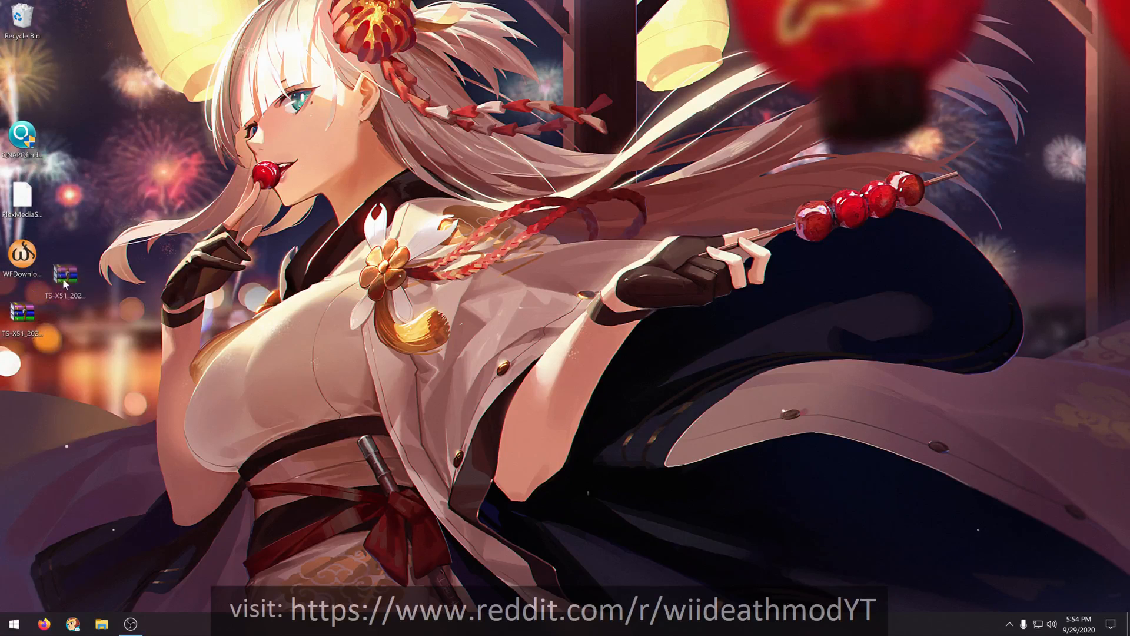
- Move the TS-X51 firmware archive to the desktop slot directly below the Recycle Bin
left_click_drag(86, 155, 26, 86)
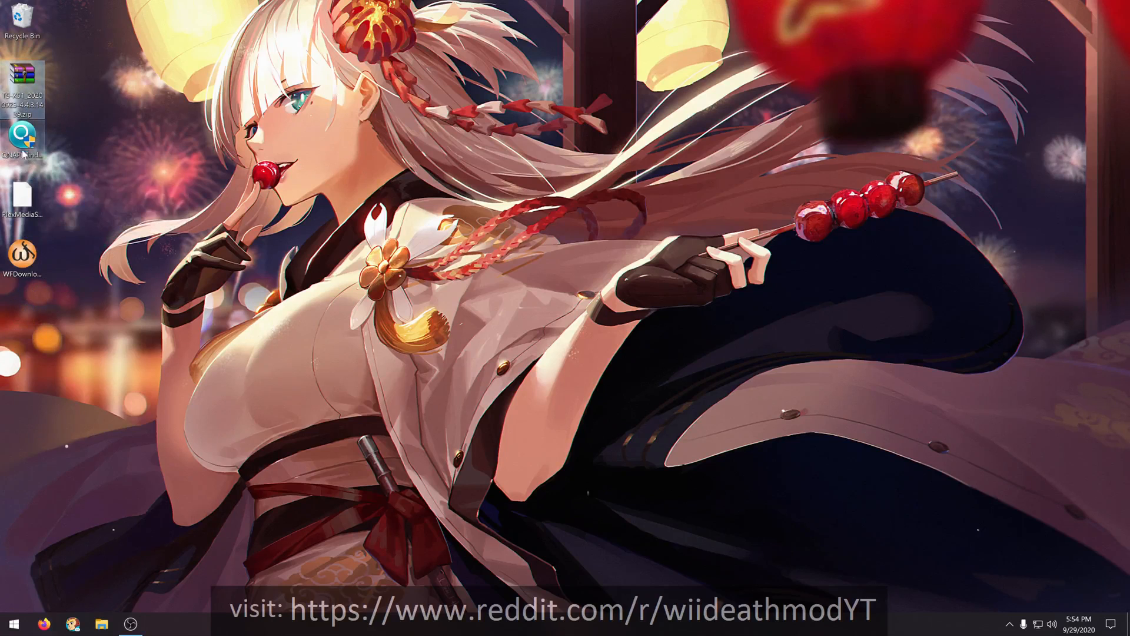
- Install QNAP Qfinder Pro in English with the default components and folder, opting out of anonymous usage sharing and launching it at the end
mouse_move(28, 160)
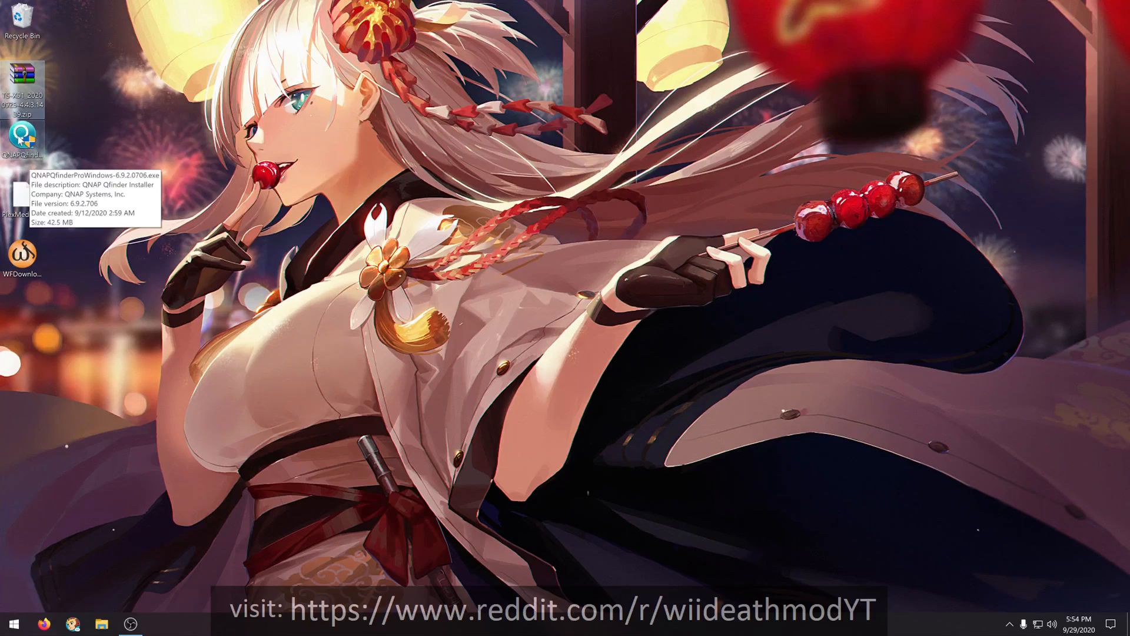
double_click(21, 139)
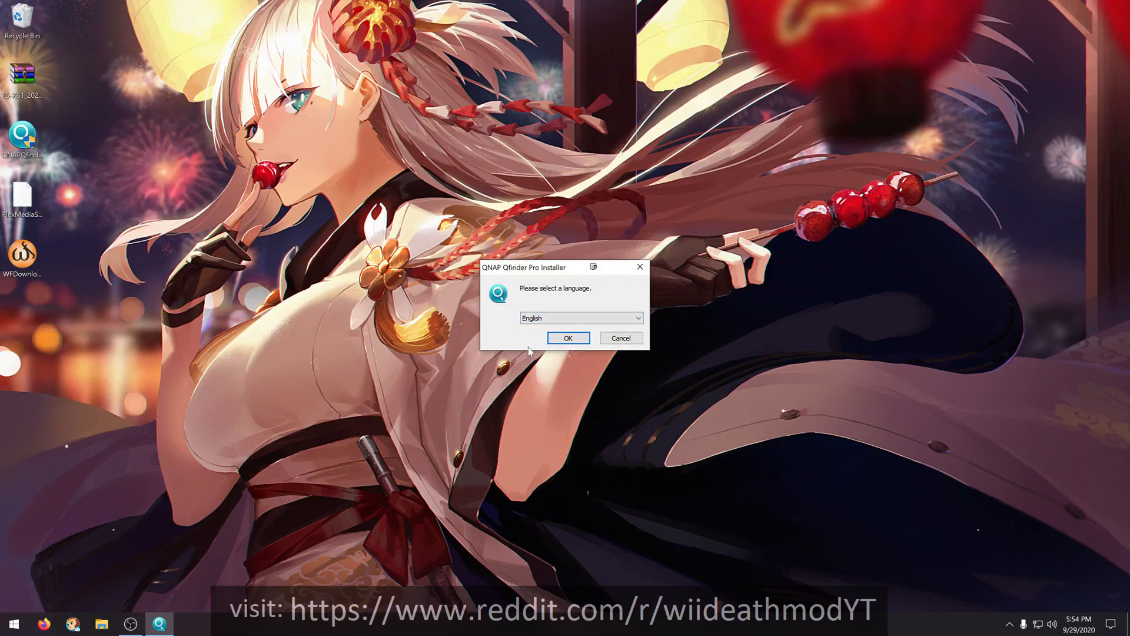
left_click(568, 337)
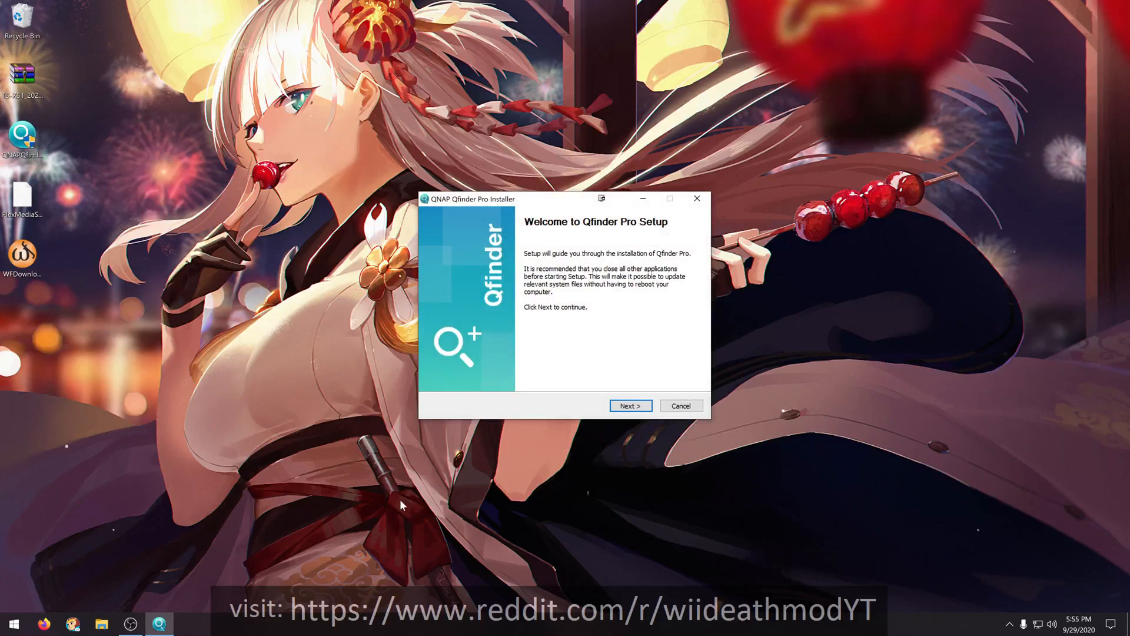
left_click(633, 409)
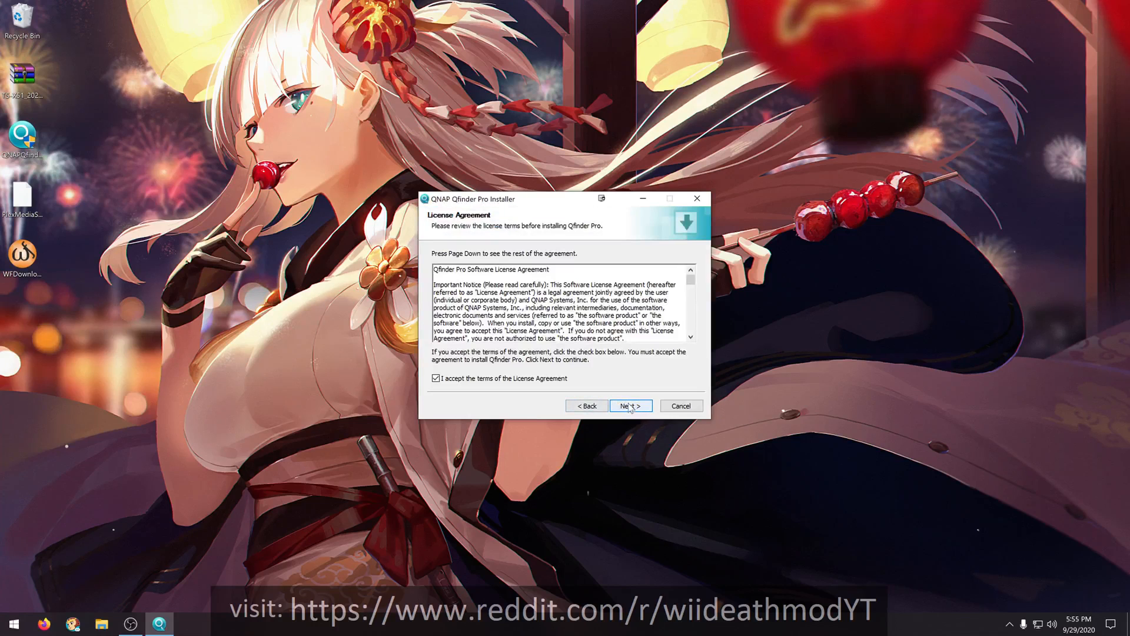
left_click(631, 409)
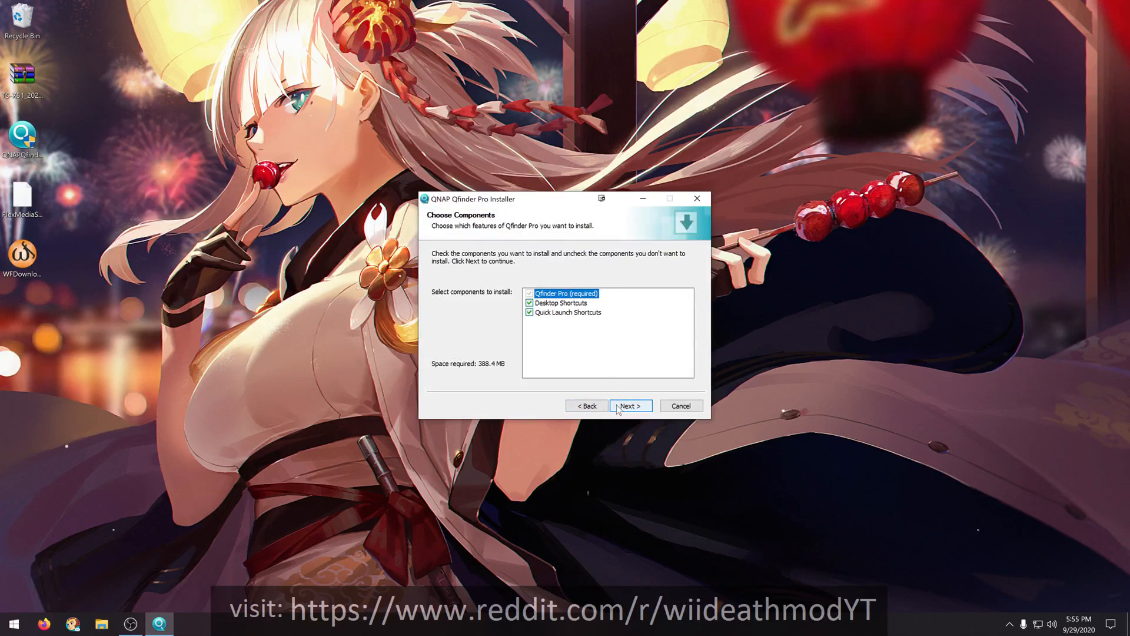
left_click(618, 407)
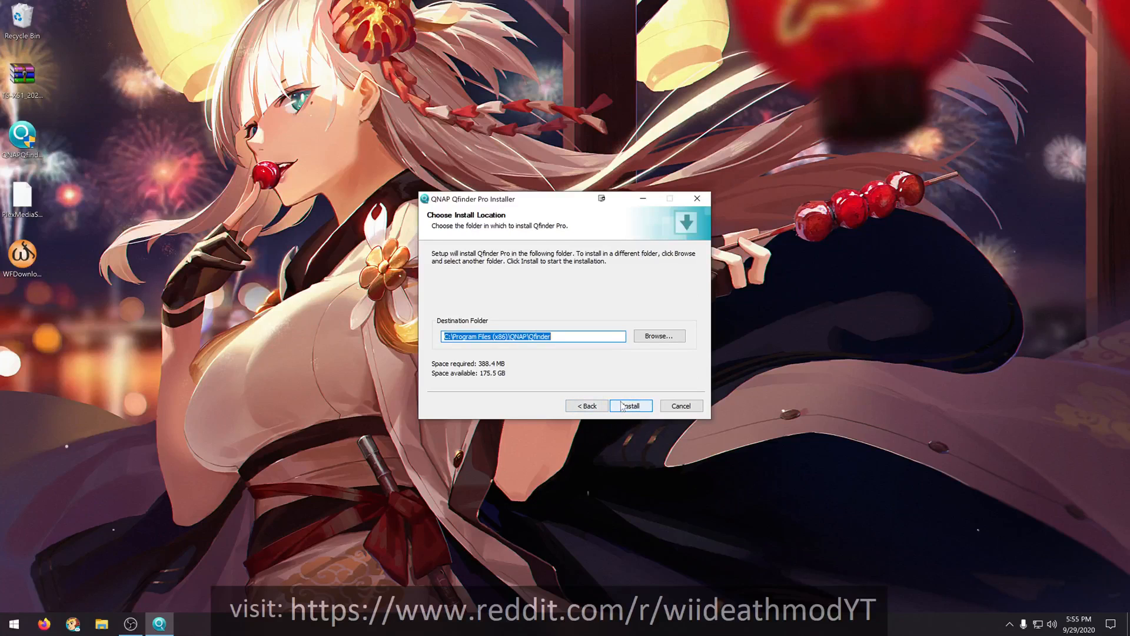
left_click(628, 407)
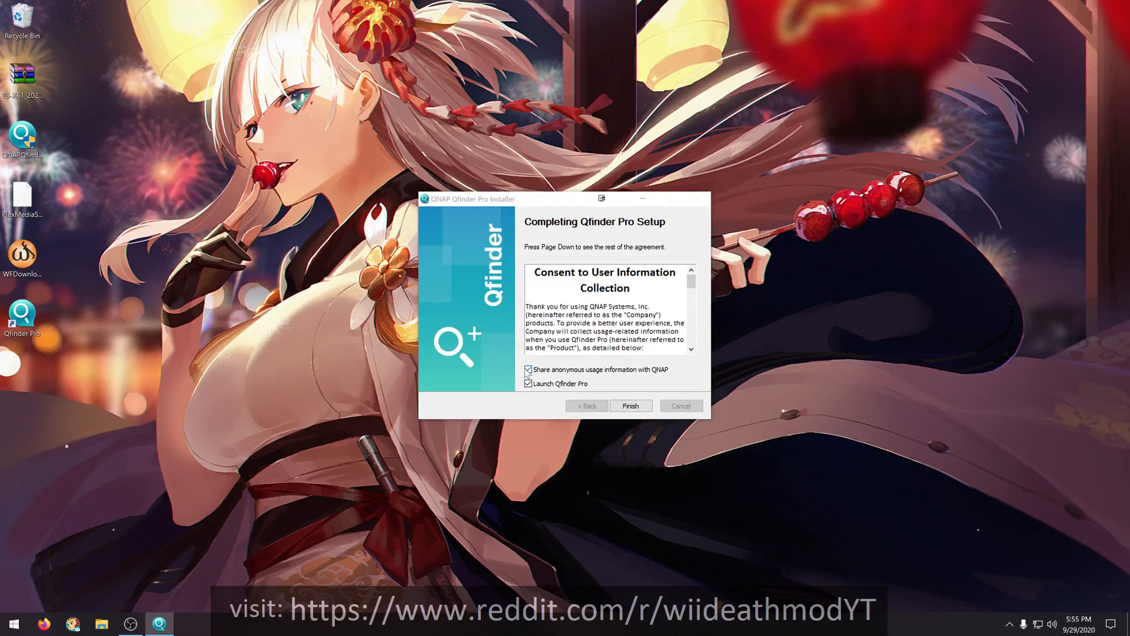
left_click(527, 371)
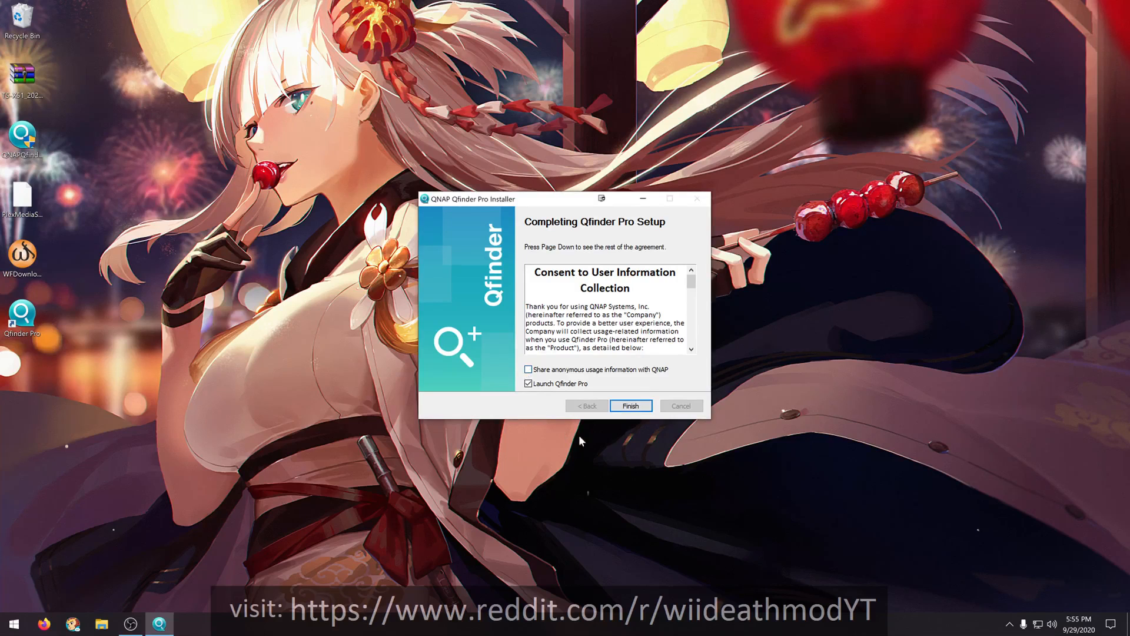
left_click(629, 405)
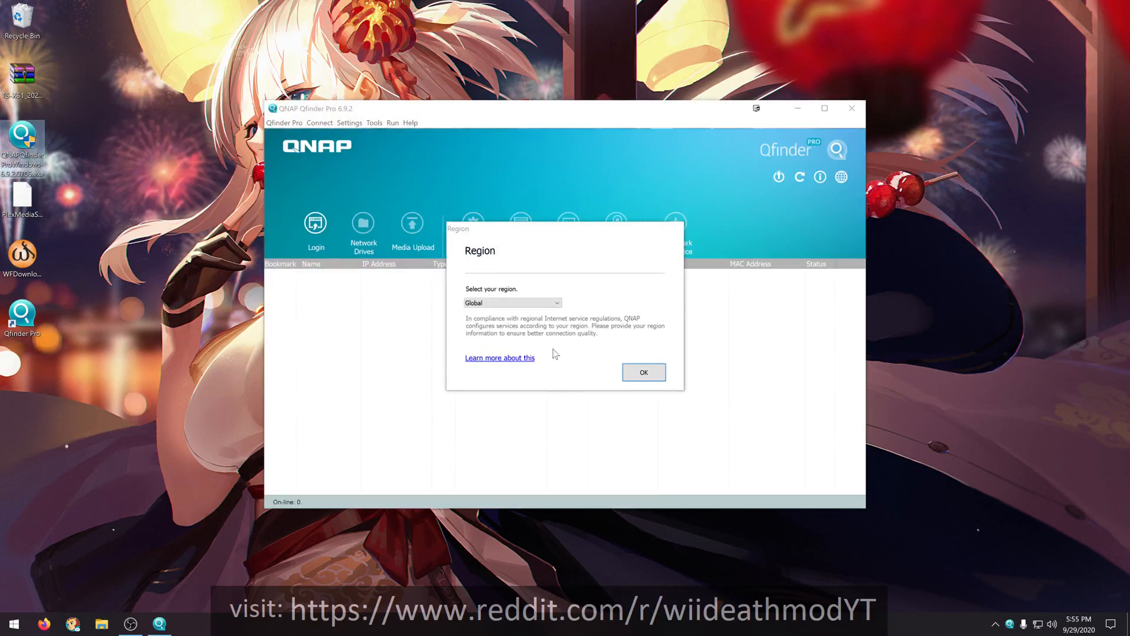
- Confirm Global as the Qfinder Pro region and allow the app through the firewall on private networks
left_click(558, 303)
left_click(558, 304)
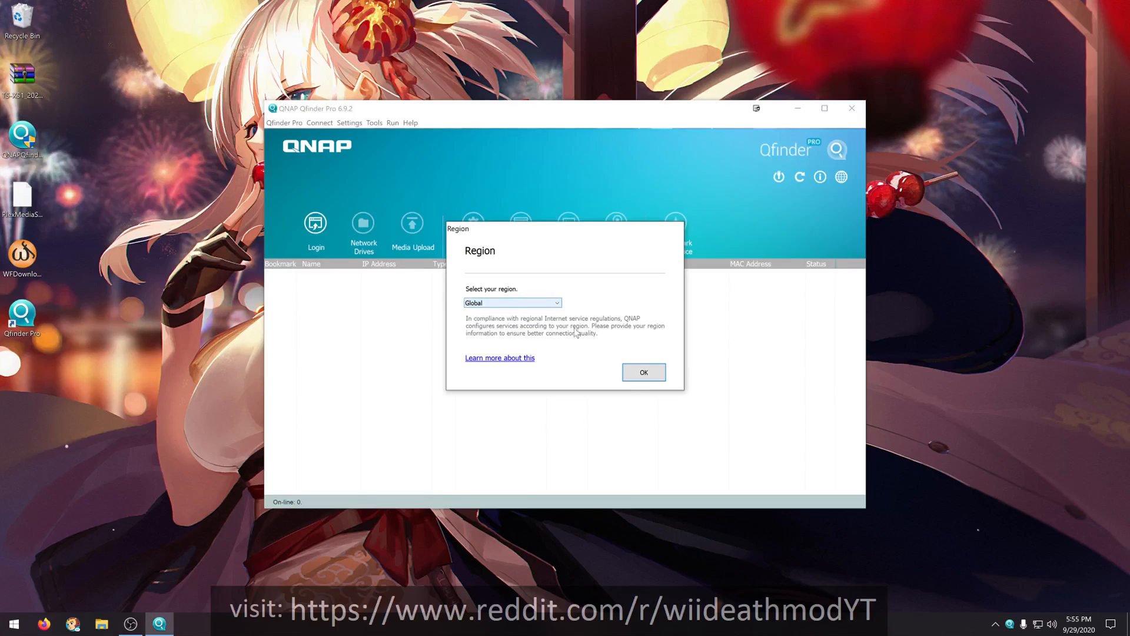
left_click(643, 372)
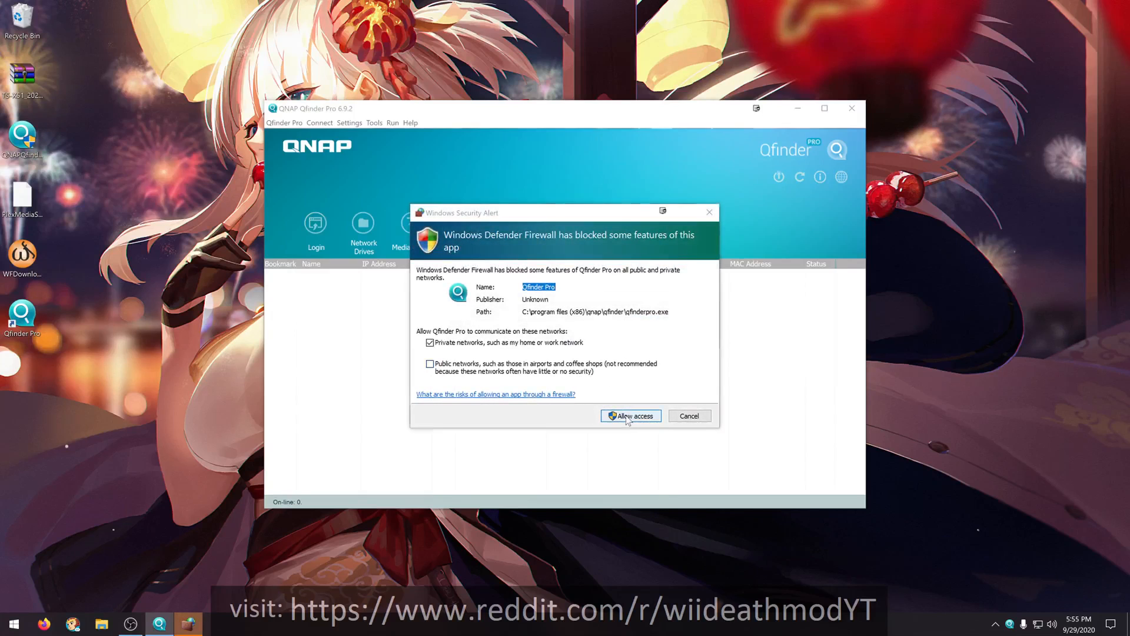
left_click(631, 415)
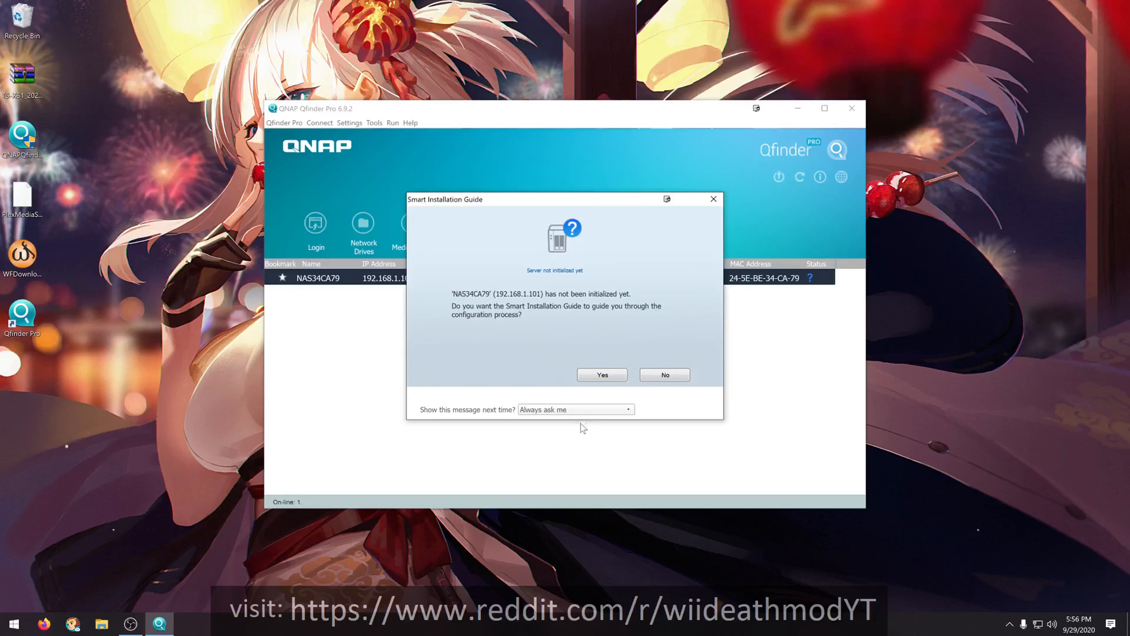
- Start the Smart Installation Guide for the uninitialized NAS, dismissing the warranty service notice
left_click(599, 377)
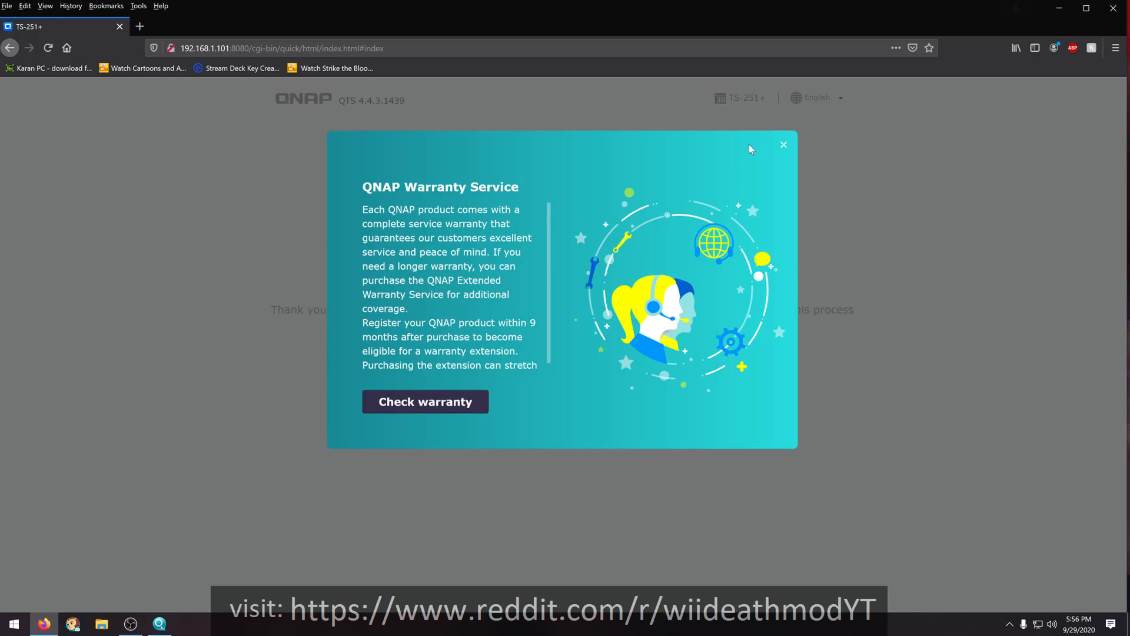
left_click(784, 145)
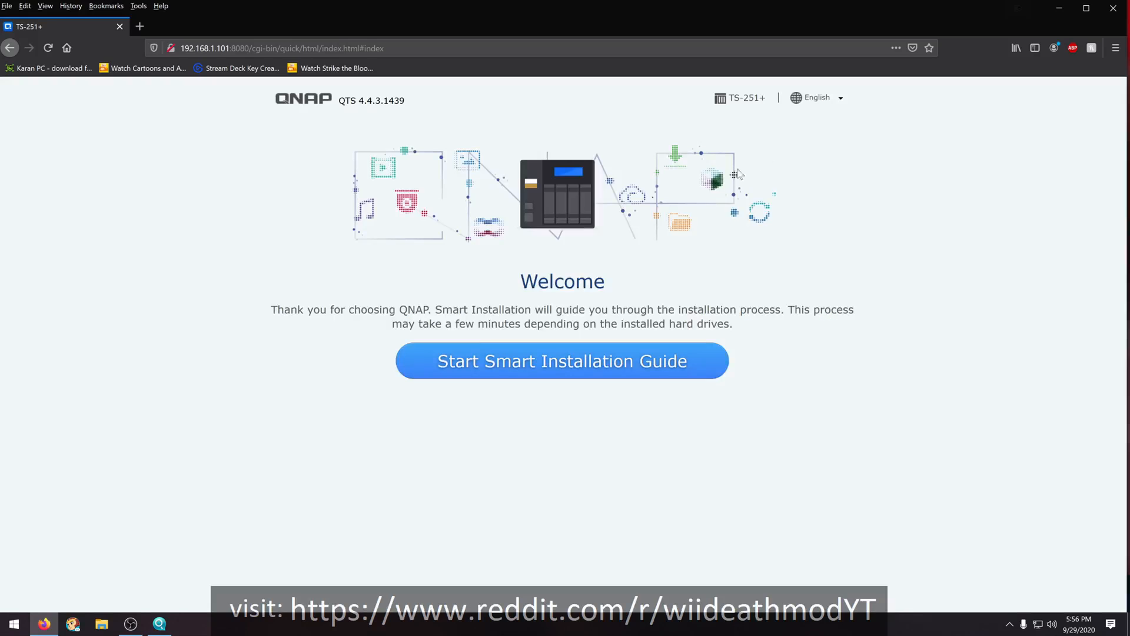
left_click(516, 367)
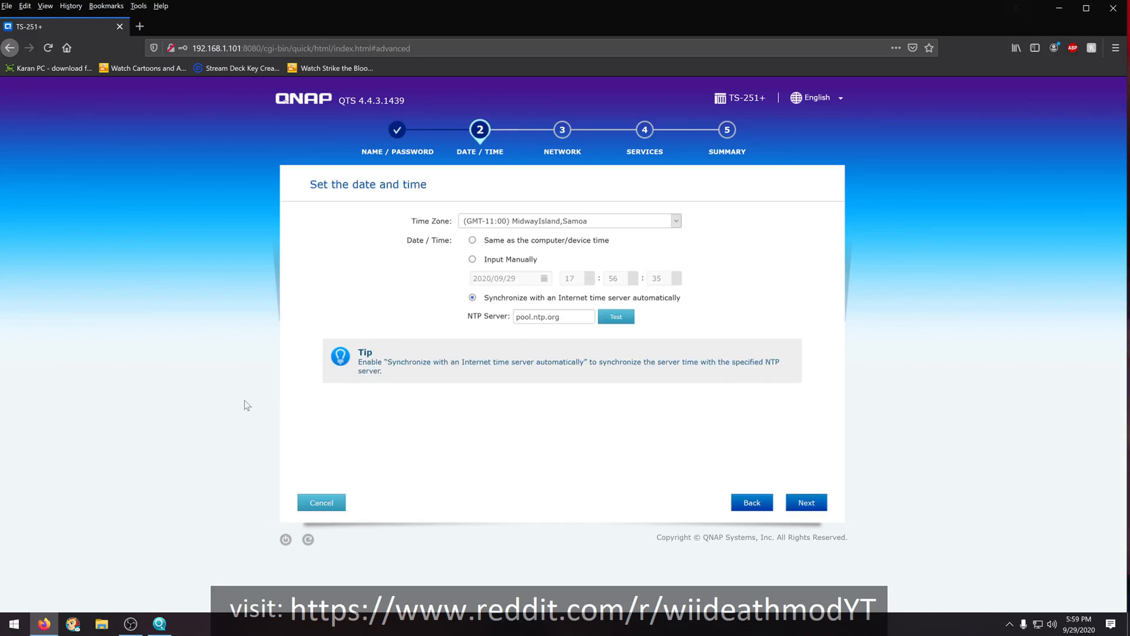
left_click(137, 628)
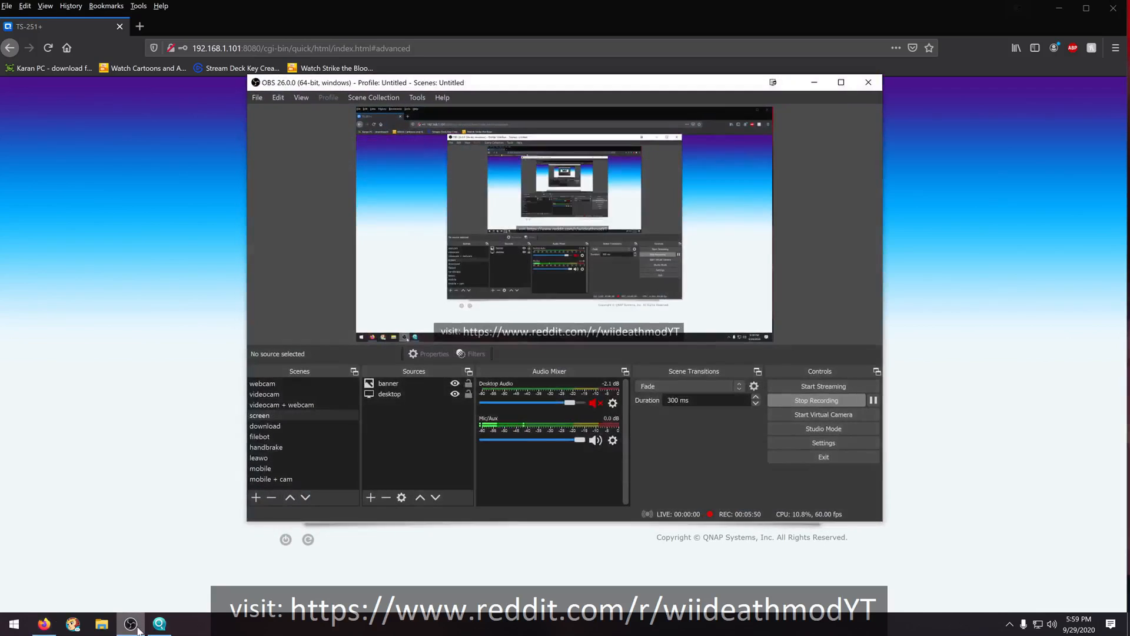
left_click(137, 628)
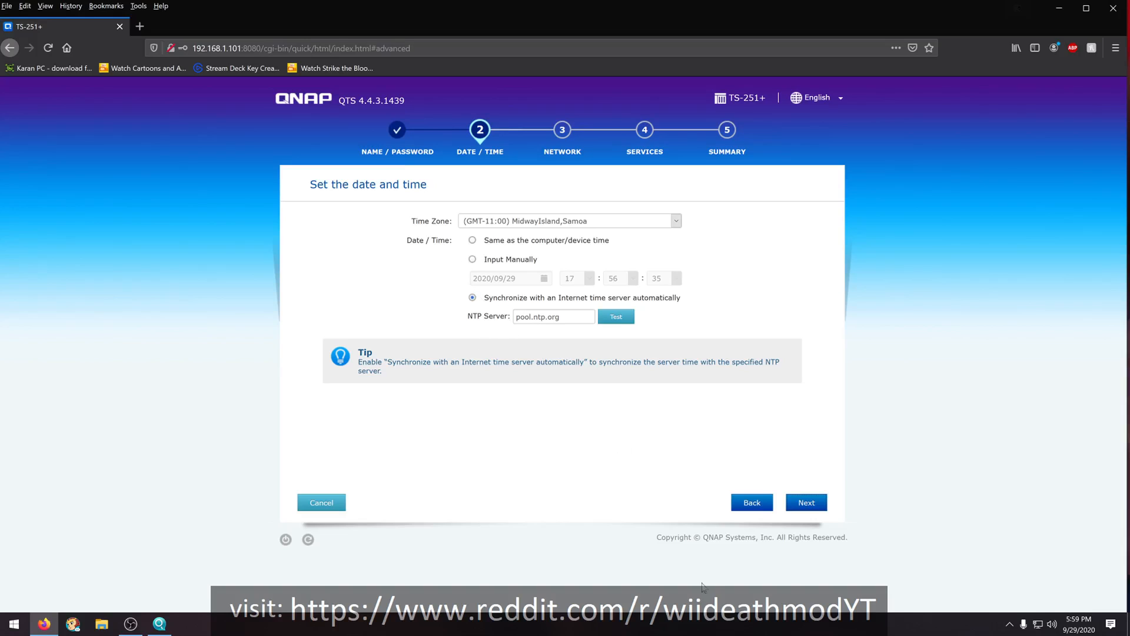
- Accept the date and time settings and give the NAS a static IP address, keeping 192.168.1.101 on Ethernet 1
left_click(813, 510)
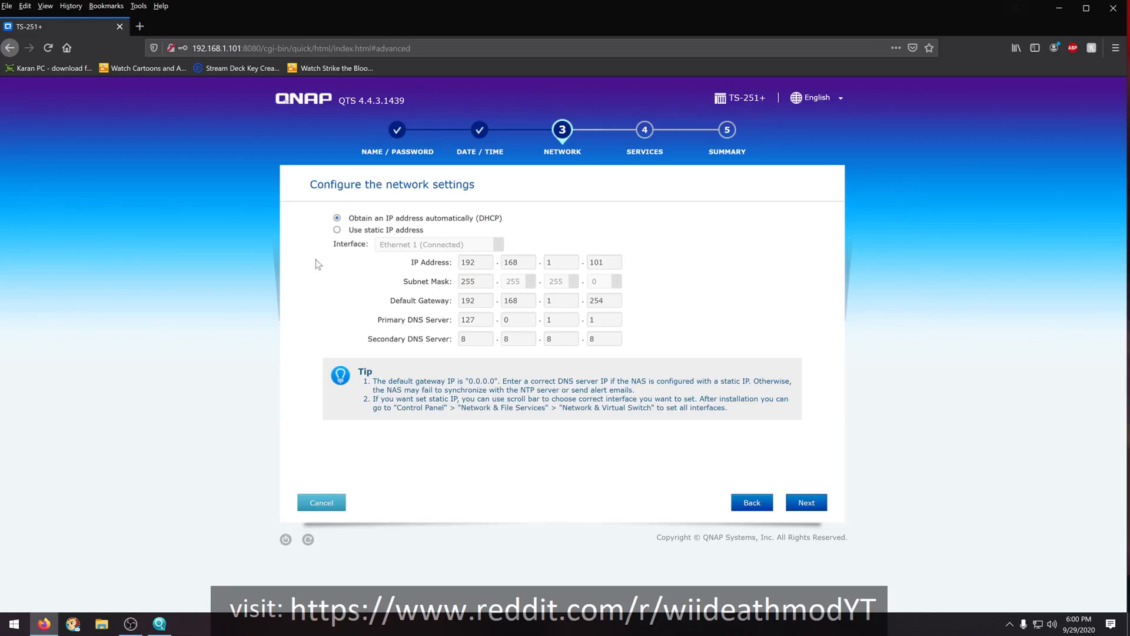
left_click(337, 230)
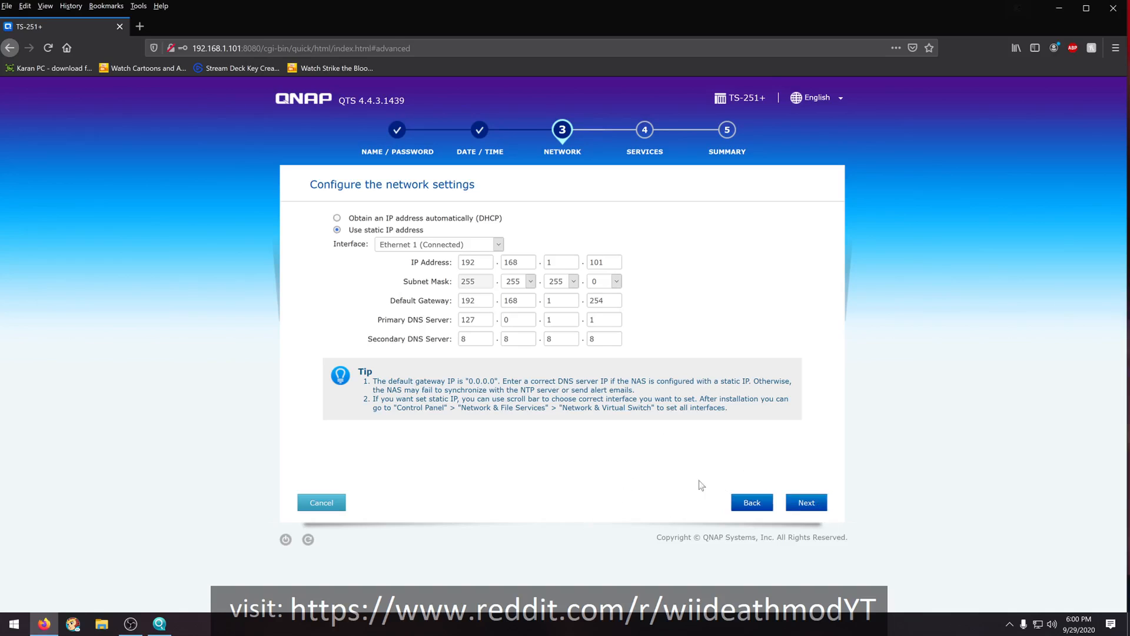
left_click(812, 507)
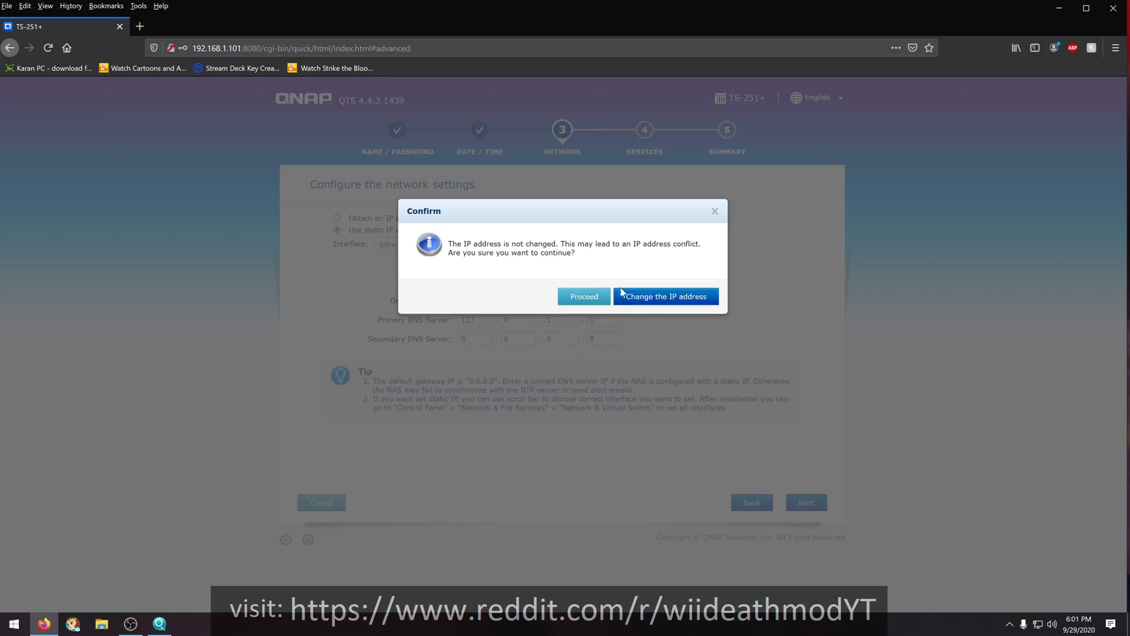
left_click(574, 308)
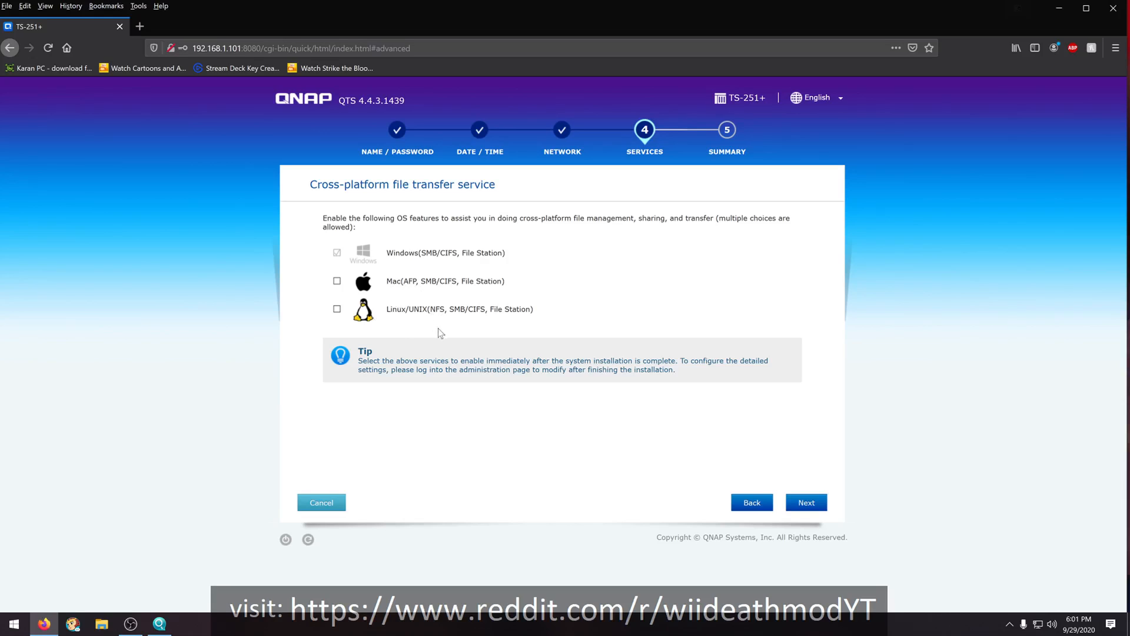
- Enable the Linux/UNIX and Mac file transfer services alongside Windows and continue to the summary
left_click(337, 310)
left_click(337, 281)
left_click(807, 503)
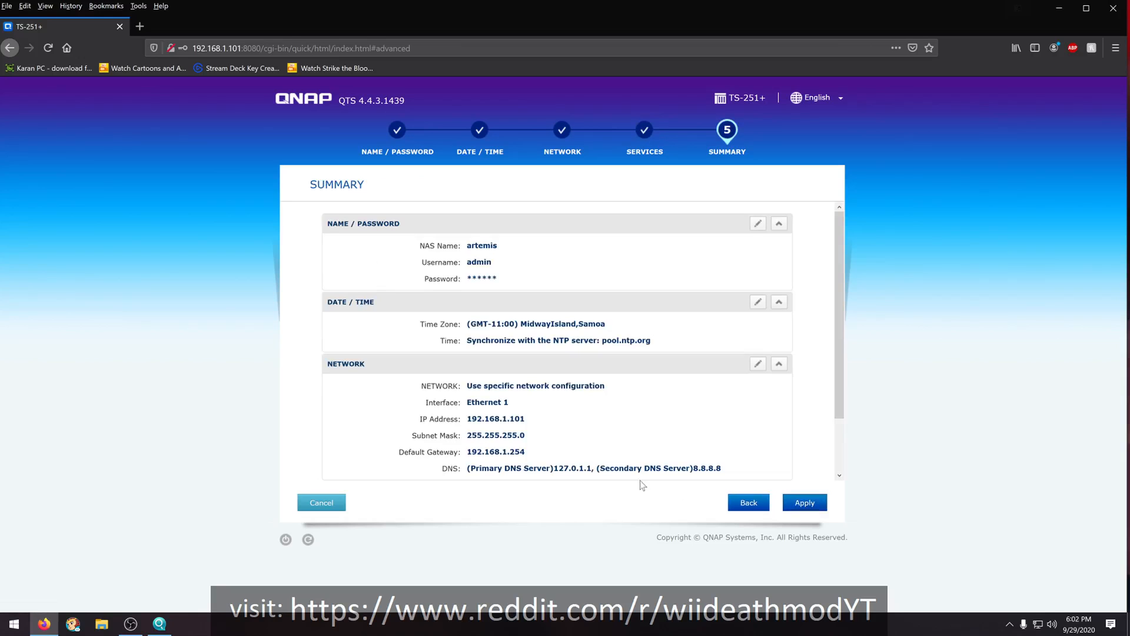
- Review the setup summary and apply it, confirming that initialization clears all drive data
scroll(546, 350, "down", 2)
scroll(546, 351, "up", 1)
scroll(546, 352, "down", 1)
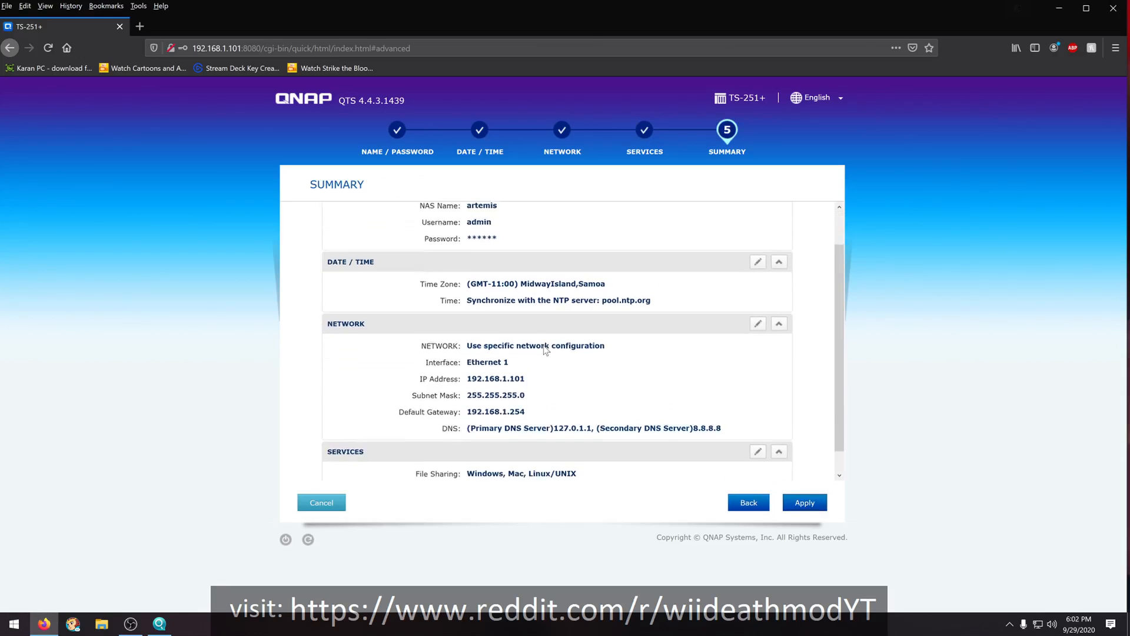
left_click(798, 505)
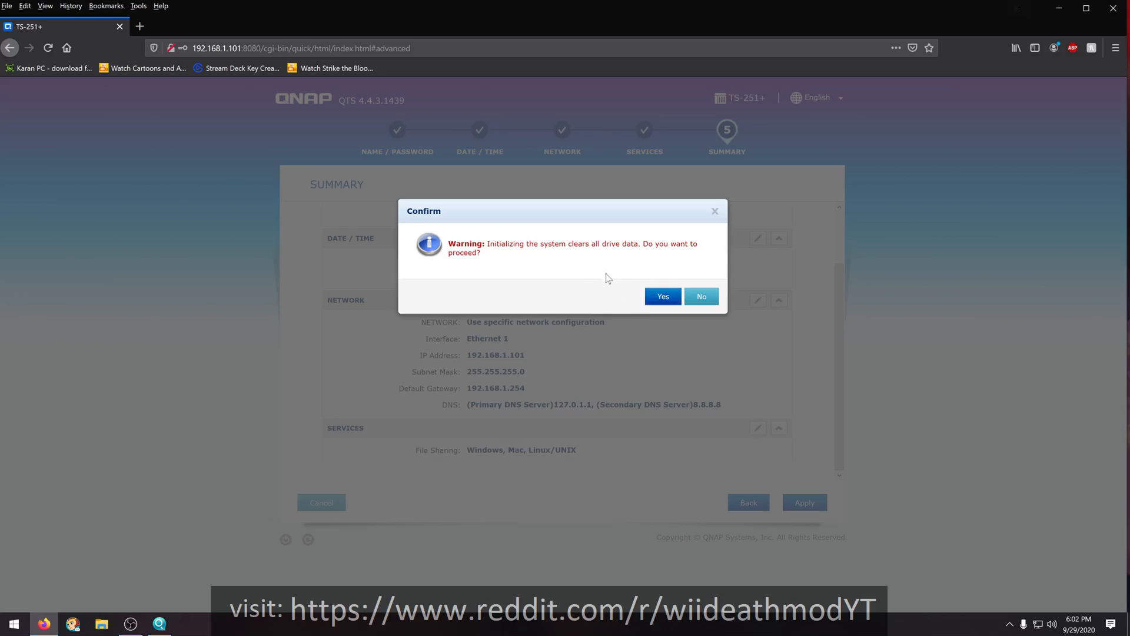
left_click(655, 300)
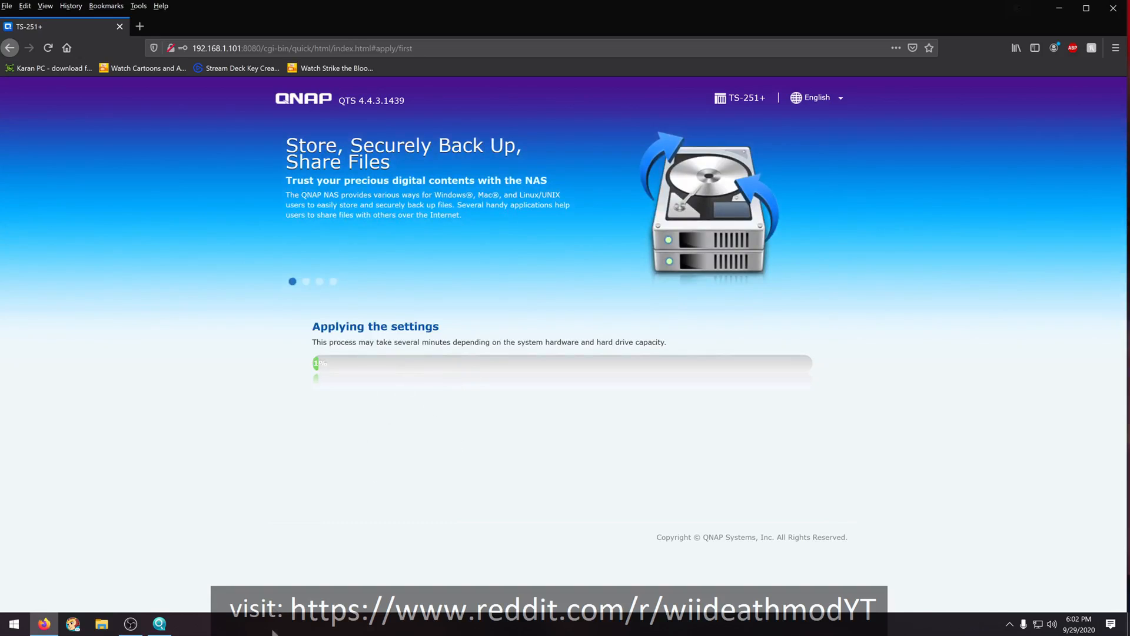
left_click(161, 629)
left_click(160, 626)
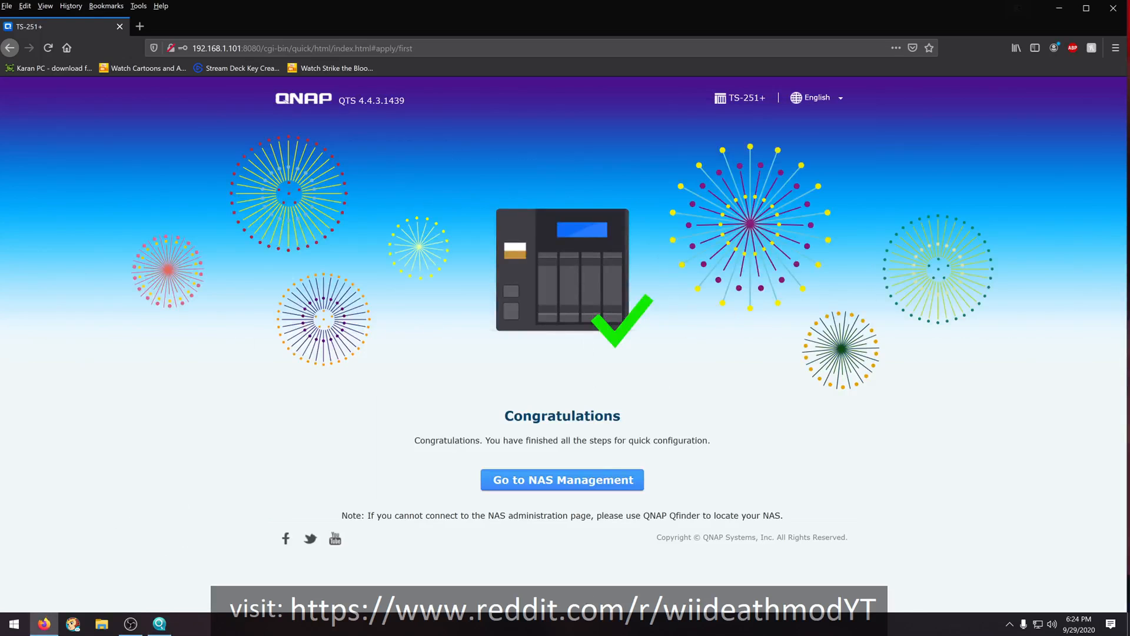
left_click(131, 624)
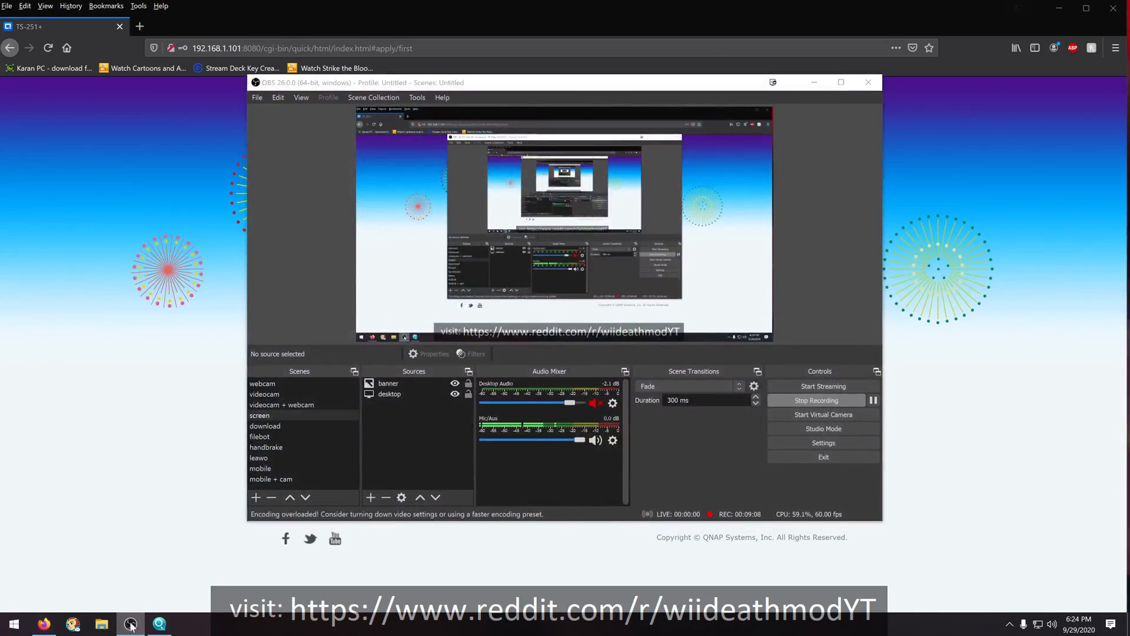
left_click(131, 624)
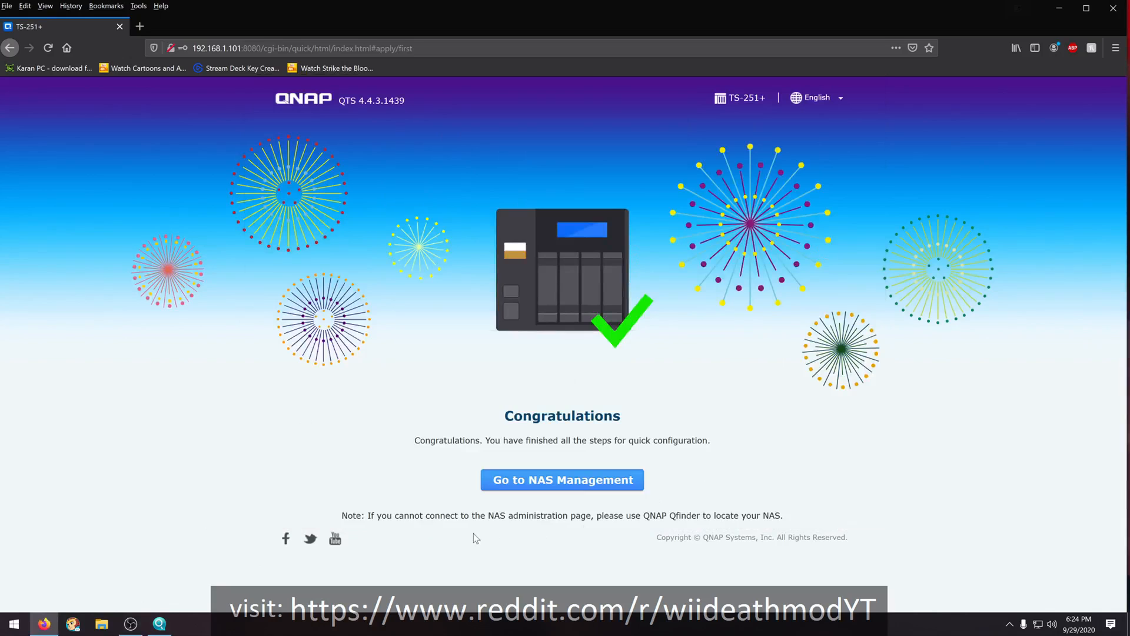
- Go to the NAS management login page from the completed setup guide
left_click(510, 482)
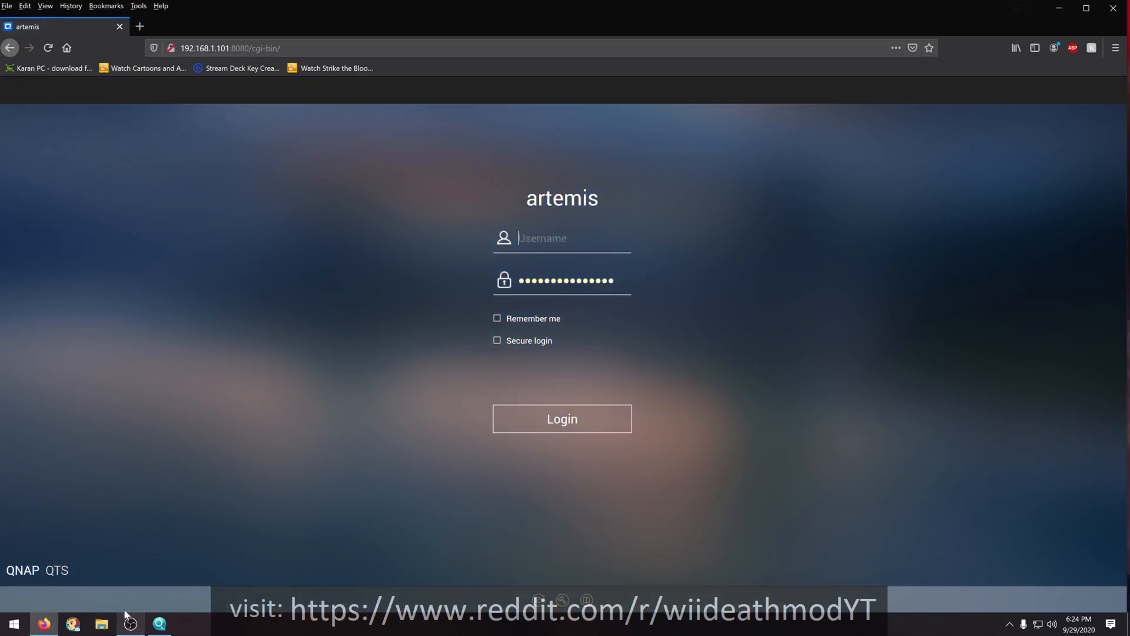
mouse_move(130, 623)
left_click(130, 624)
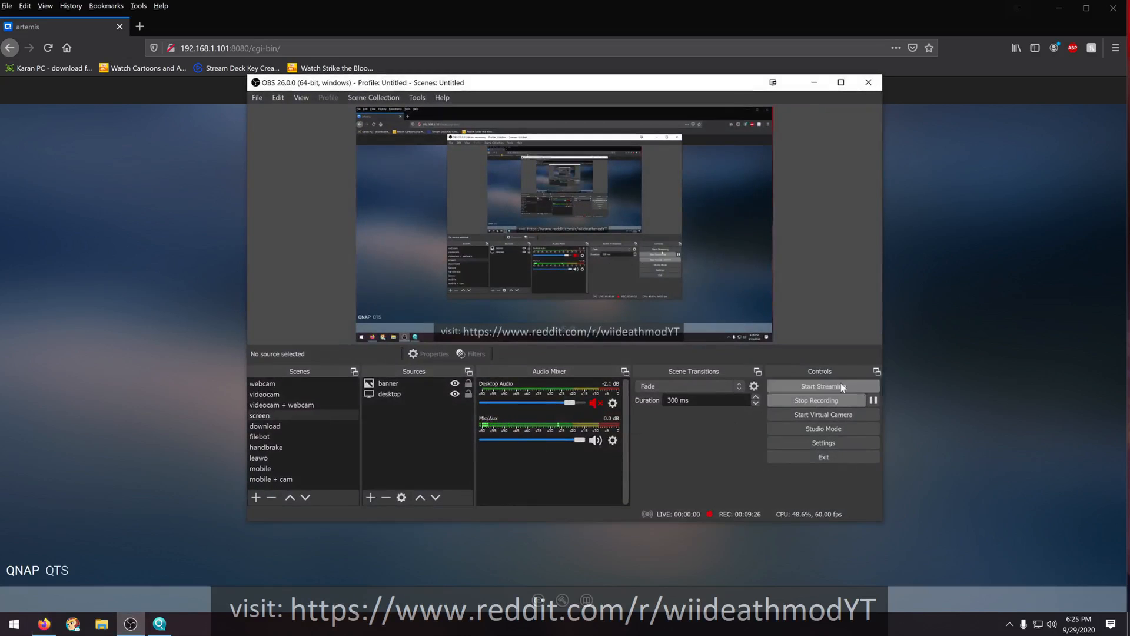
left_click(874, 400)
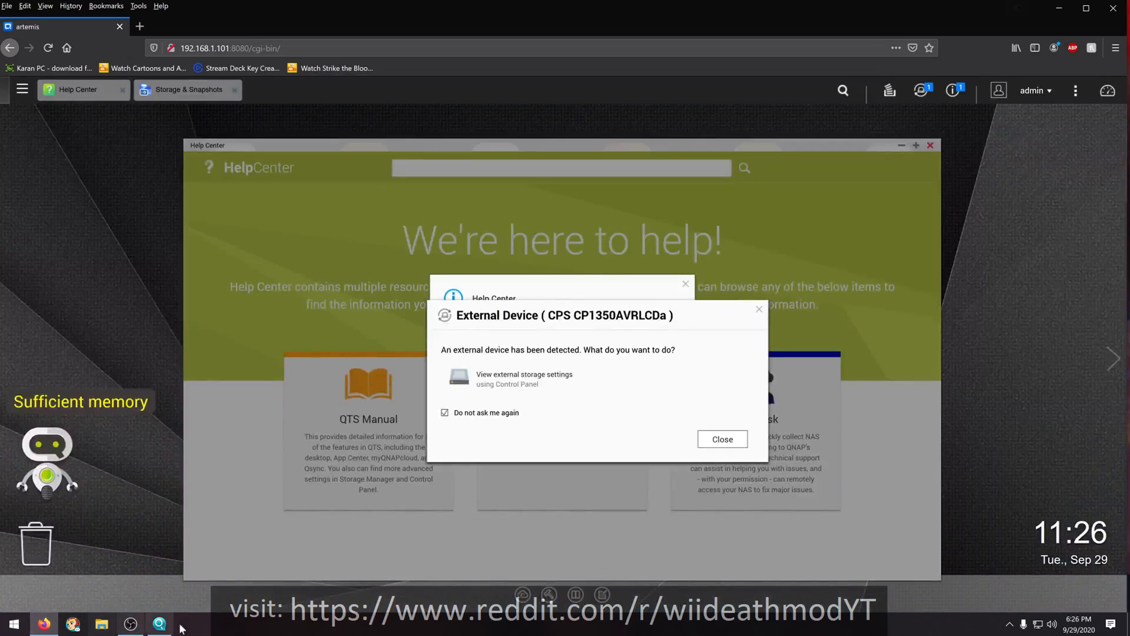
mouse_move(131, 625)
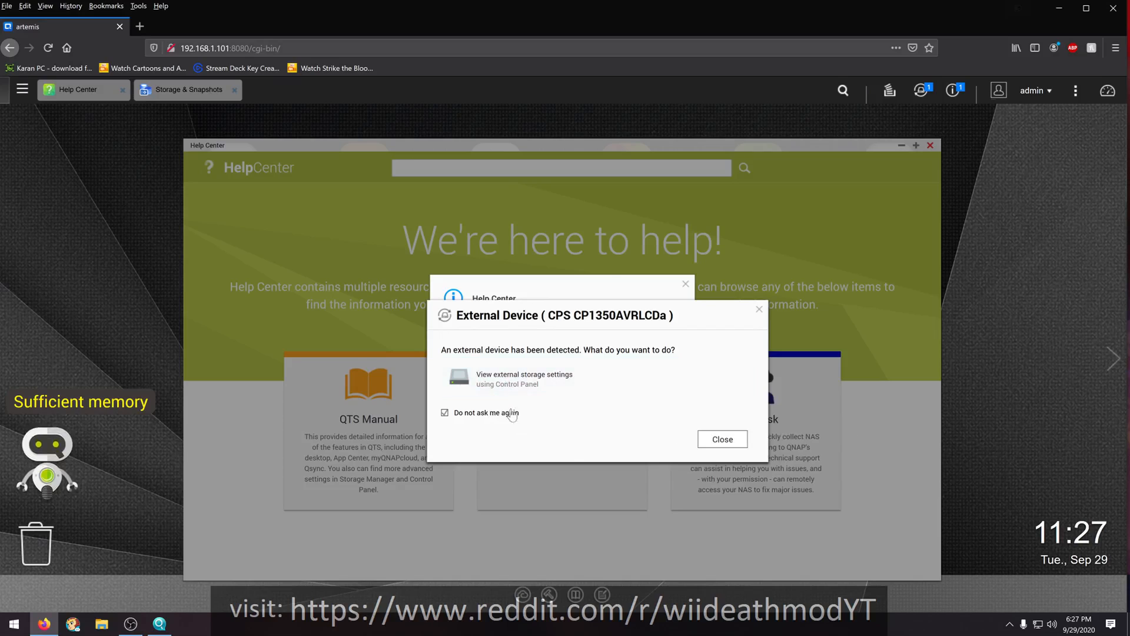
- Dismiss the external device prompt for the CPS CP1350AVRLCDa, keeping it set not to ask again
left_click(723, 441)
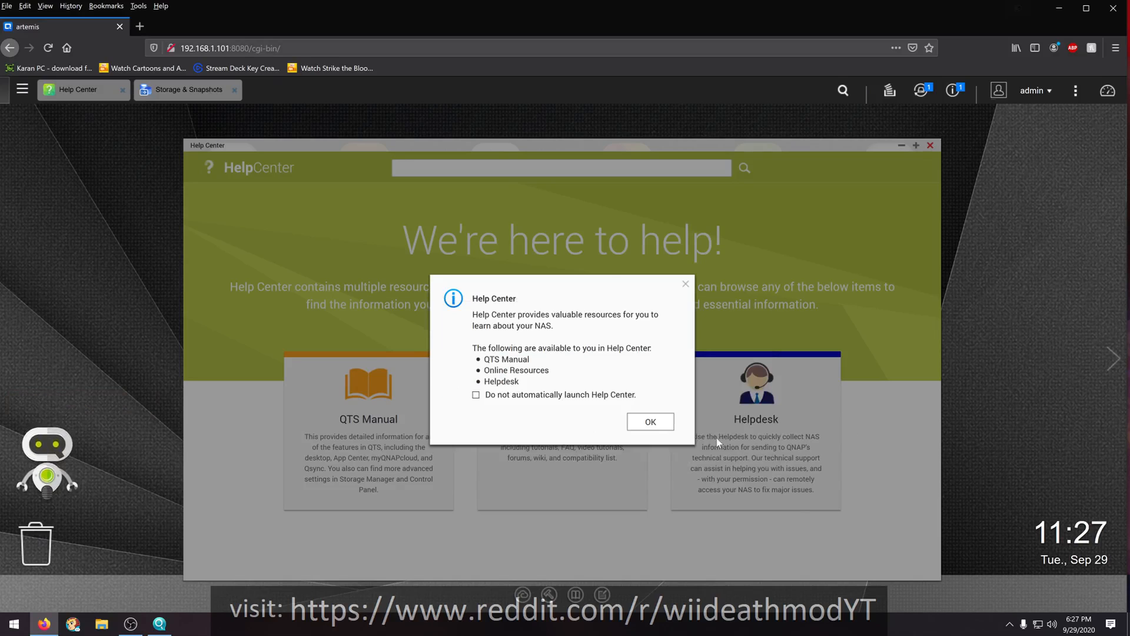
- Turn off the automatic launch of Help Center, then close Help Center and the License Store notice
left_click(477, 397)
left_click(645, 424)
left_click(930, 146)
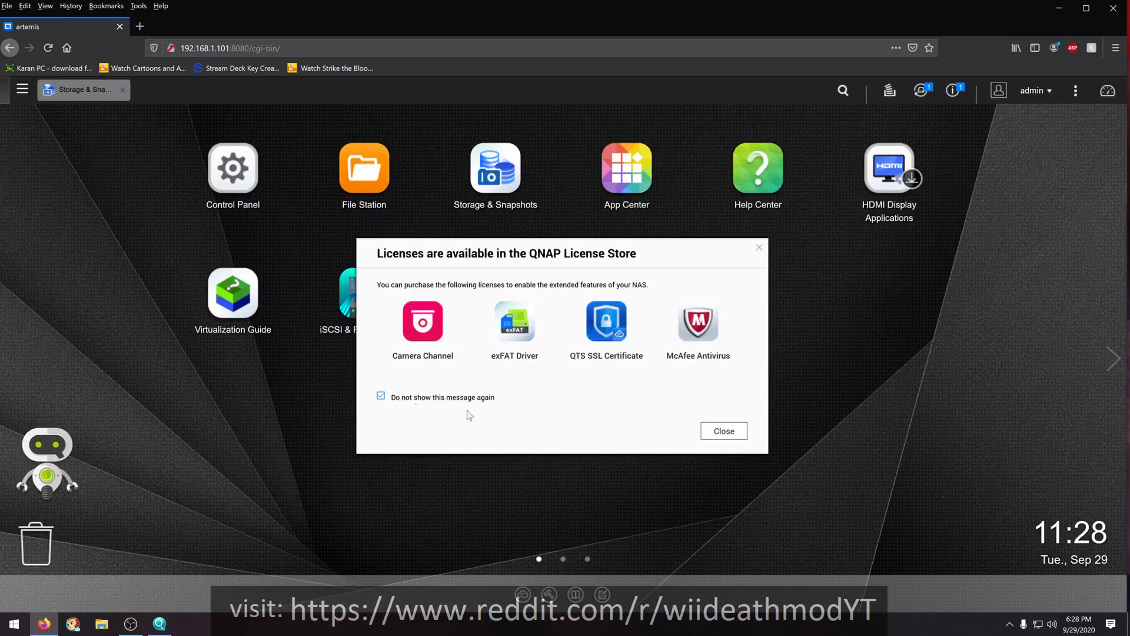
left_click(730, 433)
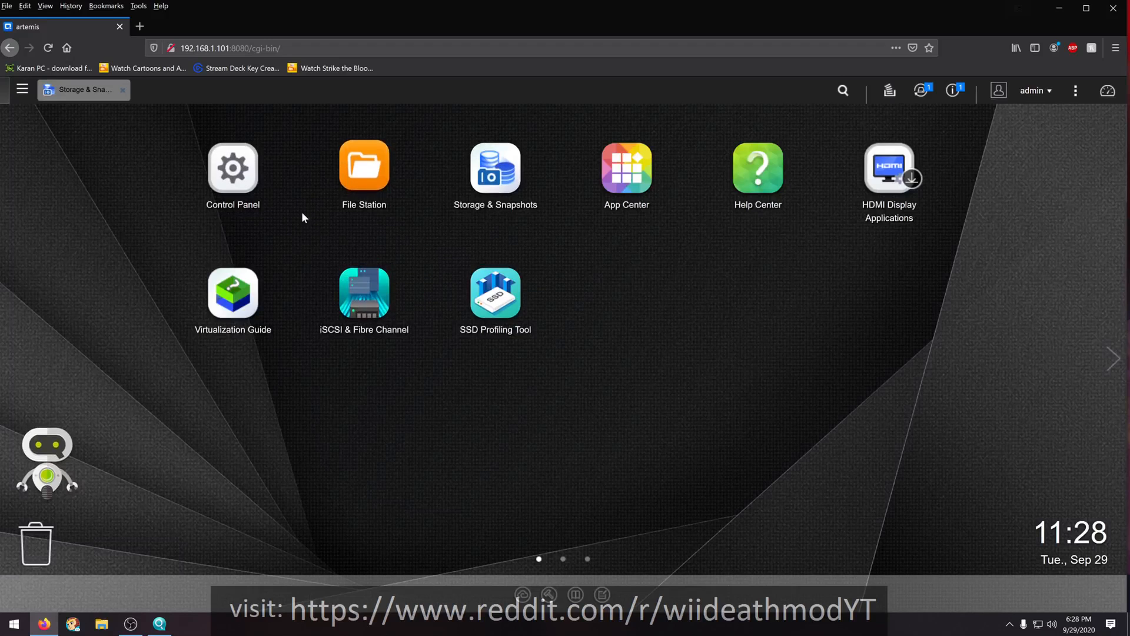
- Open App Center and go through its introduction to the end, choosing not to display the Quick Start next time
left_click(635, 182)
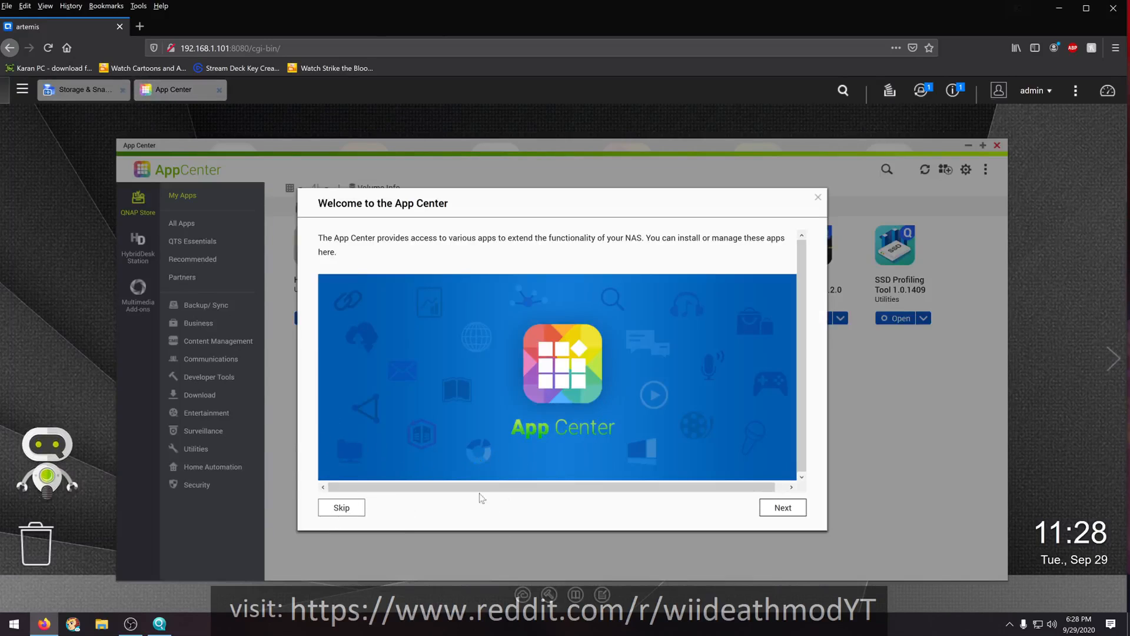
left_click(792, 517)
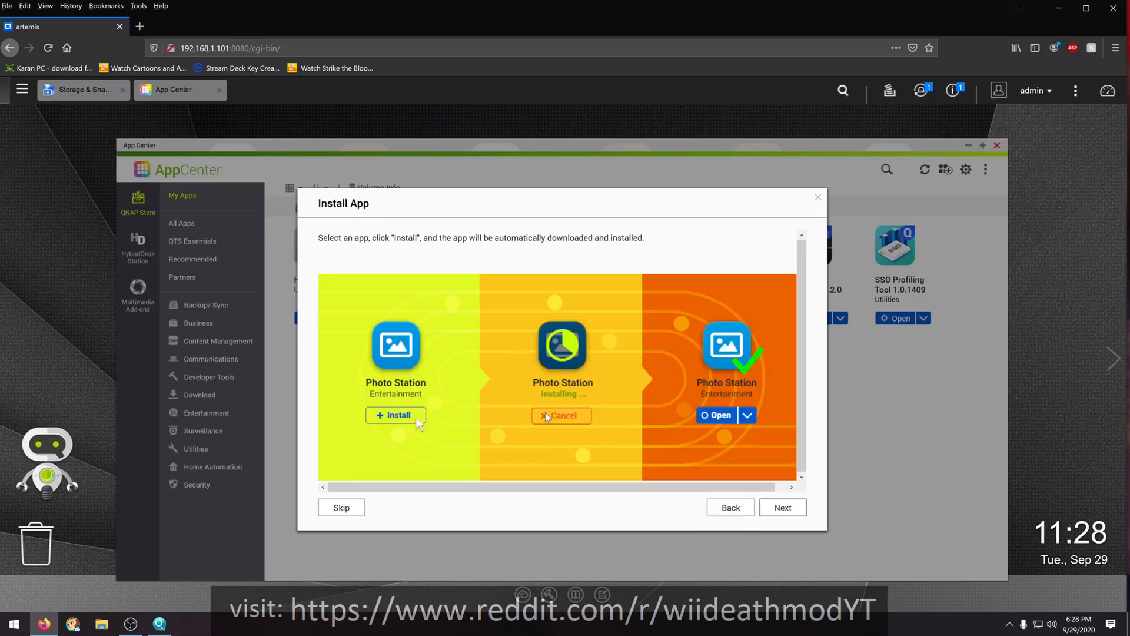
left_click(773, 509)
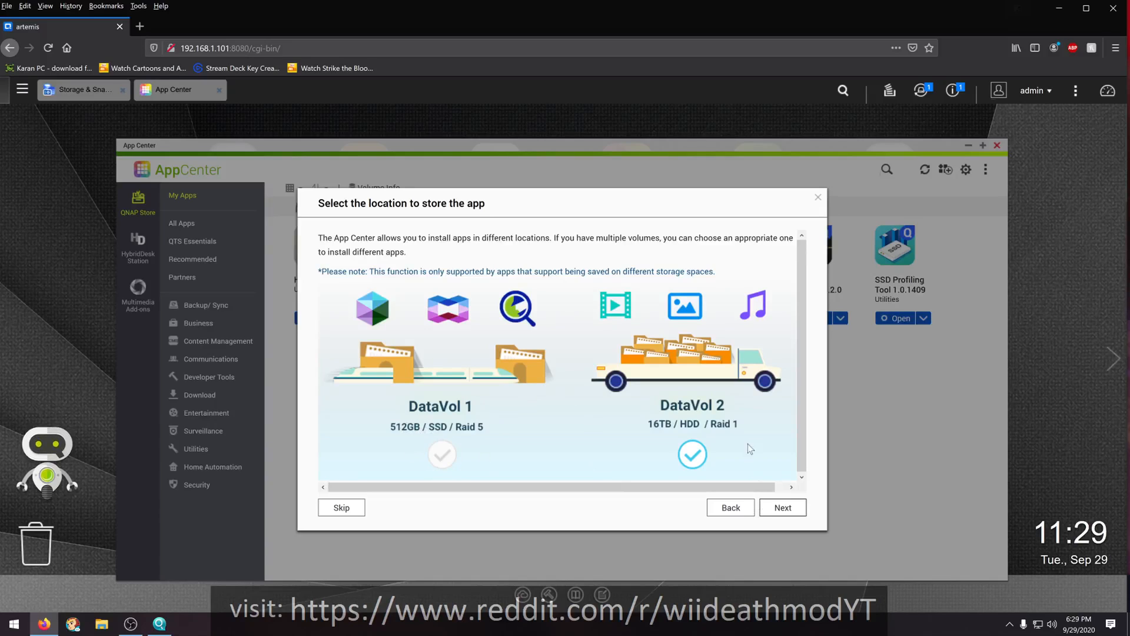
left_click(782, 507)
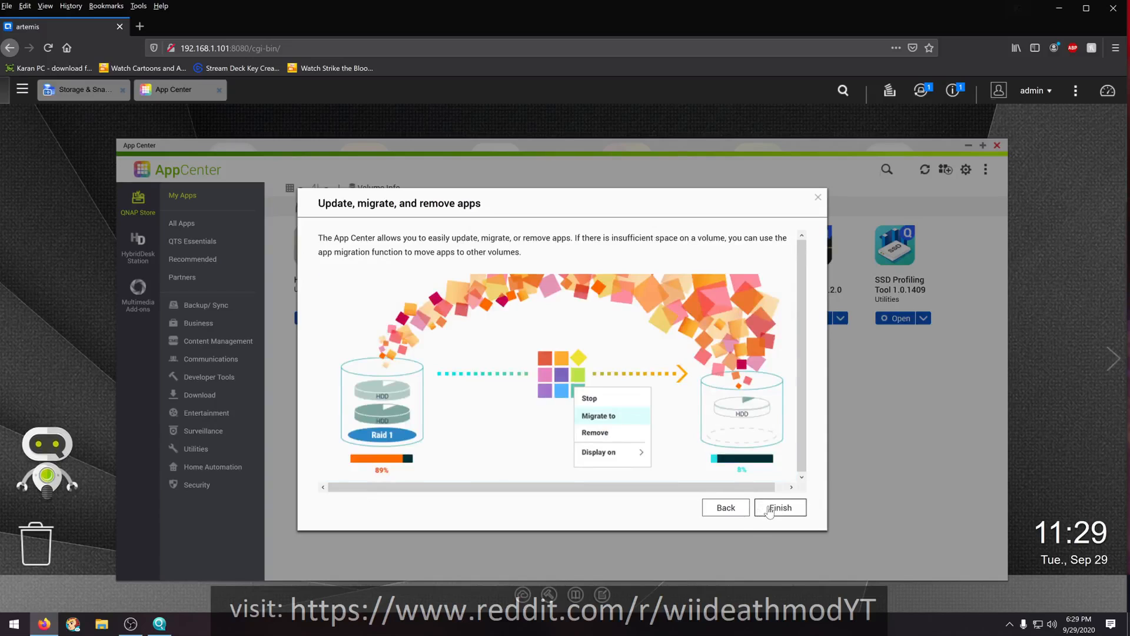
left_click(769, 510)
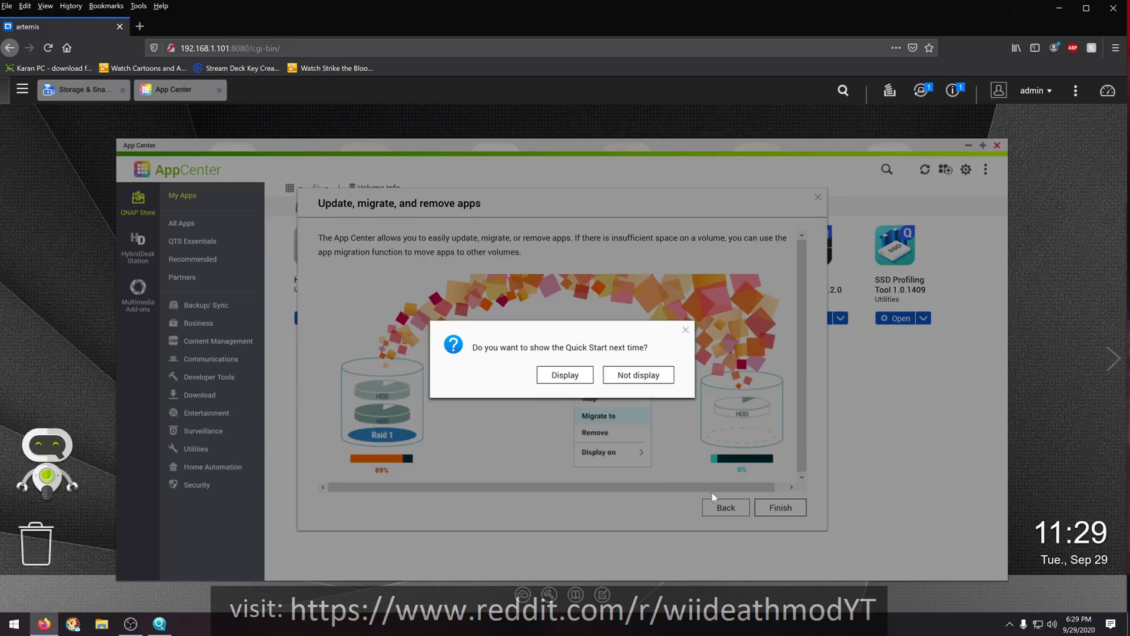
left_click(649, 382)
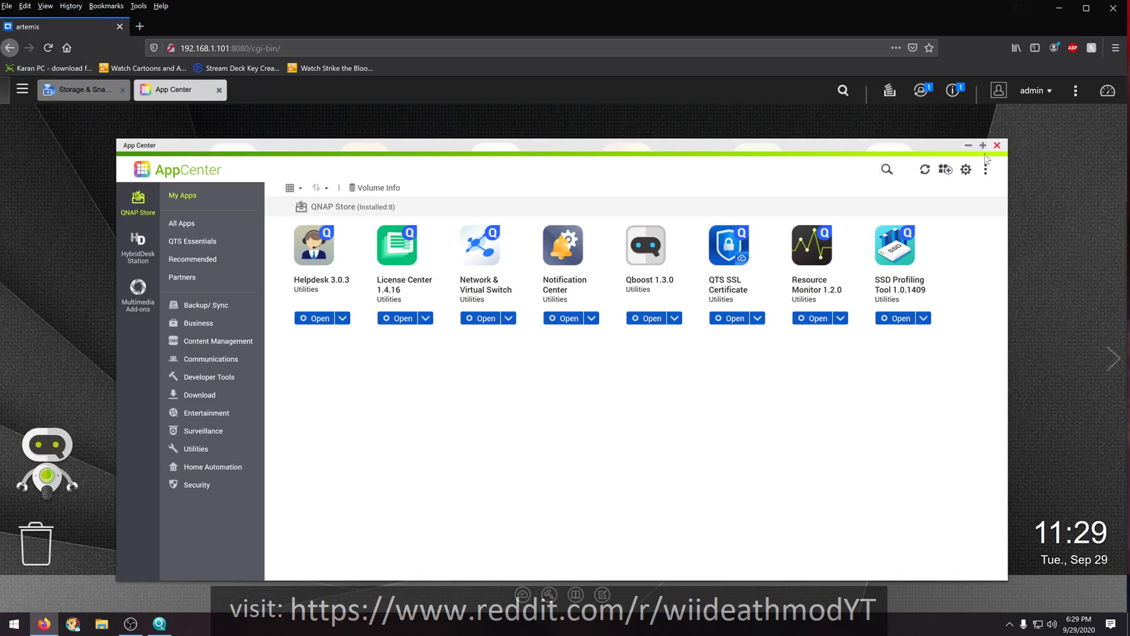
- Clear all event notifications and close App Center
left_click(953, 94)
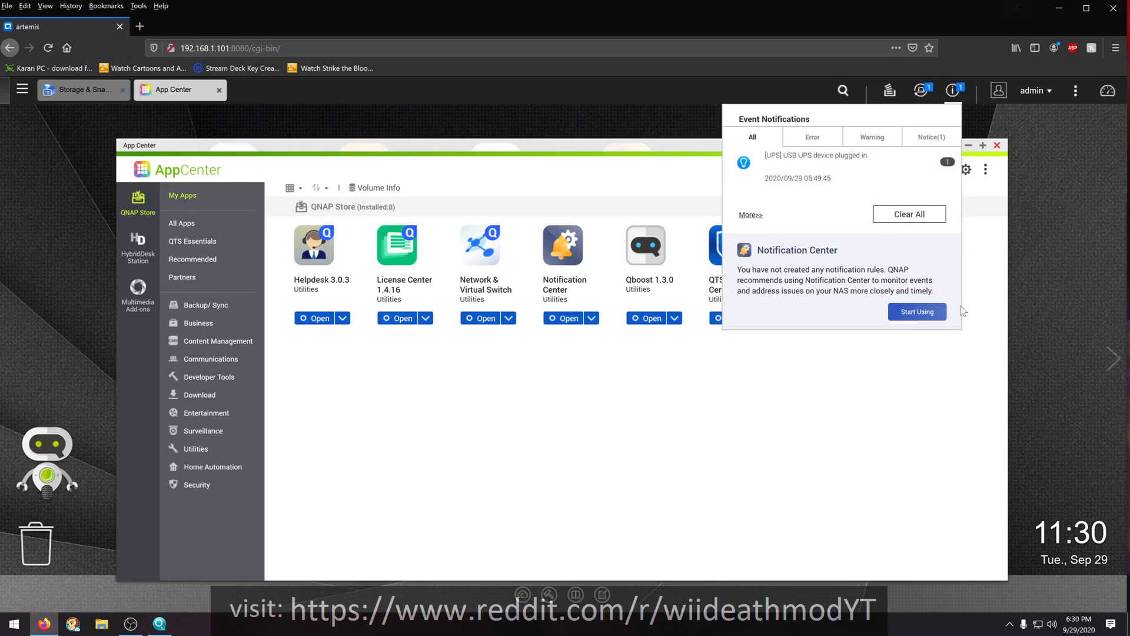
left_click(899, 219)
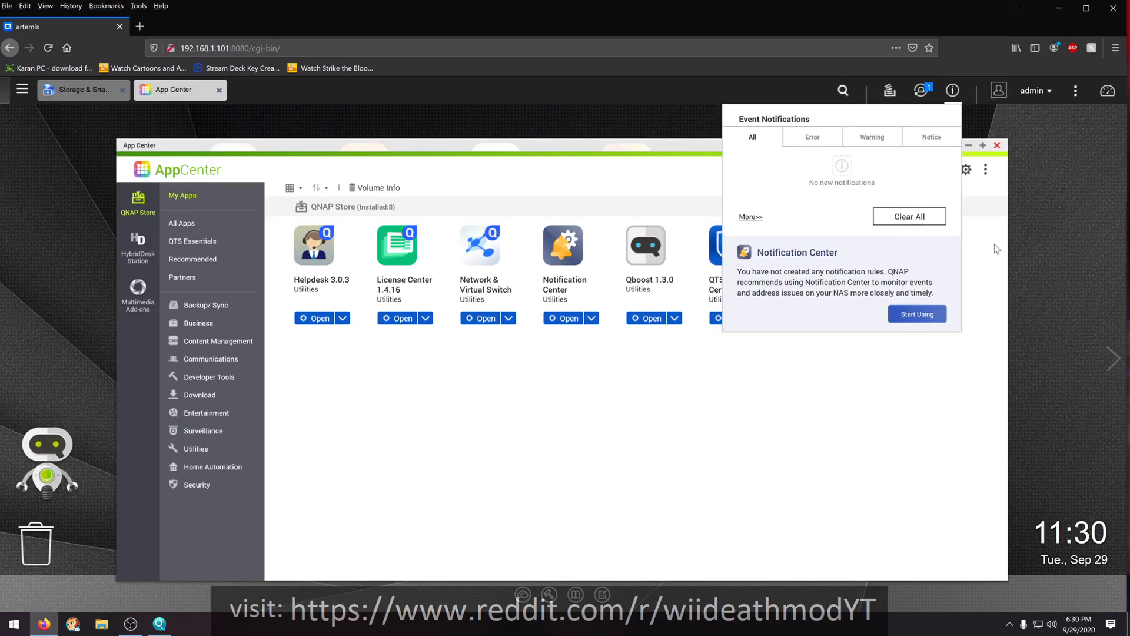
left_click(986, 296)
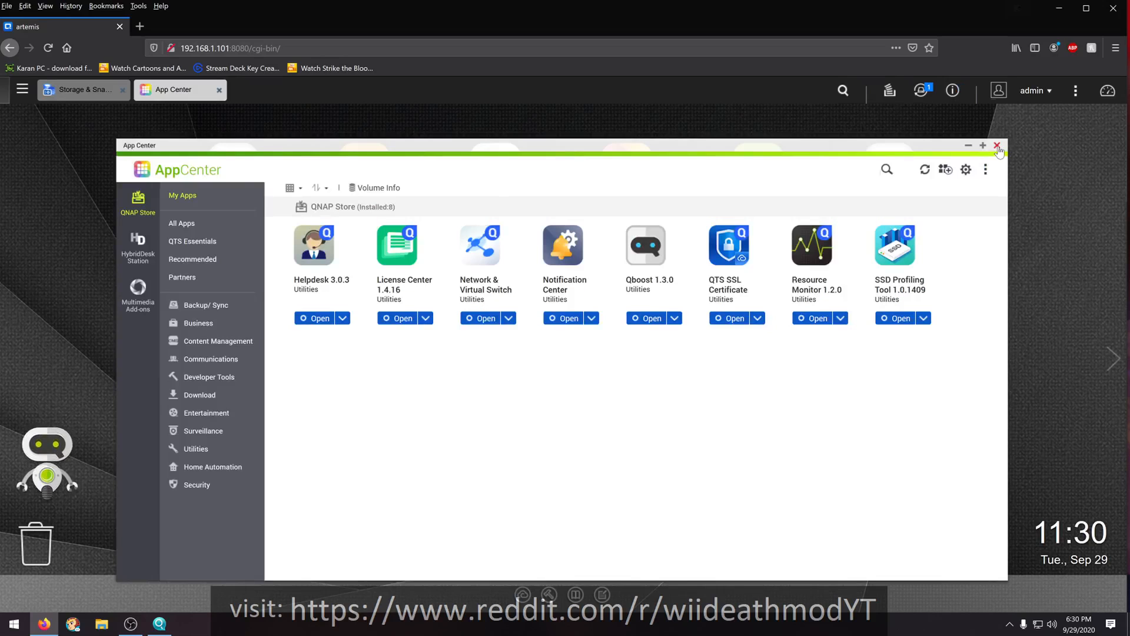
left_click(997, 146)
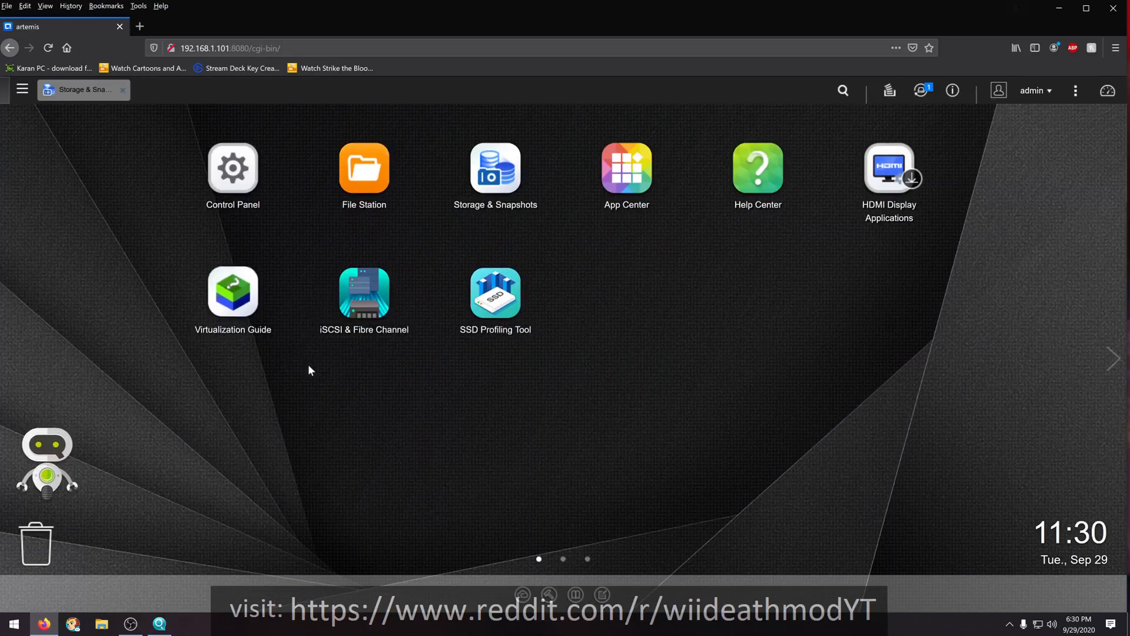
- Bring up Storage & Snapshots and start creating a storage pool without Qtier, continuing to the disk selection
left_click(77, 90)
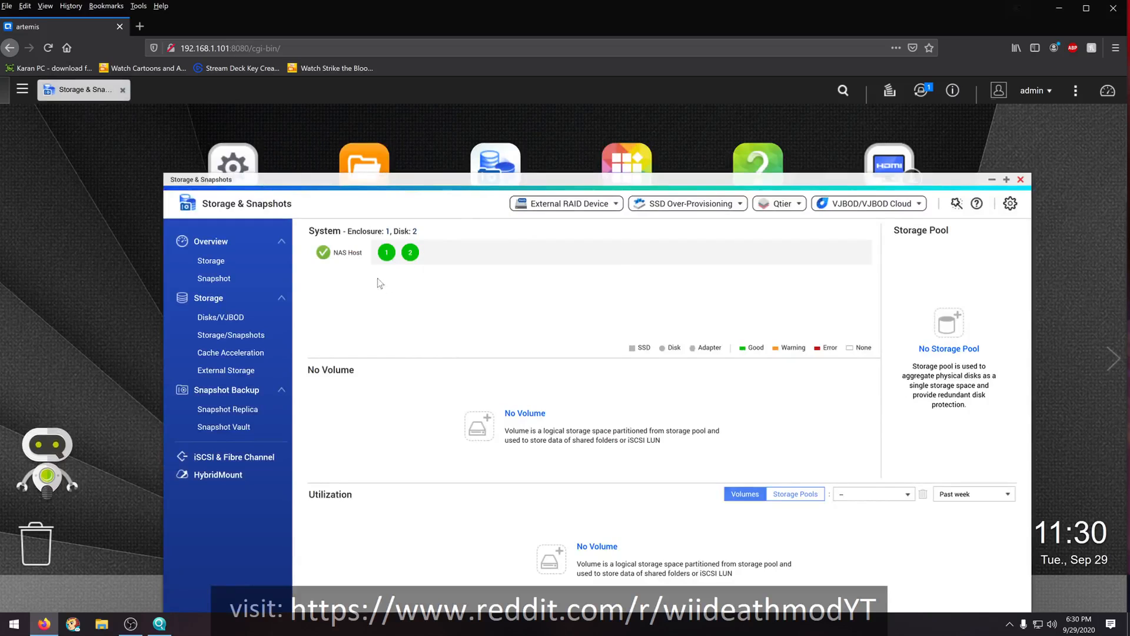
mouse_move(386, 259)
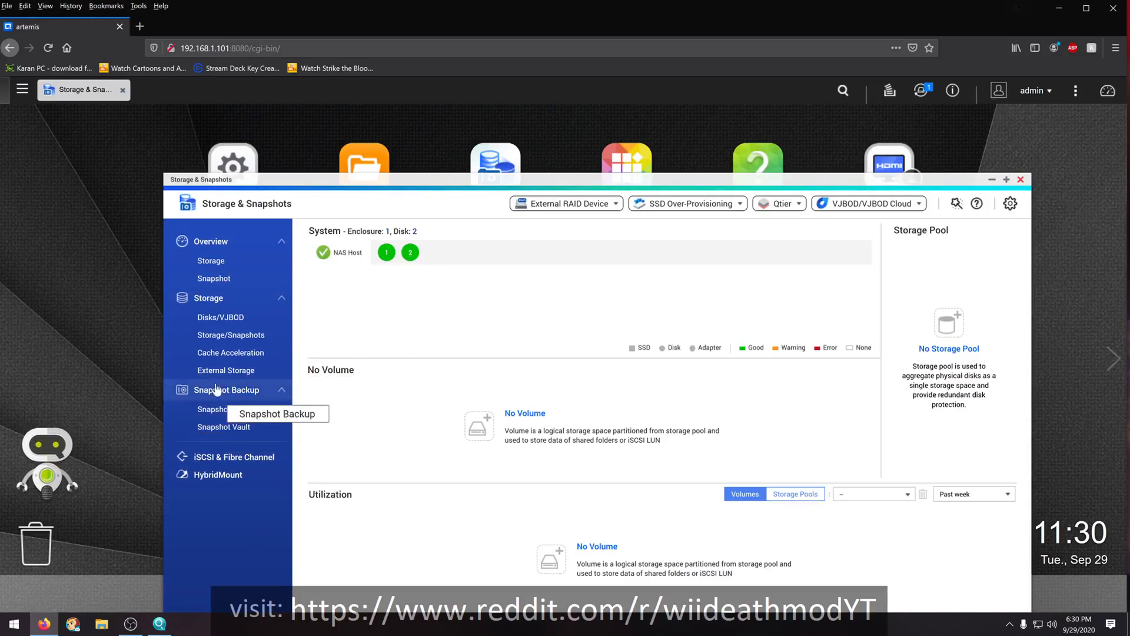
left_click(238, 335)
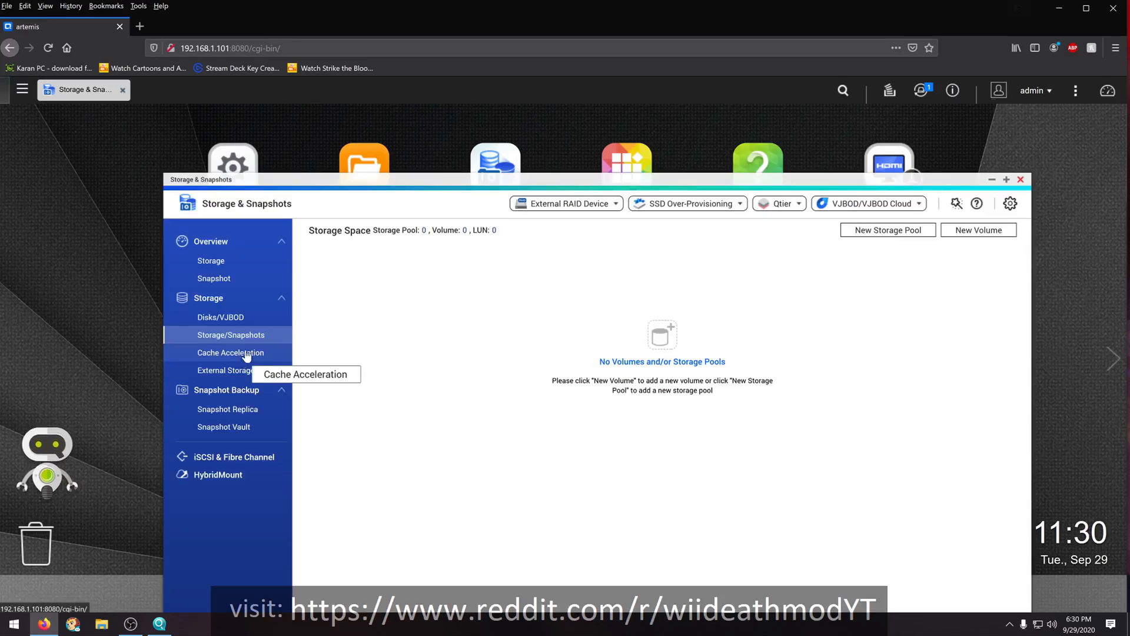
left_click(222, 265)
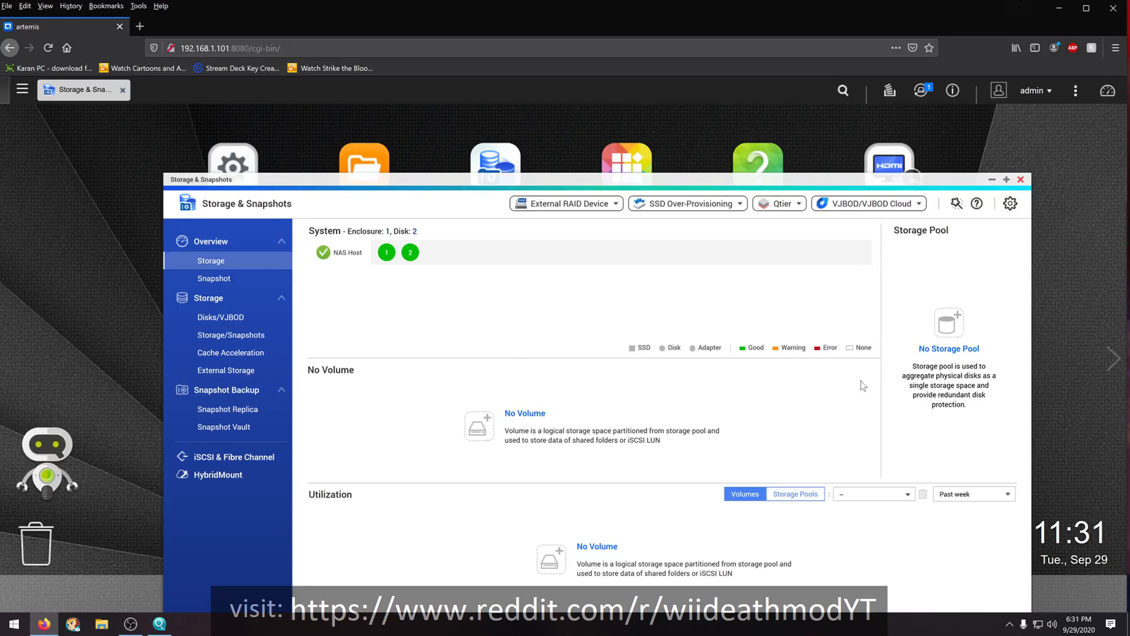
left_click(950, 324)
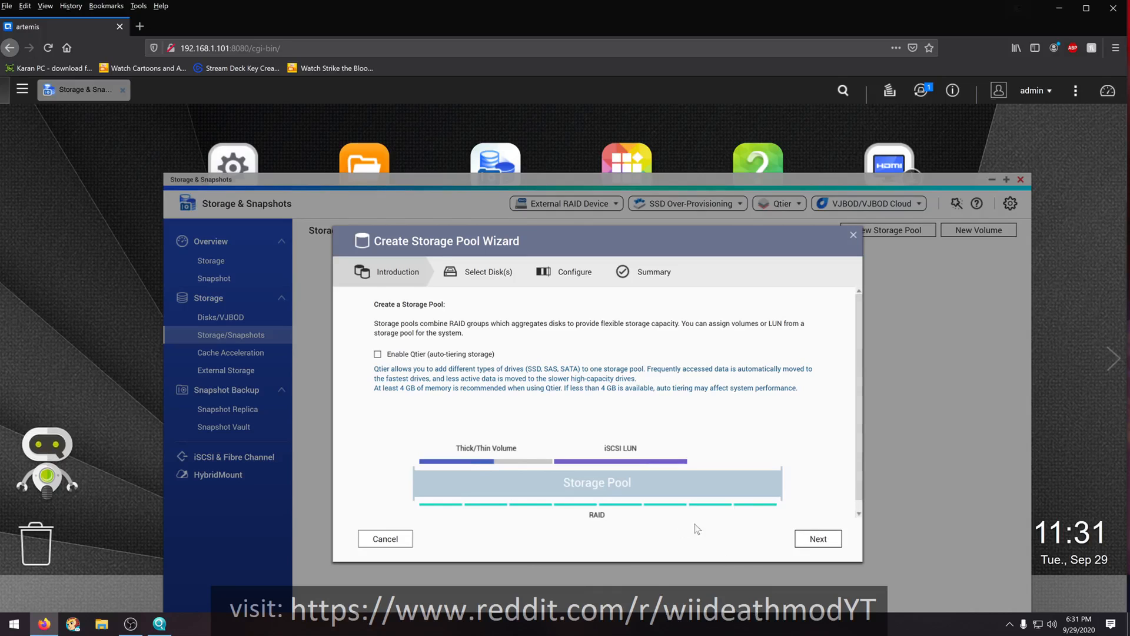
left_click(812, 539)
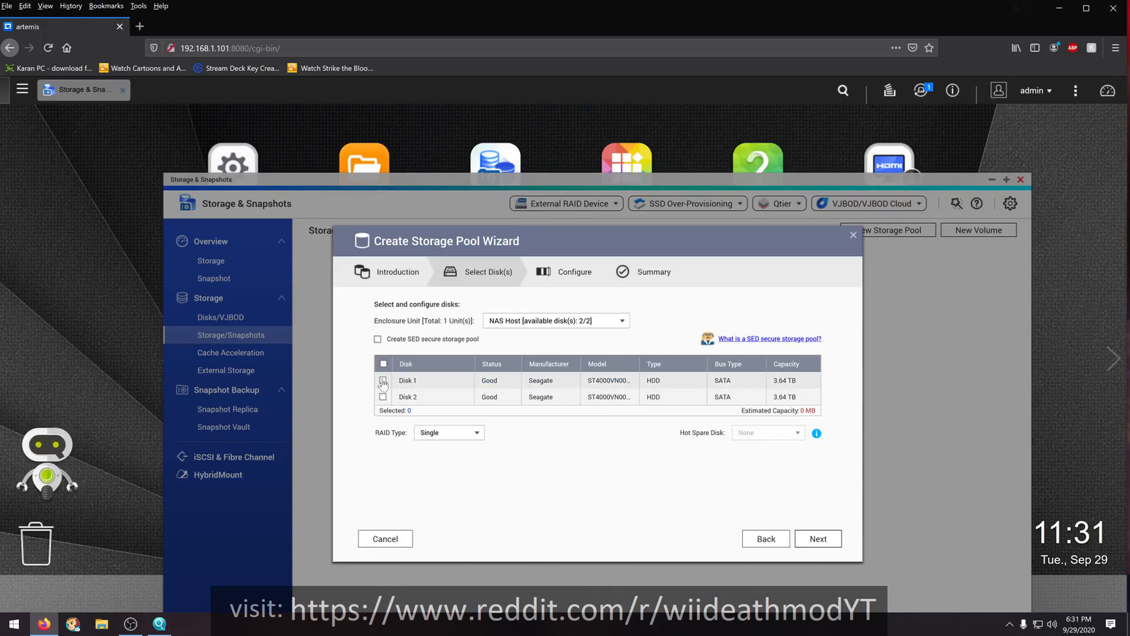
- Look over the RAID types and enclosure units offered for the new storage pool
left_click(478, 436)
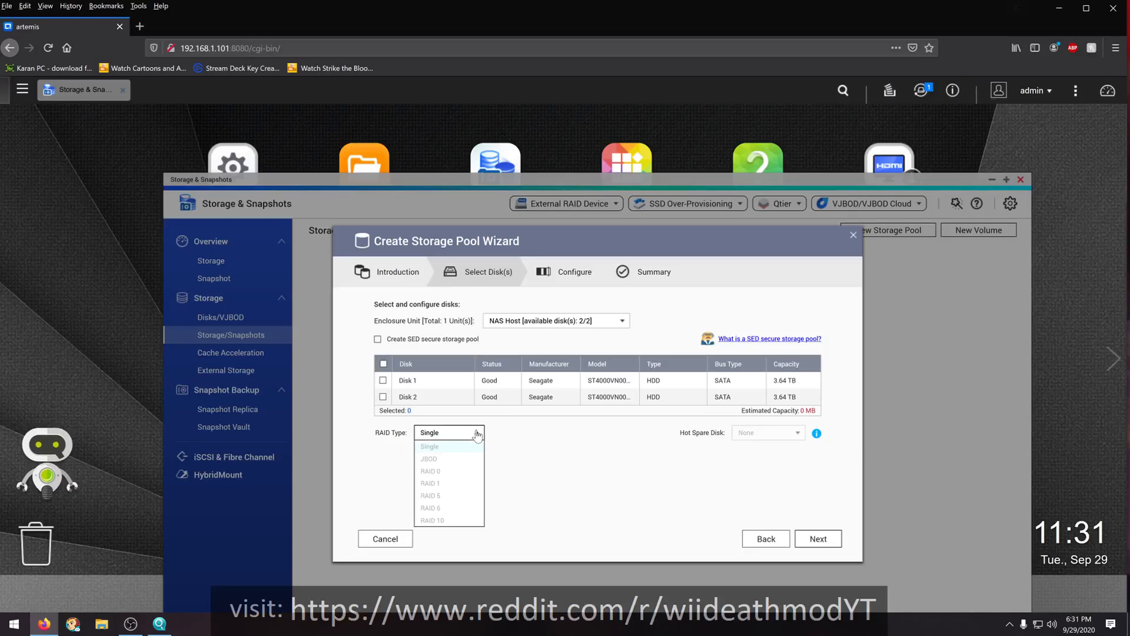
mouse_move(451, 447)
mouse_move(423, 463)
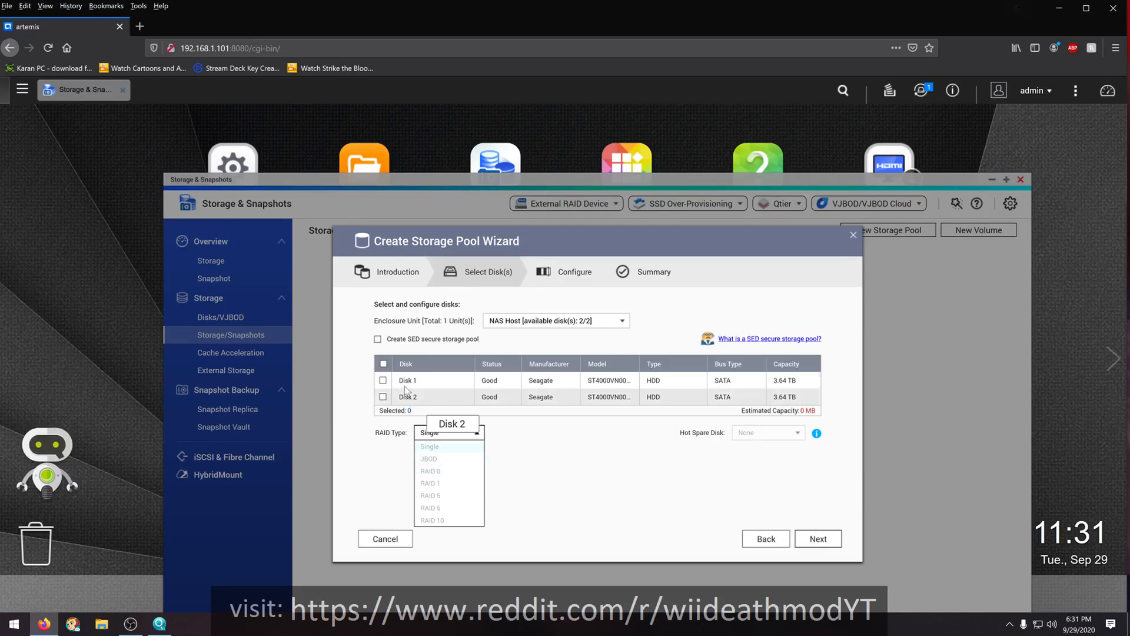
mouse_move(428, 511)
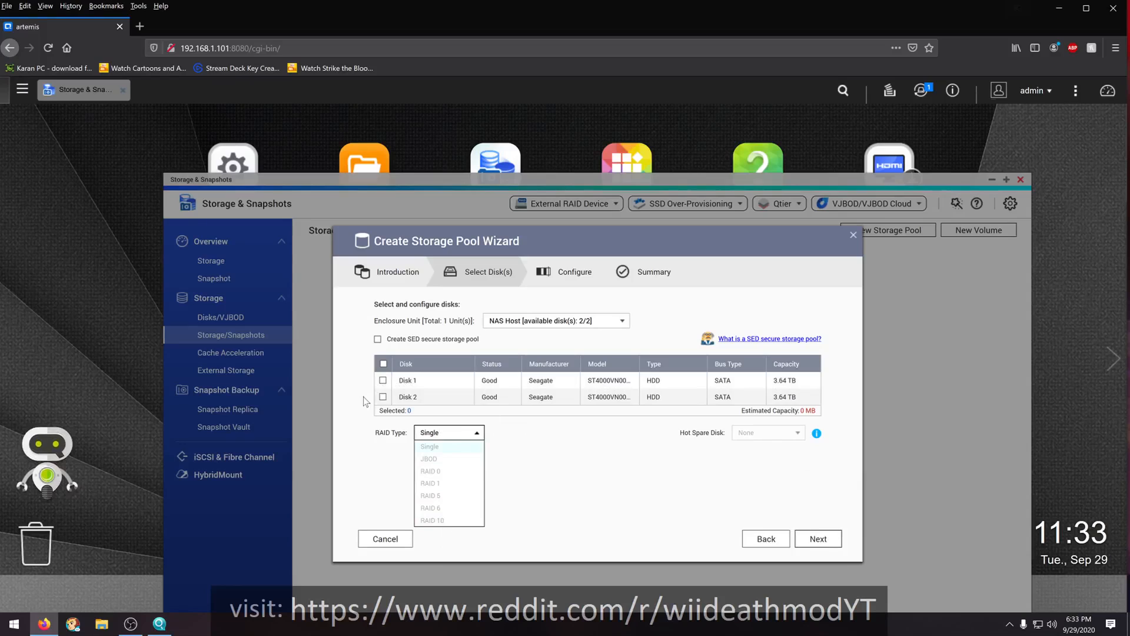
left_click(623, 323)
left_click(623, 323)
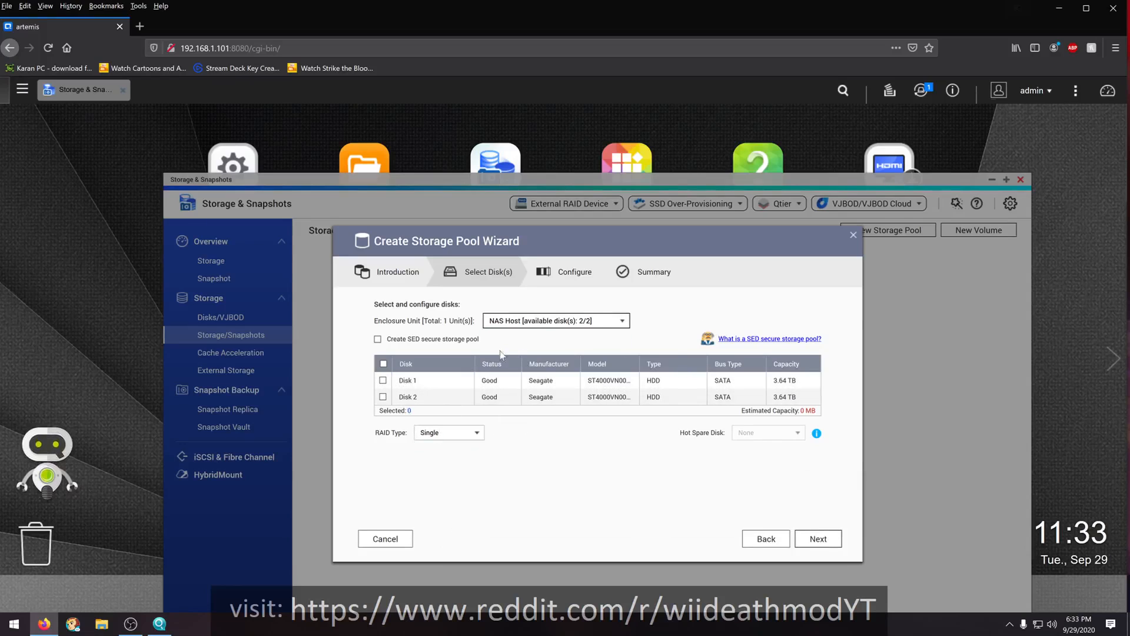
- Select Disk 1 and Disk 2 for the storage pool with RAID type JBOD and continue to its configuration
left_click(382, 380)
left_click(383, 397)
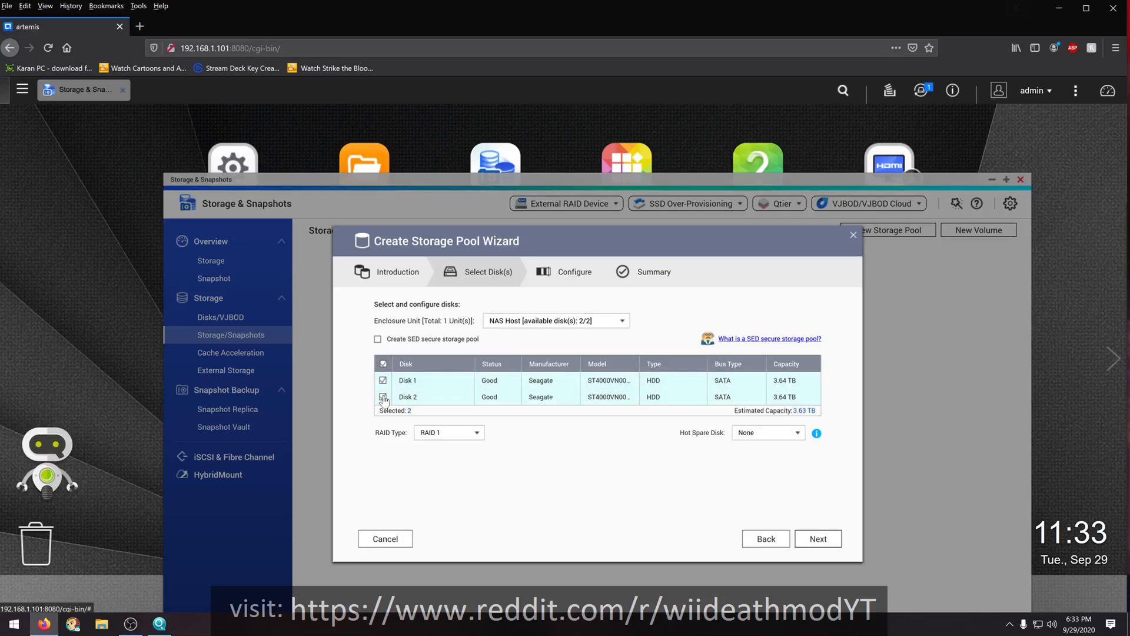
left_click(478, 434)
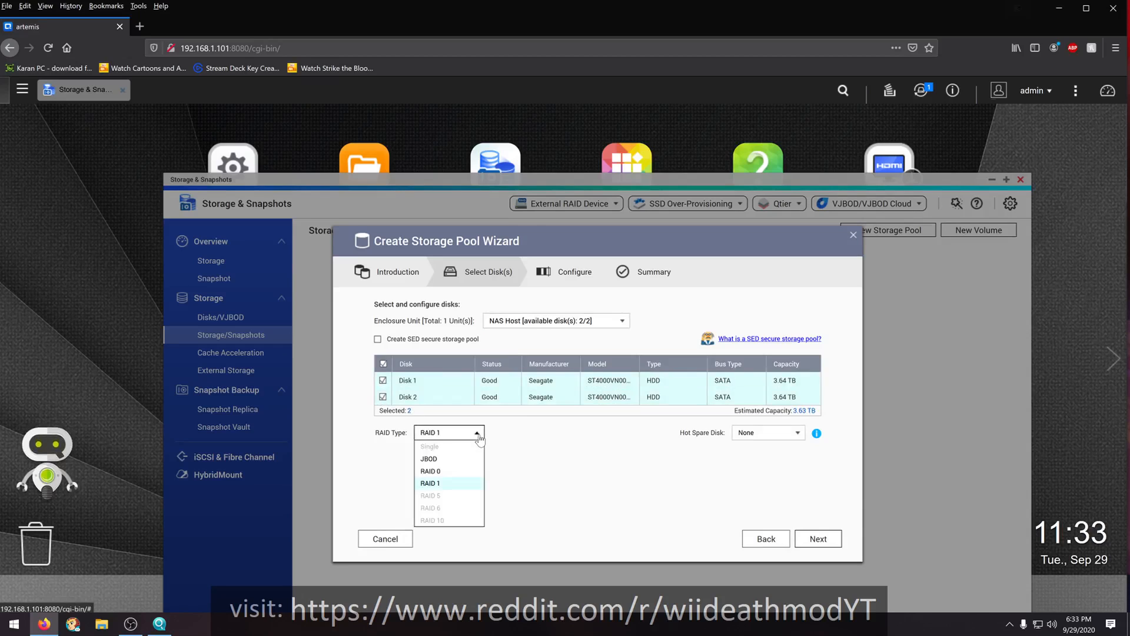
left_click(439, 459)
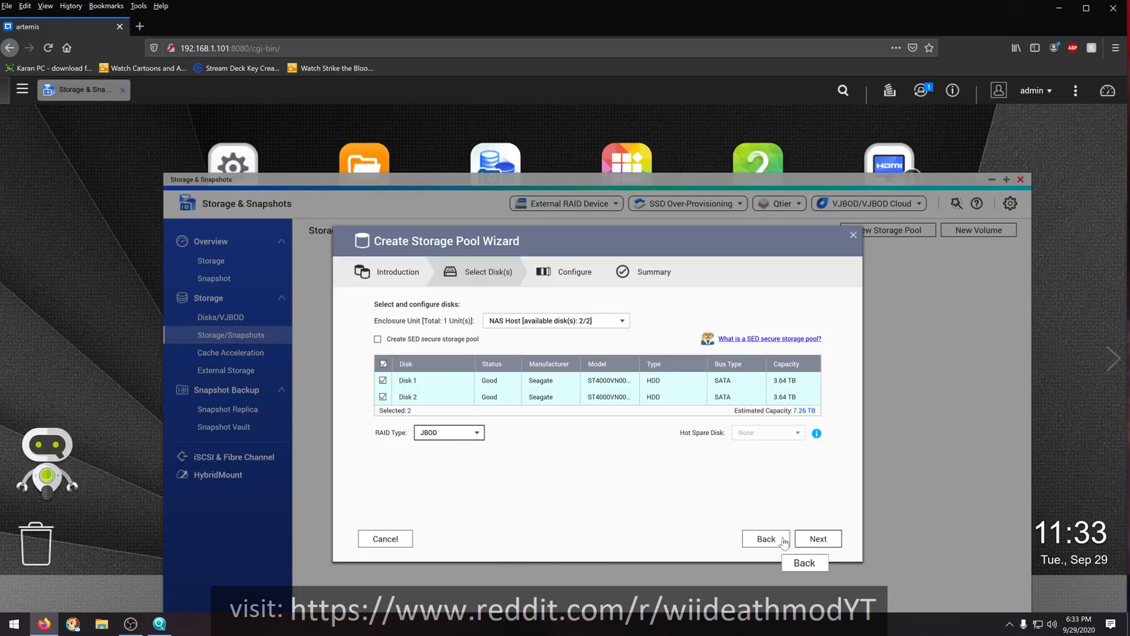
left_click(818, 538)
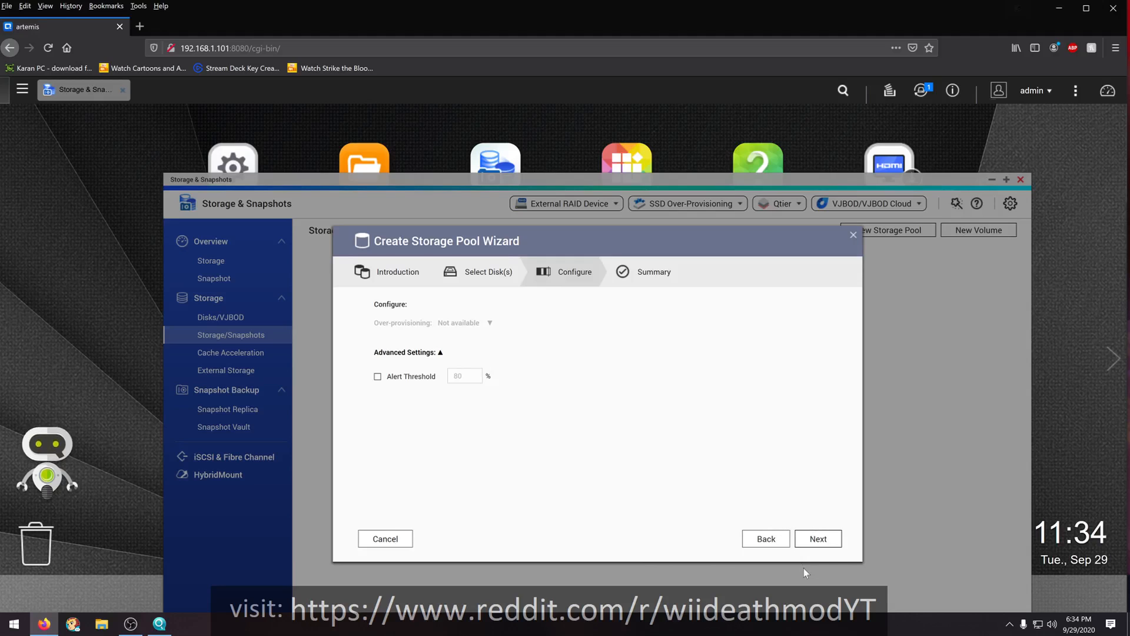
- Create the storage pool without an alert threshold, confirming that all data on the selected disks is erased
left_click(818, 538)
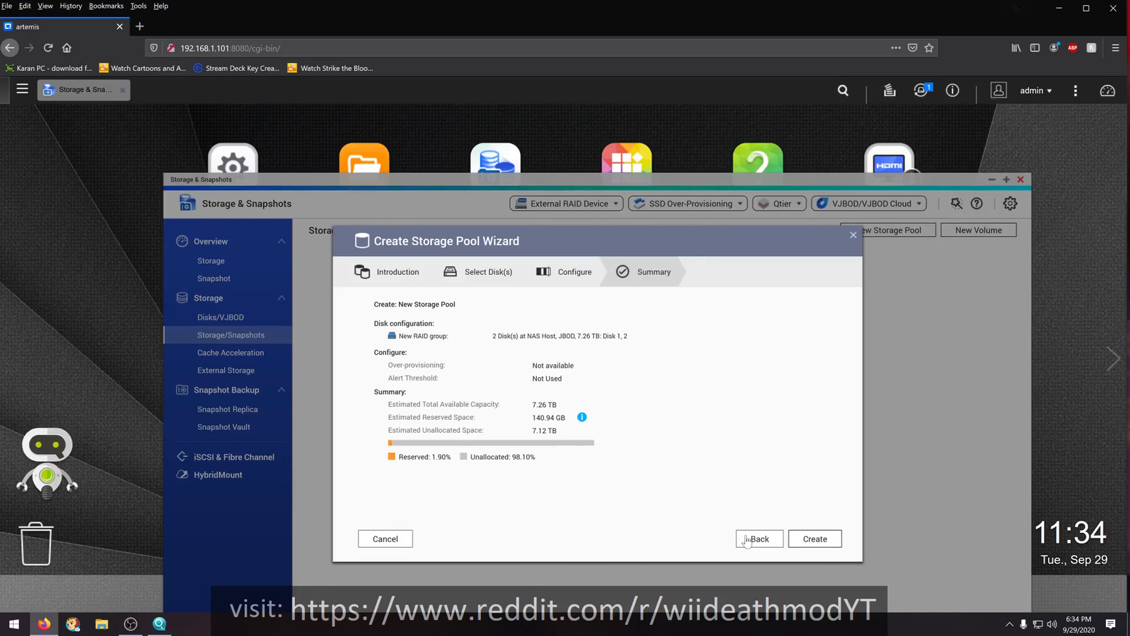
left_click(816, 539)
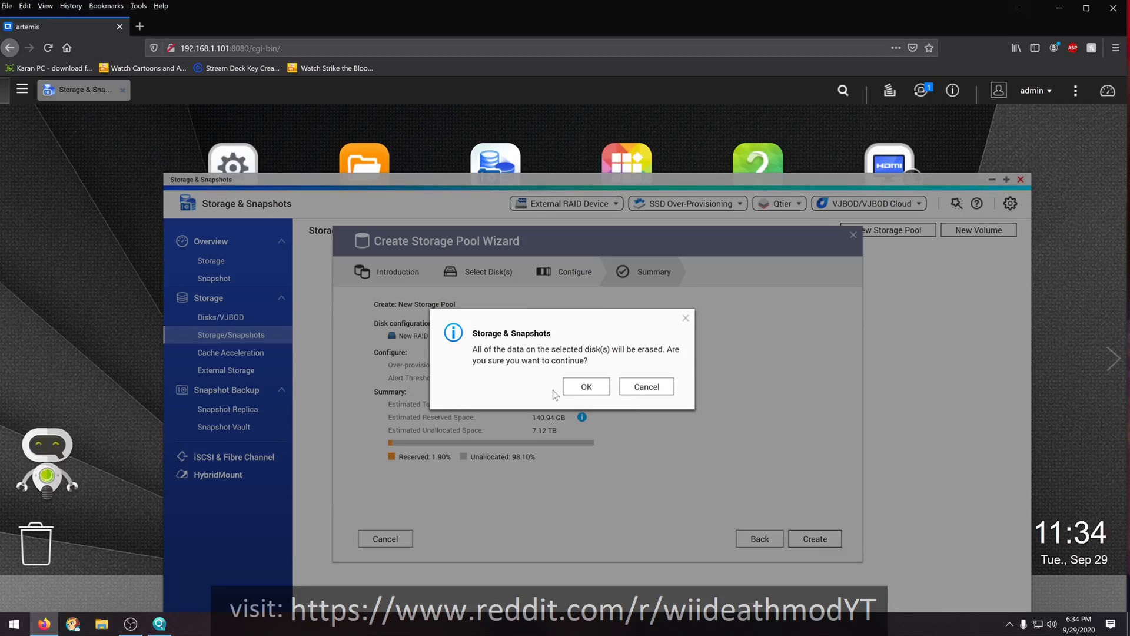
left_click(588, 387)
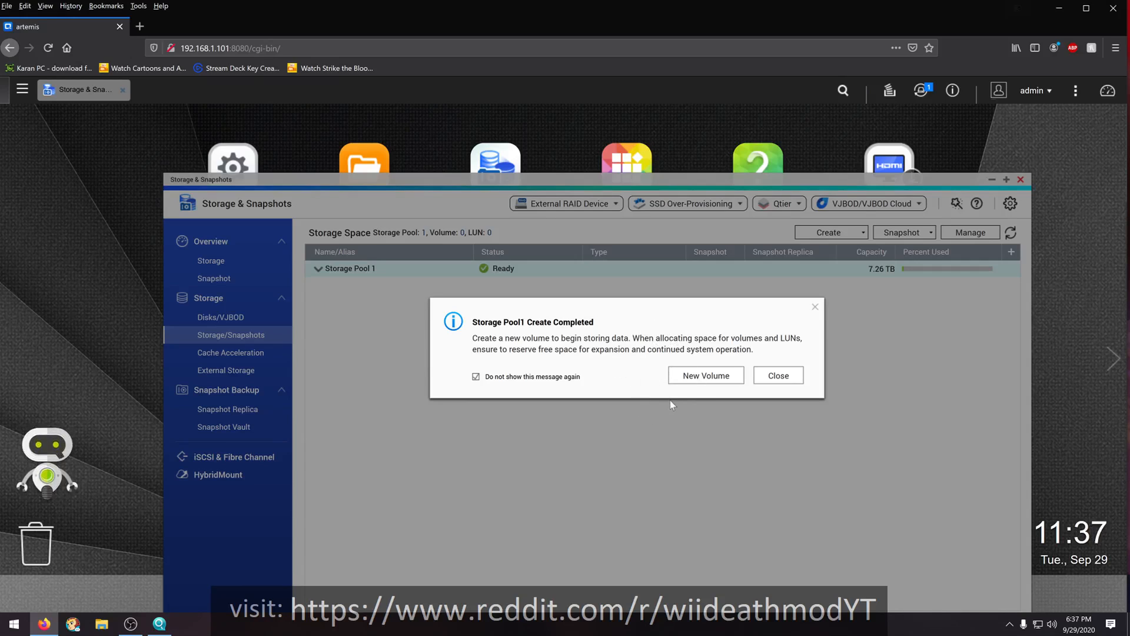
- Start a new thick volume located in Storage Pool 1
left_click(686, 372)
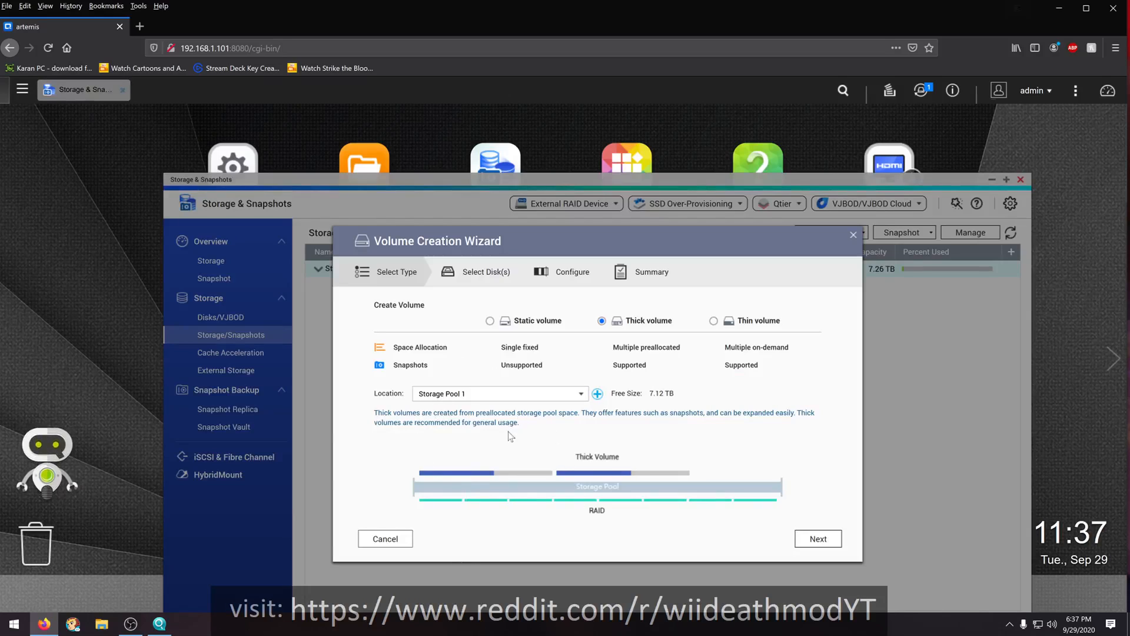
left_click(583, 393)
left_click(583, 393)
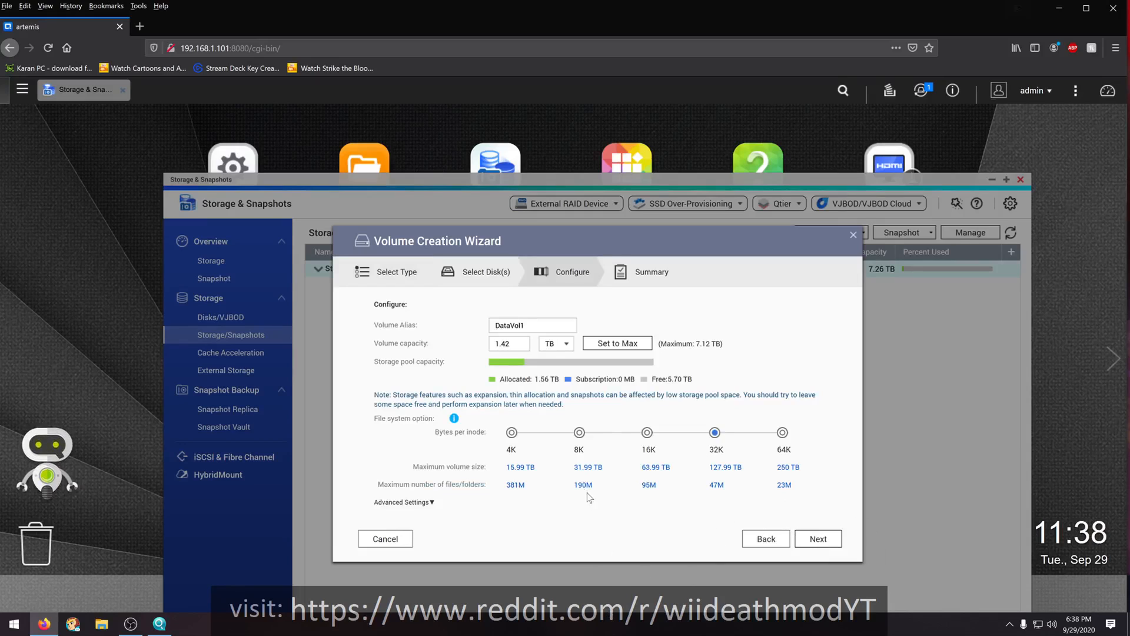
- Set the new volume's bytes per inode to 32K and its alias to plex
left_click(713, 435)
left_click_drag(527, 325, 492, 326)
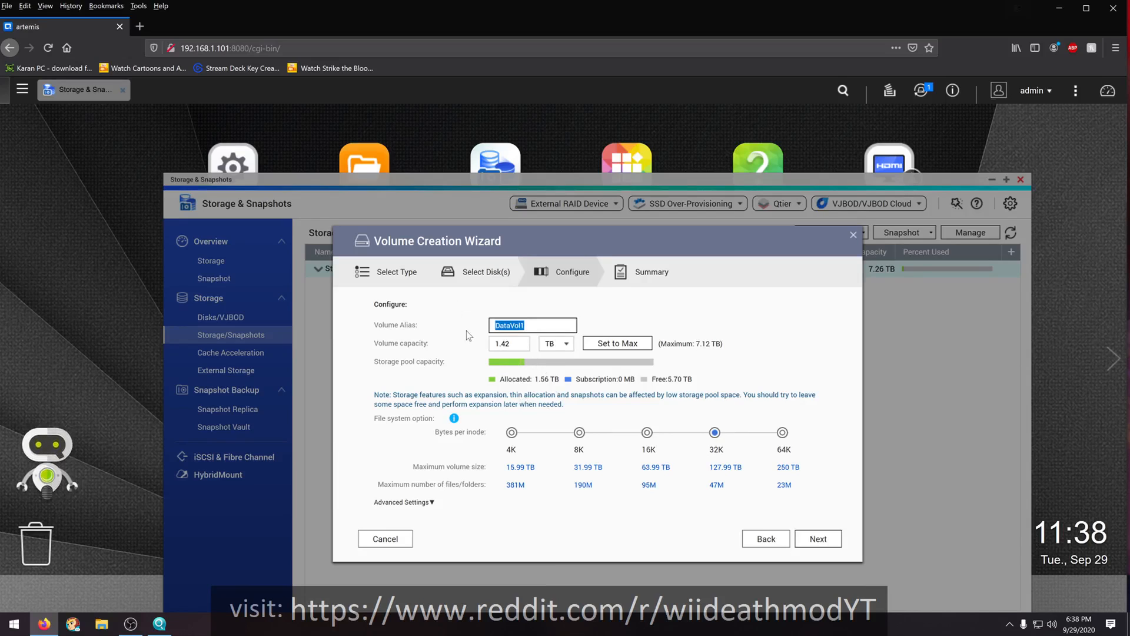
type("plex")
key("Tab")
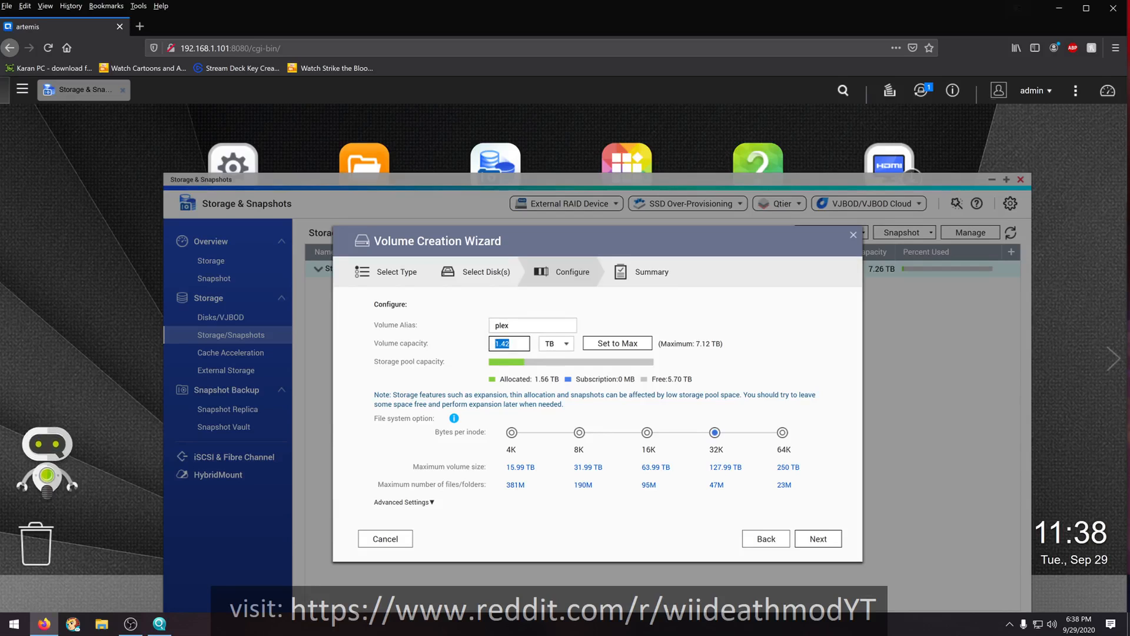
- Set the volume capacity to 7.12 TB and continue to the summary
type("7")
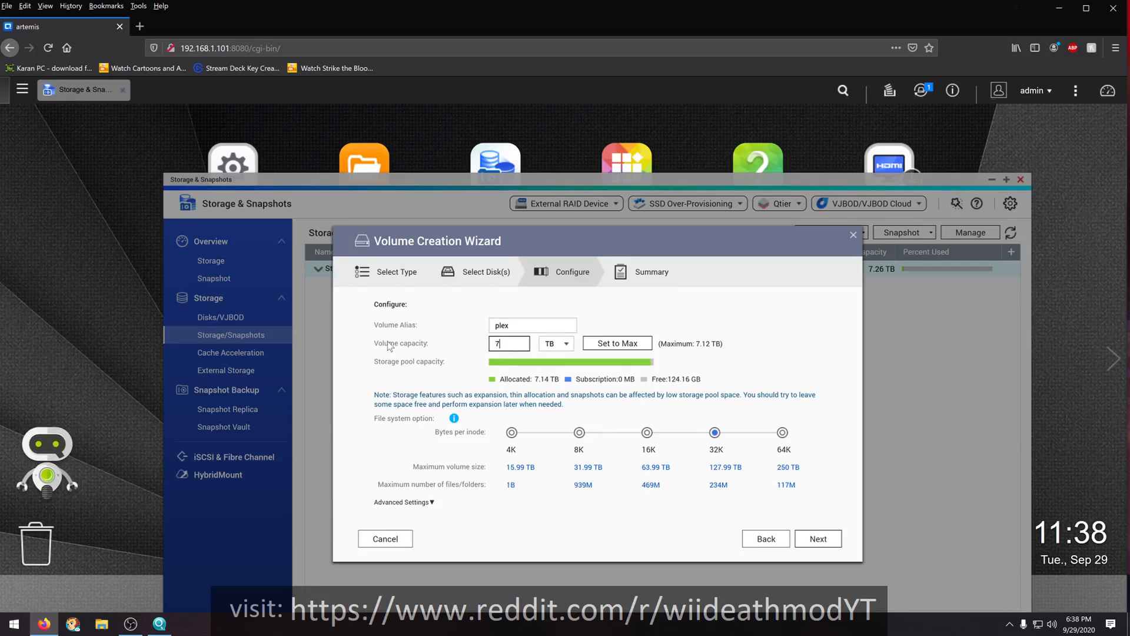
type(".12")
left_click(827, 539)
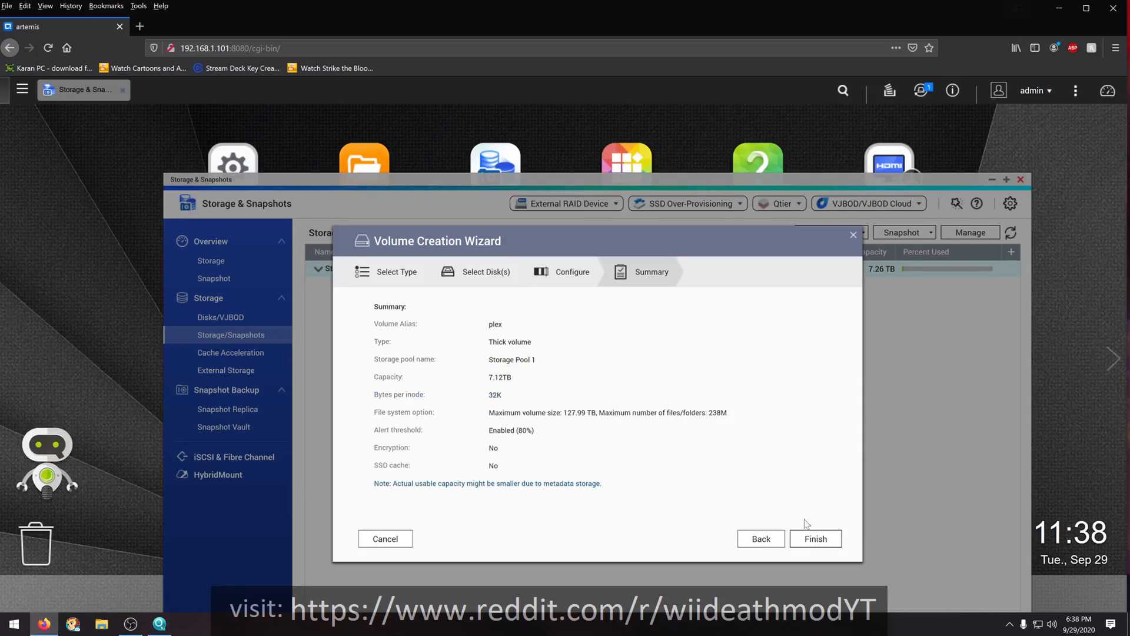
- Finish creating the plex volume, suppress its creation notice for the future, and minimize Storage & Snapshots
left_click(815, 539)
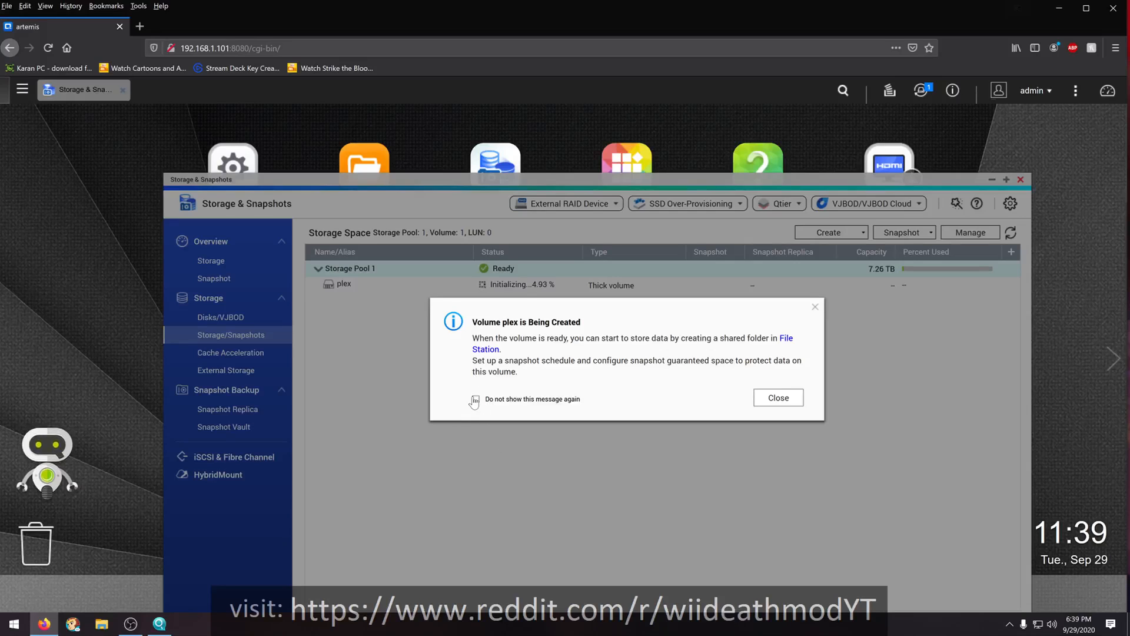
left_click(475, 399)
left_click(771, 398)
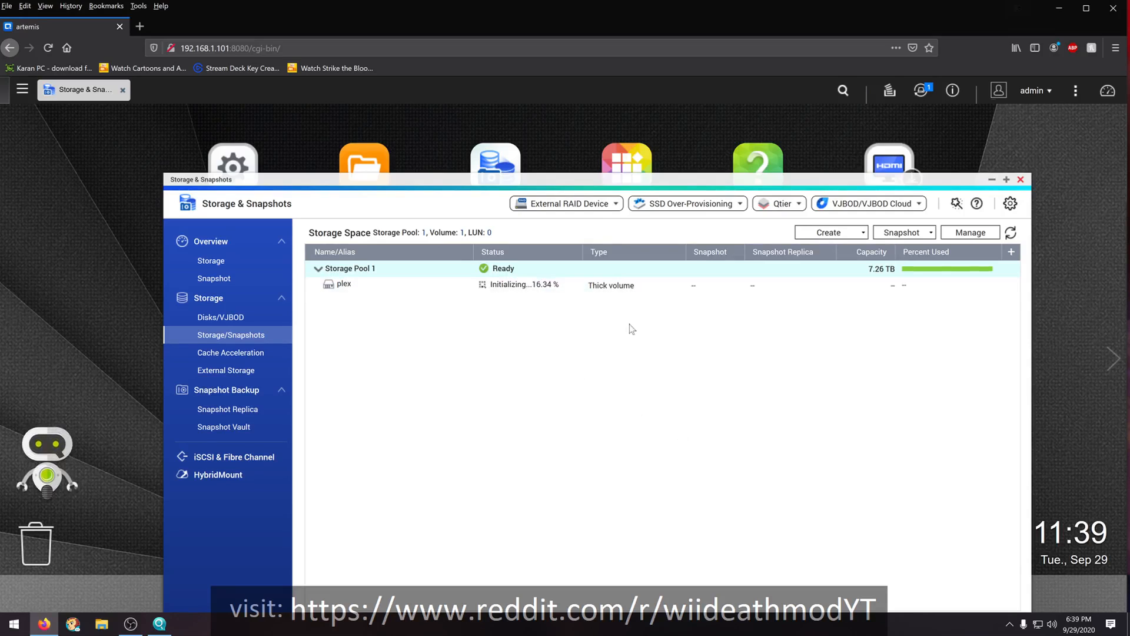
left_click(992, 180)
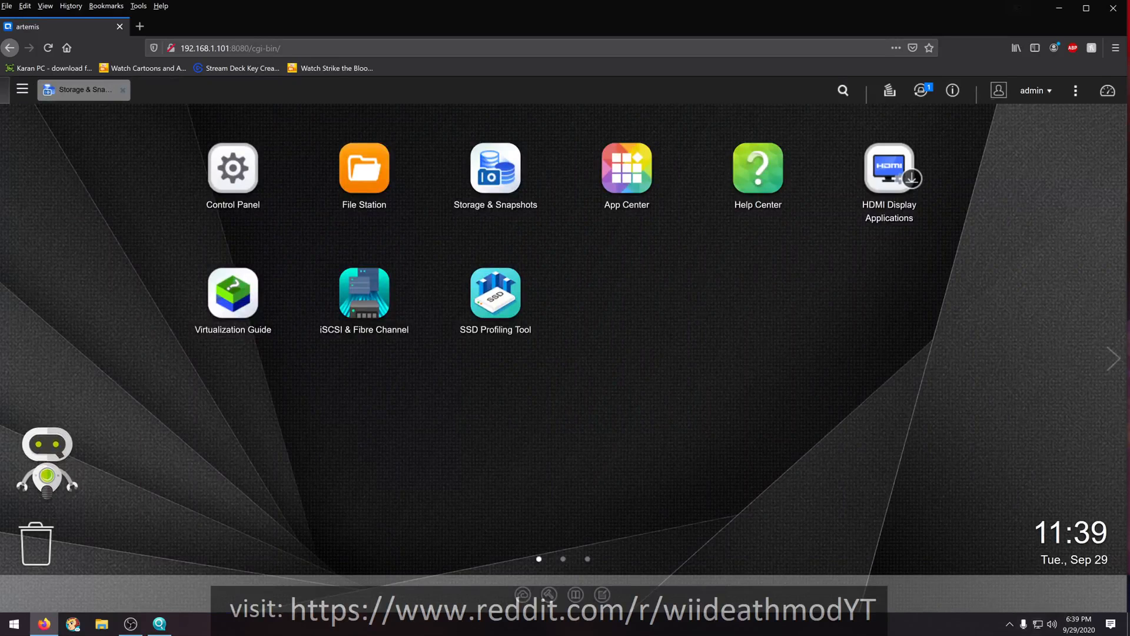
- In the Control Panel's general time settings, set the time zone to (GMT-05:00) Eastern Time (US & Canada)
left_click(233, 197)
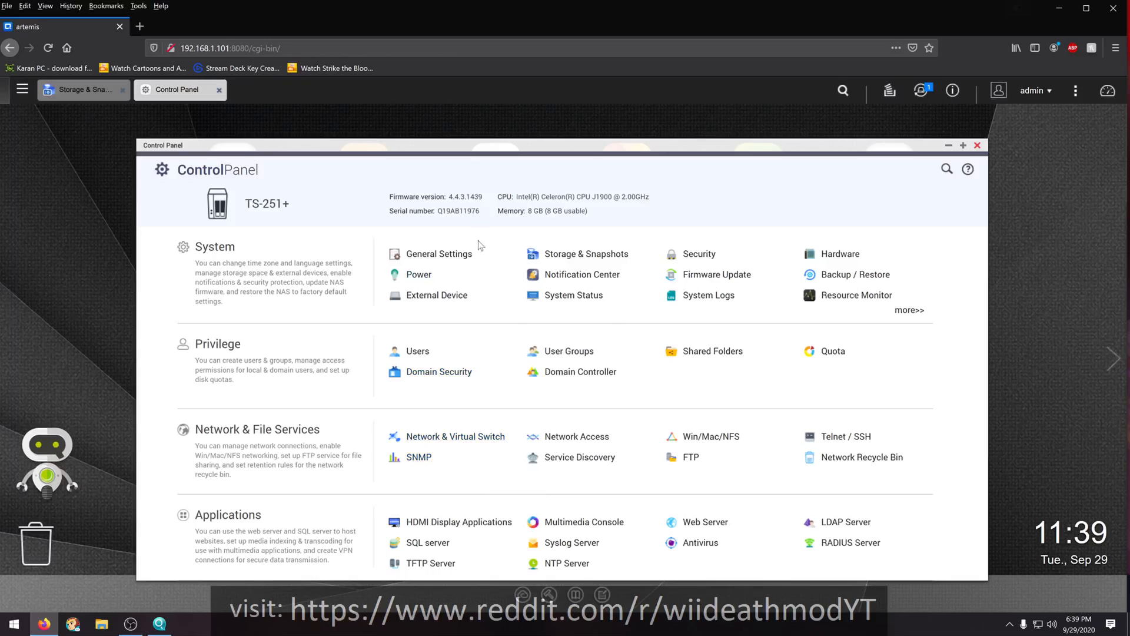
left_click(455, 258)
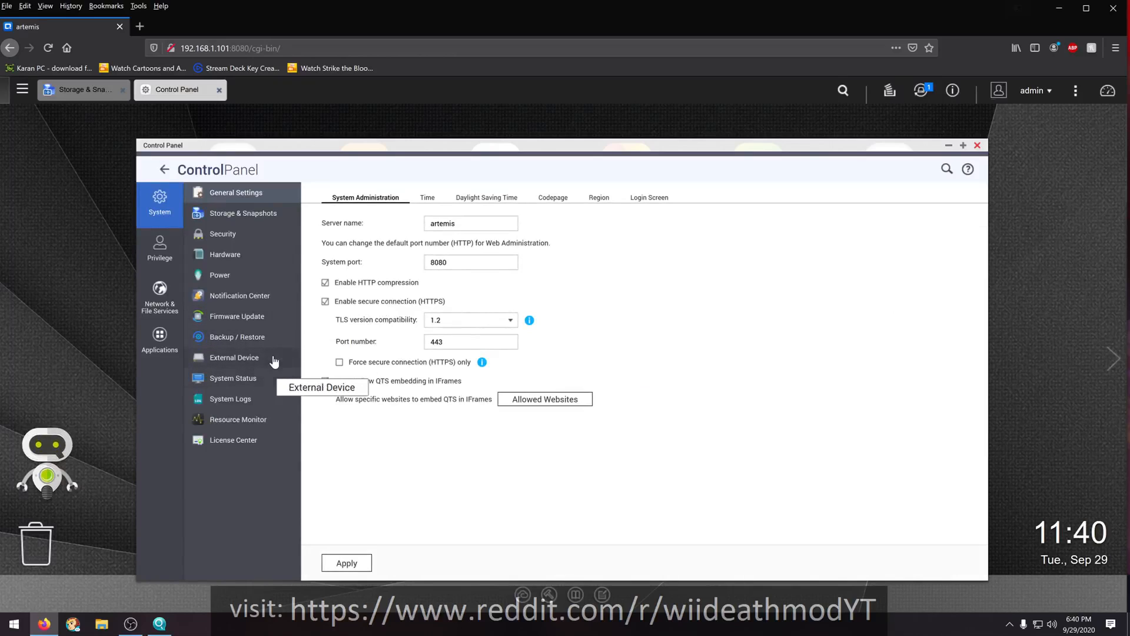
left_click(430, 197)
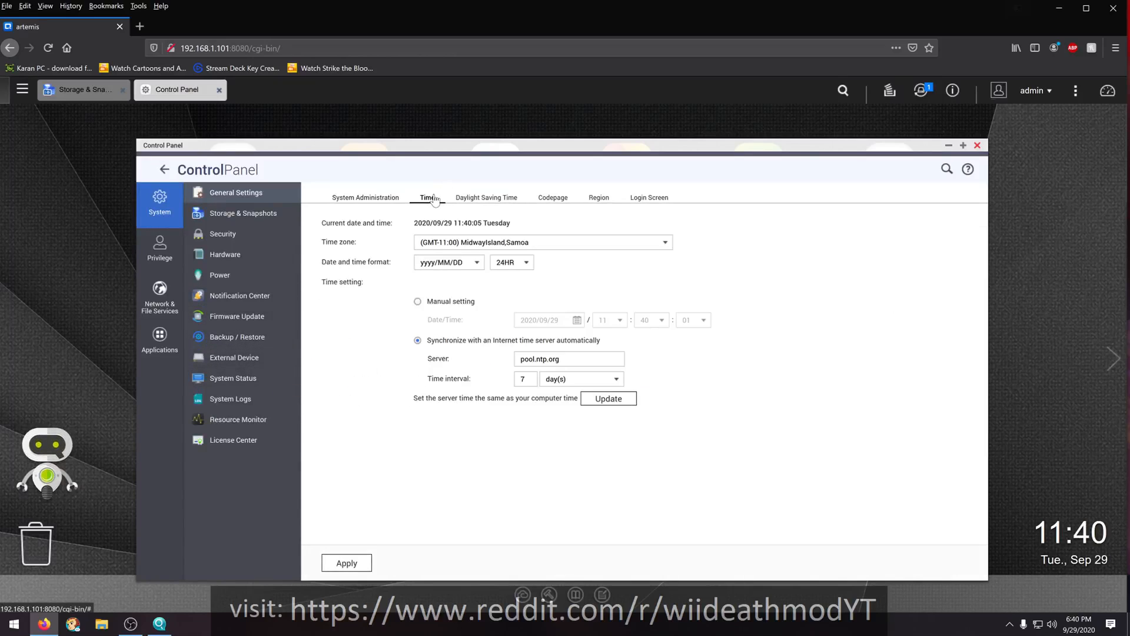
left_click(618, 244)
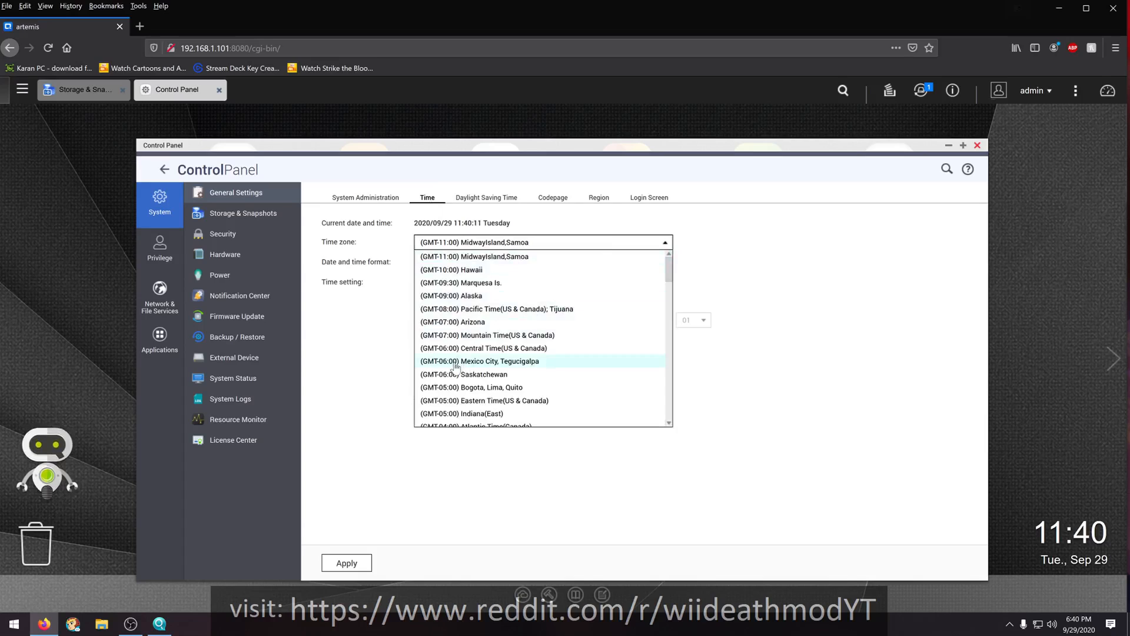
left_click(459, 404)
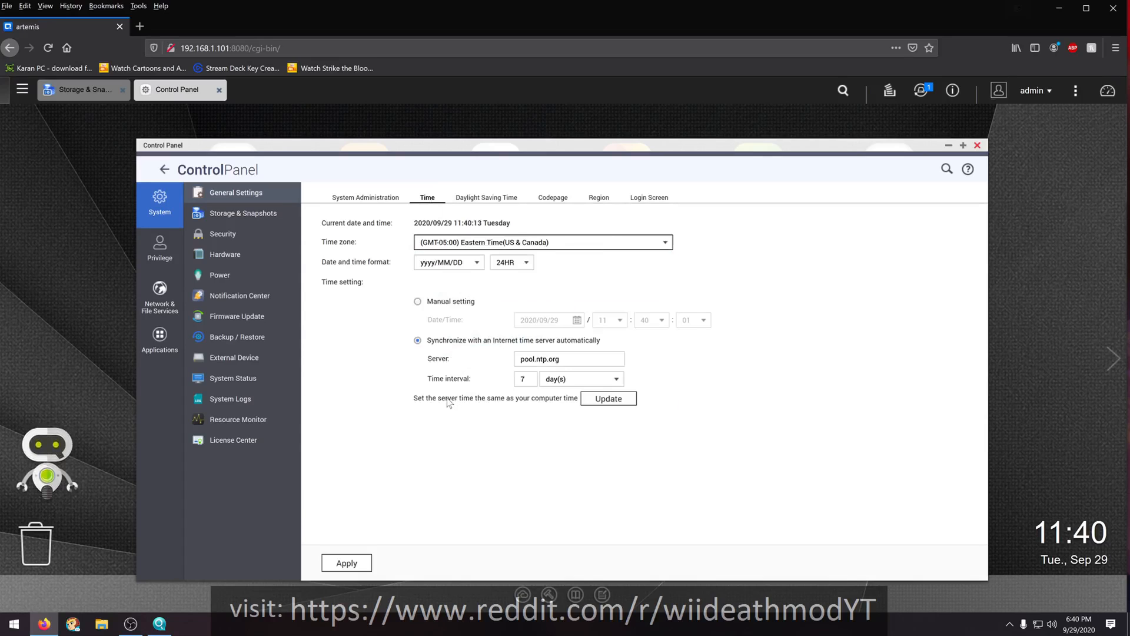
- Set the time format to 12HR
left_click(527, 264)
left_click(505, 289)
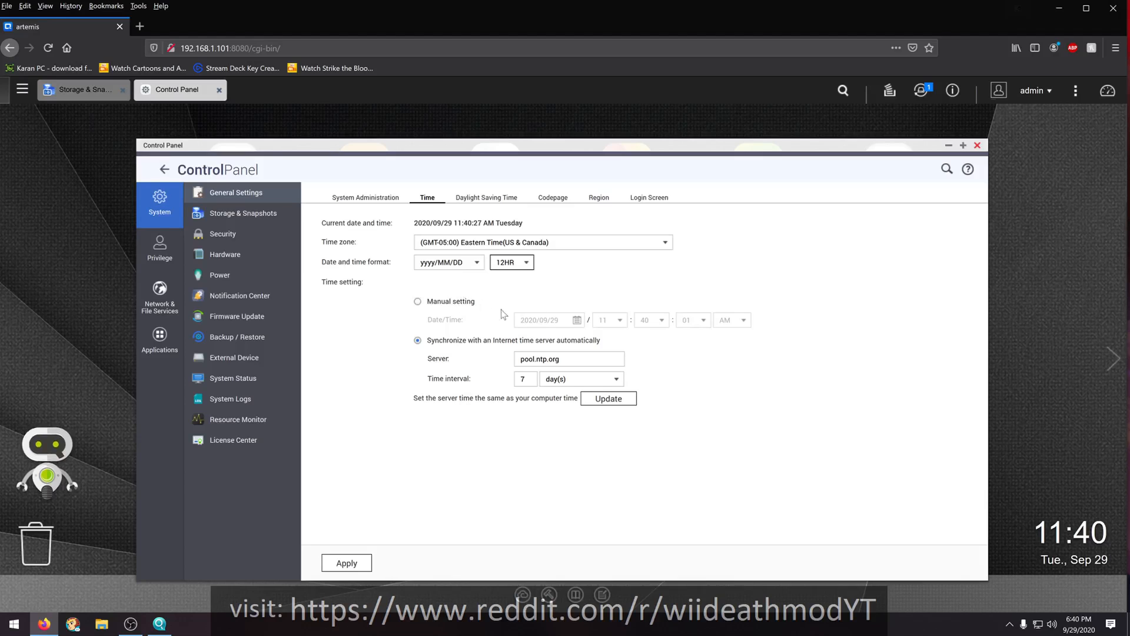
left_click(526, 267)
left_click(516, 277)
left_click(524, 266)
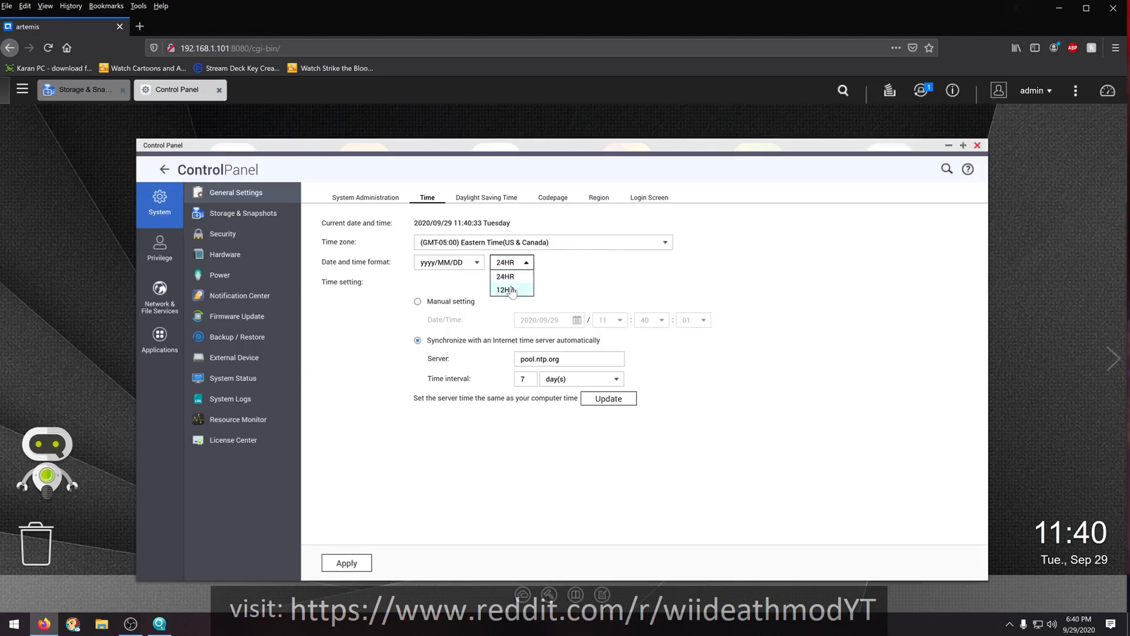
left_click(513, 290)
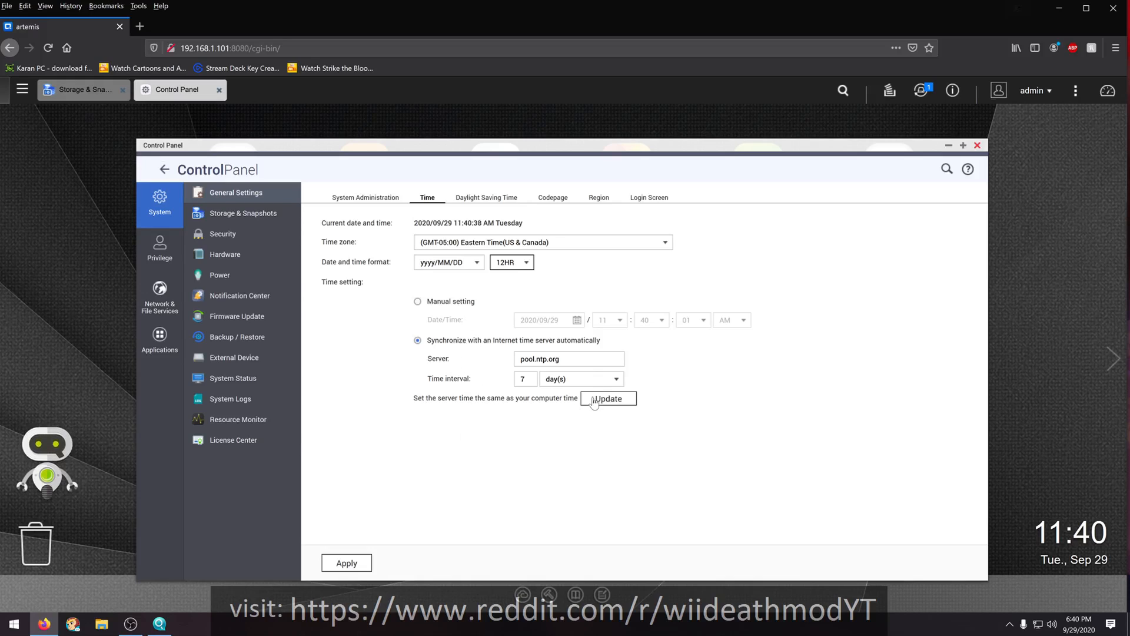
- Update the server time to match the computer's time and apply the 12HR time format
left_click(594, 400)
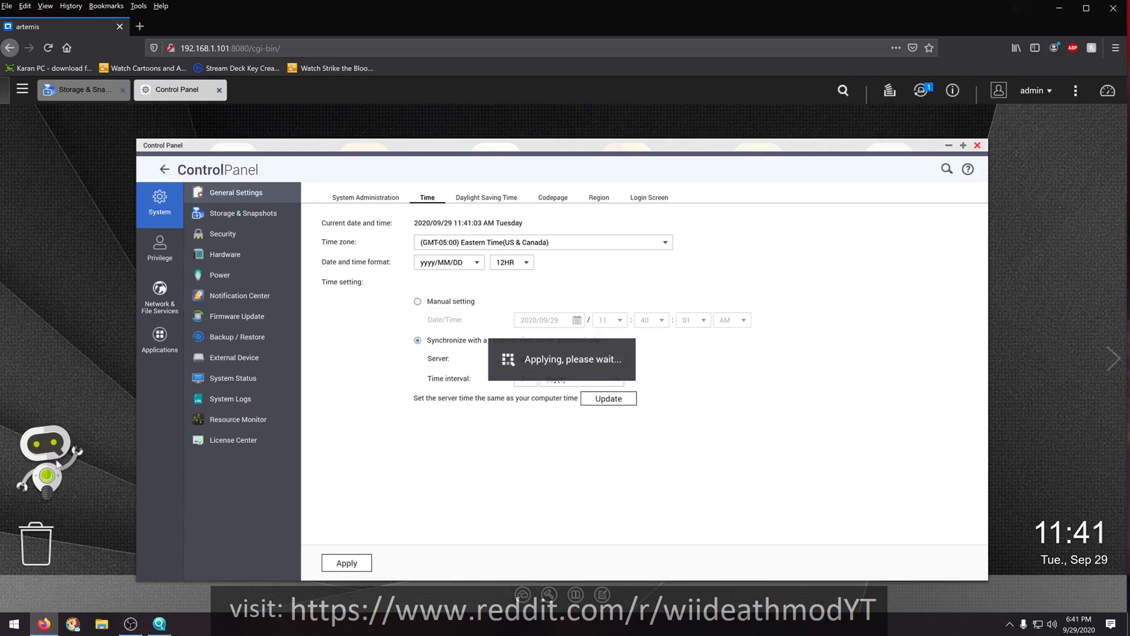
mouse_move(64, 471)
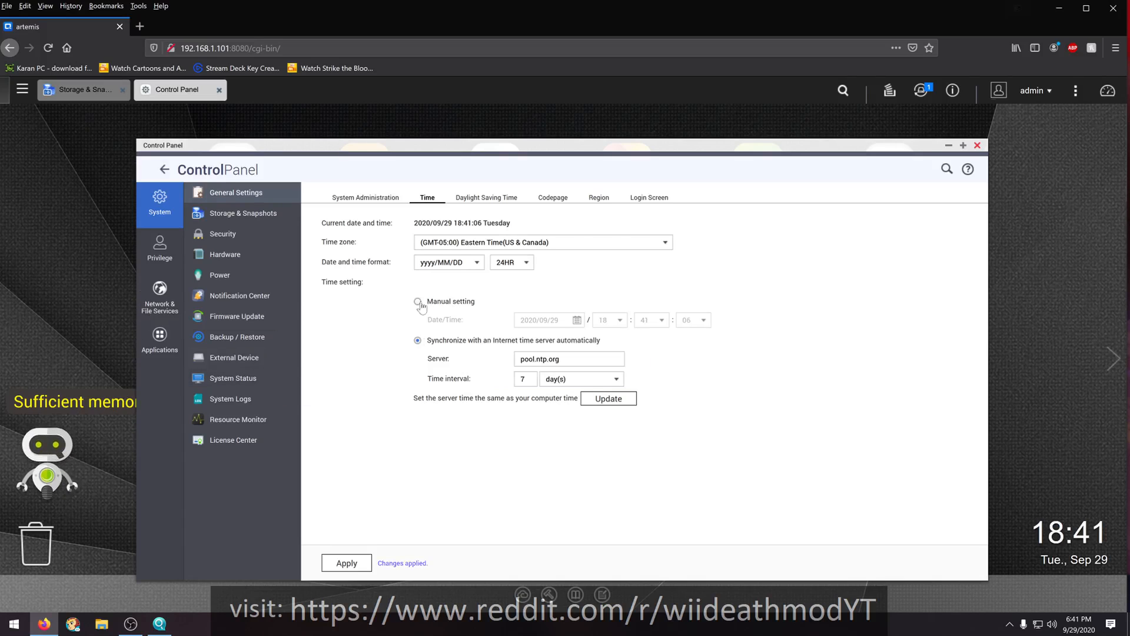
left_click(530, 265)
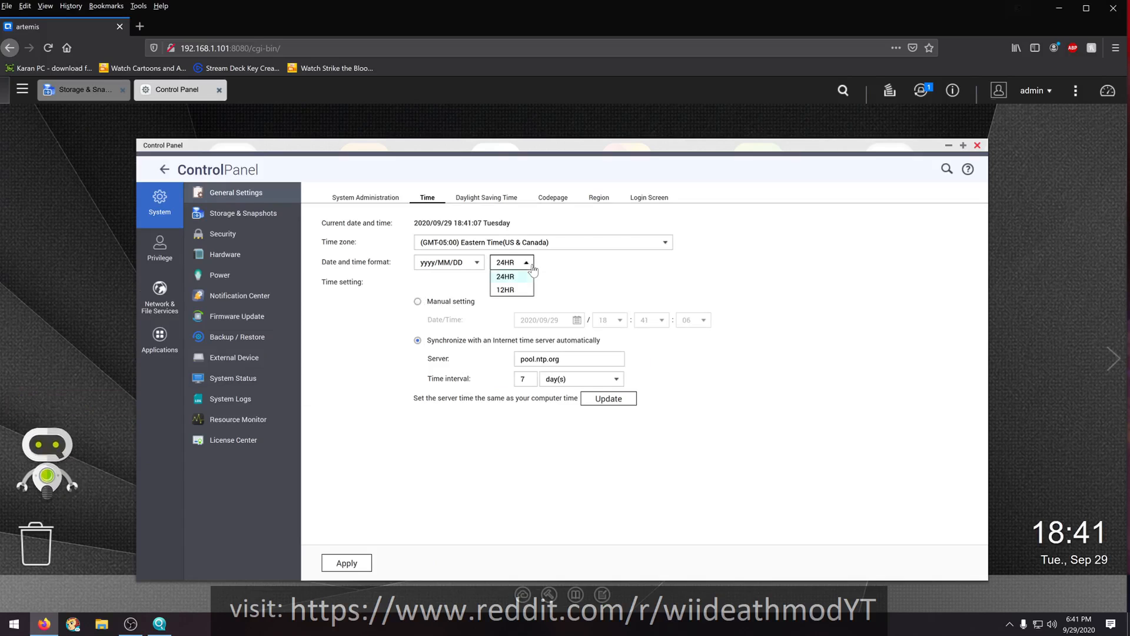
left_click(517, 290)
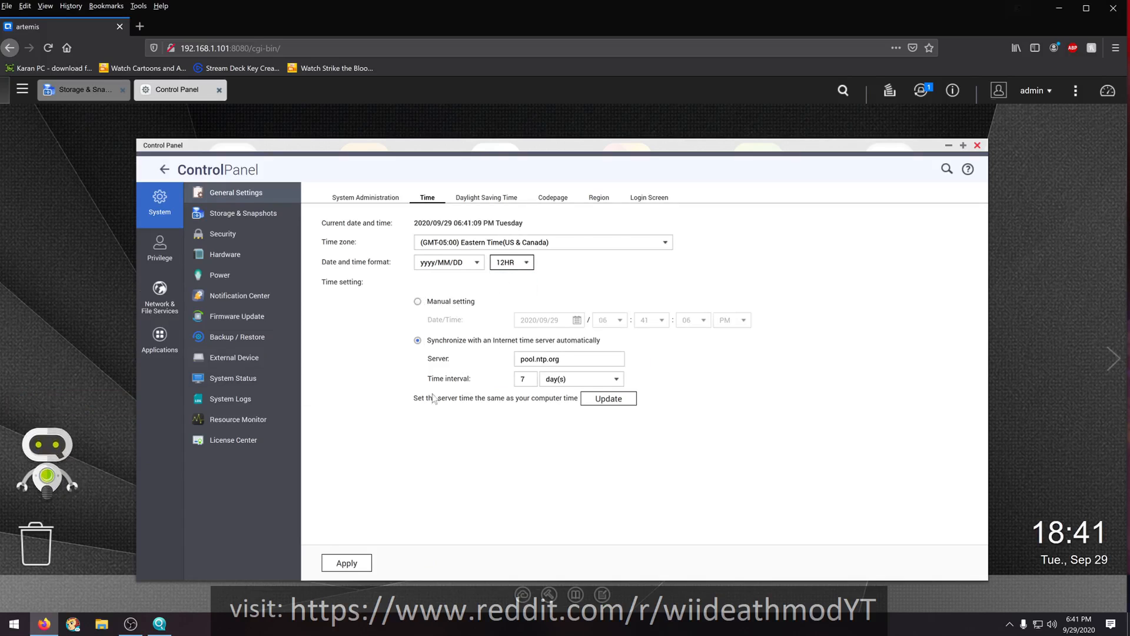
left_click(360, 564)
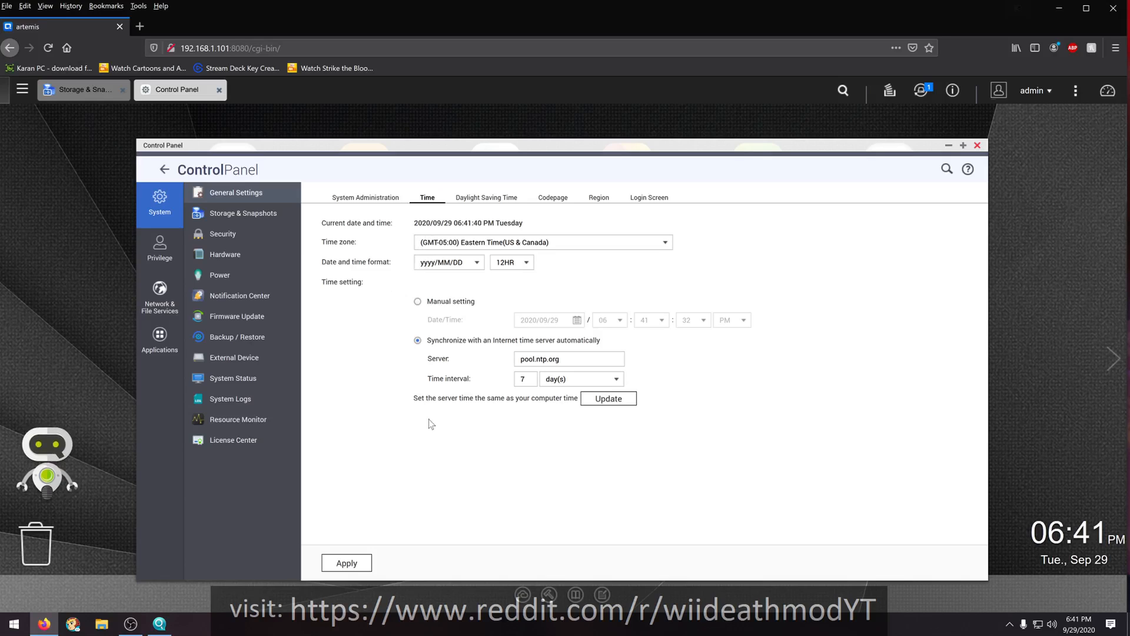
- Review the daylight saving and system administration settings, and close the Control Panel
left_click(473, 200)
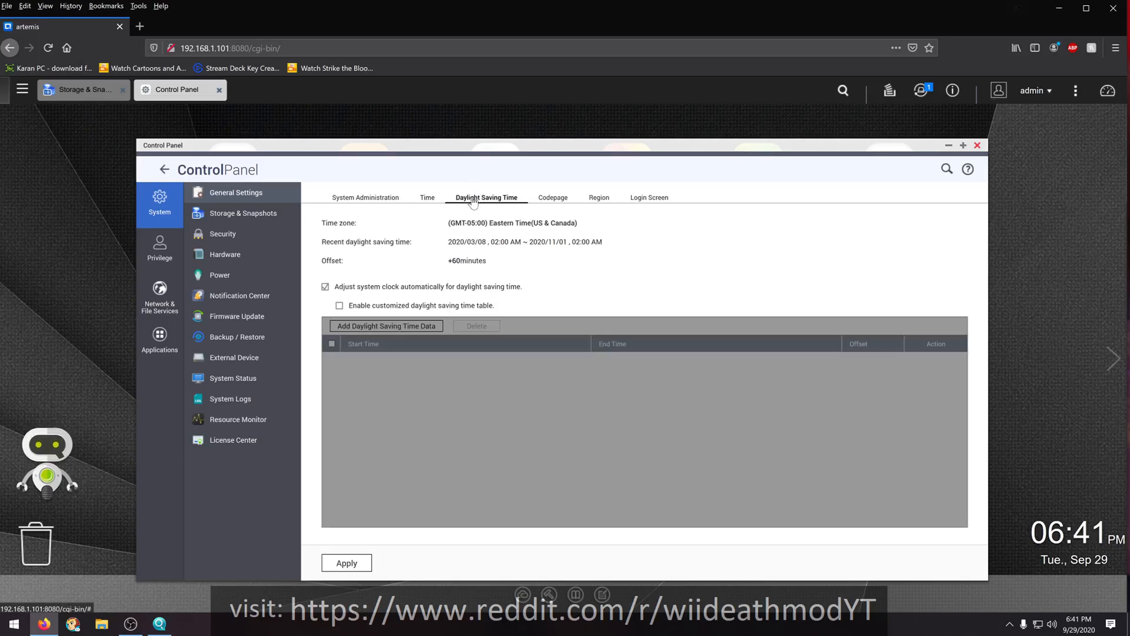
left_click(429, 201)
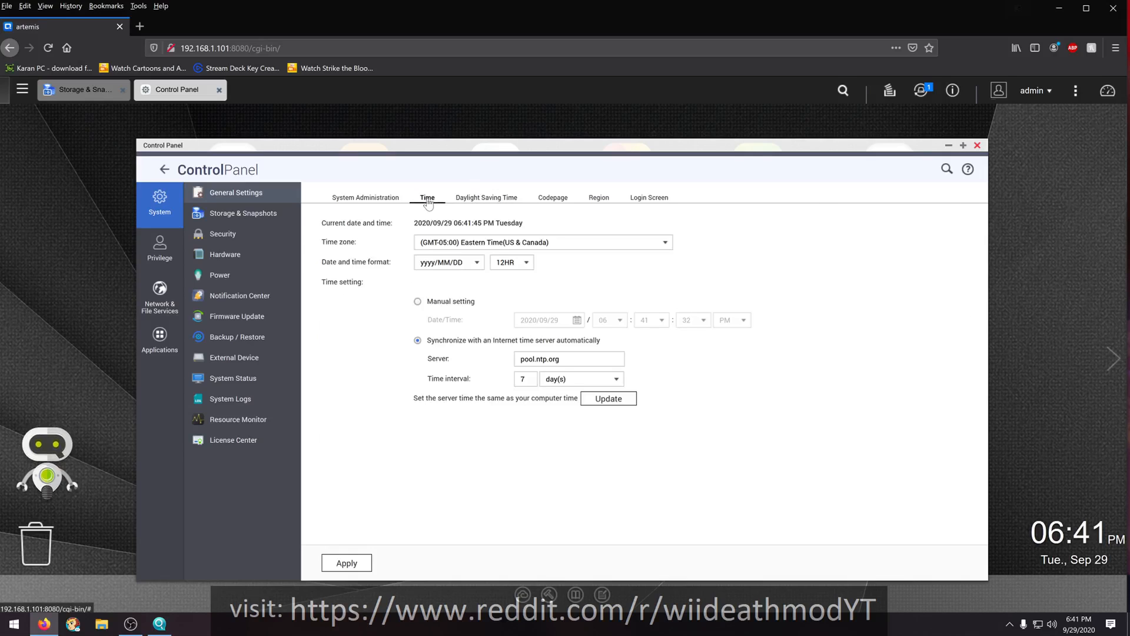
left_click(371, 201)
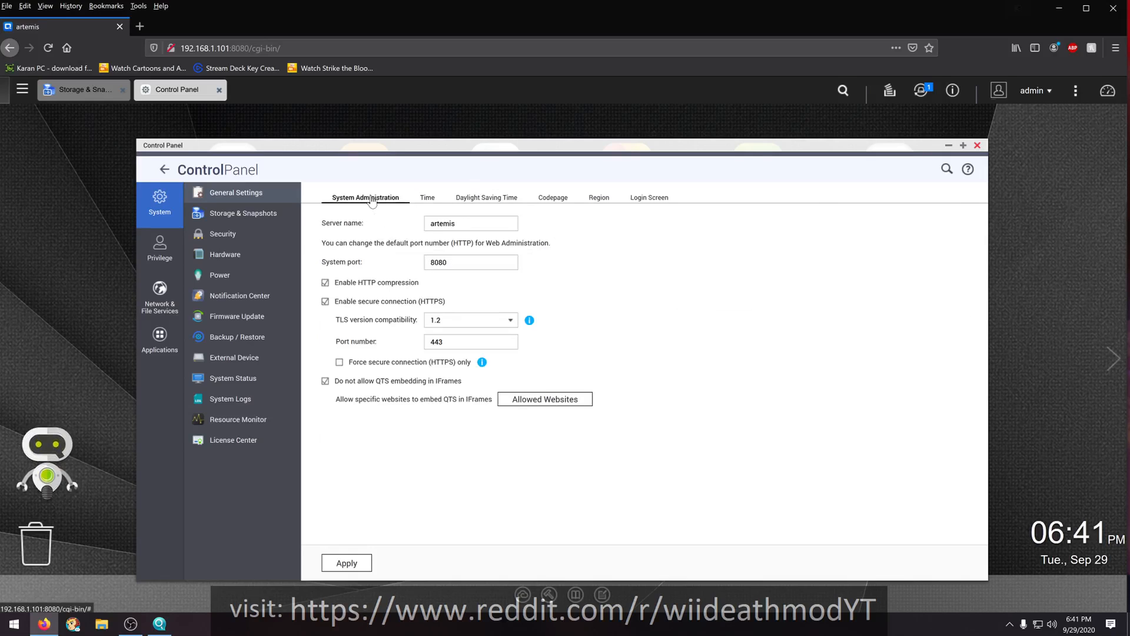
left_click(977, 146)
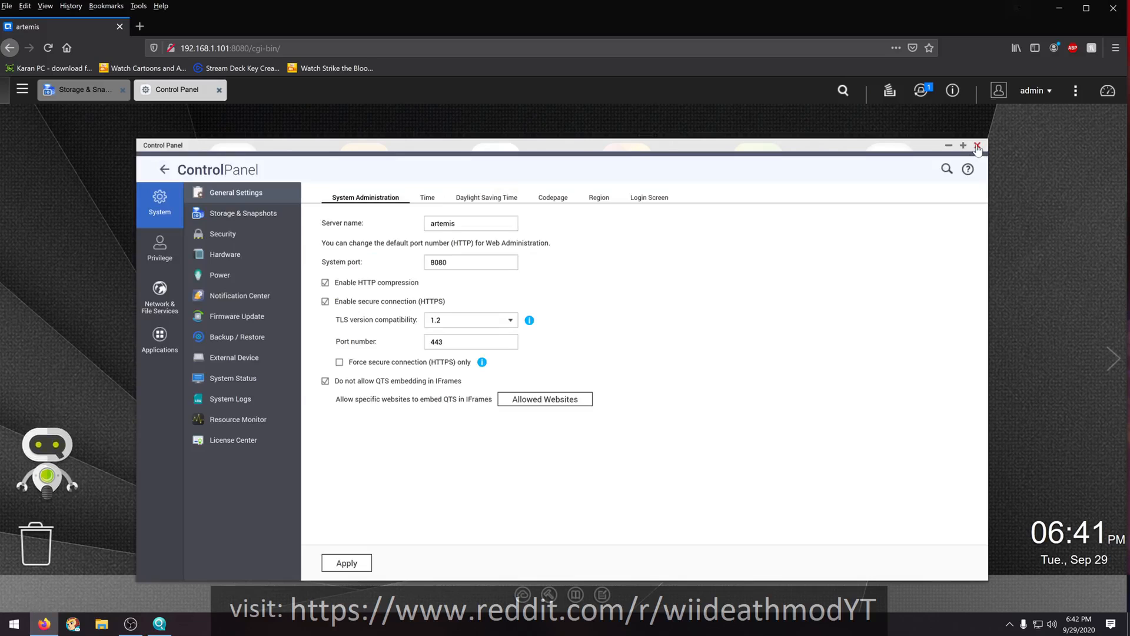
left_click(978, 146)
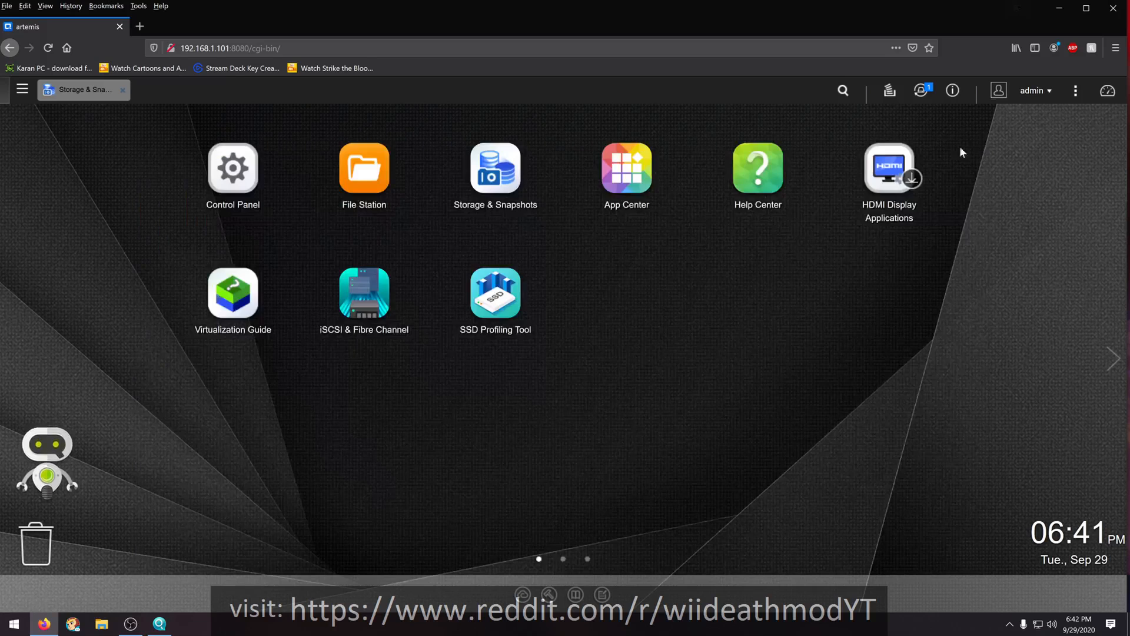
- Check the initialization status of the plex volume, and minimize the browser and Qfinder Pro to show the Windows desktop
left_click(101, 93)
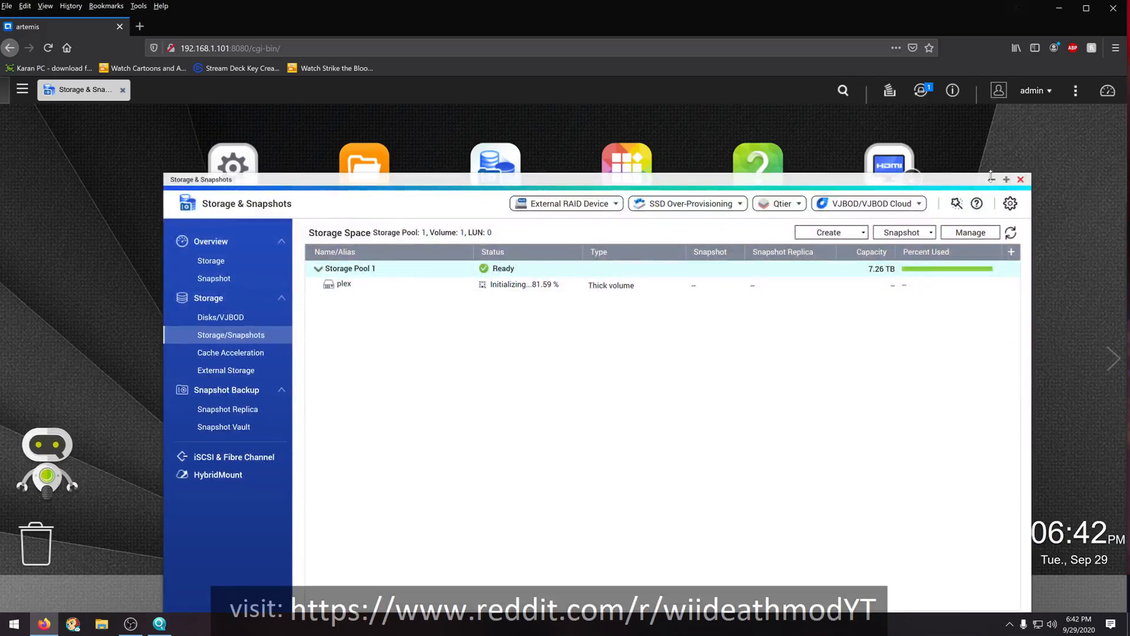
left_click(992, 180)
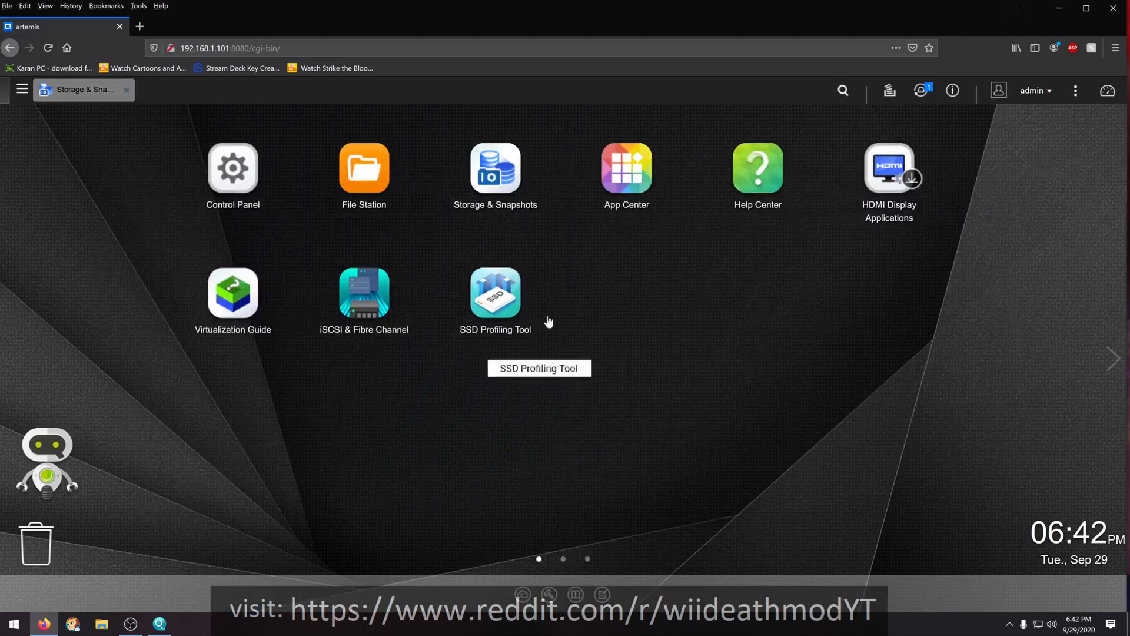
left_click(1059, 9)
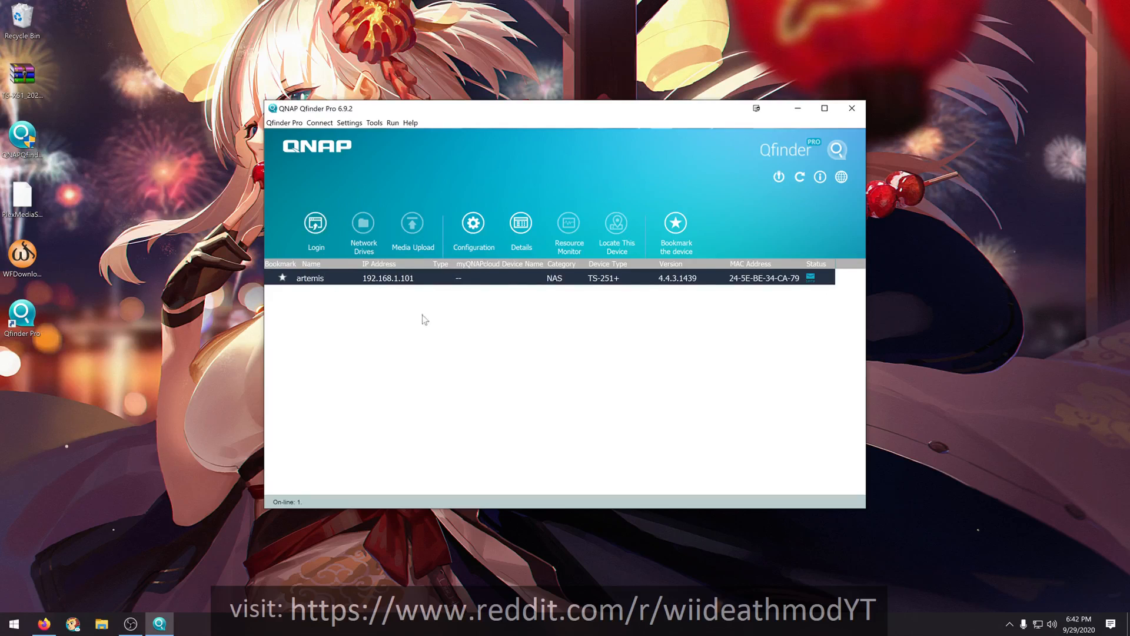
left_click_drag(630, 115, 534, 195)
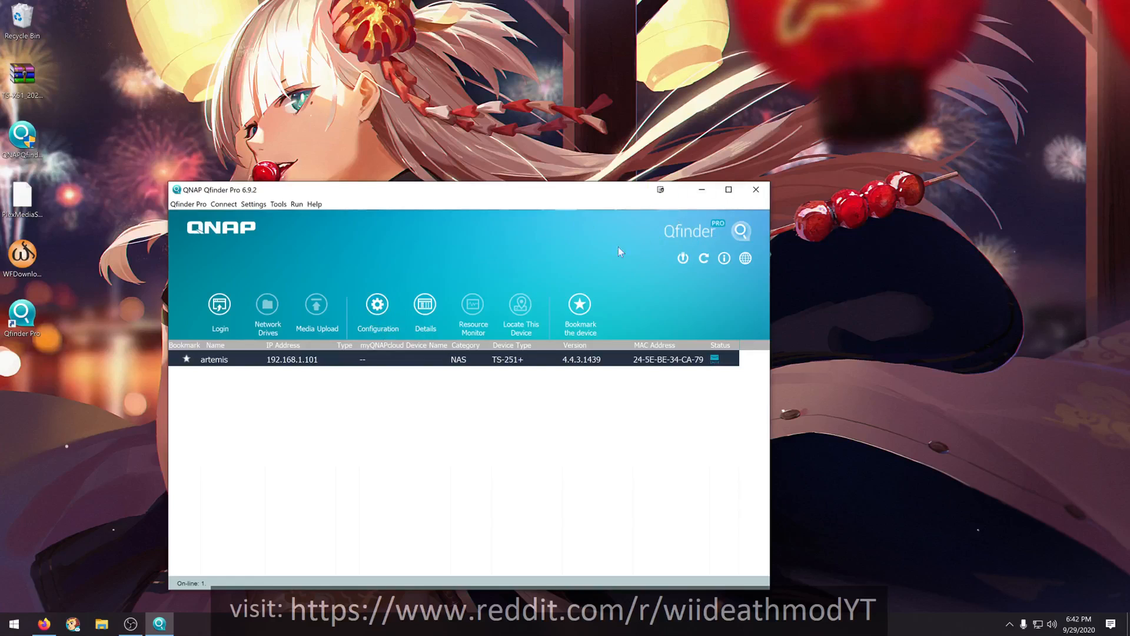
left_click(703, 196)
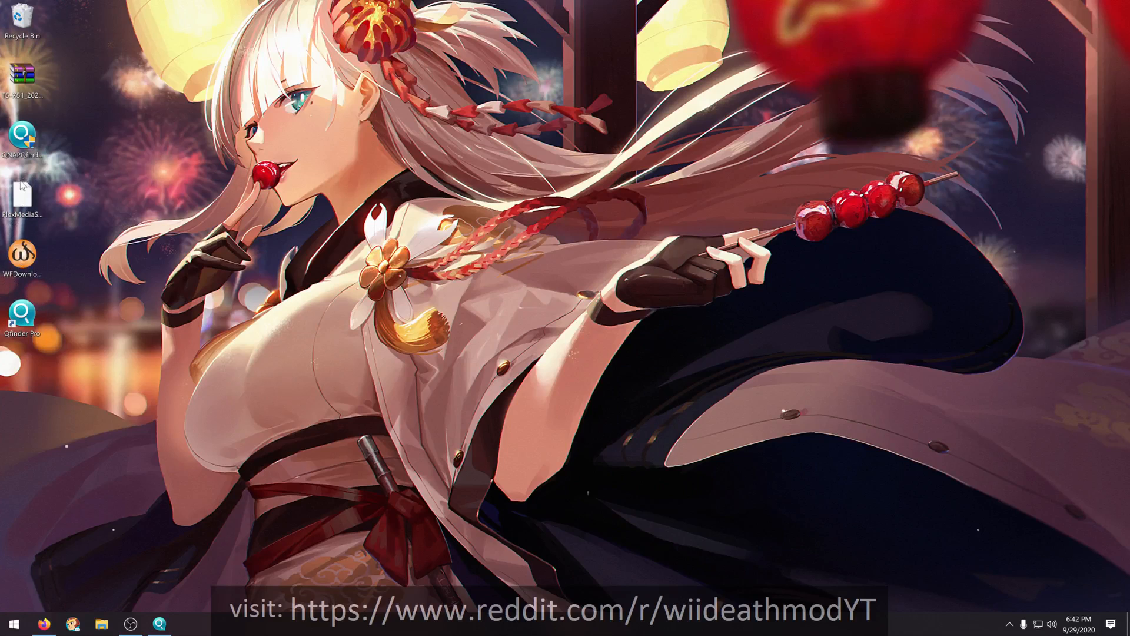
left_click_drag(22, 214, 172, 144)
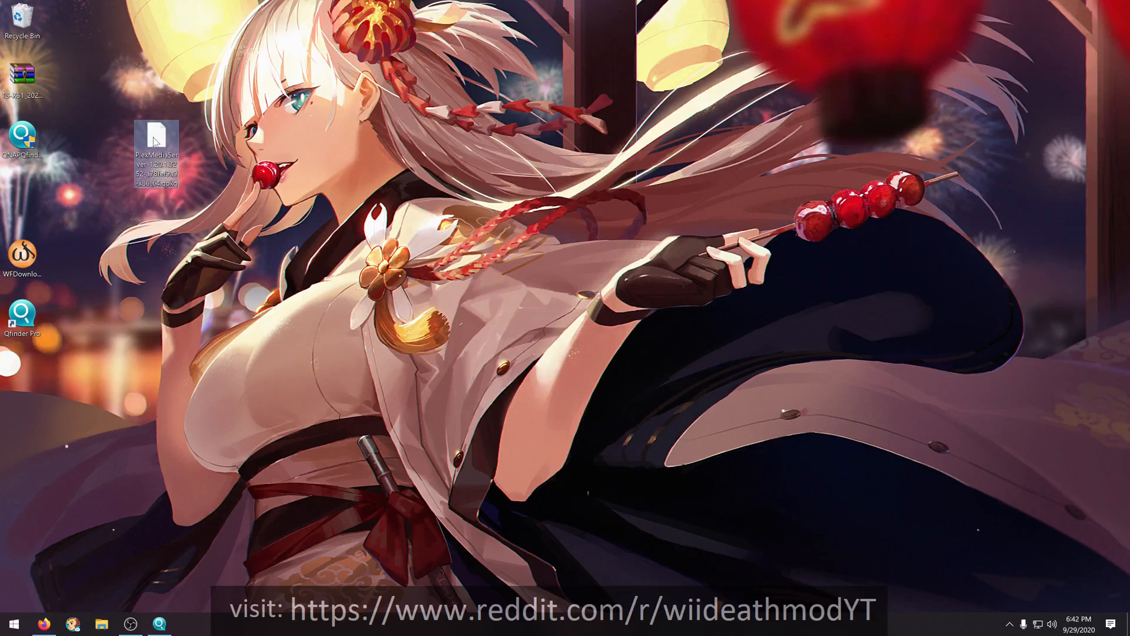
left_click_drag(155, 141, 22, 190)
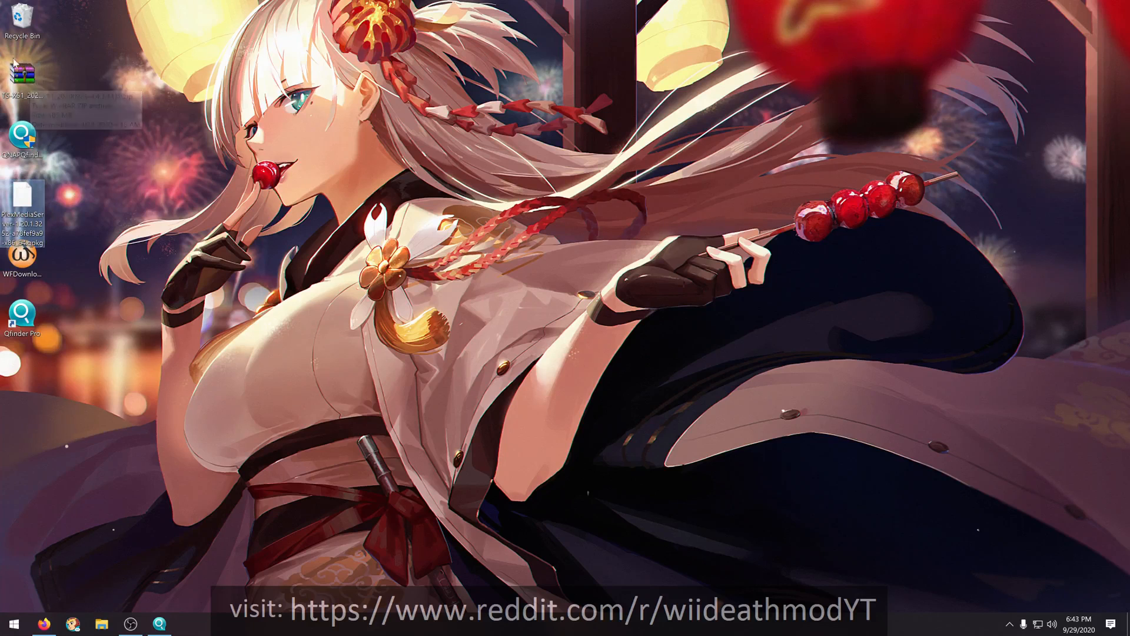
left_click_drag(18, 70, 54, 74)
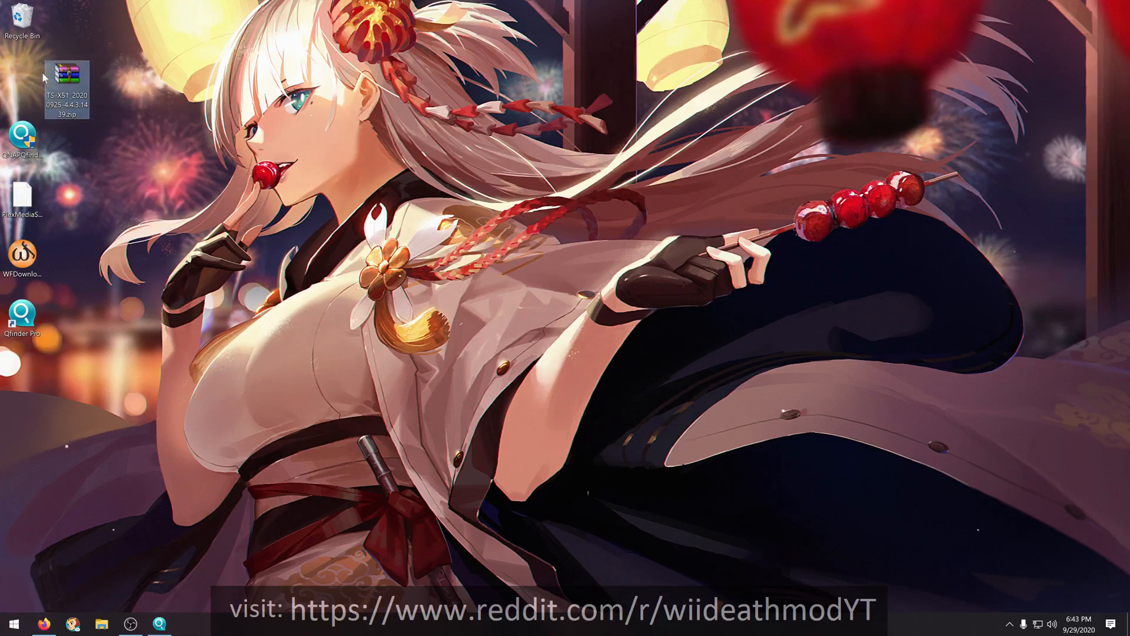
left_click_drag(61, 73, 18, 72)
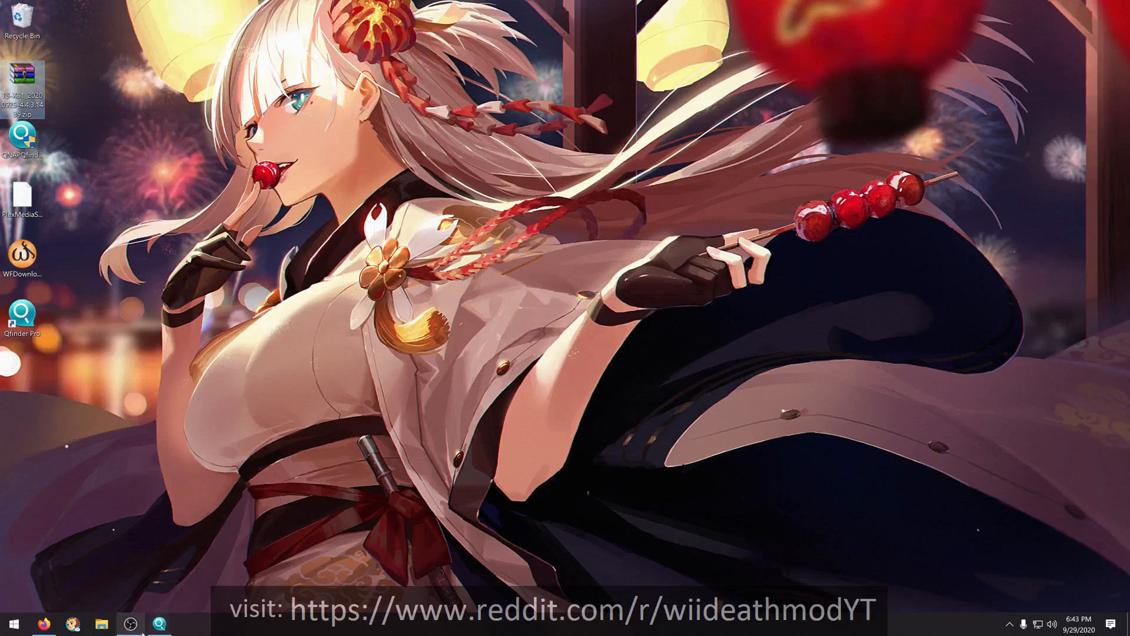
- Delete the firmware archive TS-X51_20200925-4.4.3.1439.zip from the desktop and permanently empty the Recycle Bin
left_click(158, 624)
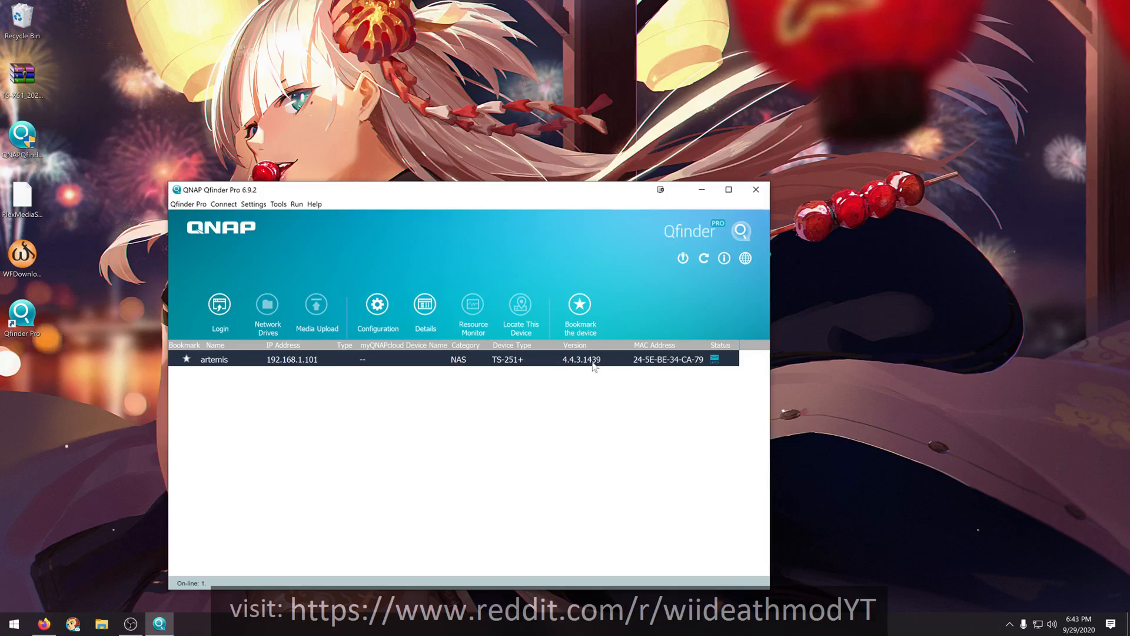
left_click(26, 76)
left_click_drag(26, 76, 69, 68)
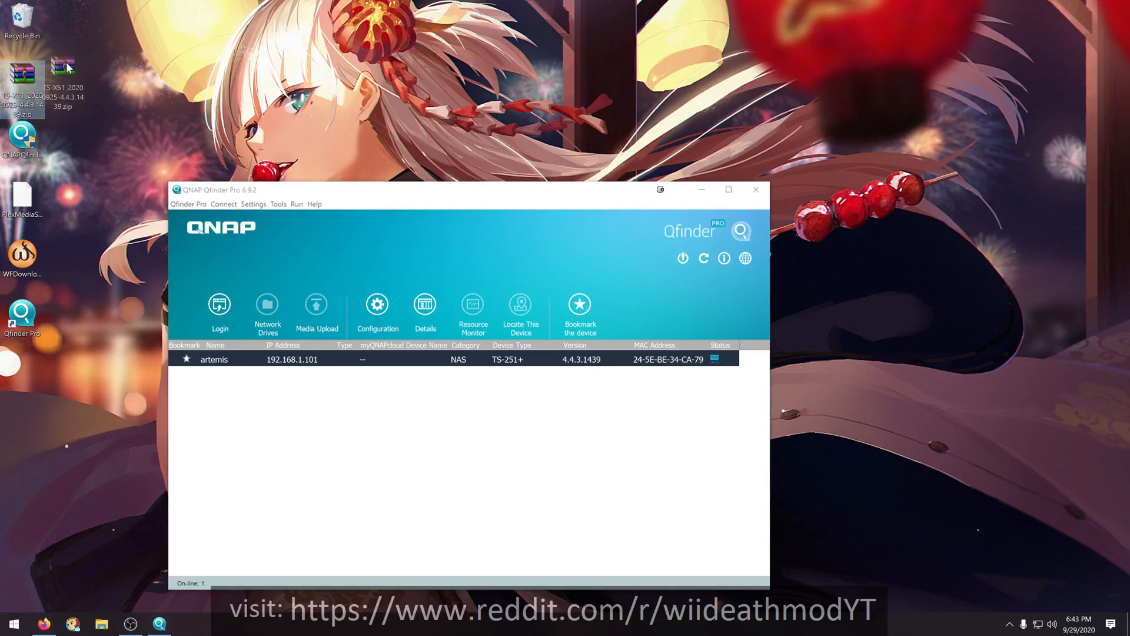
left_click_drag(69, 68, 18, 12)
right_click(18, 12)
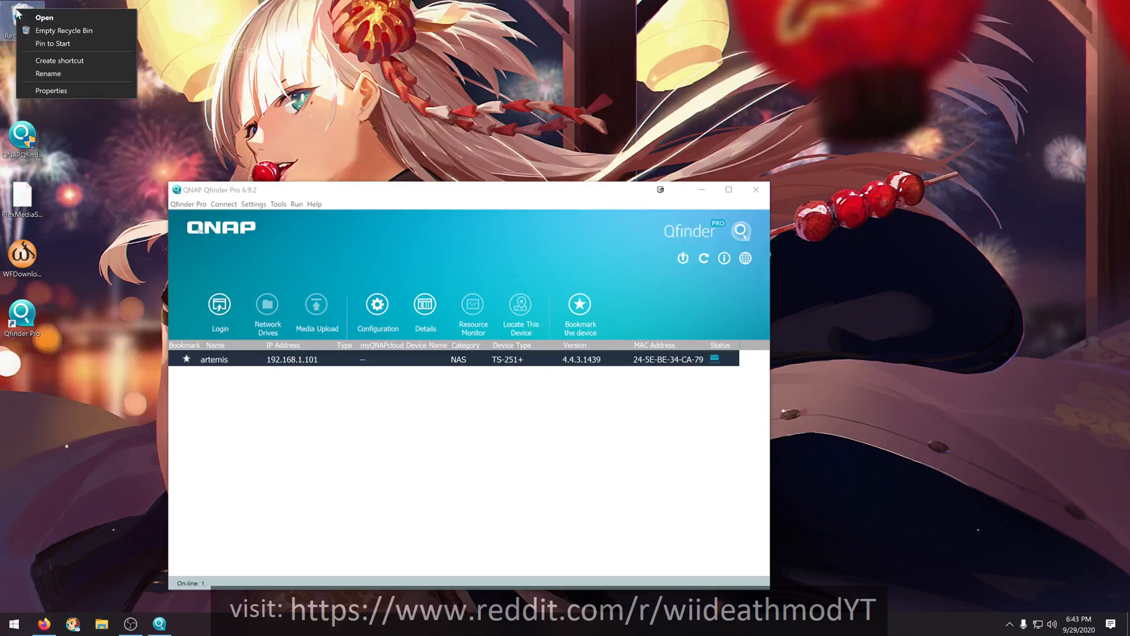
left_click(45, 34)
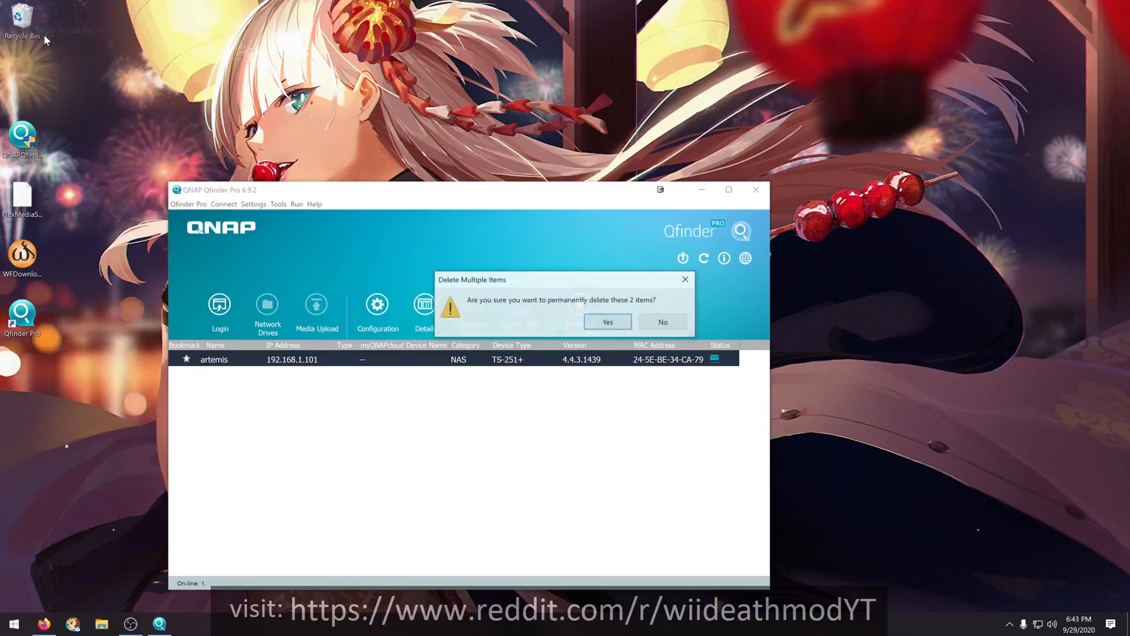
left_click(608, 322)
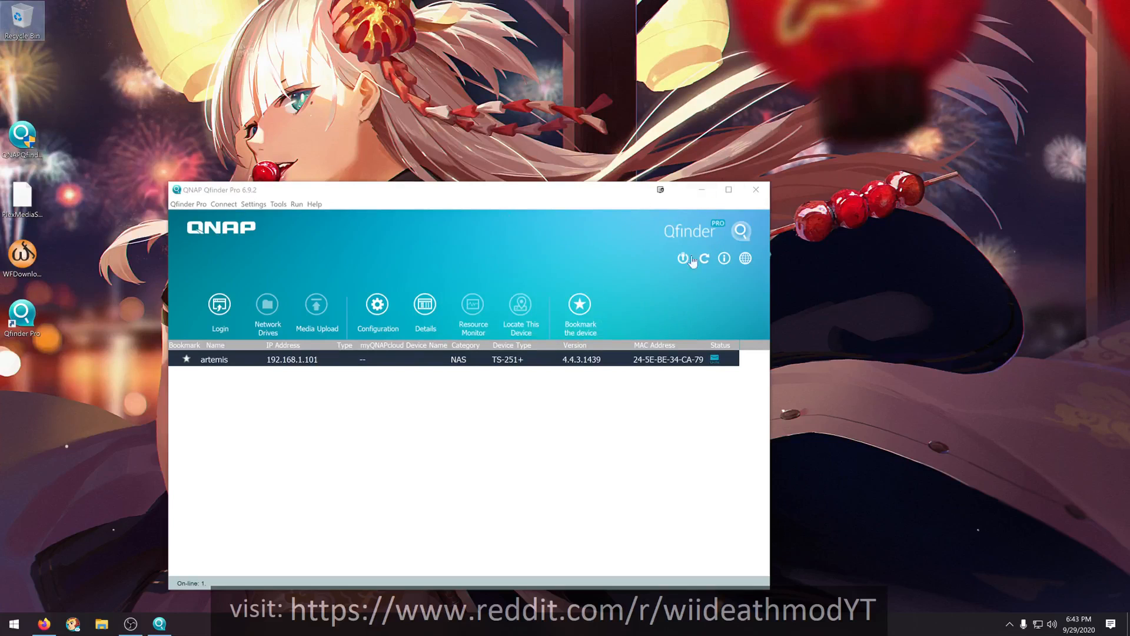
left_click(620, 226)
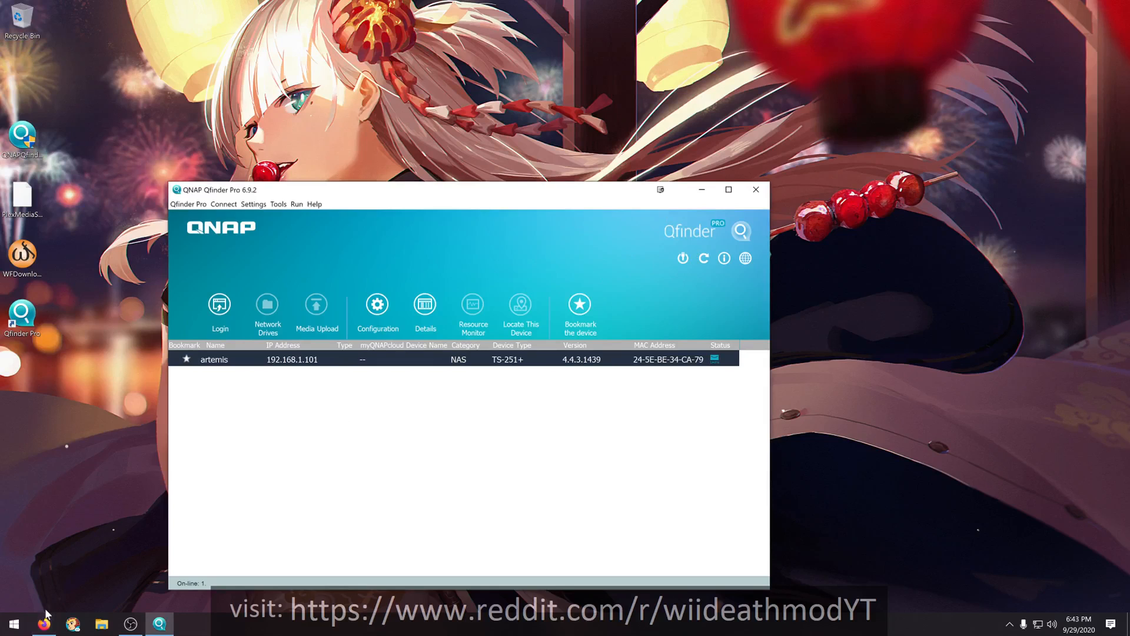
- Return to the QTS desktop in Firefox and check the plex volume's status in Storage & Snapshots
left_click(41, 629)
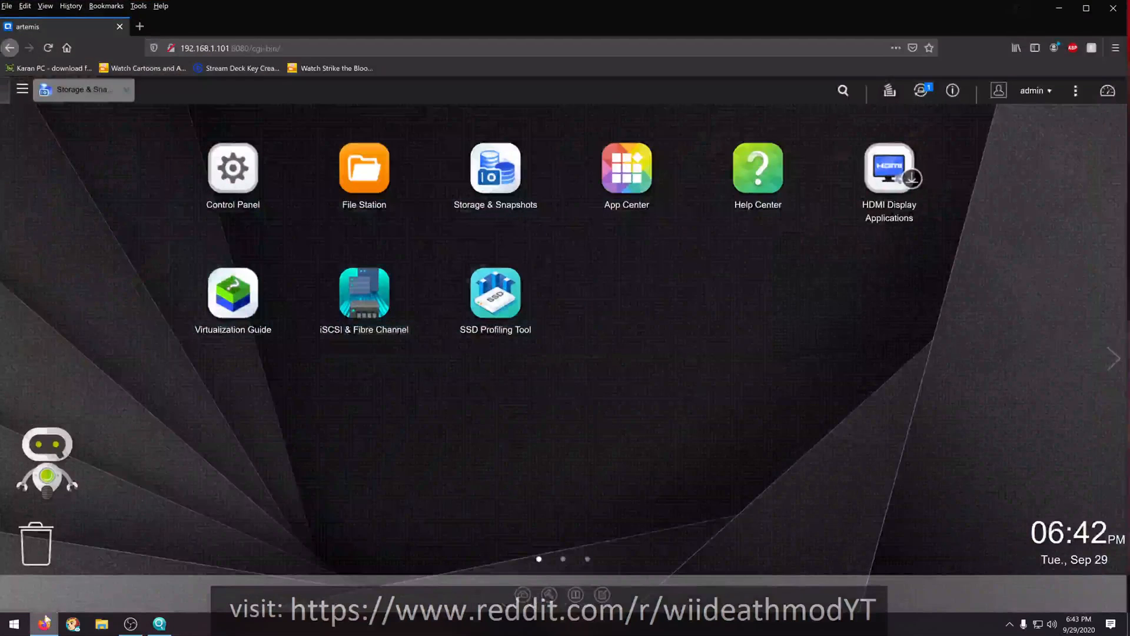
left_click(70, 91)
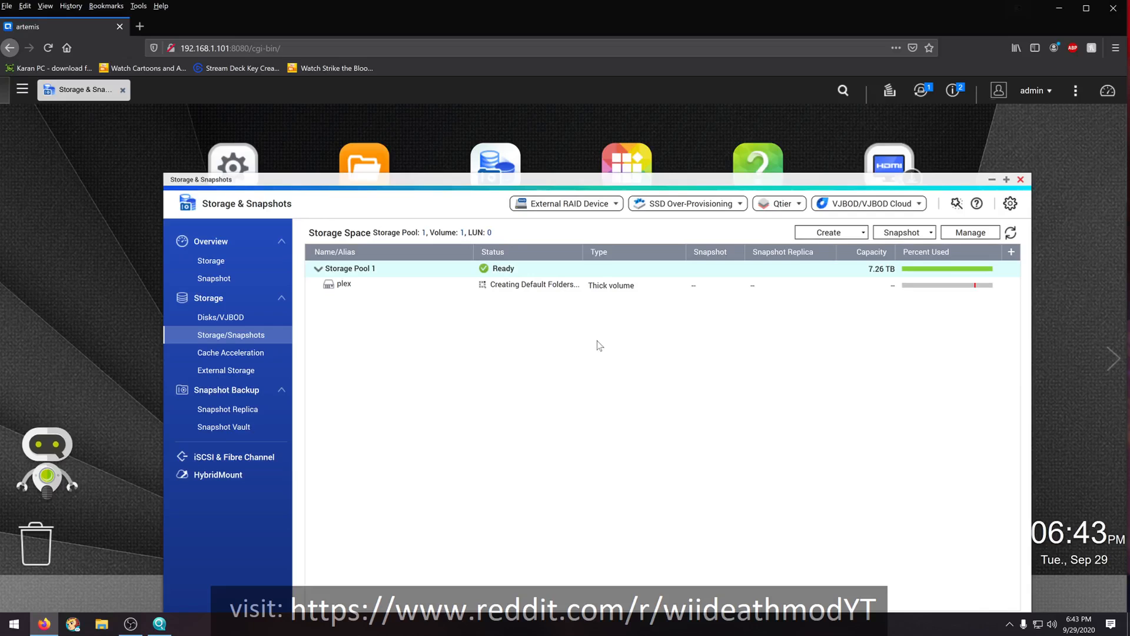
left_click(543, 288)
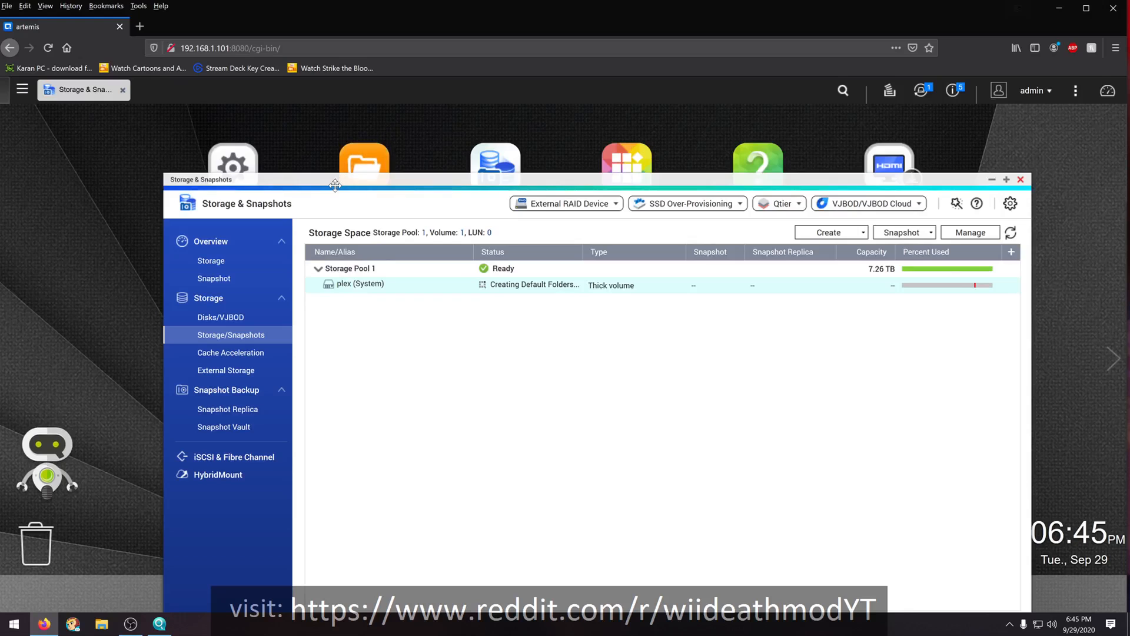
- Minimize Storage & Snapshots, open File Station and agree to log connections in System Logs, and minimize File Station
left_click_drag(316, 185, 335, 200)
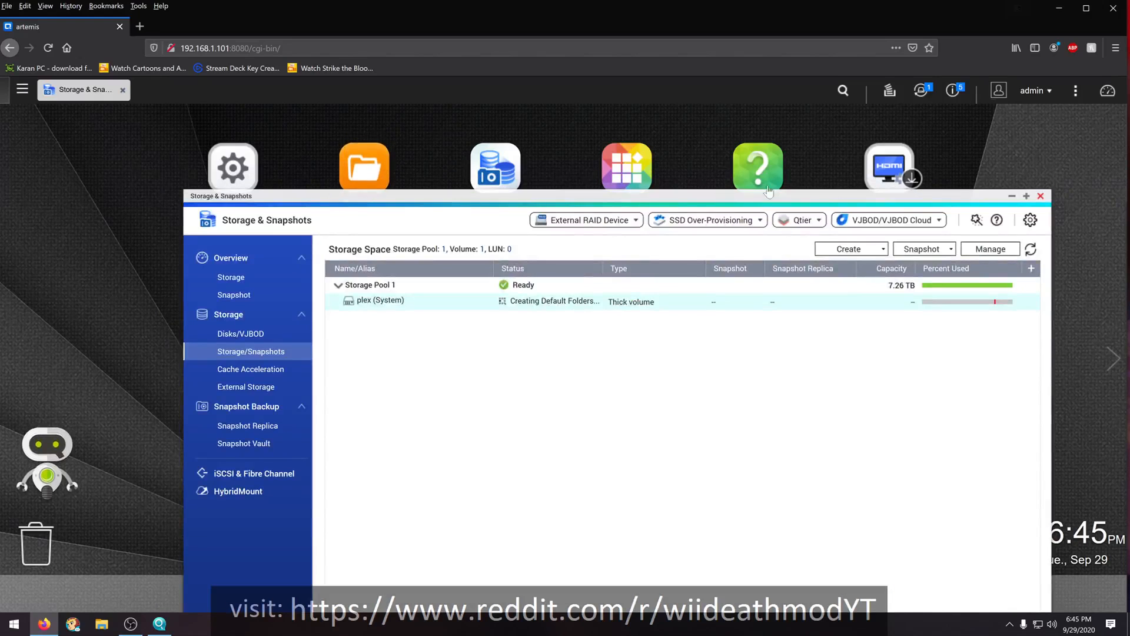
left_click(1012, 196)
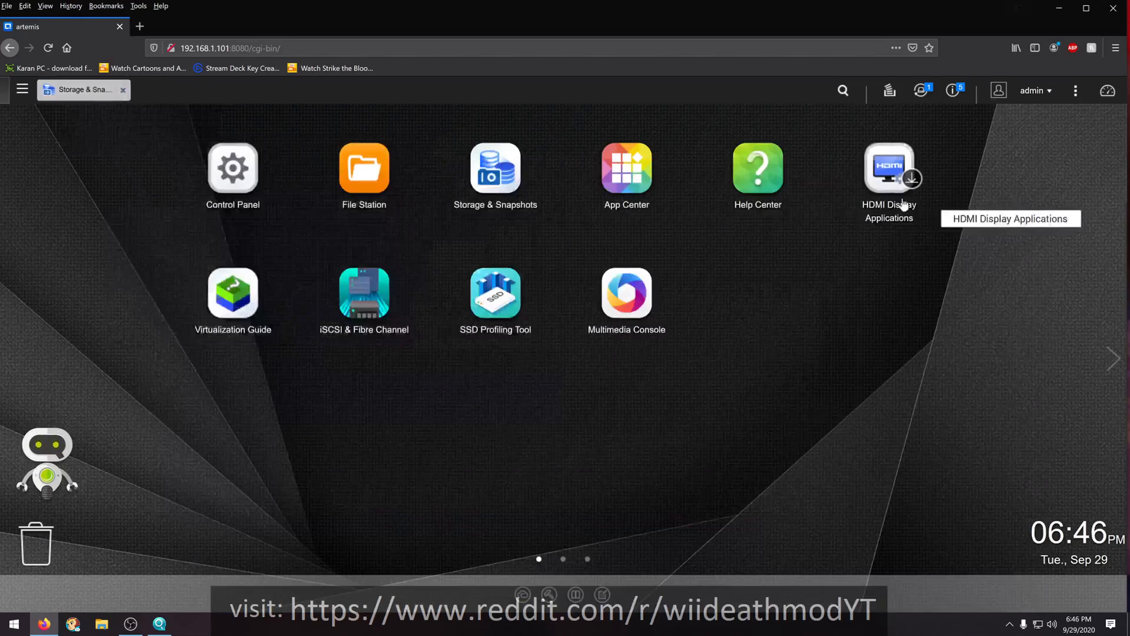
left_click(372, 175)
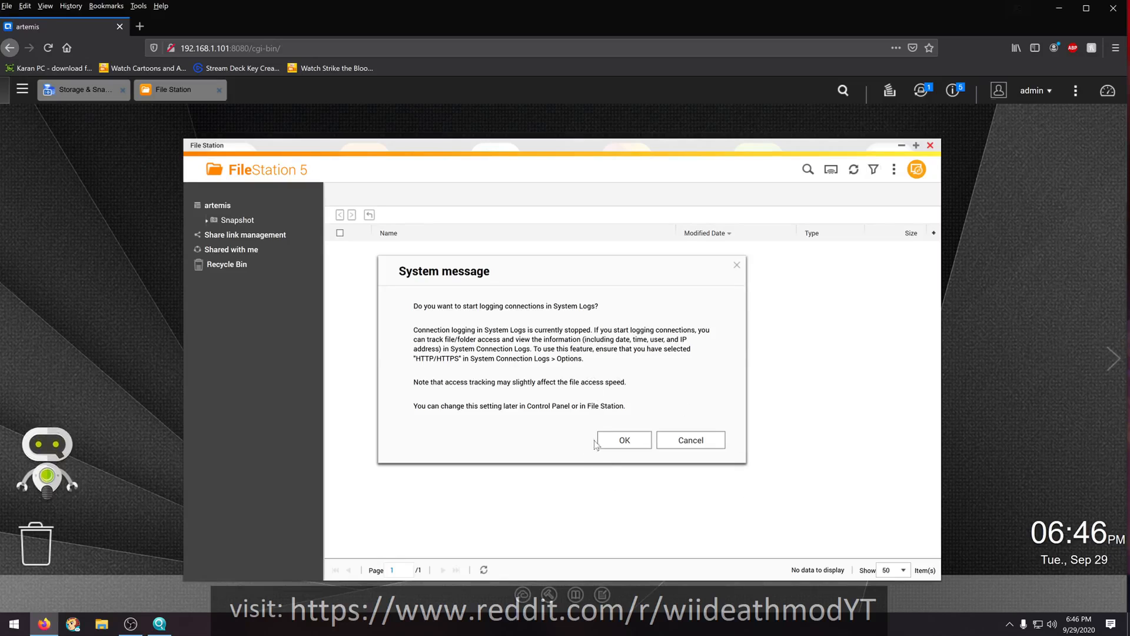
left_click(625, 441)
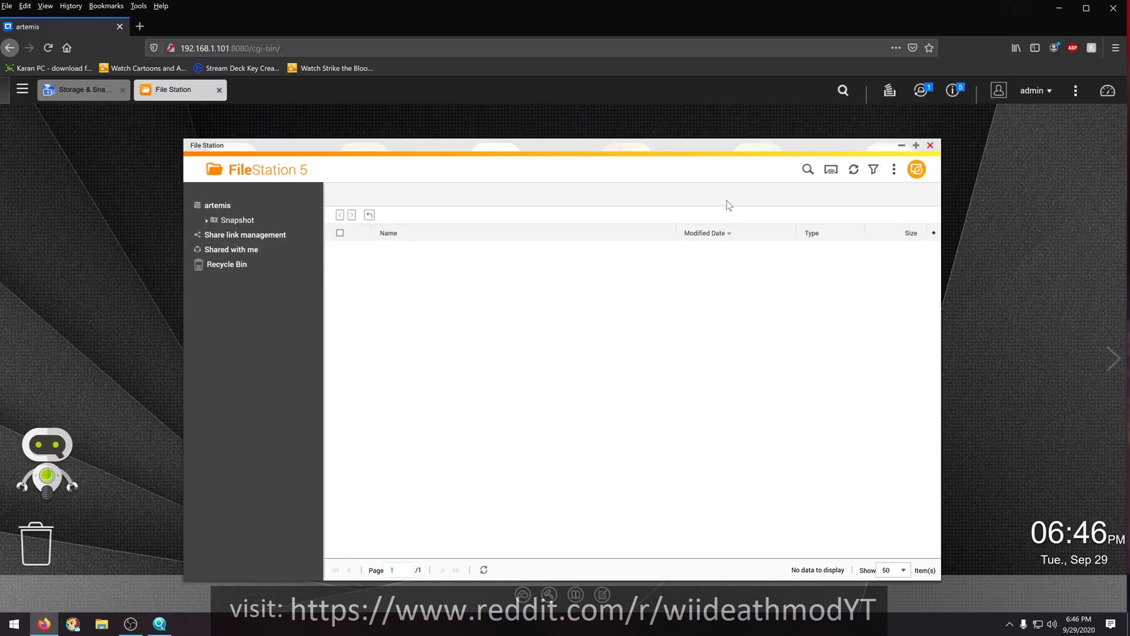
left_click(900, 147)
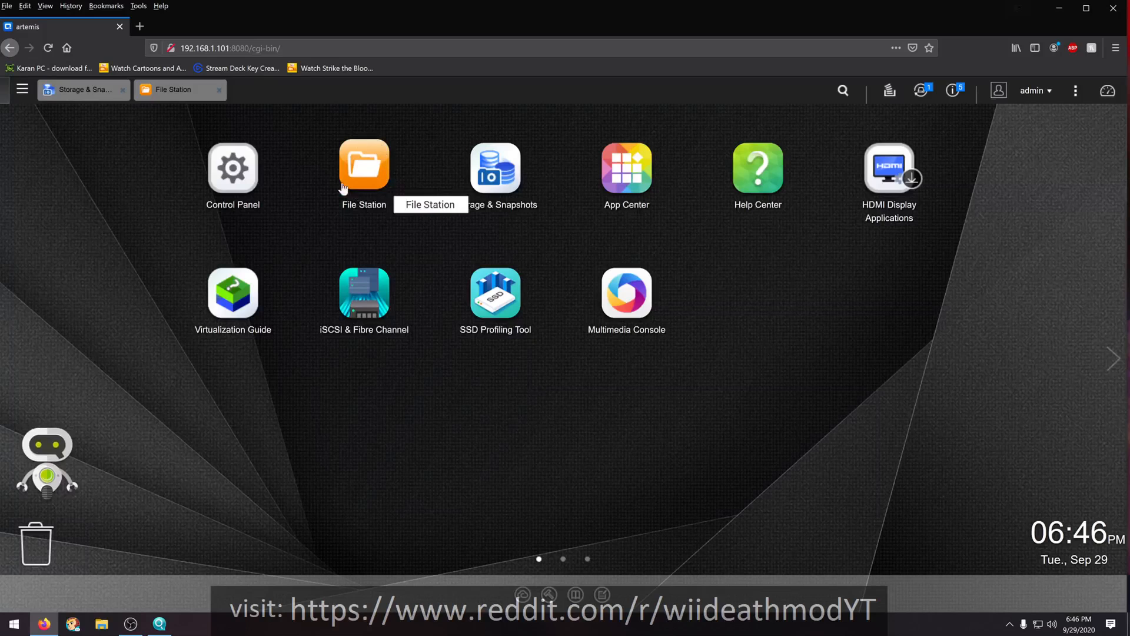
- Check the plex volume's status, review the local users and user groups in the Control Panel, and minimize the Control Panel
left_click(80, 89)
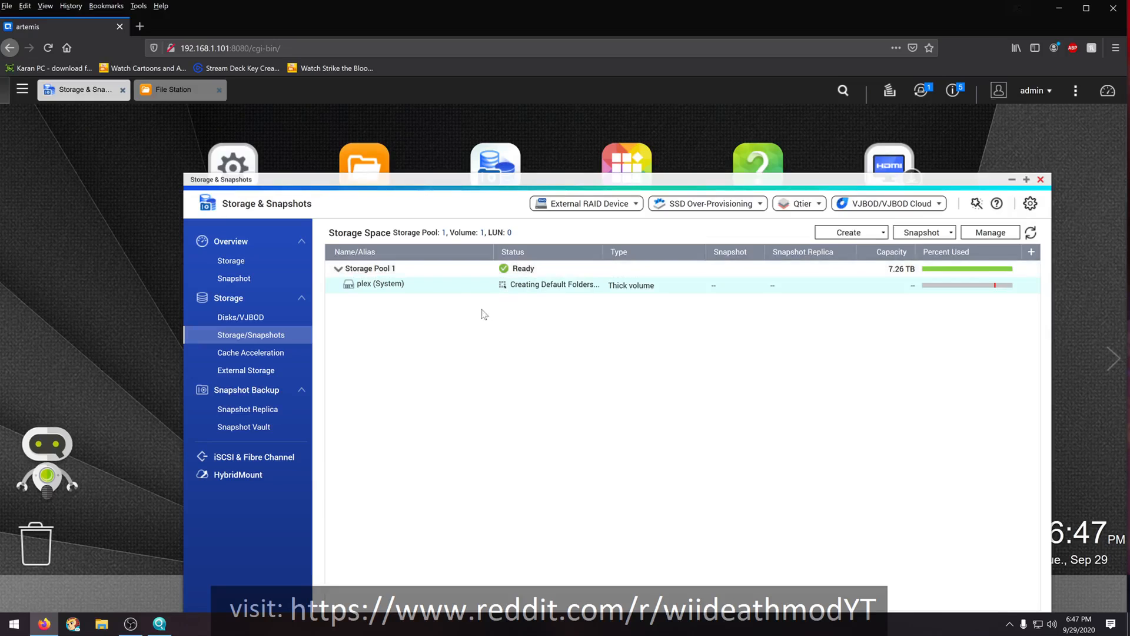
left_click(229, 162)
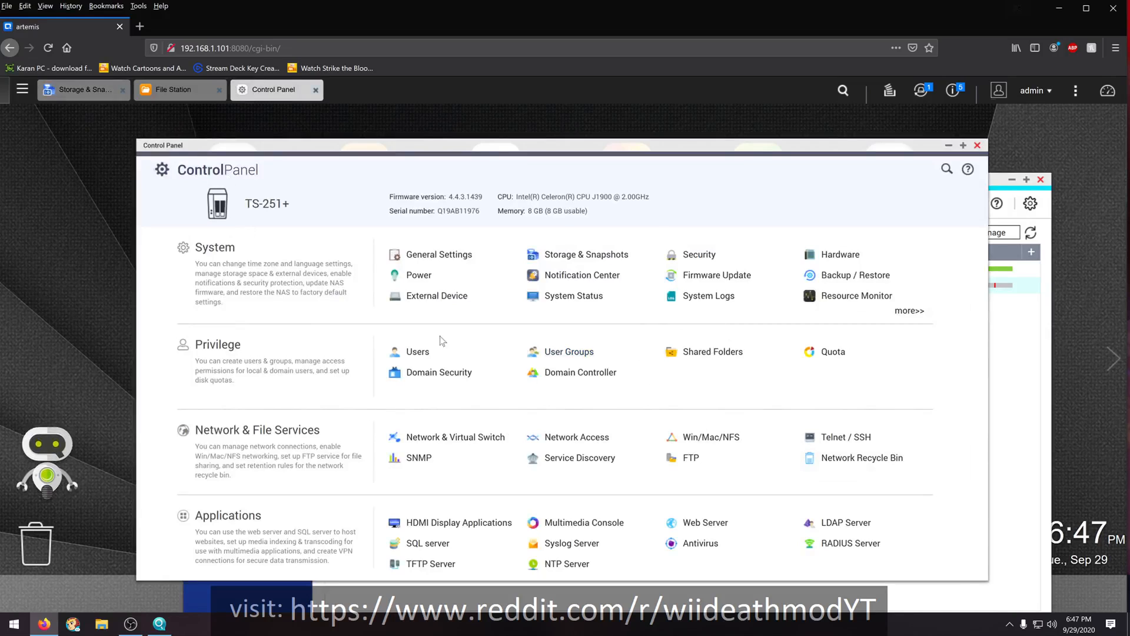
left_click(422, 353)
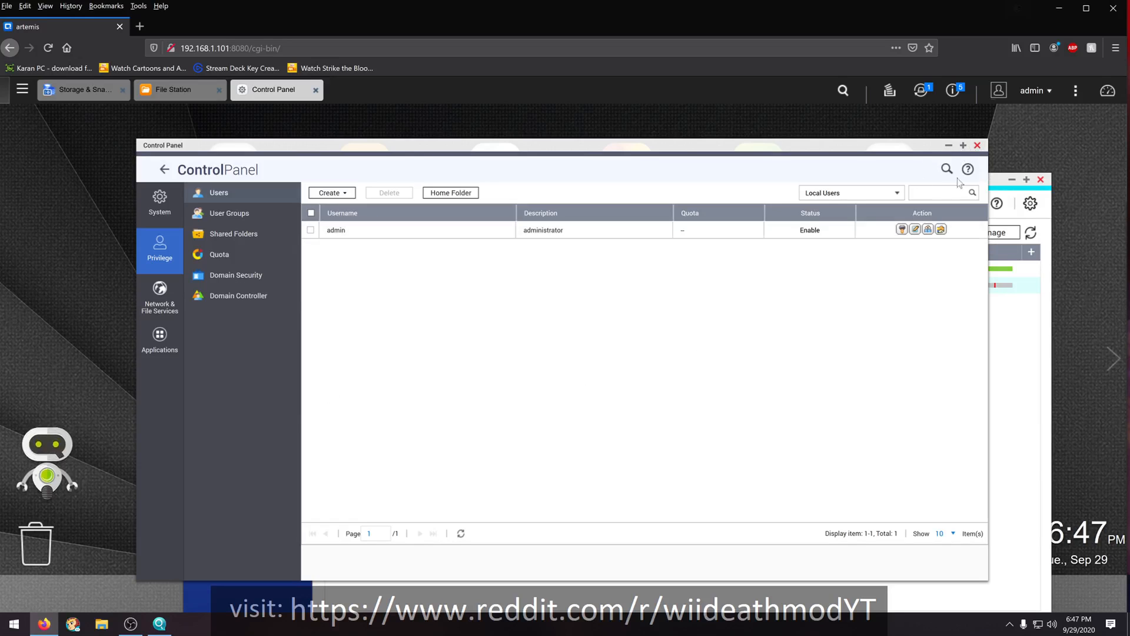
left_click(977, 146)
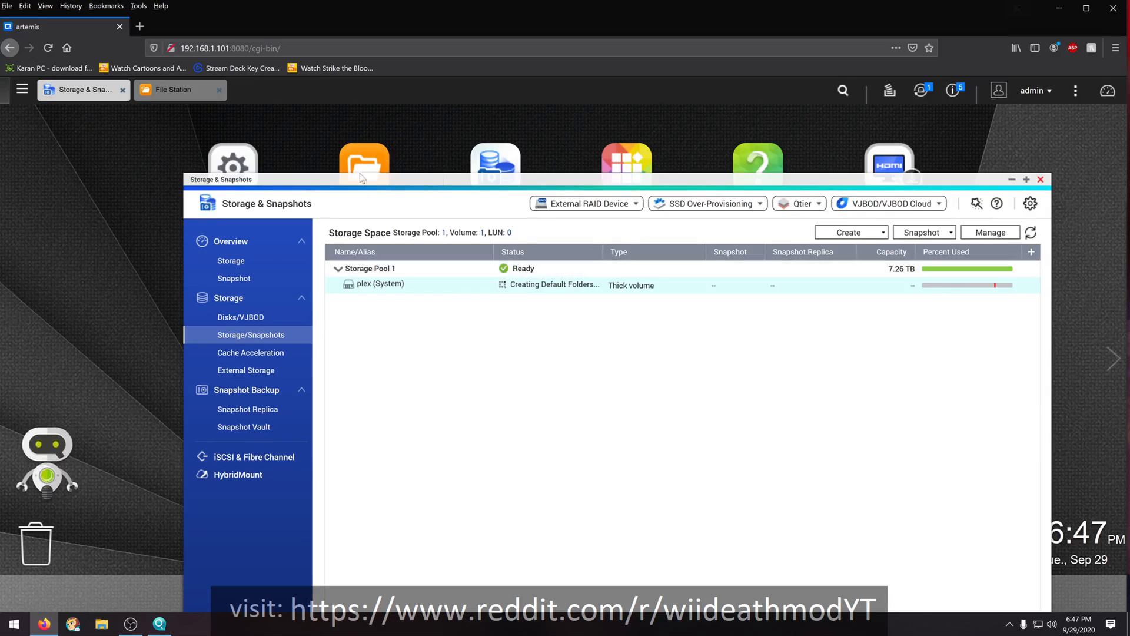
left_click(241, 162)
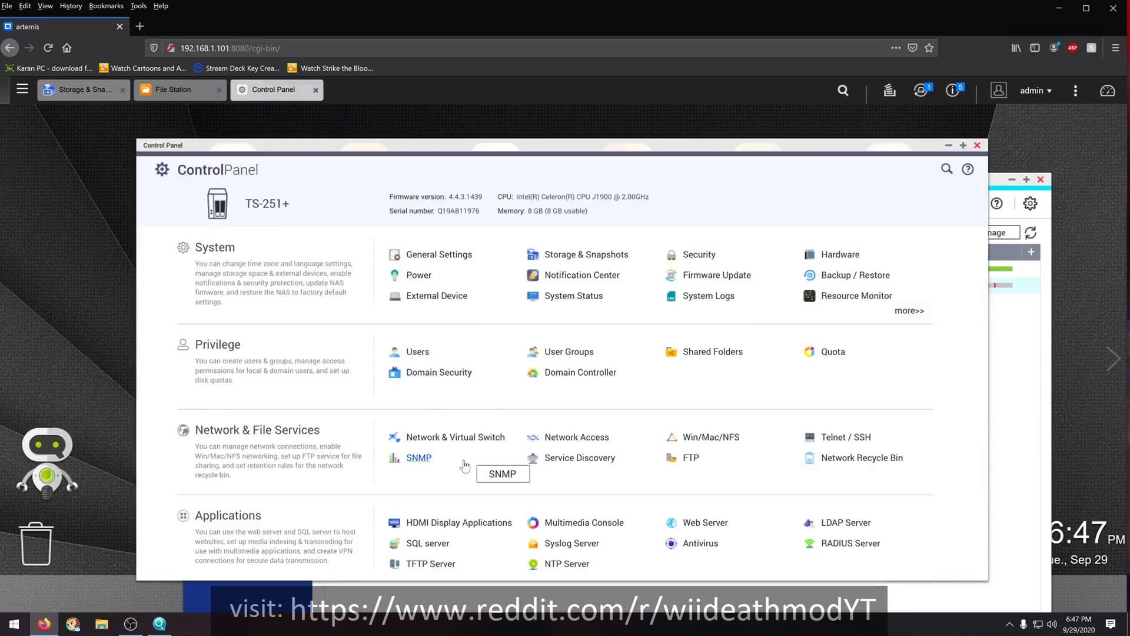
left_click(574, 357)
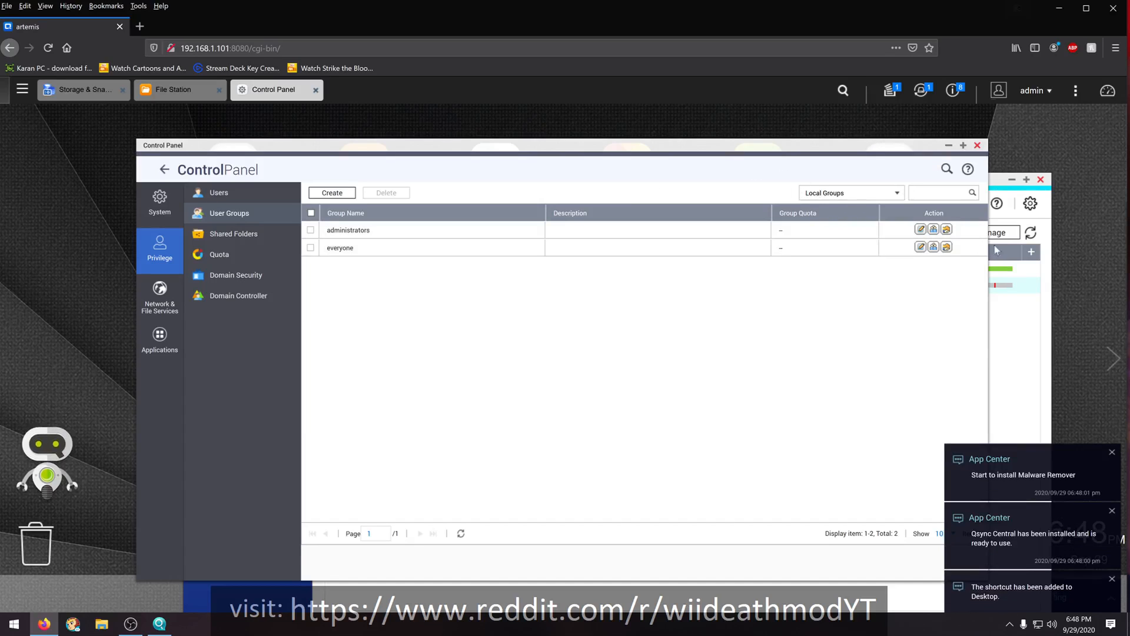
left_click(947, 147)
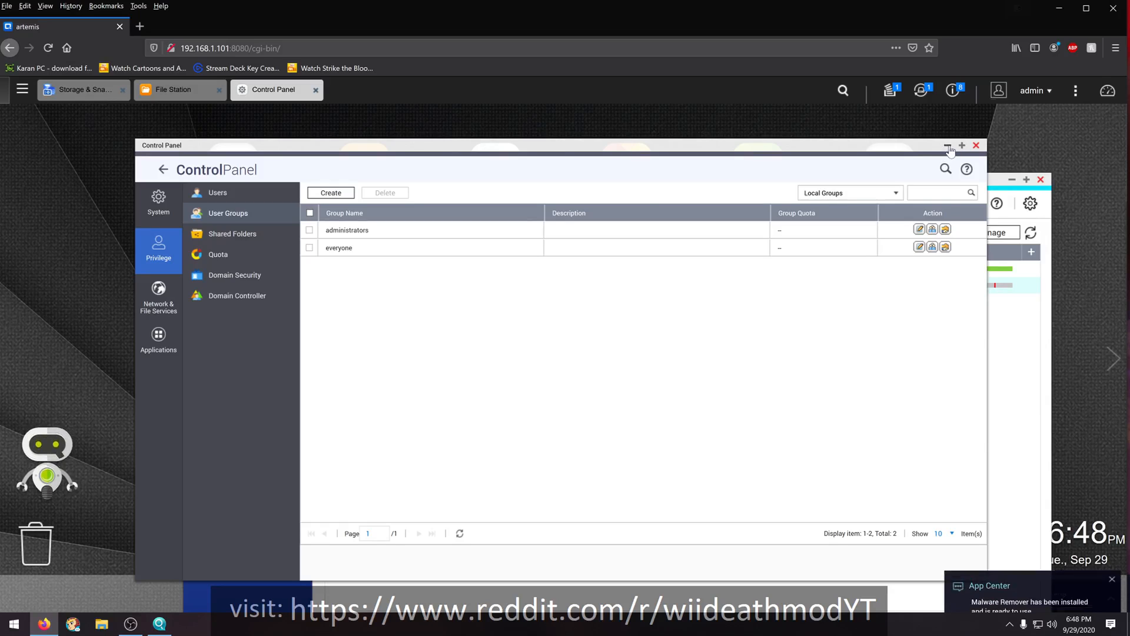
left_click(948, 147)
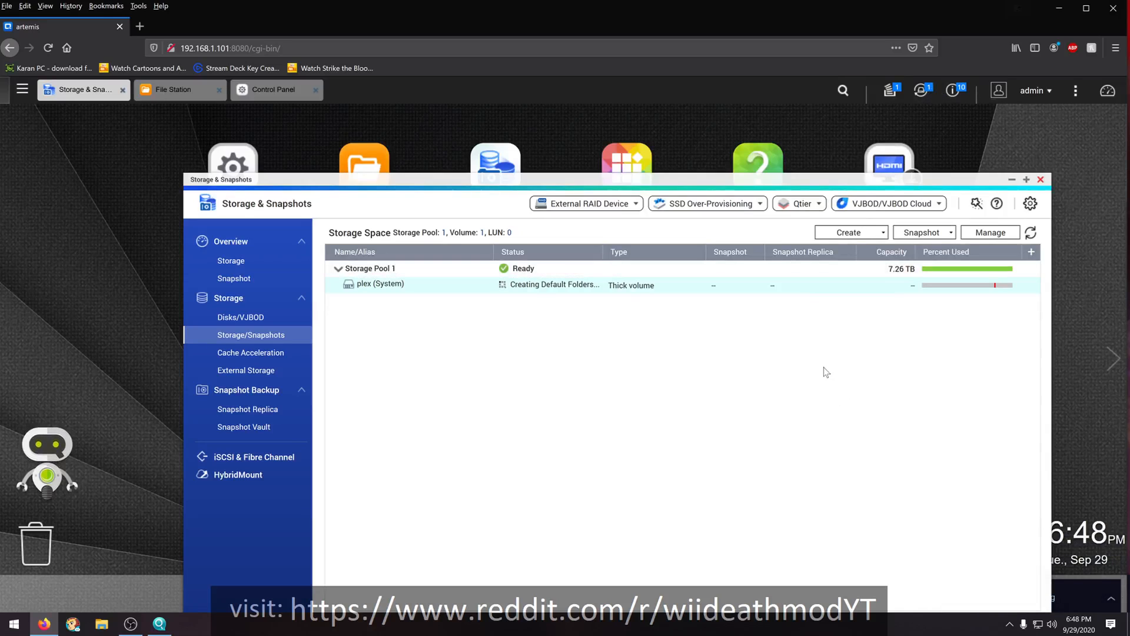
- Read through the QTS event notifications and clear them all
left_click(957, 94)
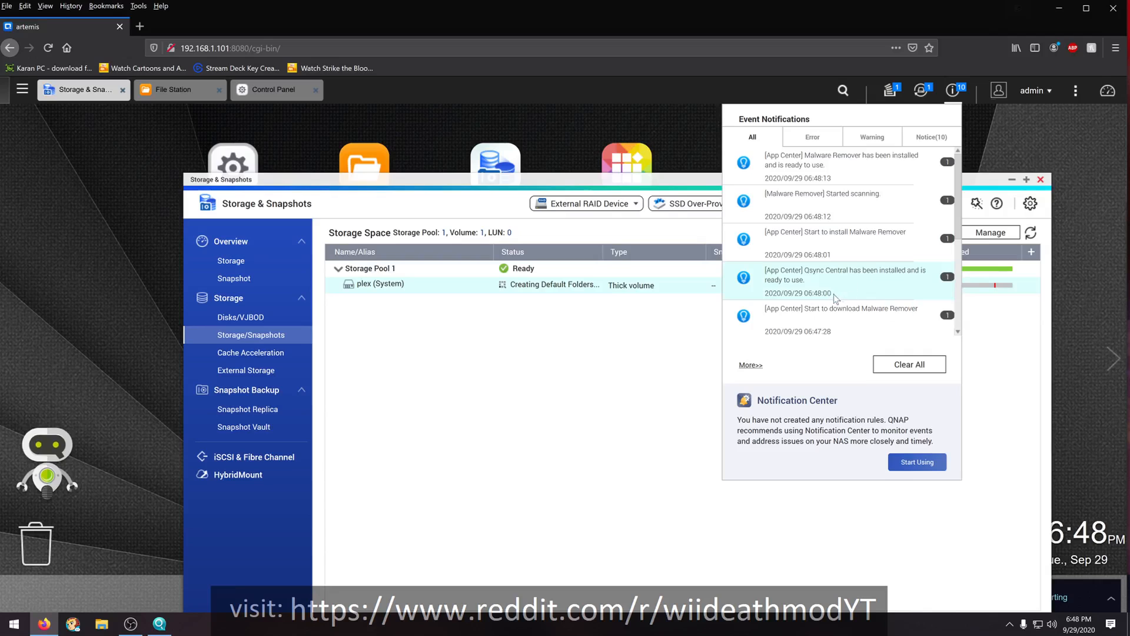
scroll(837, 297, "down", 1)
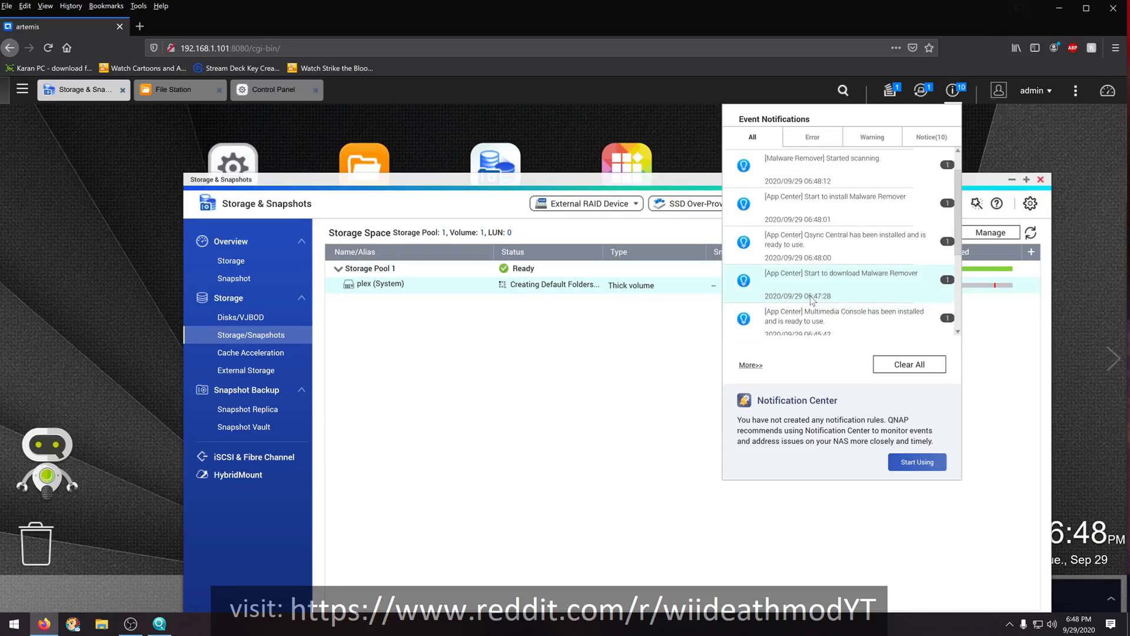
scroll(812, 299, "down", 4)
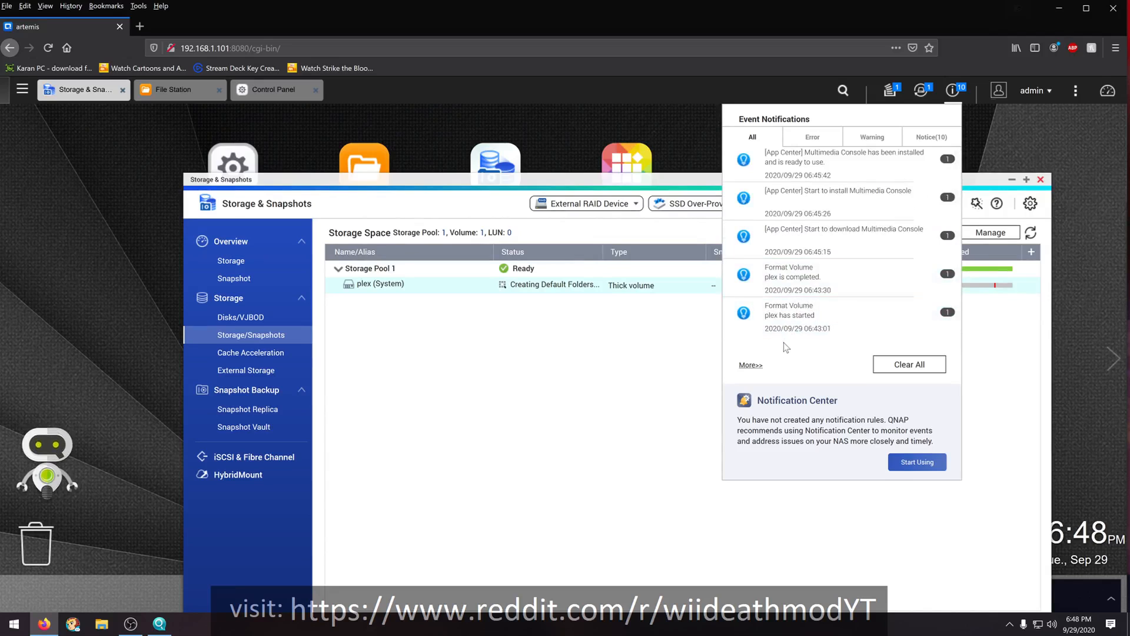
scroll(796, 322, "up", 1)
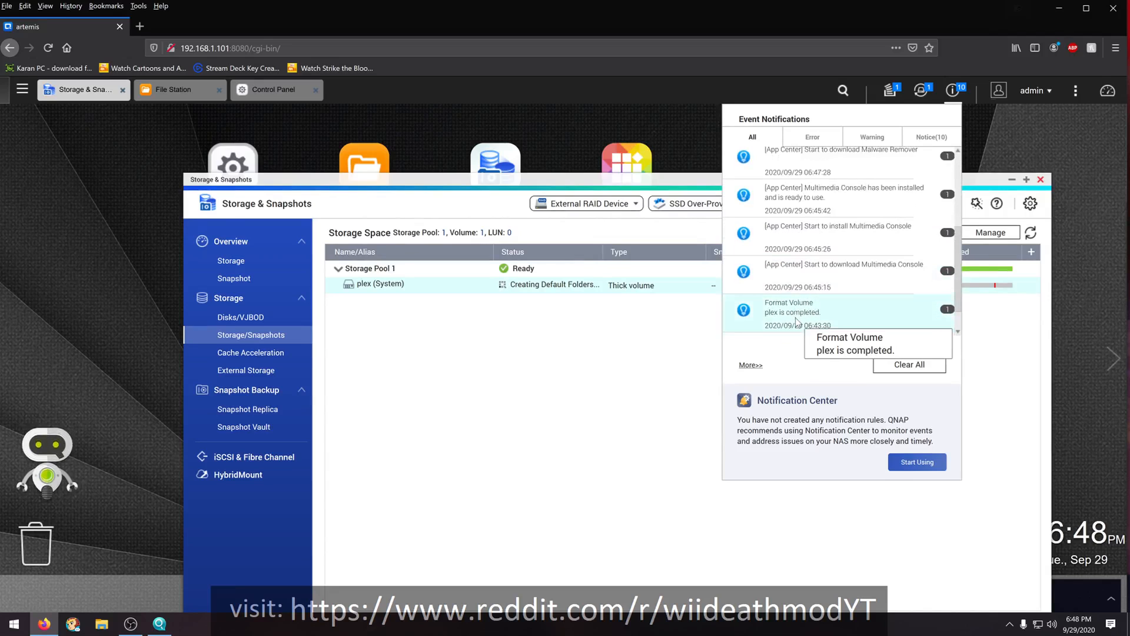
scroll(799, 317, "up", 4)
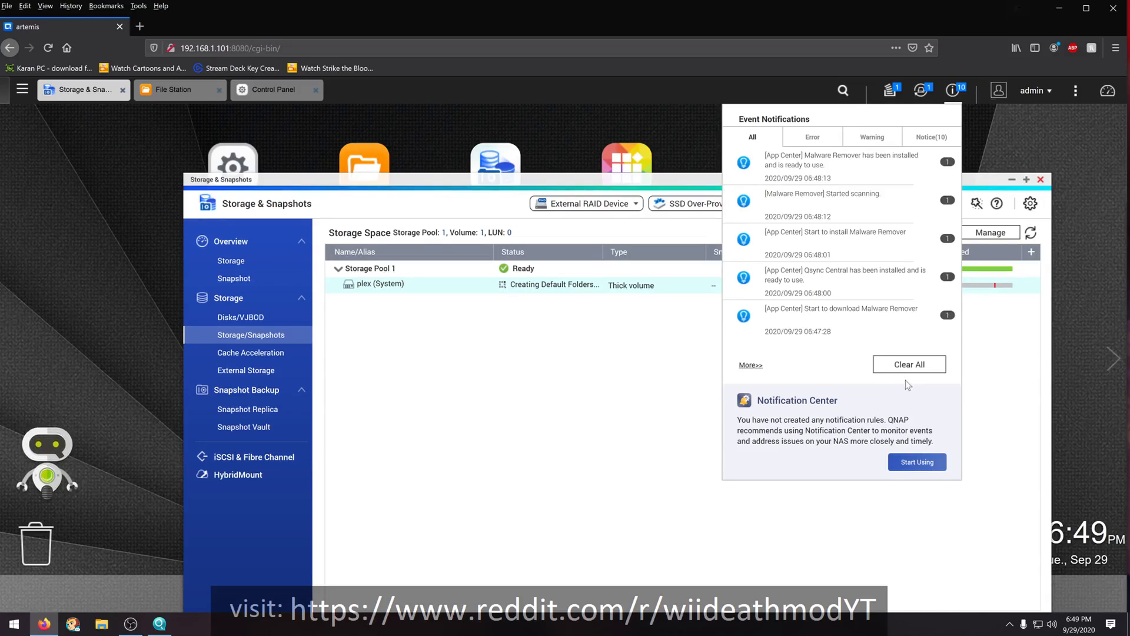
left_click(895, 366)
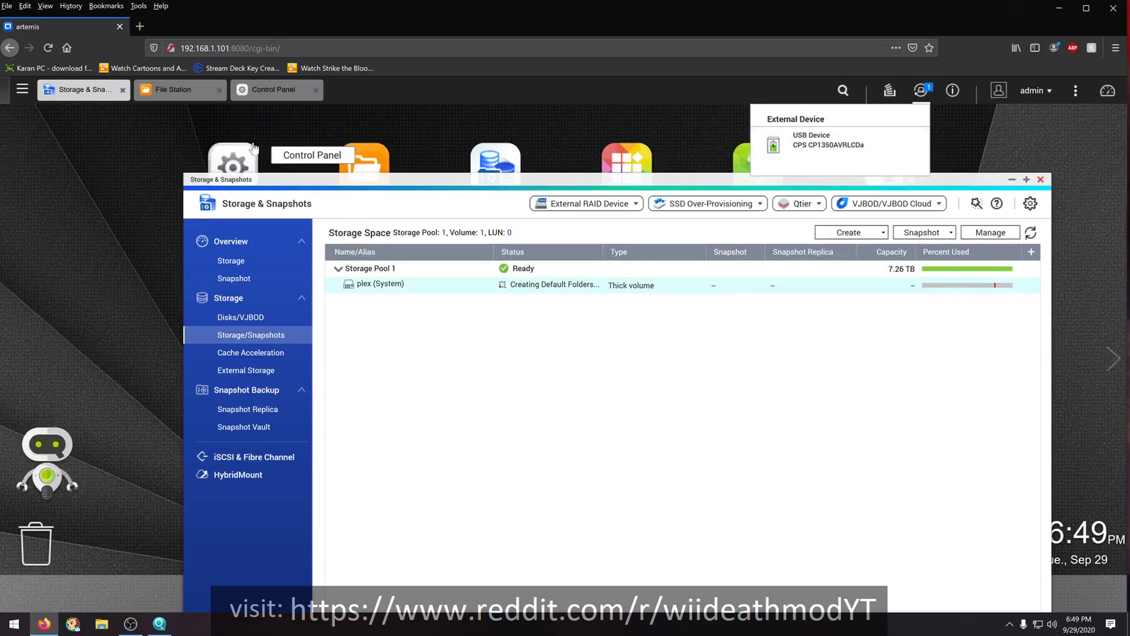
- Reopen the Control Panel and review the Power settings for EuP mode, power recovery and the power schedule
left_click(260, 92)
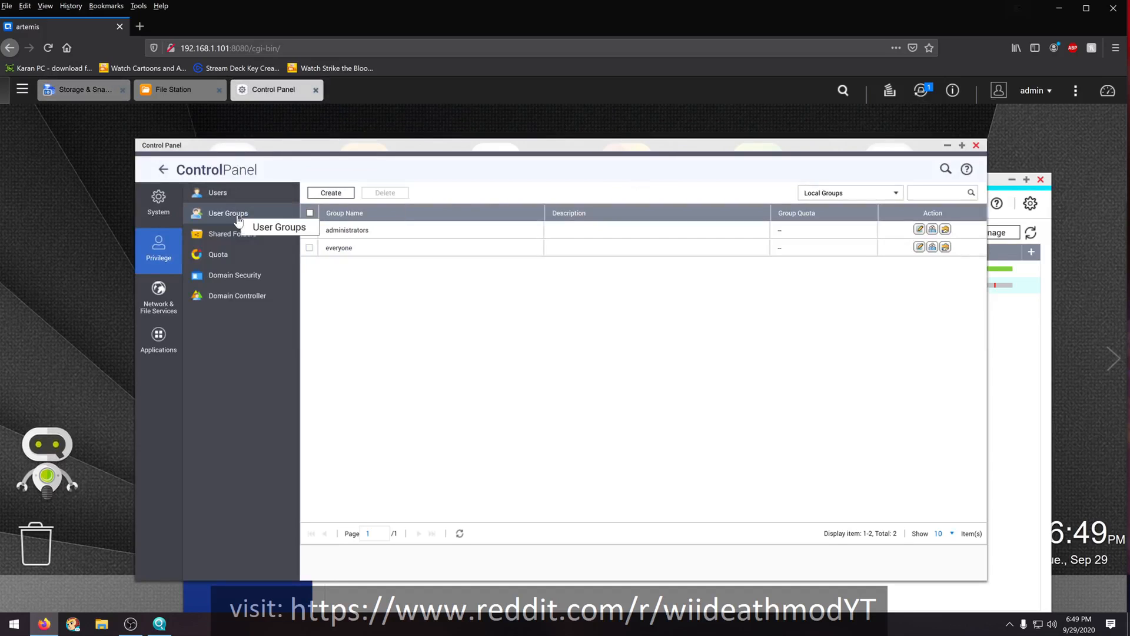
left_click(165, 171)
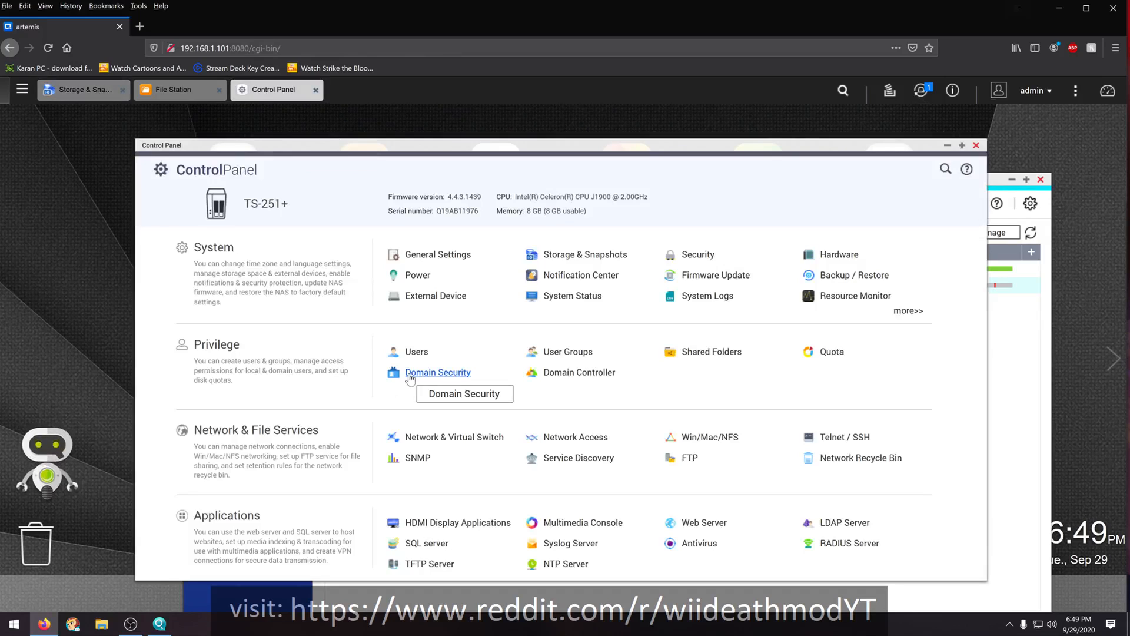
left_click(418, 276)
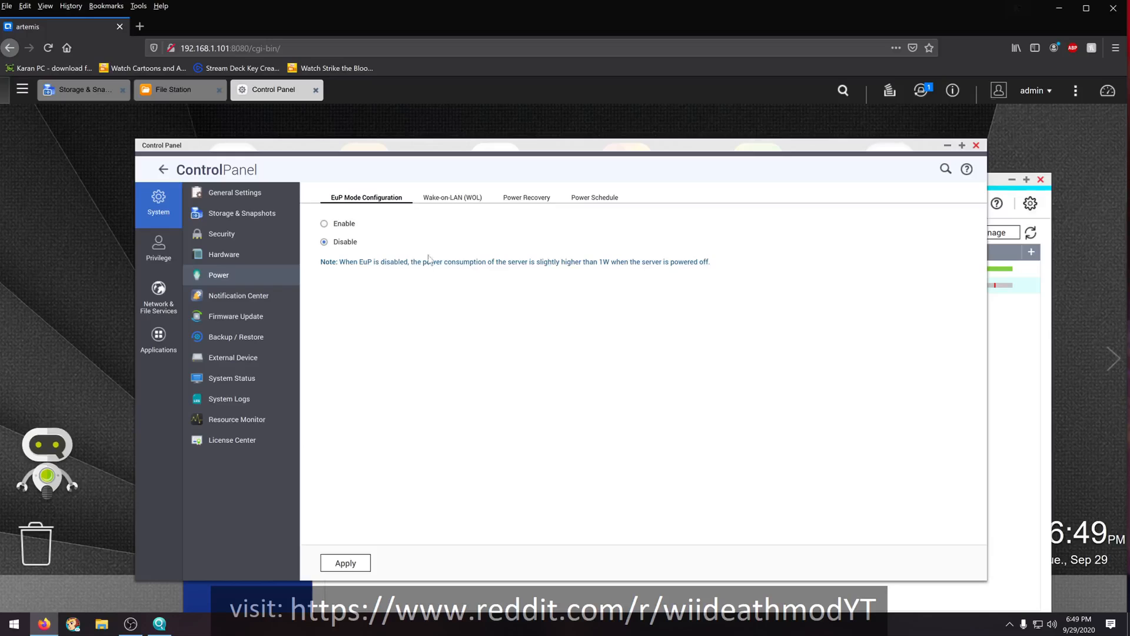
left_click(532, 200)
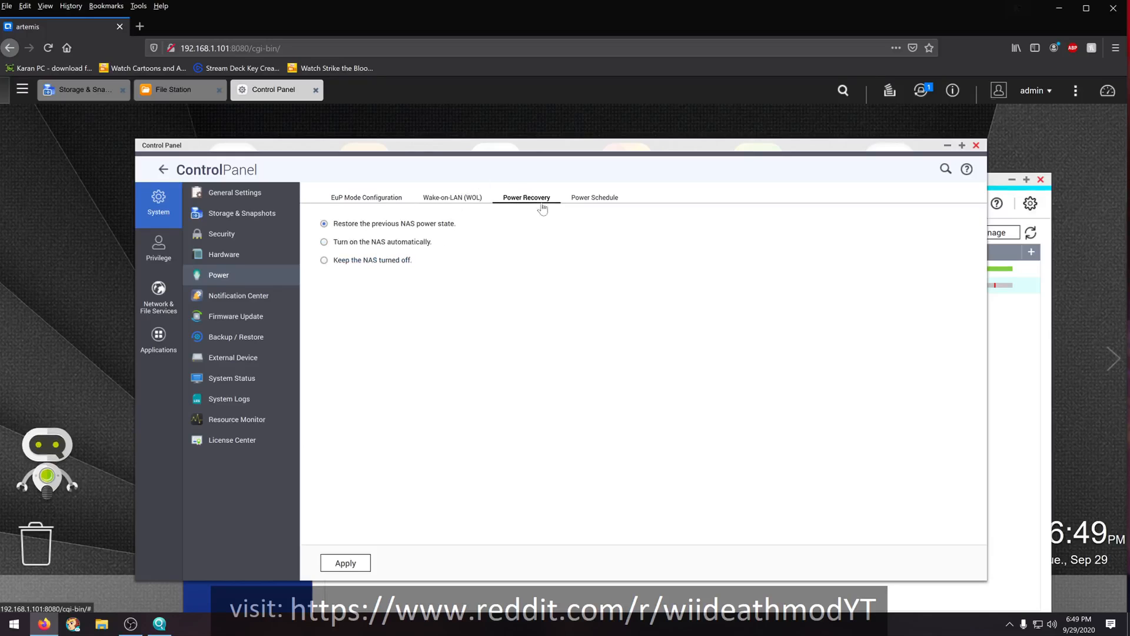
left_click(596, 200)
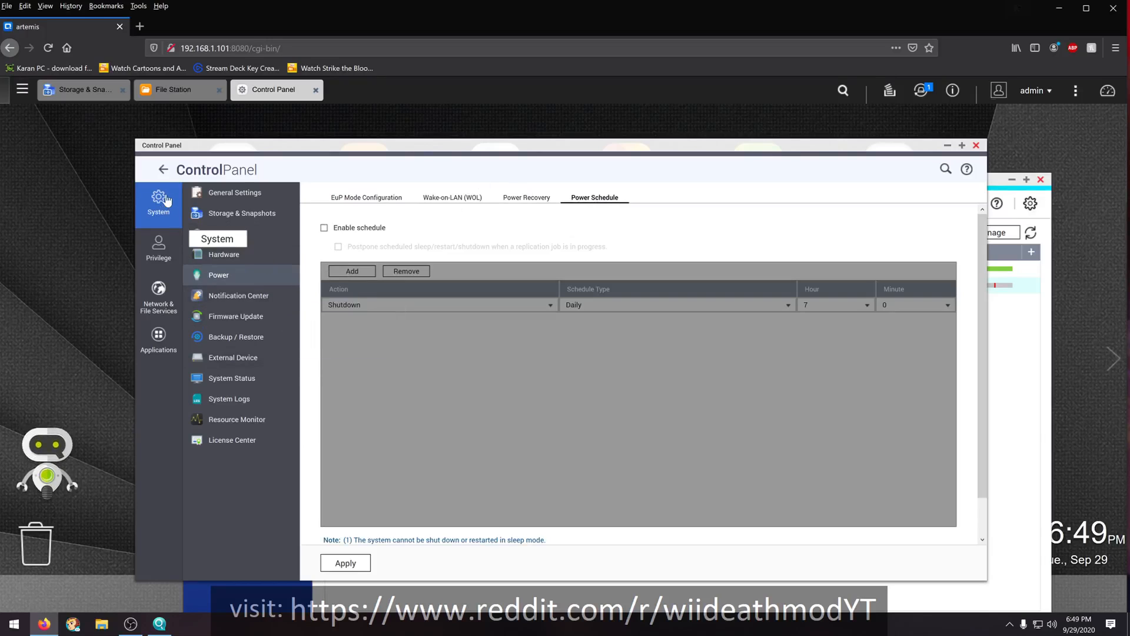
- Review the External Device settings for USB printers, including the access right options
left_click(233, 357)
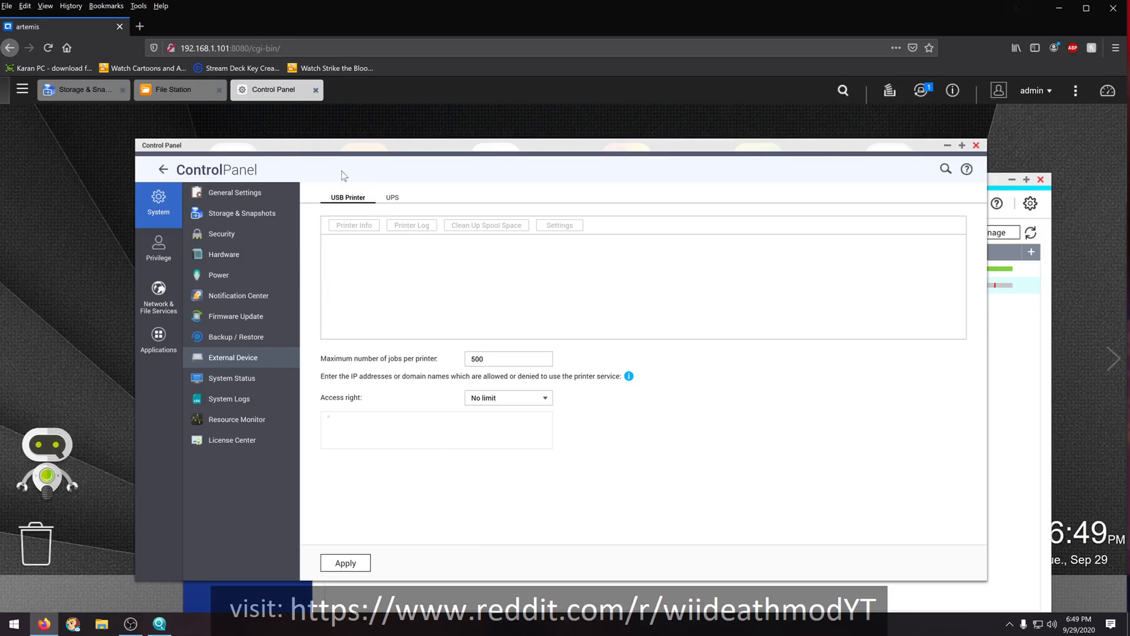
left_click(545, 399)
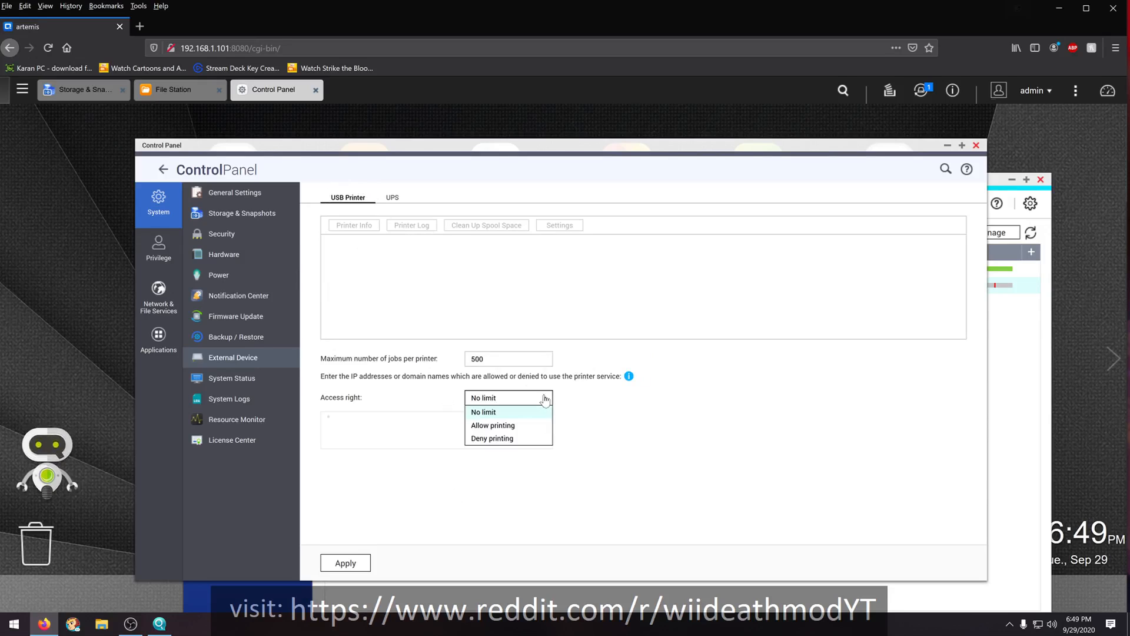
left_click(630, 420)
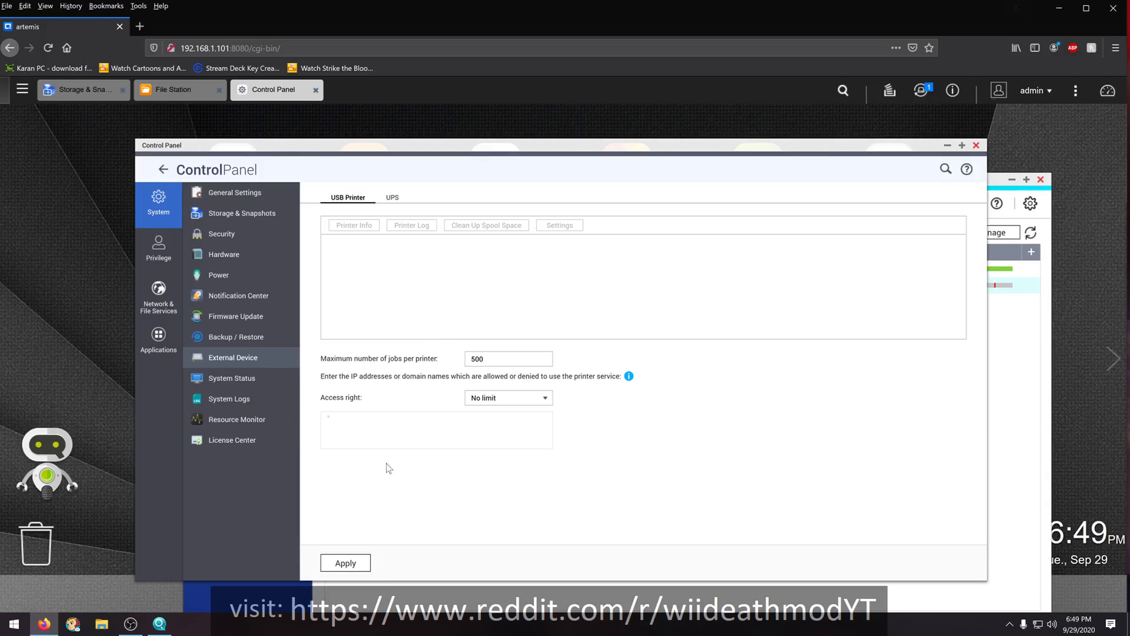
- Apply a UPS setting that turns off the server after the AC power fails for 999 minutes, and check the UPS information
left_click(396, 198)
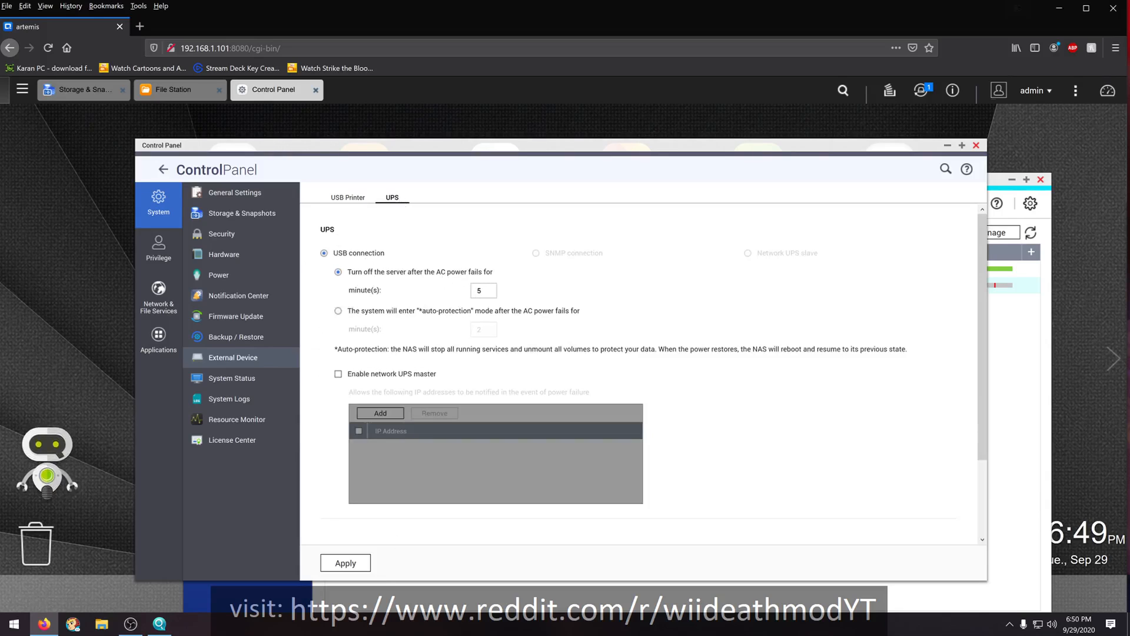
left_click(480, 290)
left_click(336, 564)
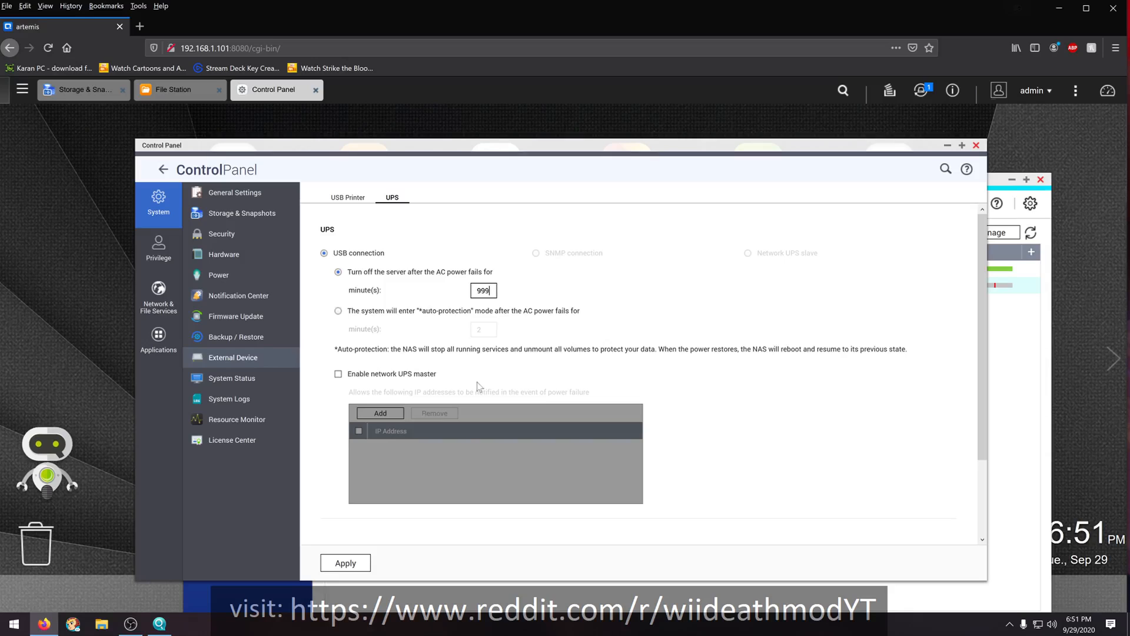
left_click(346, 564)
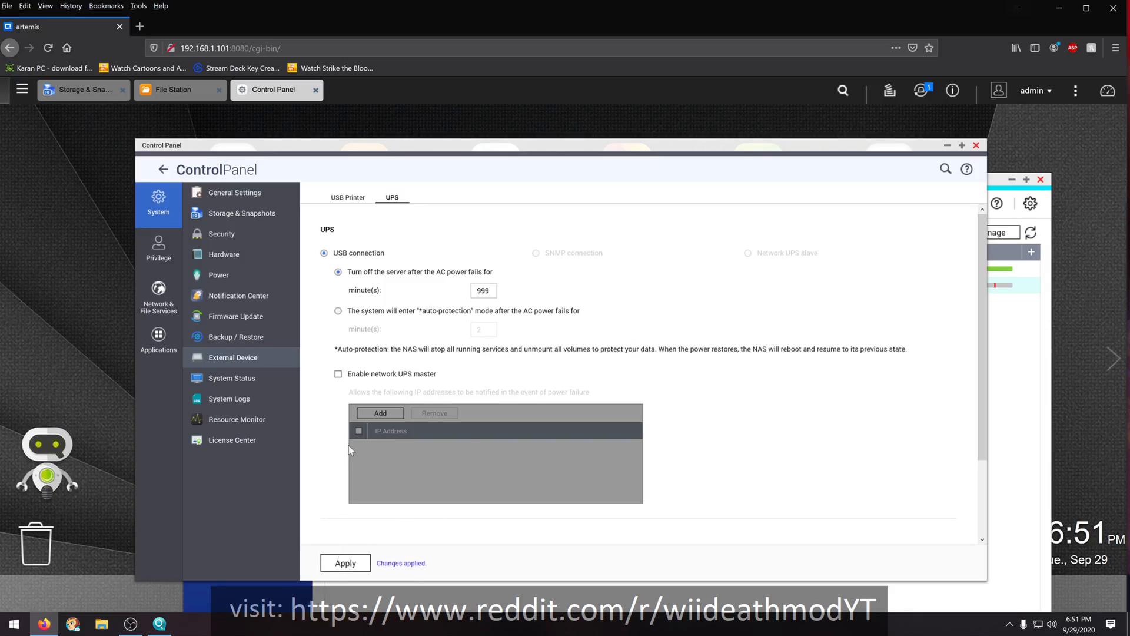
scroll(323, 447, "down", 1)
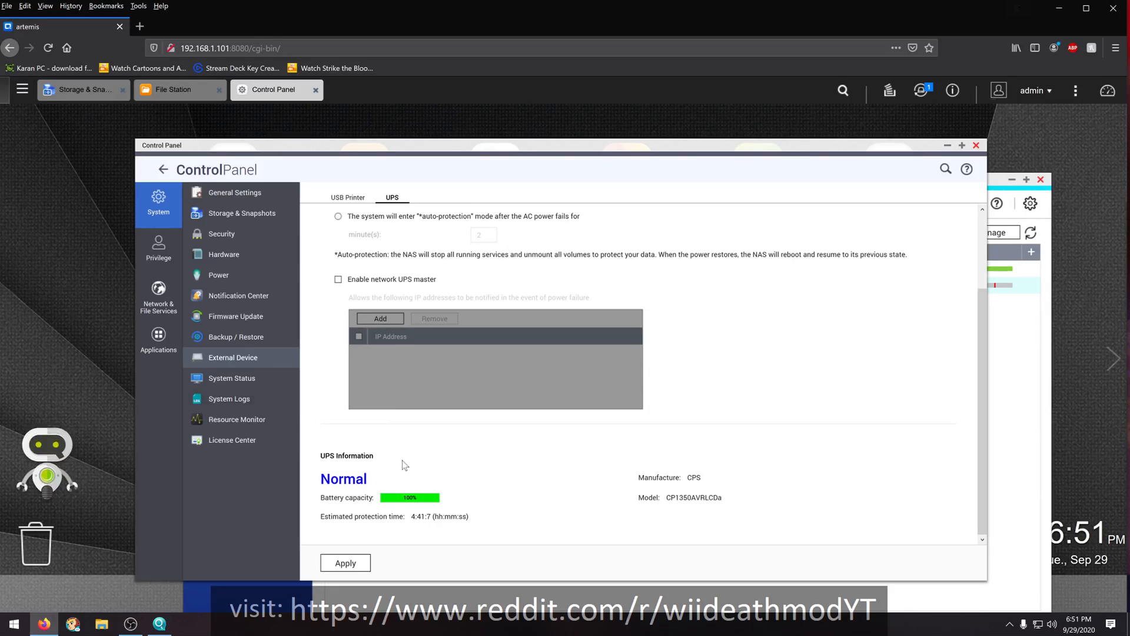
scroll(404, 465, "up", 2)
scroll(396, 457, "down", 2)
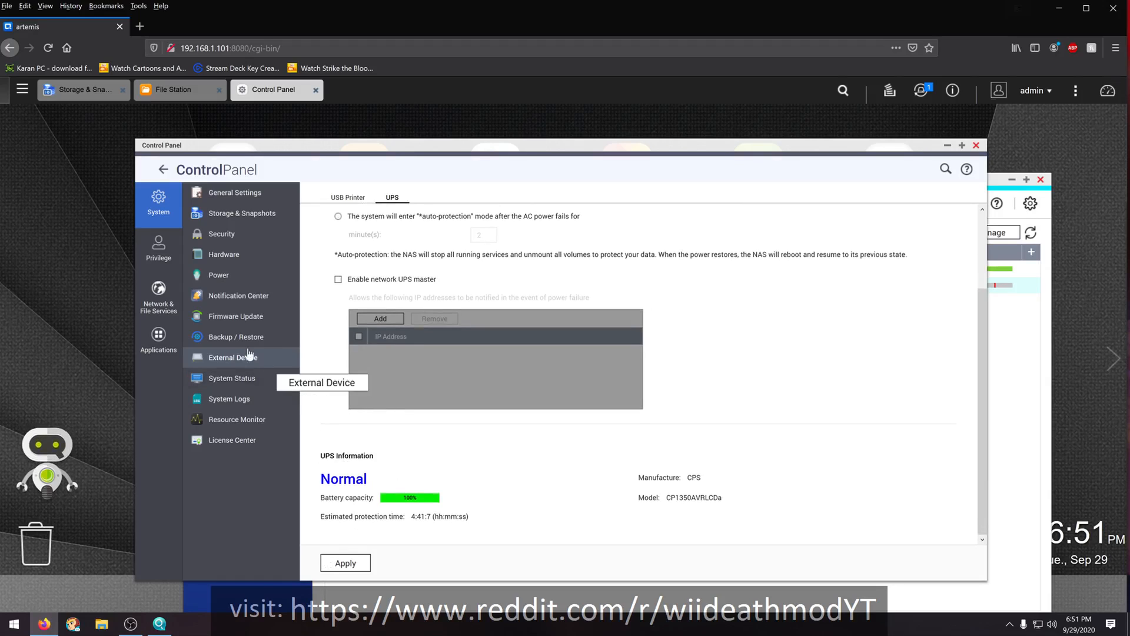
- Review the Control Panel's firmware update, backup/restore and security settings
left_click(232, 318)
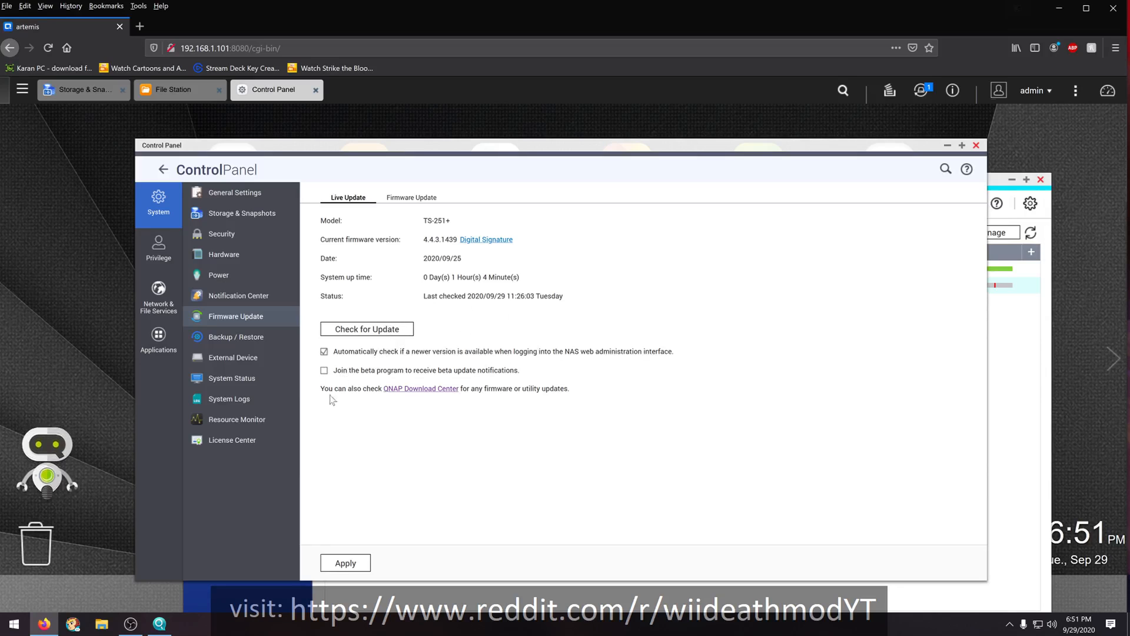
left_click(236, 337)
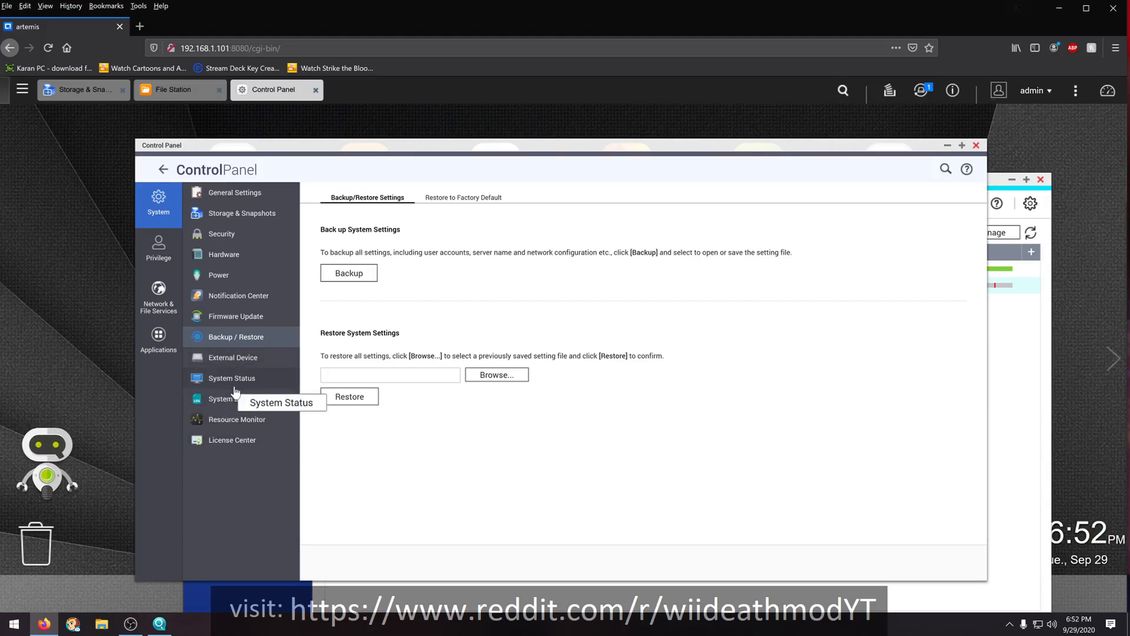
left_click(224, 241)
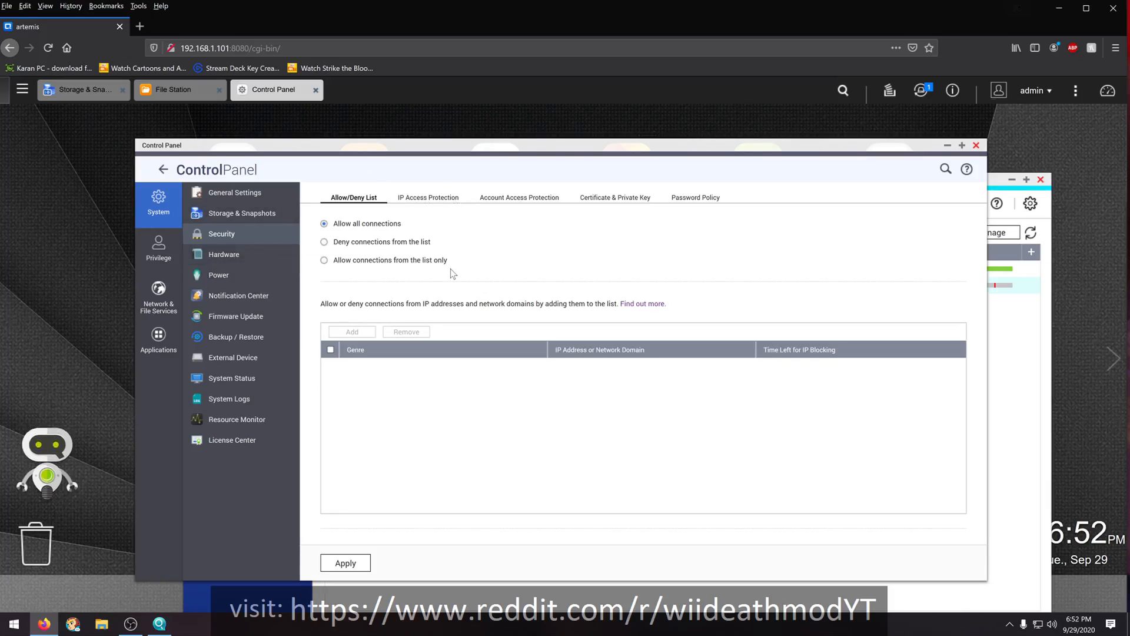
- Review the system administration and login screen options in General Settings, and minimize the Control Panel
left_click(219, 194)
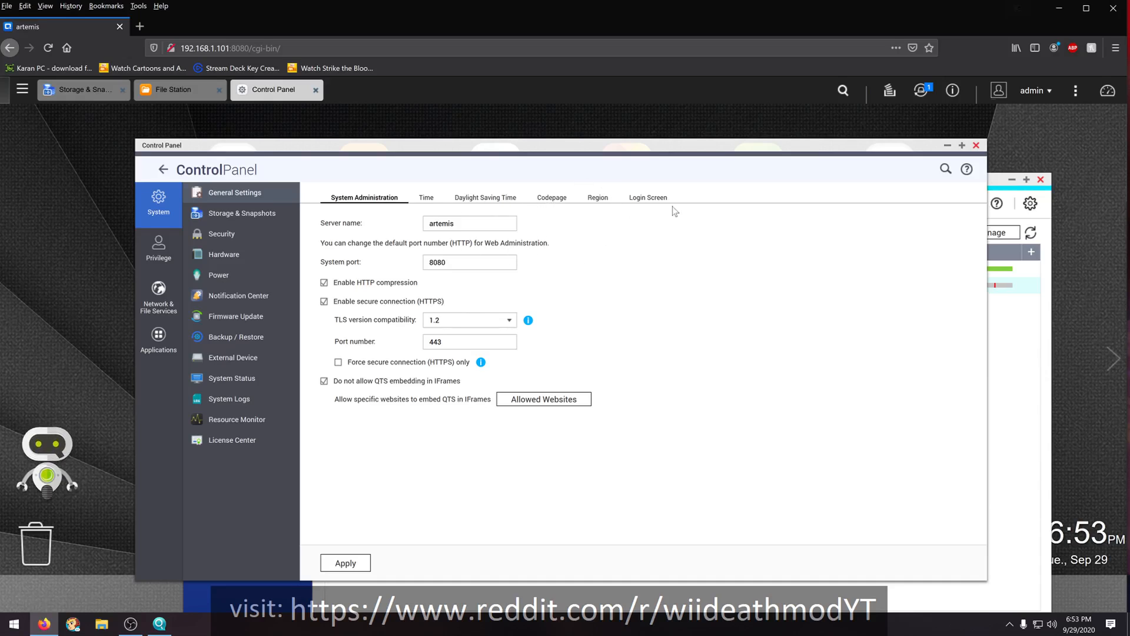
left_click(653, 198)
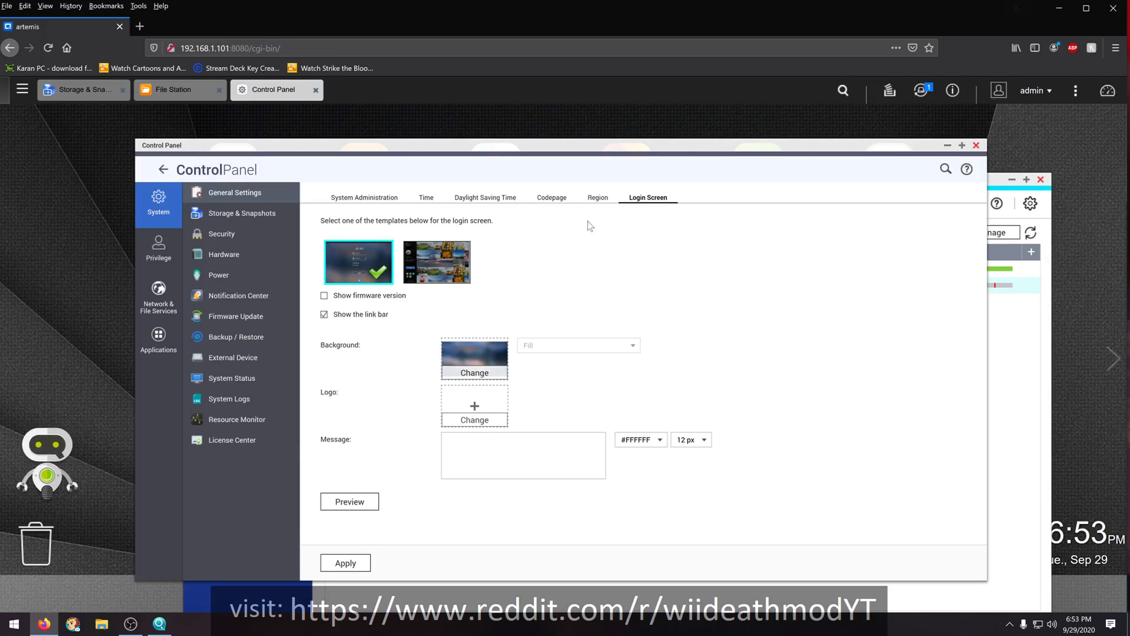
left_click(487, 371)
left_click(947, 145)
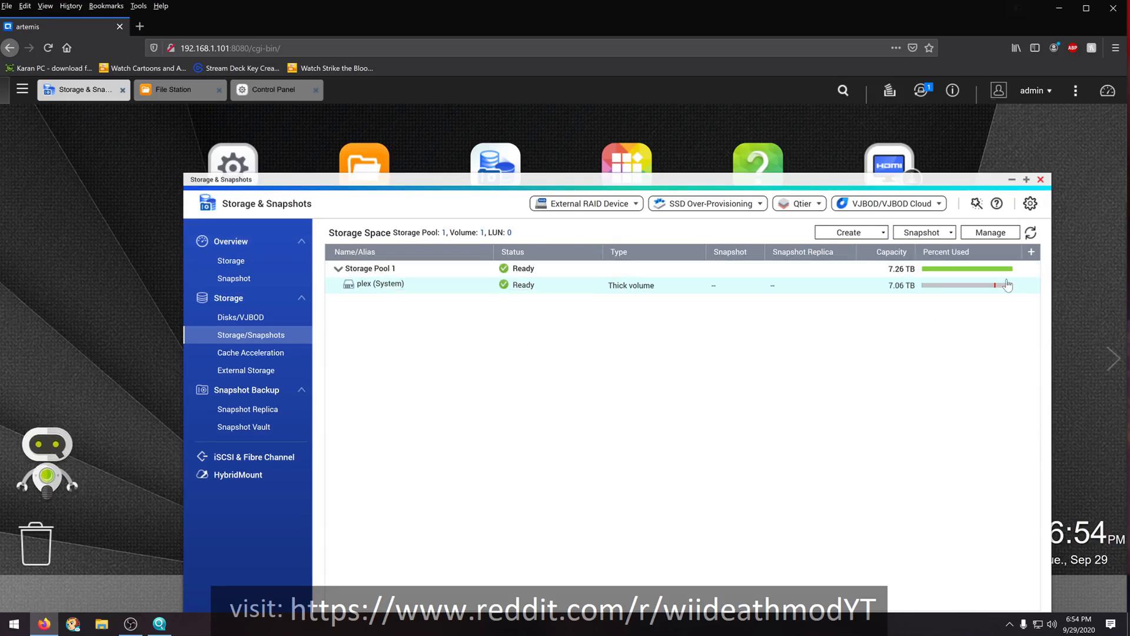
- Examine Storage Pool 1's management details, including its expansion options and RAID group, and return to the storage space list
mouse_move(979, 291)
left_click(374, 268)
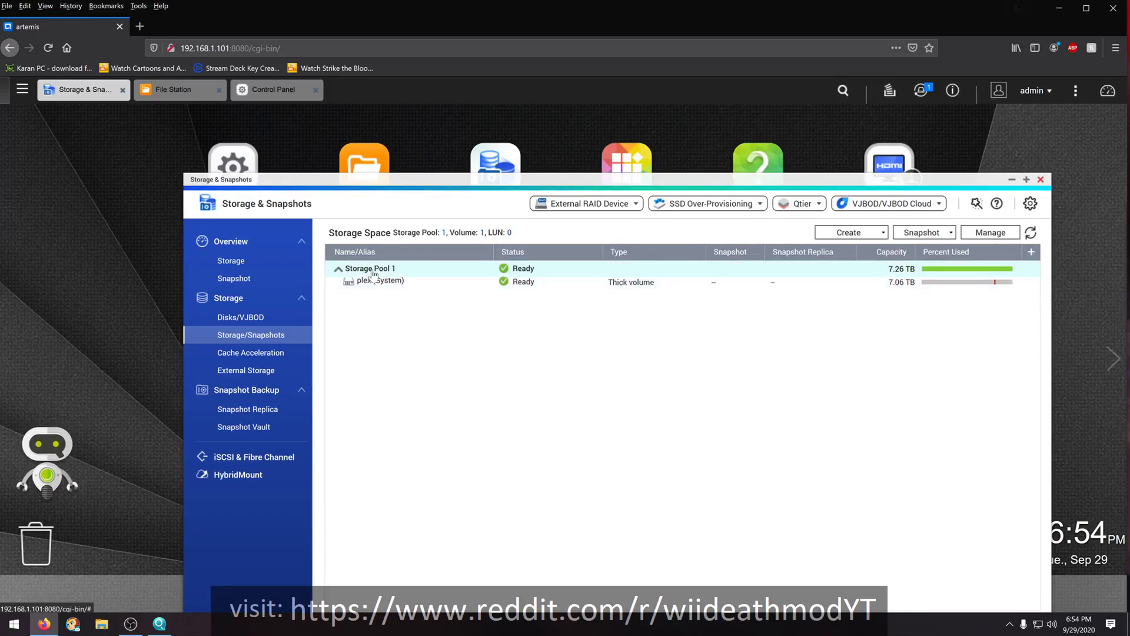
left_click(989, 234)
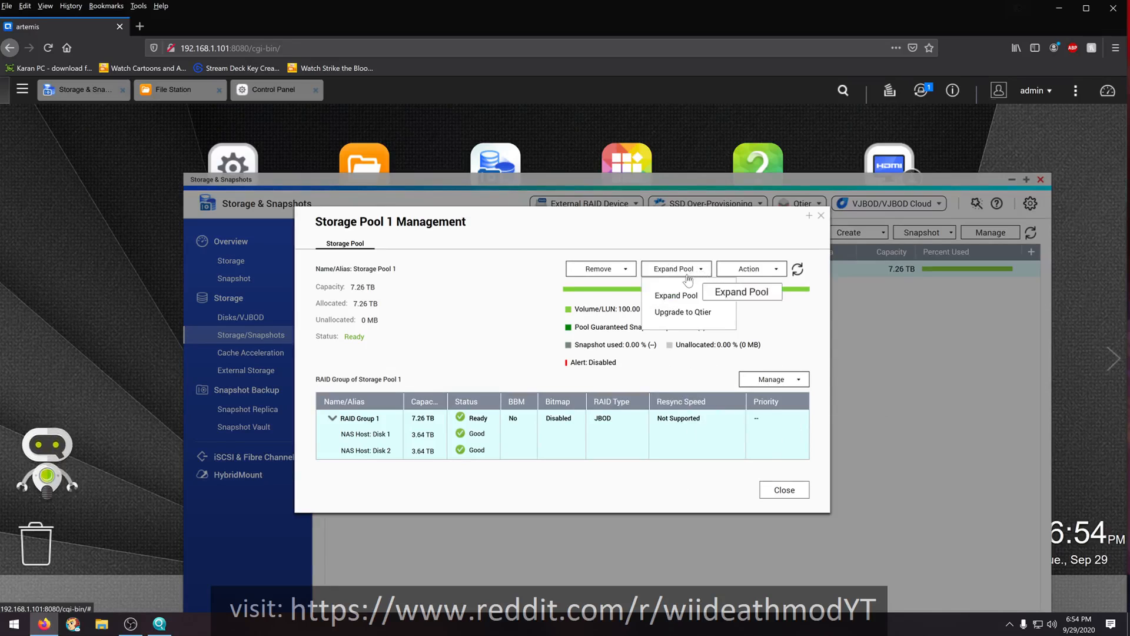
left_click(786, 343)
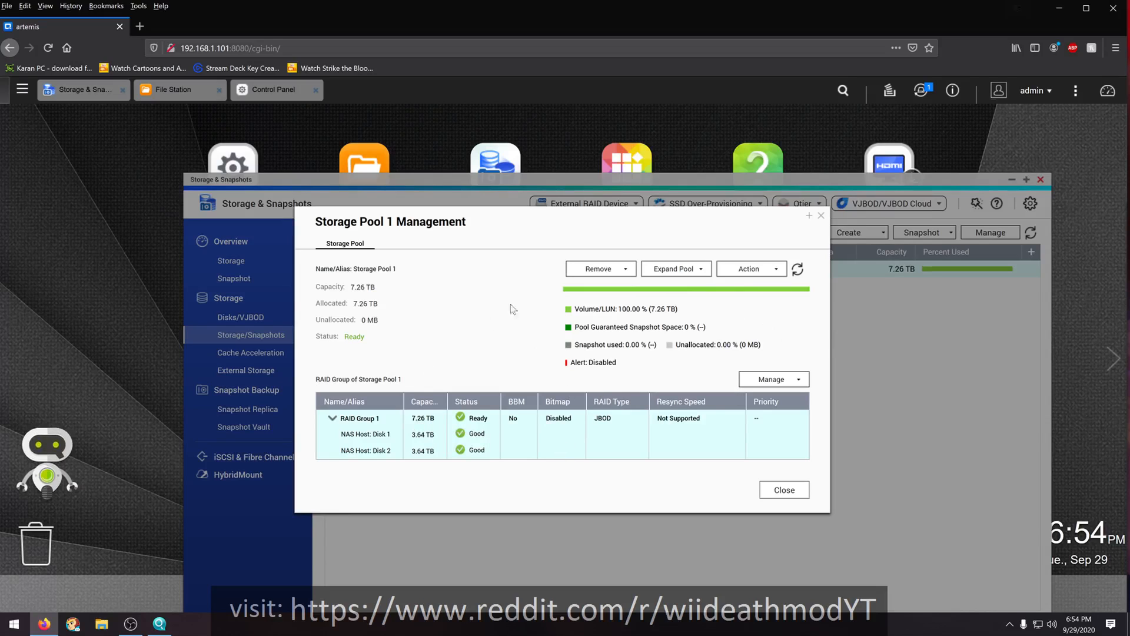
left_click(779, 491)
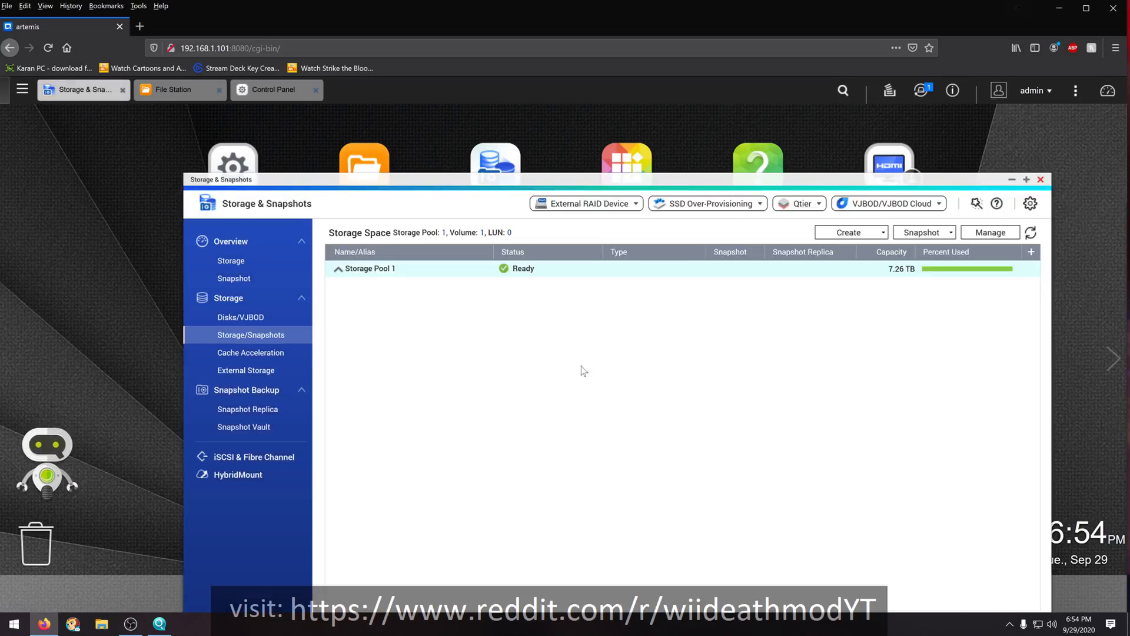
left_click(355, 270)
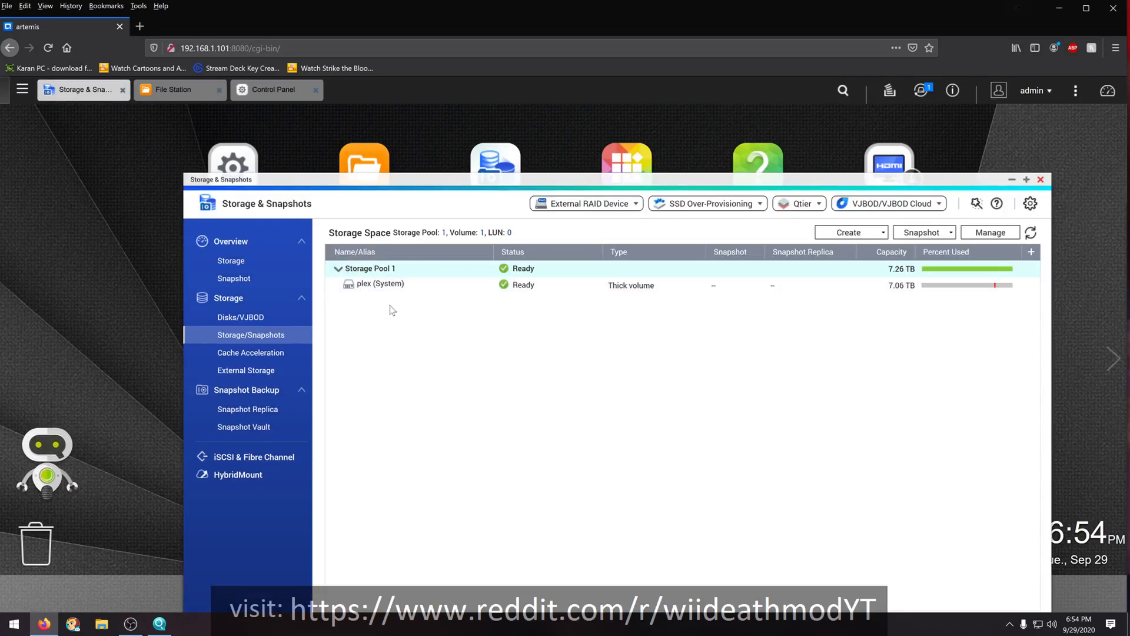
- Close Storage & Snapshots and look through the plex volume's folders in File Station, minimizing it when done
left_click(1041, 180)
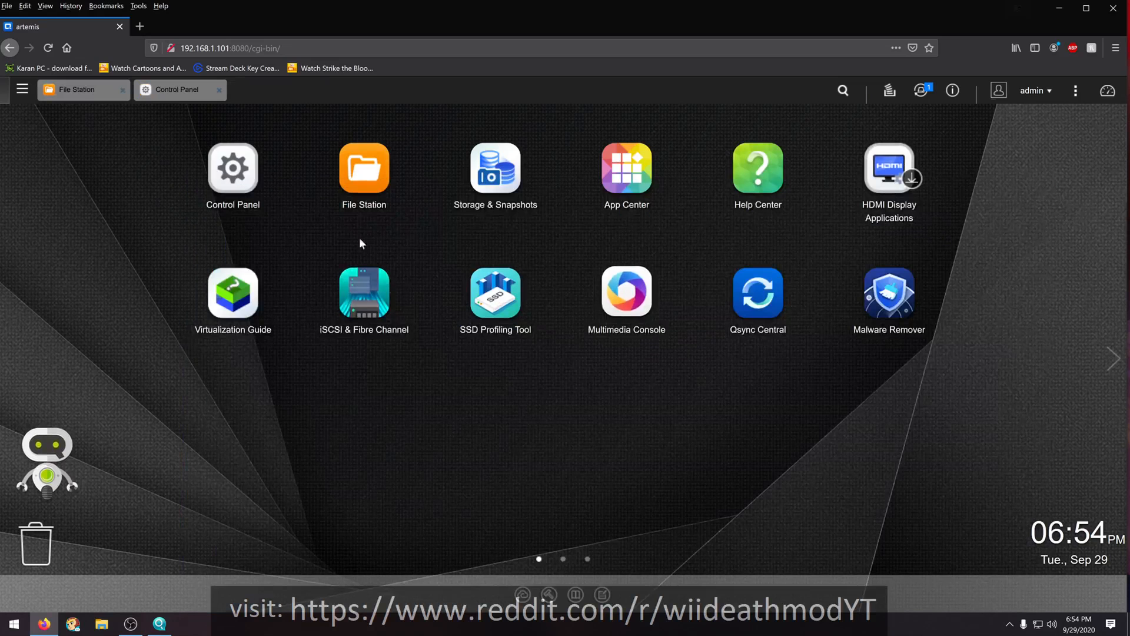
left_click(372, 177)
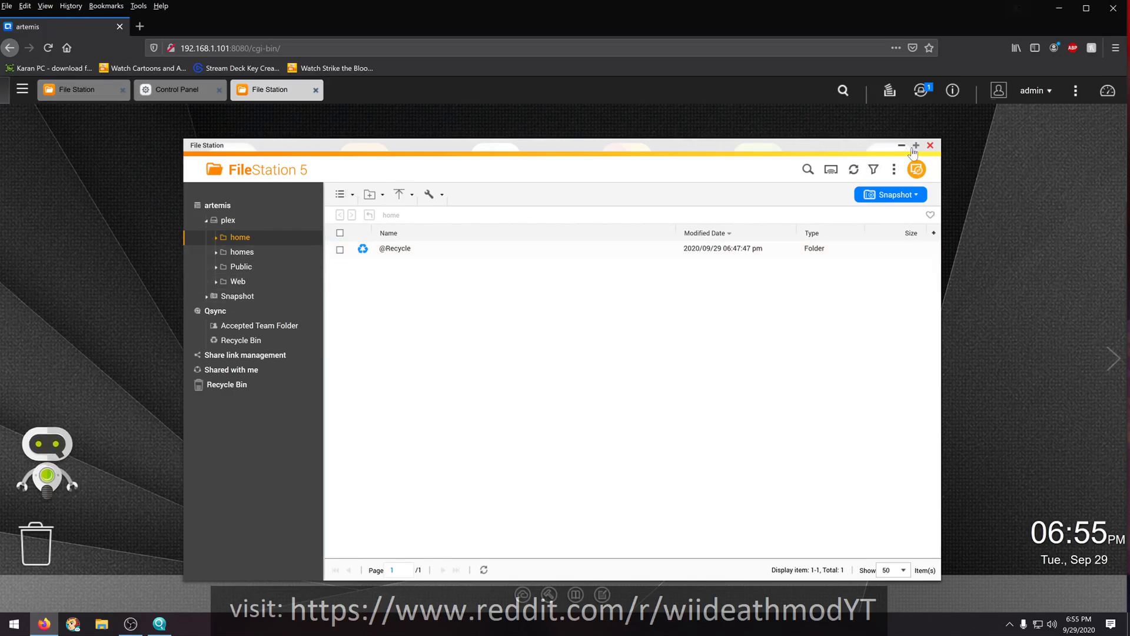
left_click(902, 146)
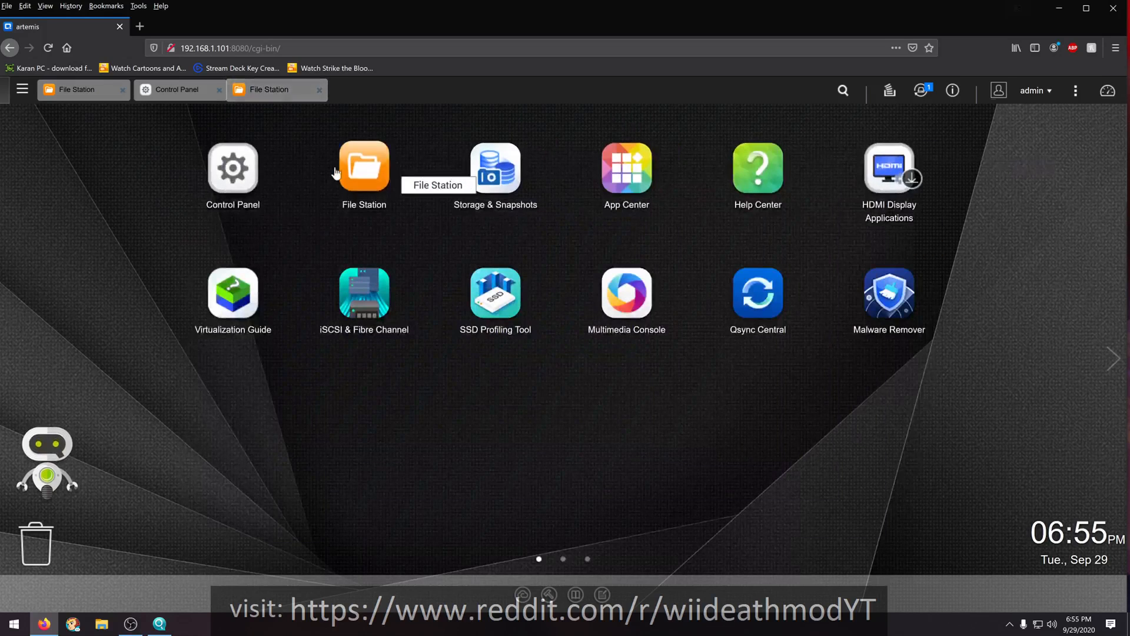
- Hide the network drive of the Public shared folder in its properties, accepting the temporary suspension of services
left_click(227, 167)
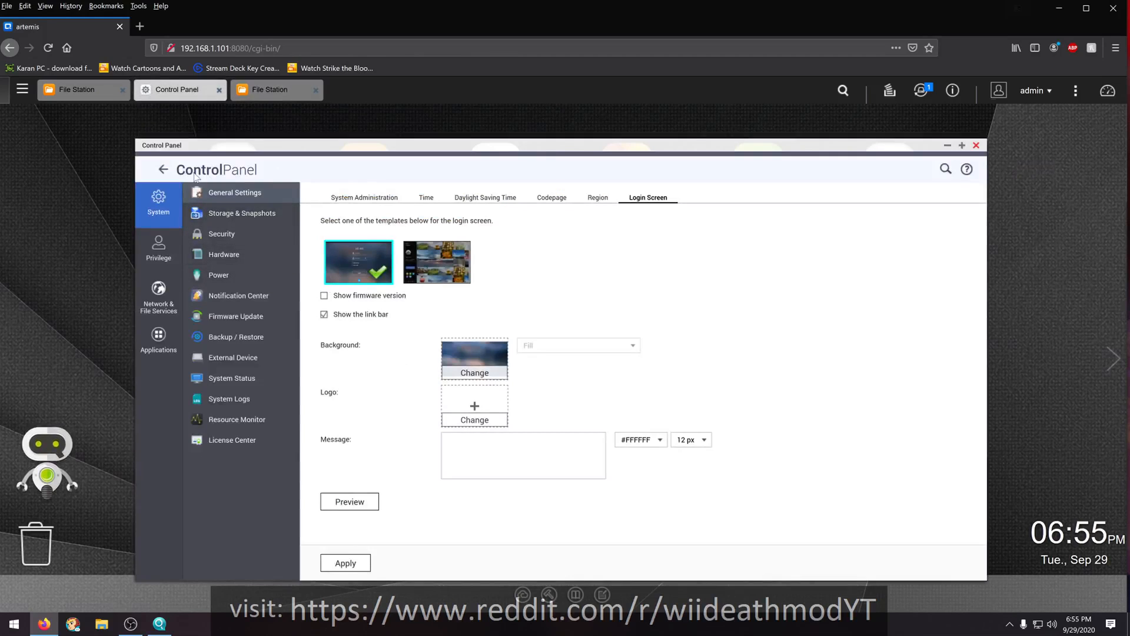
left_click(163, 171)
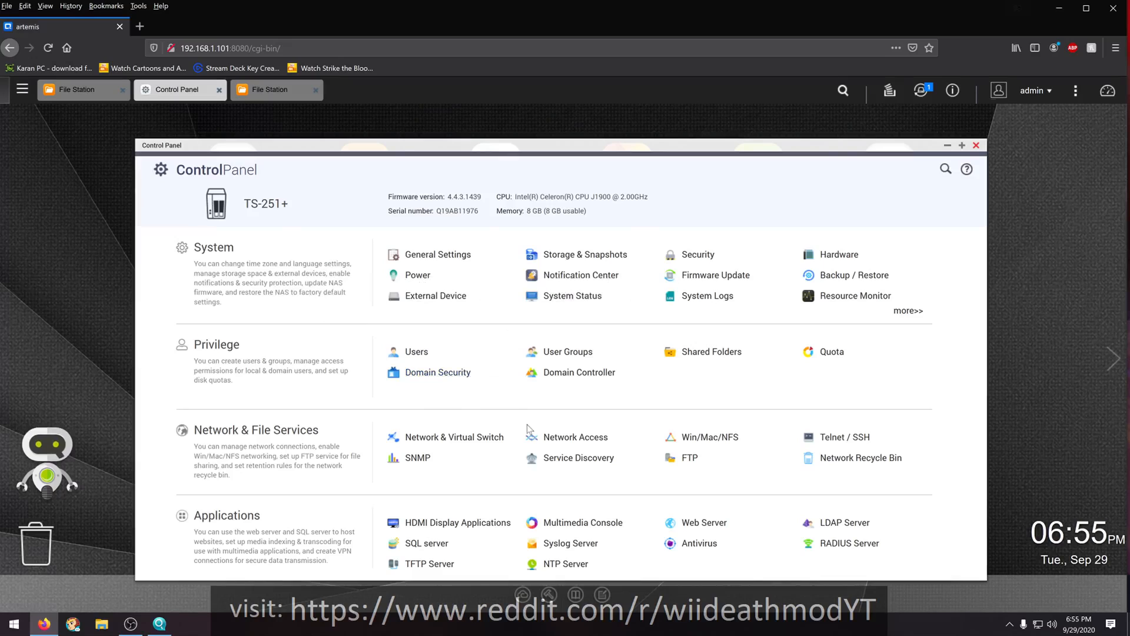
left_click(706, 353)
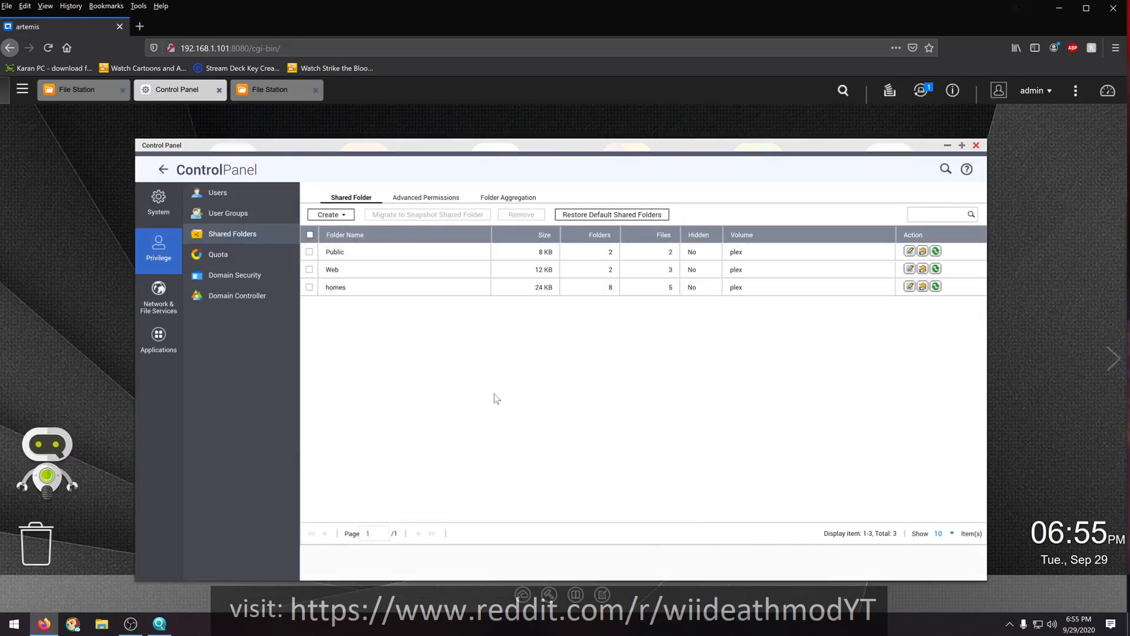
left_click(909, 251)
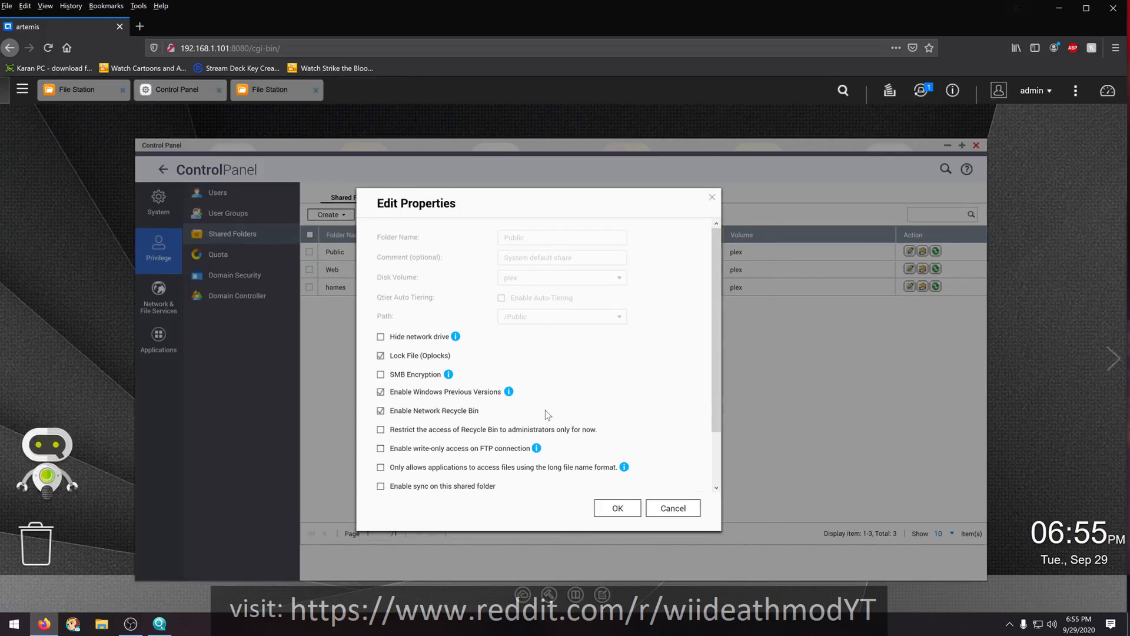
scroll(548, 416, "down", 3)
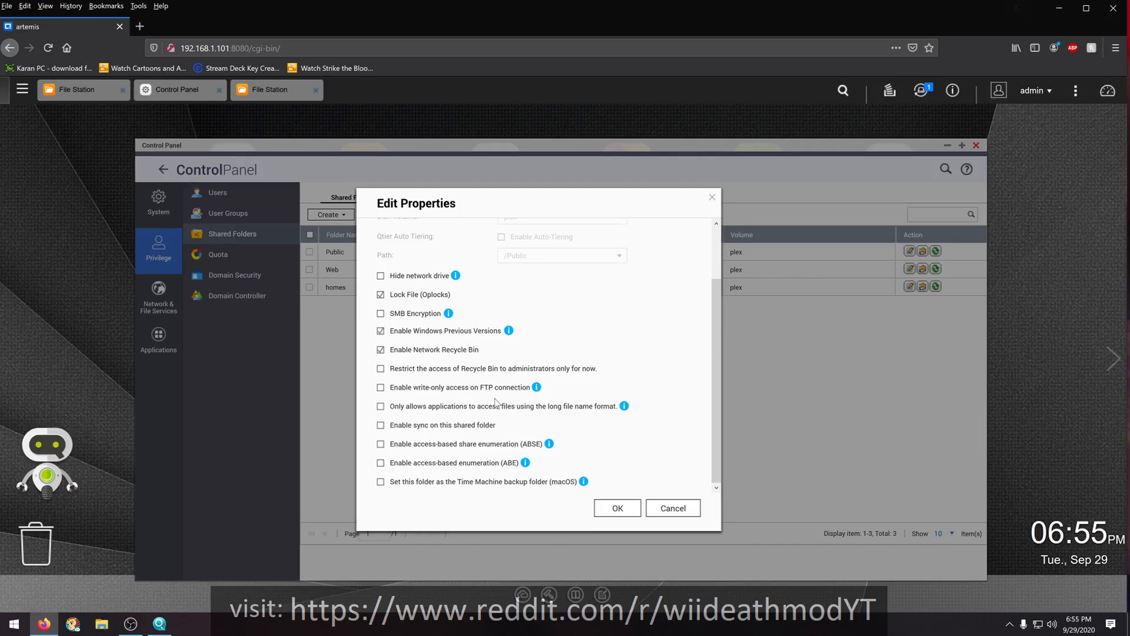
scroll(495, 402, "up", 3)
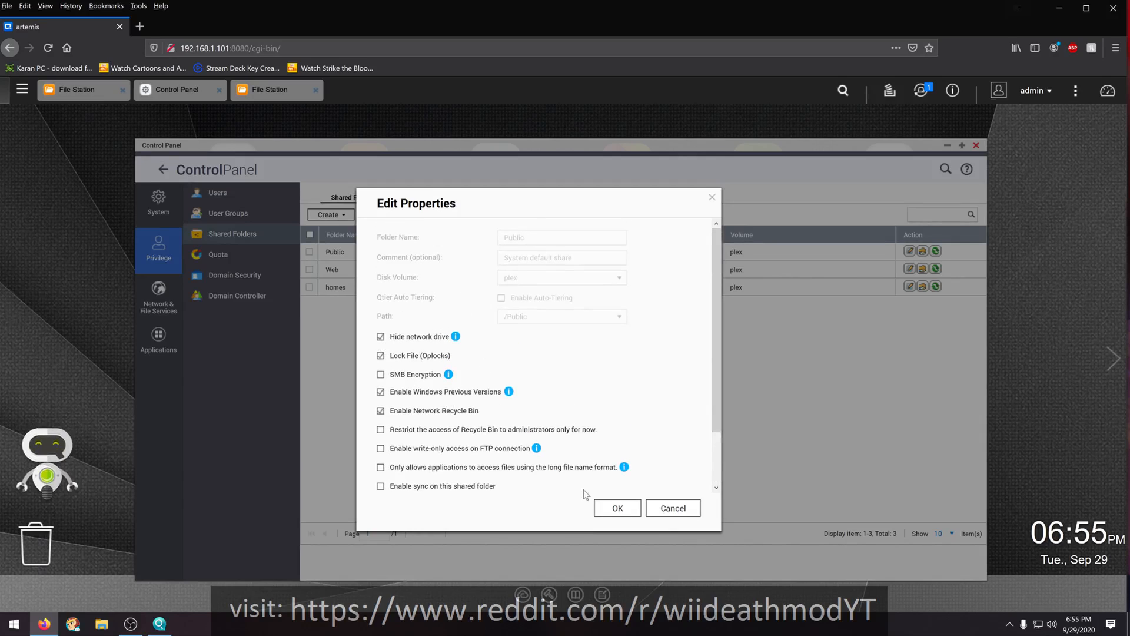
left_click(615, 510)
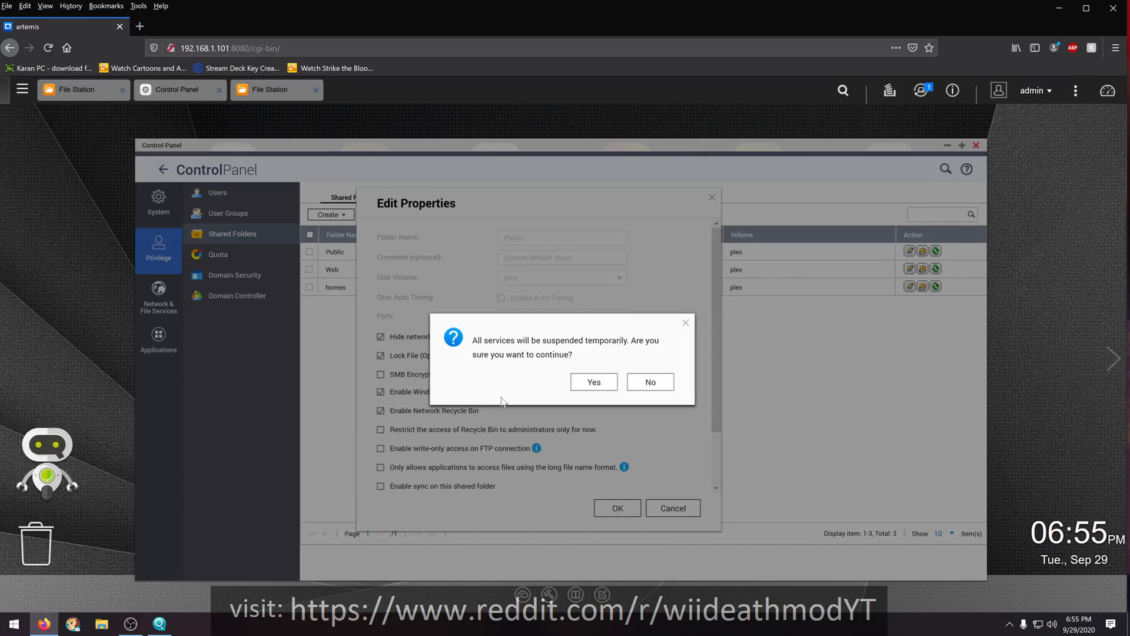
left_click(589, 391)
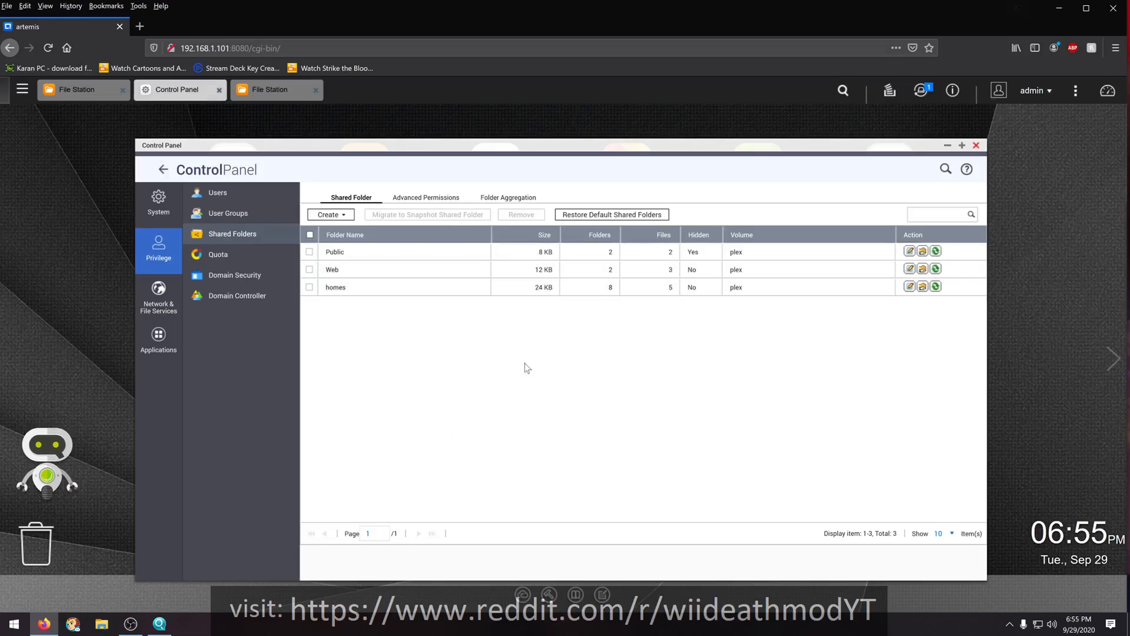
- Hide the network drives of the Web and homes shared folders, accepting the temporary suspension of services each time
left_click(909, 269)
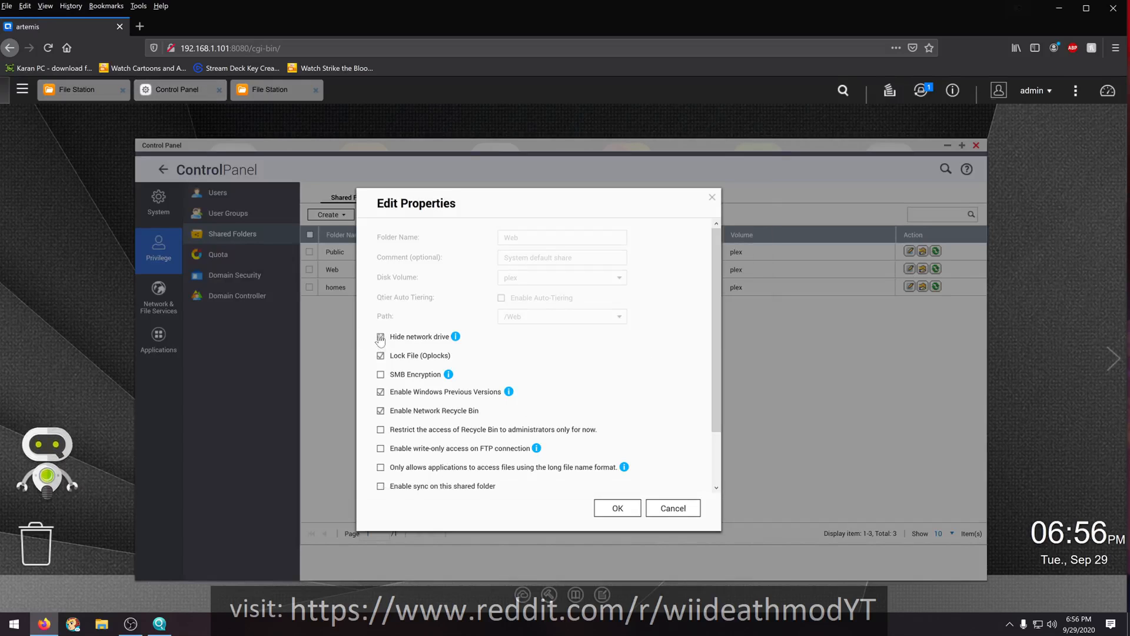
left_click(619, 508)
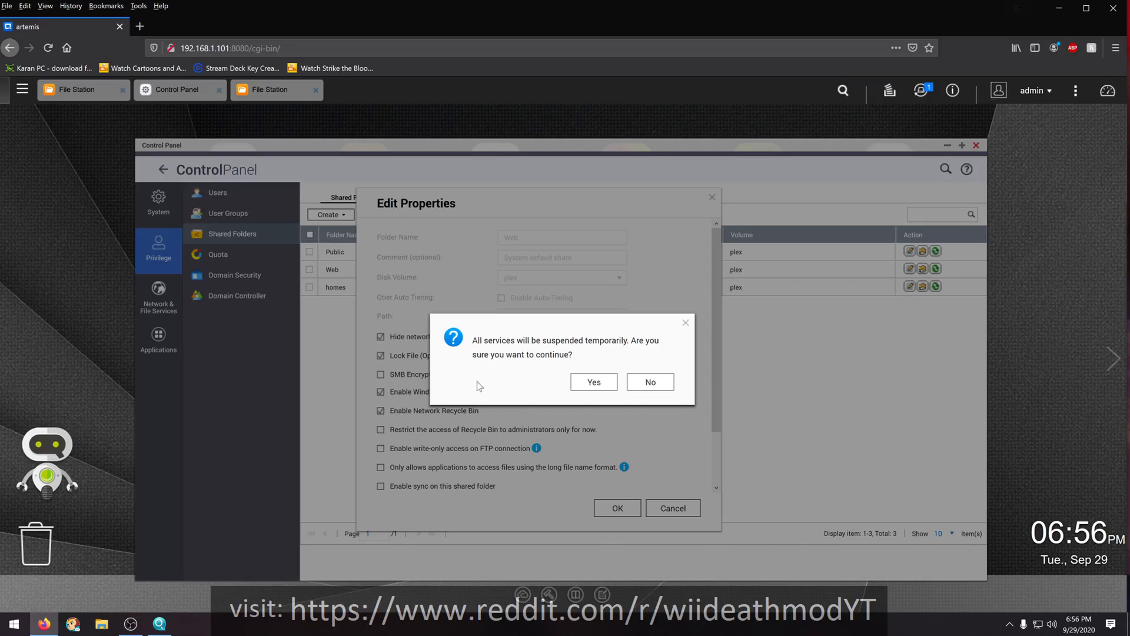
left_click(583, 381)
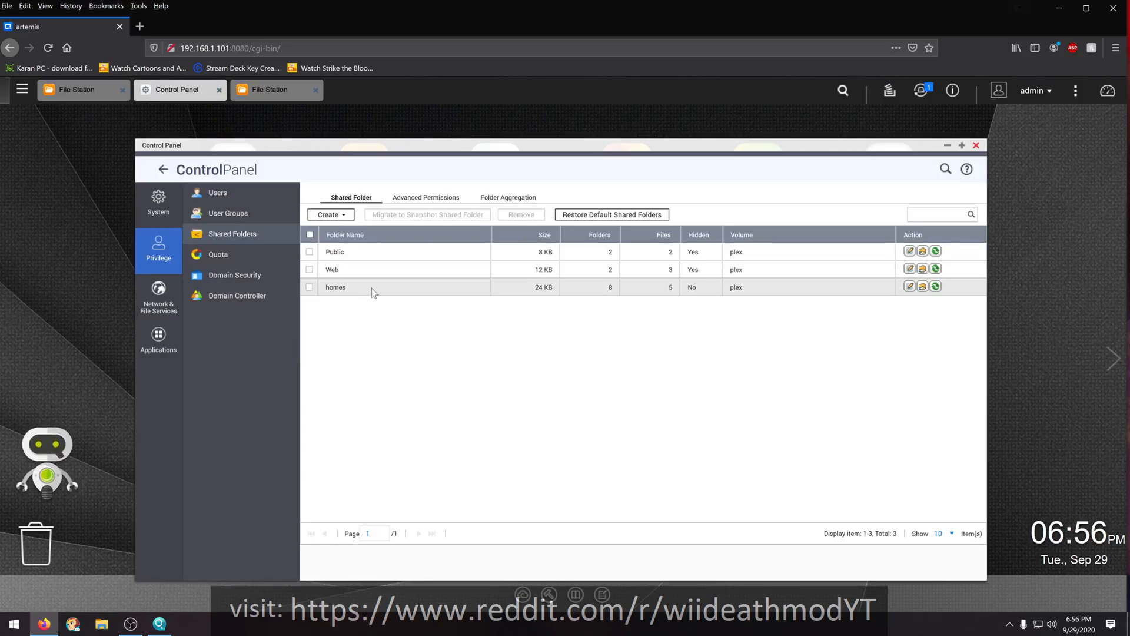
left_click(910, 287)
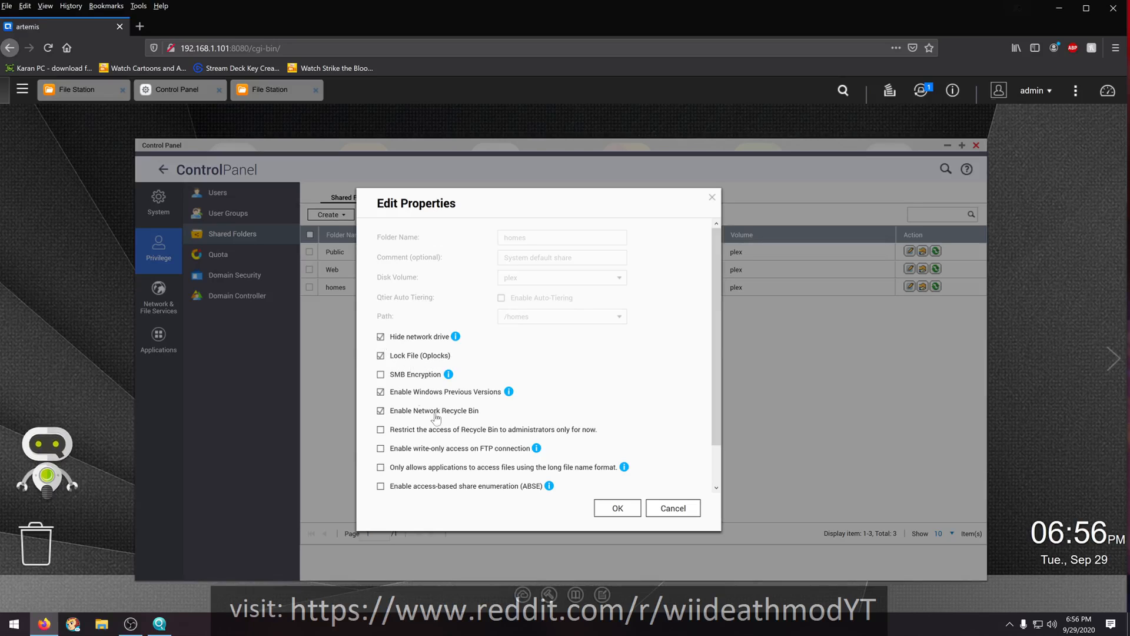
left_click(606, 510)
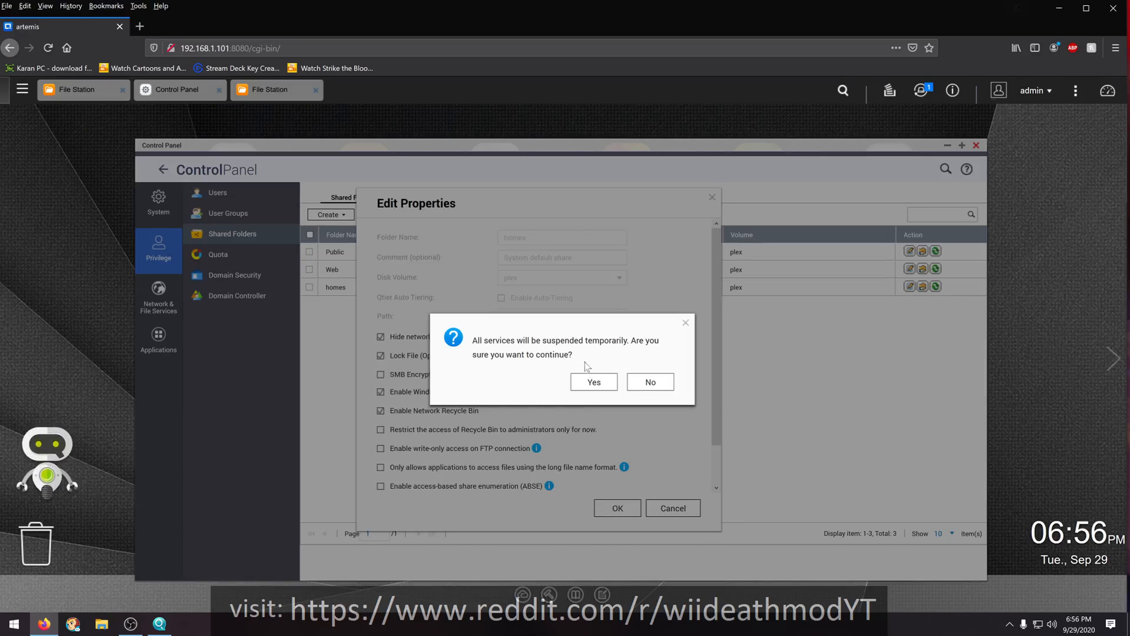
left_click(587, 383)
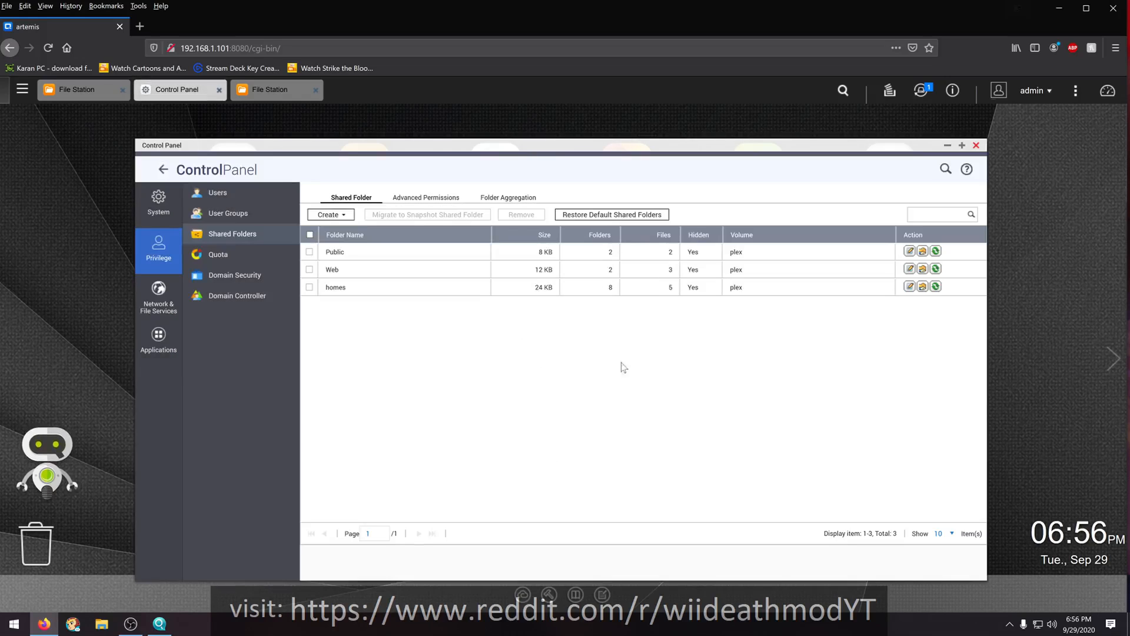
left_click(349, 219)
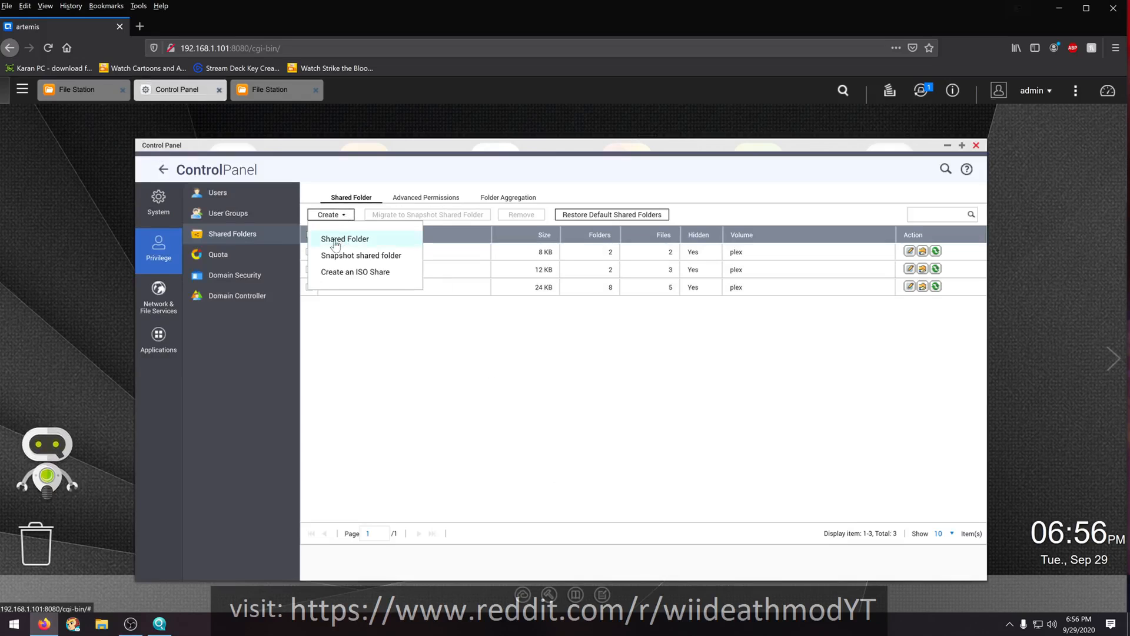
left_click(335, 241)
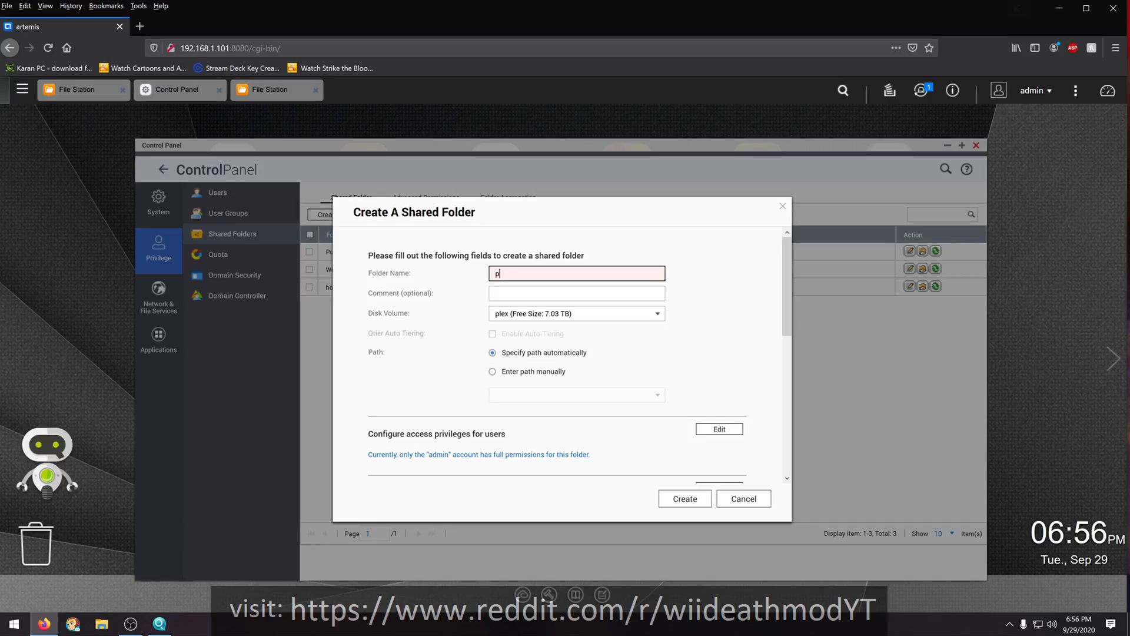
type("lex")
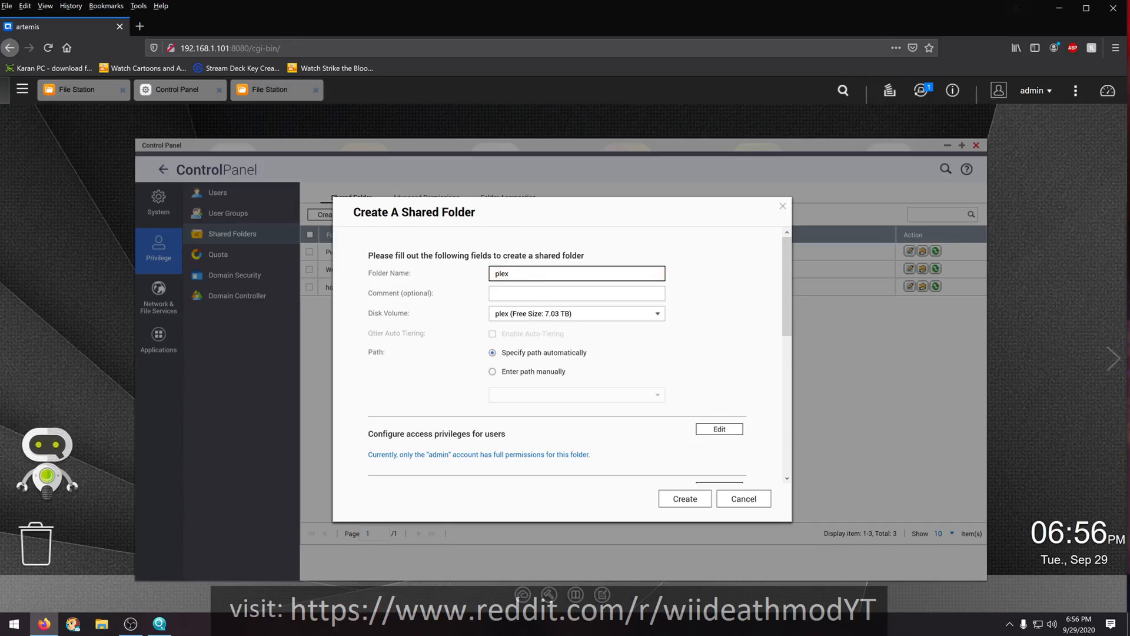
scroll(496, 458, "down", 3)
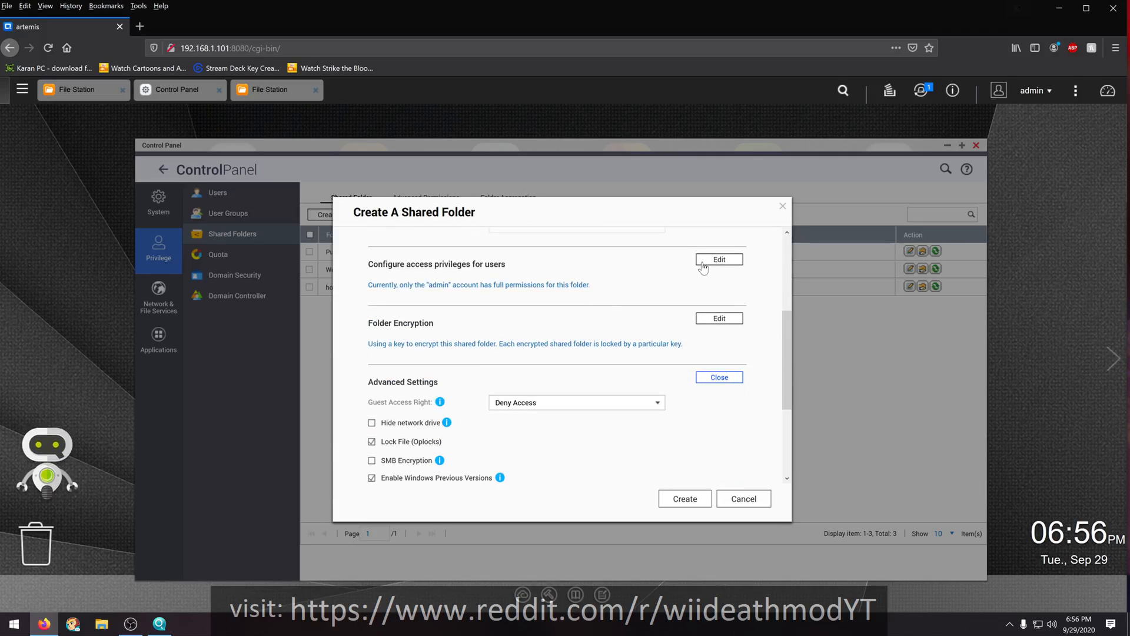
left_click(739, 497)
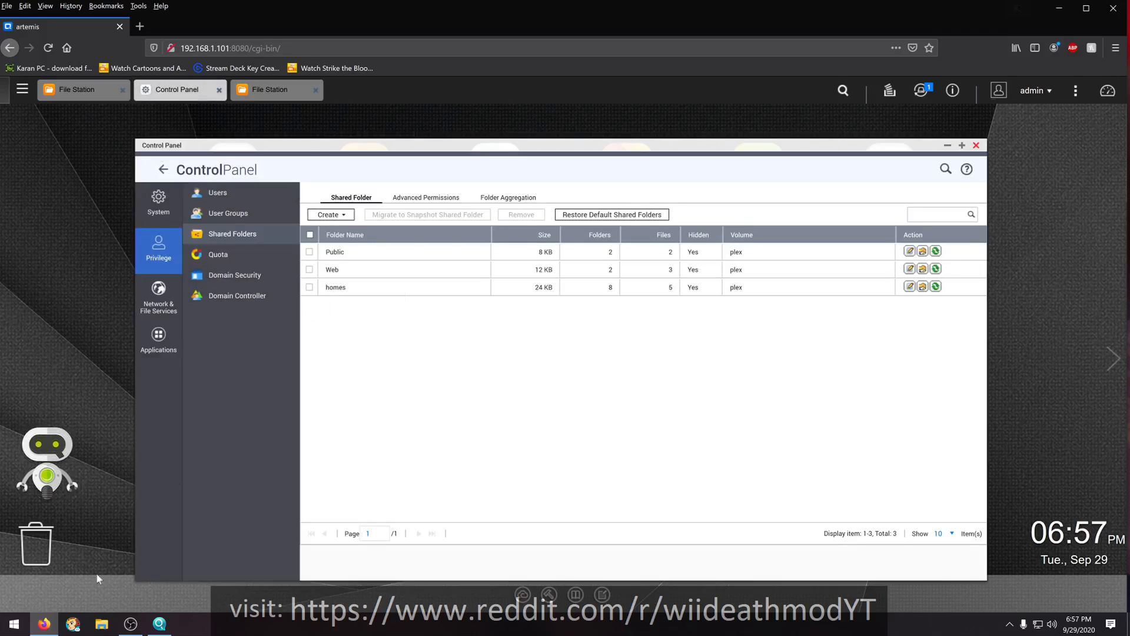
left_click(162, 171)
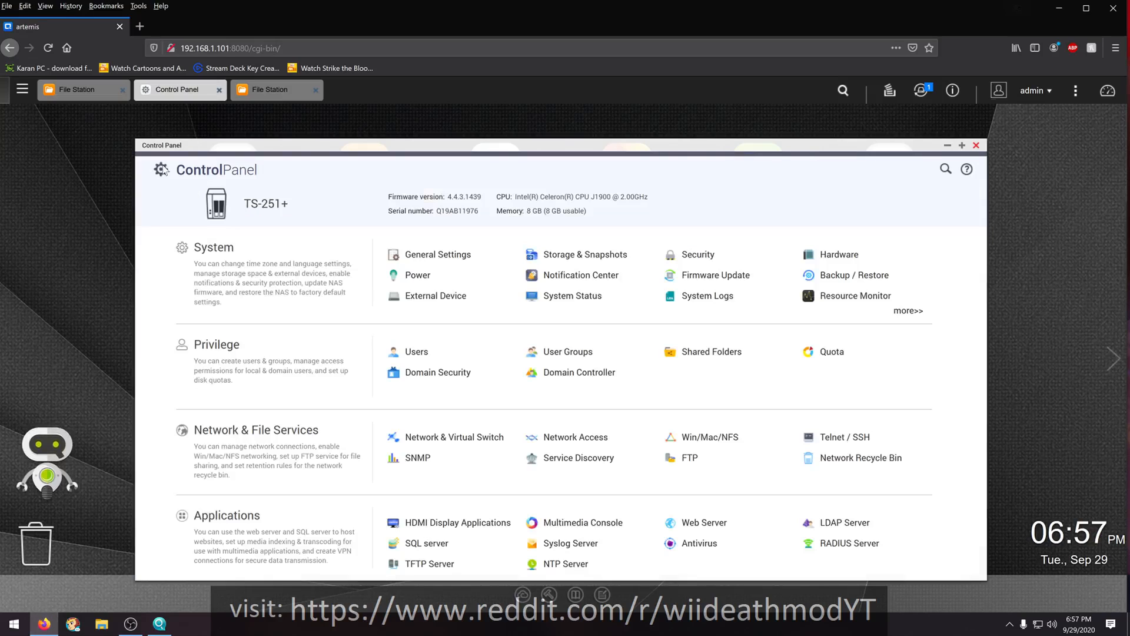
left_click(412, 353)
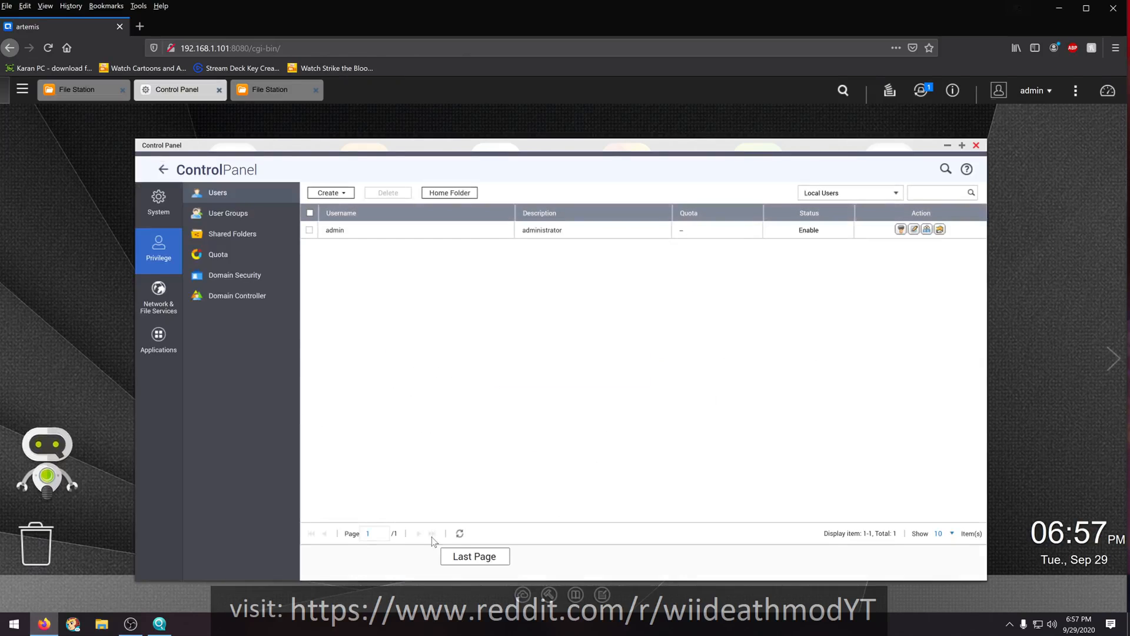
left_click(329, 193)
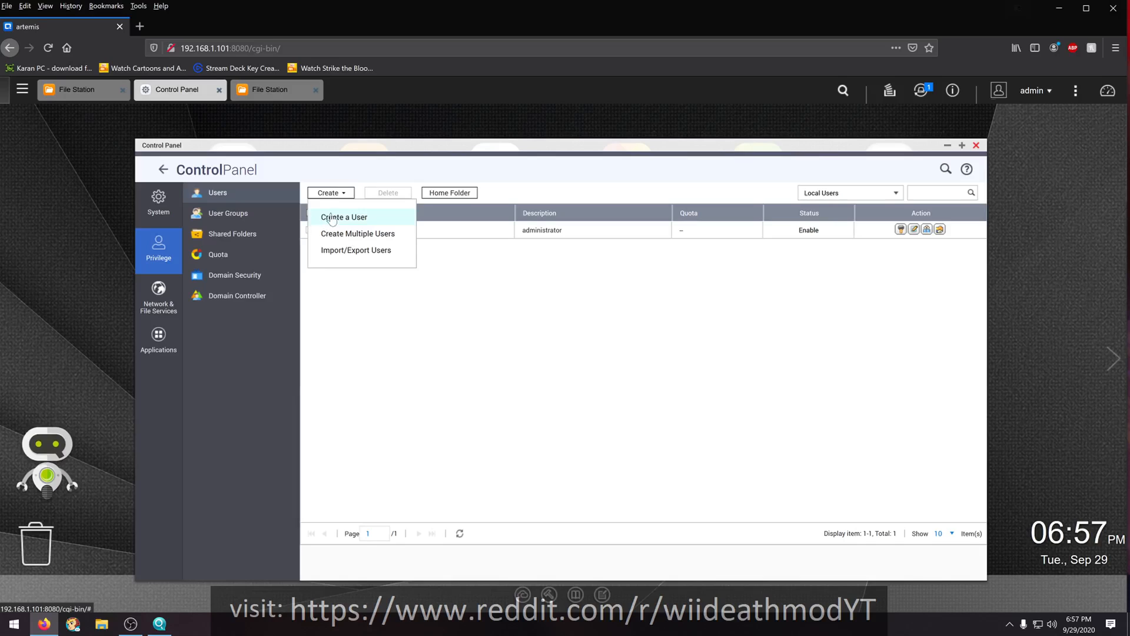
left_click(332, 218)
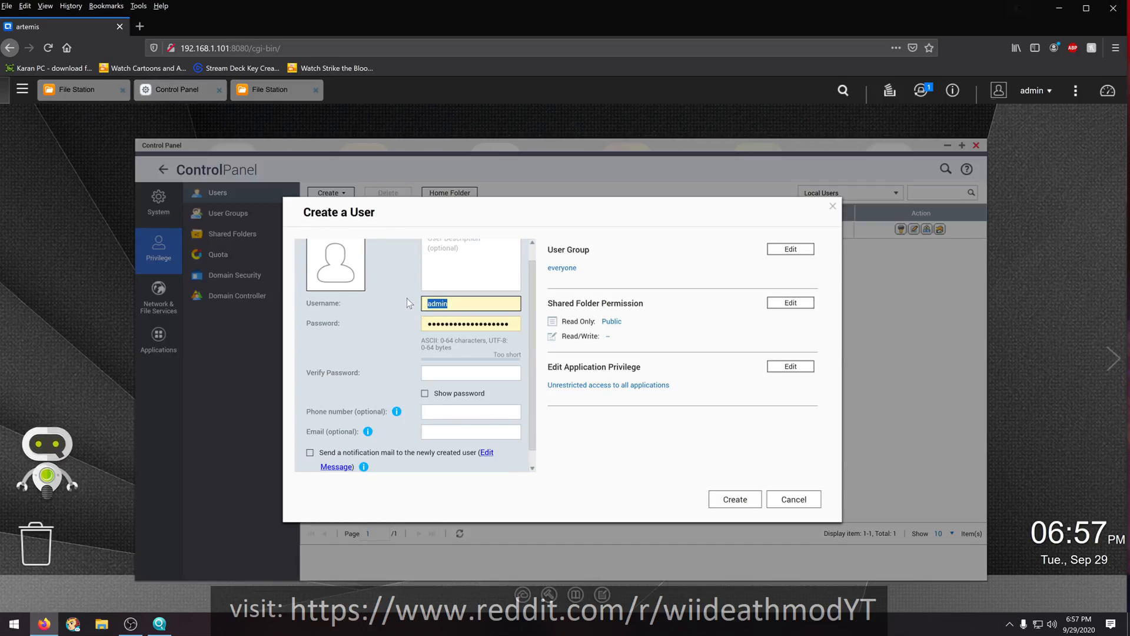
key("BackSpace")
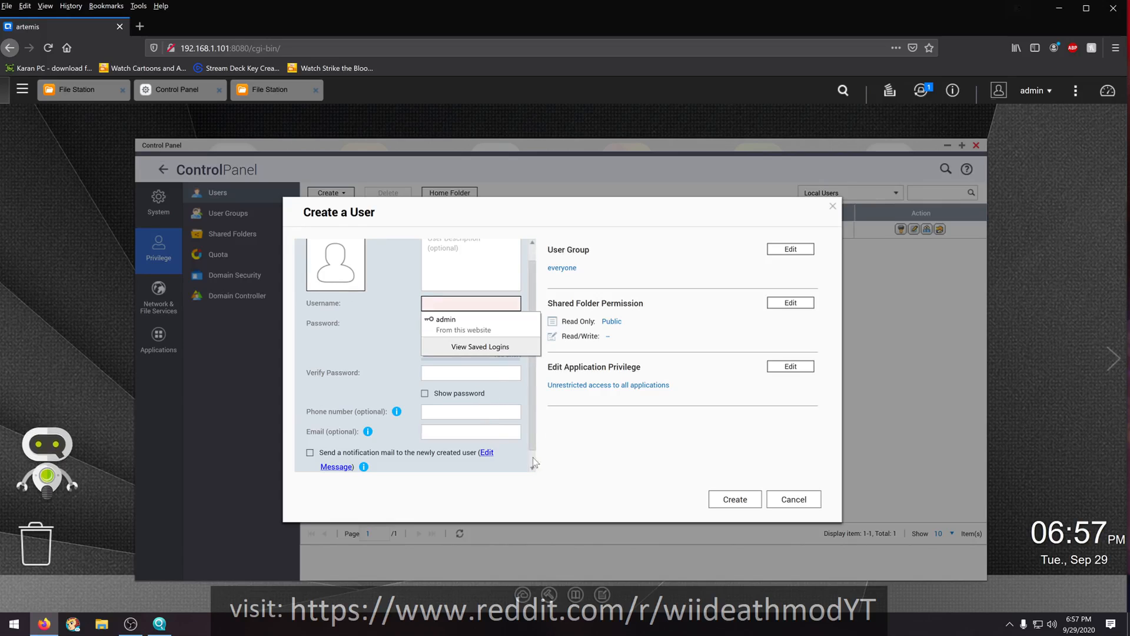
left_click(795, 498)
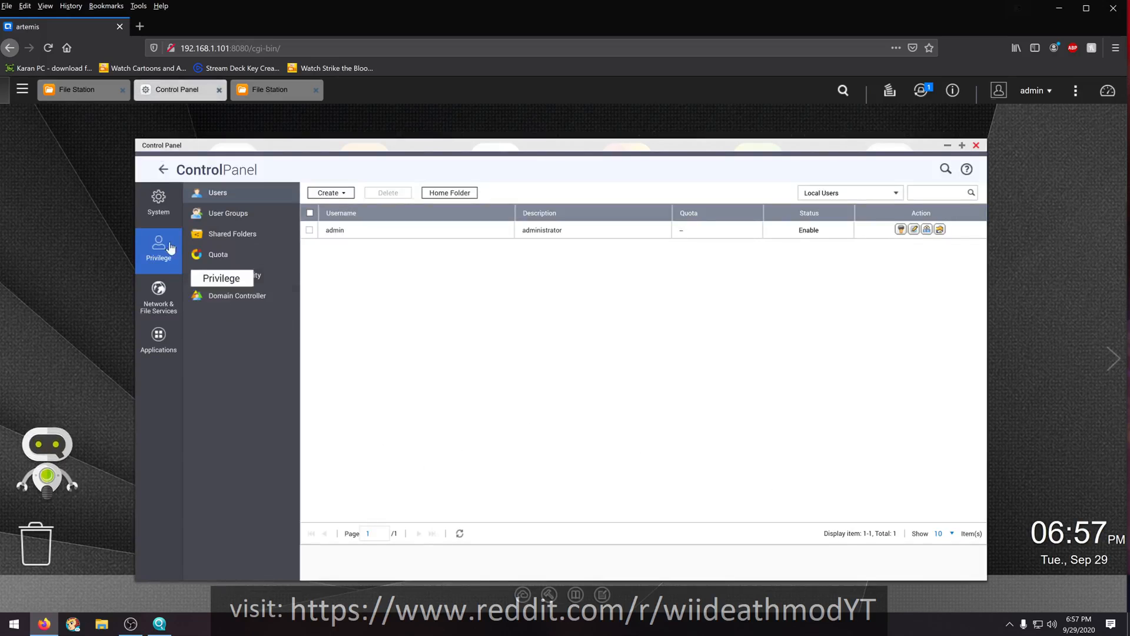
- Review the everyone user group's details, member editing and shared folder permissions, leaving all settings as they are
left_click(230, 216)
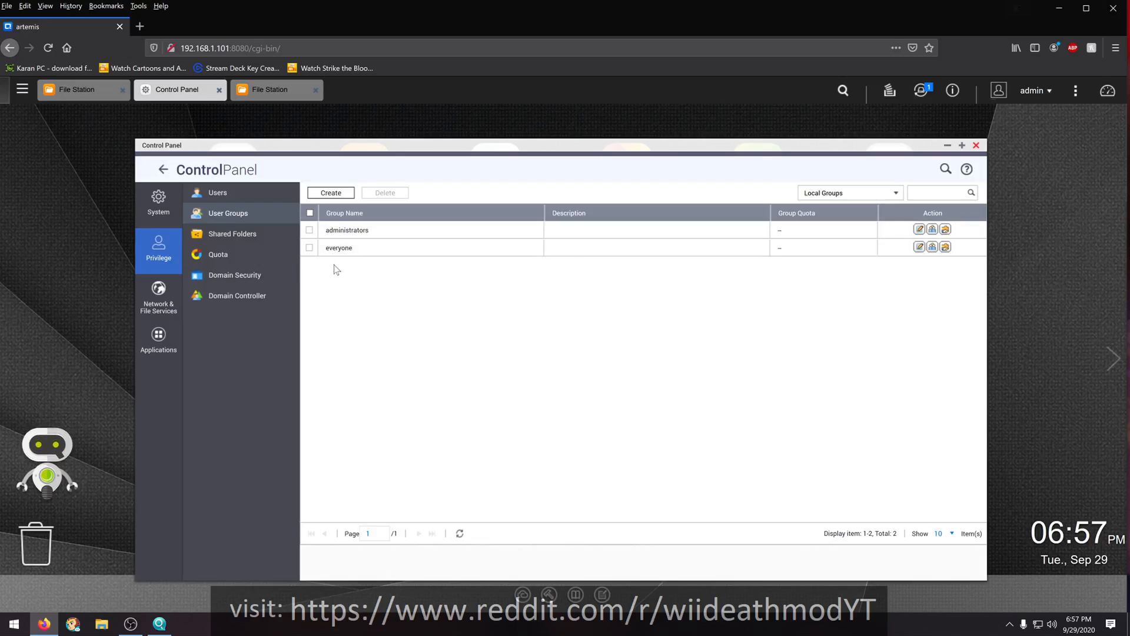
left_click(920, 247)
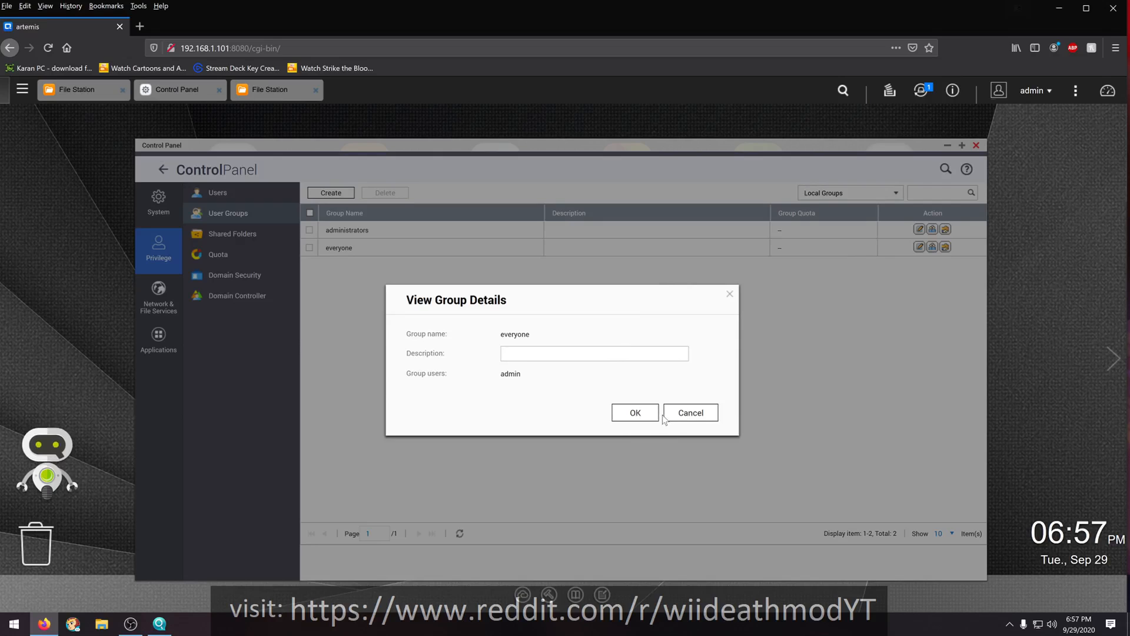
left_click(686, 415)
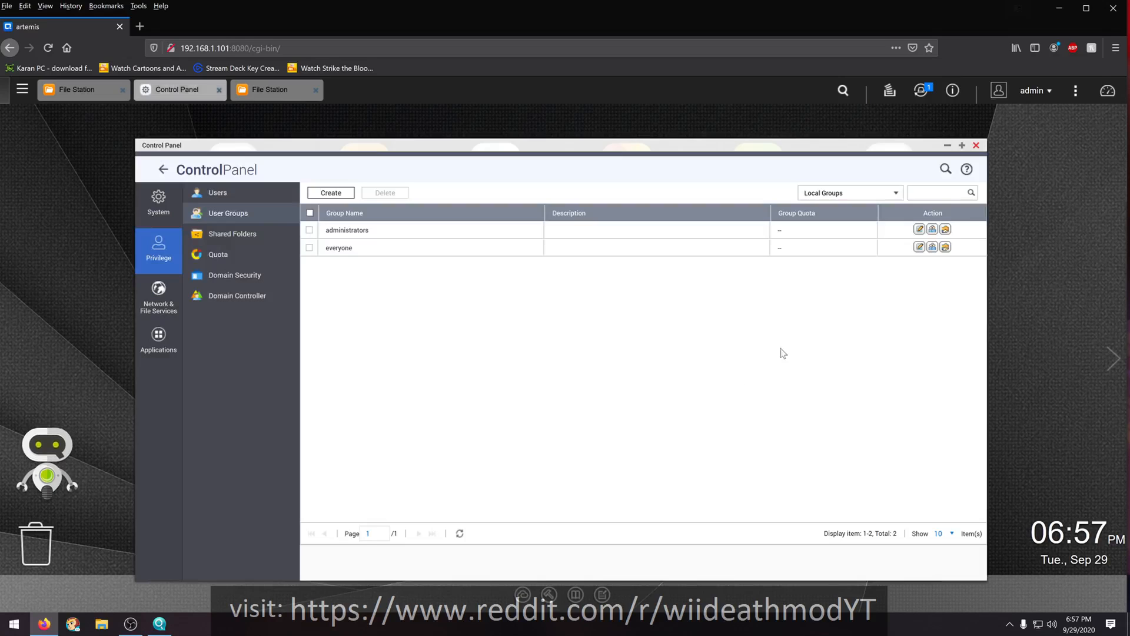
left_click(933, 247)
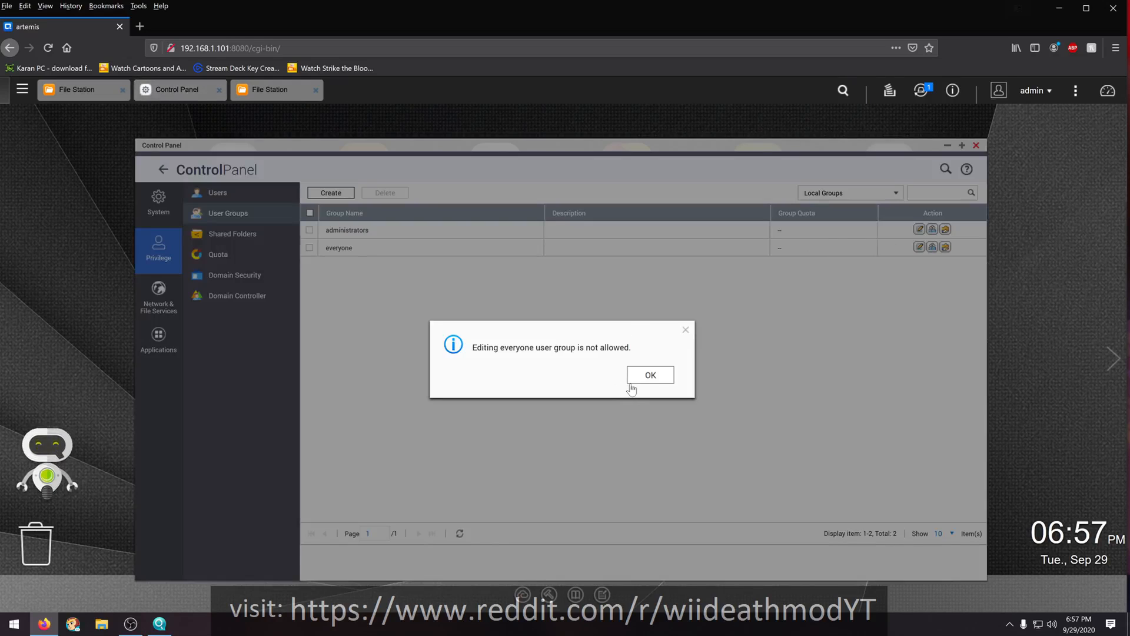
left_click(645, 376)
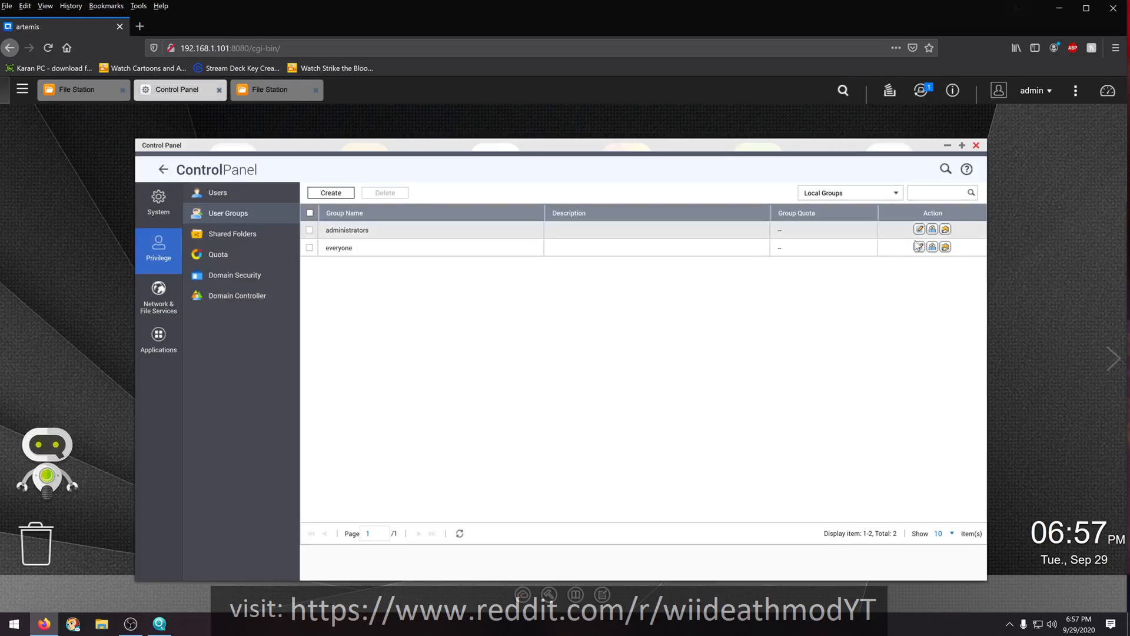
left_click(945, 247)
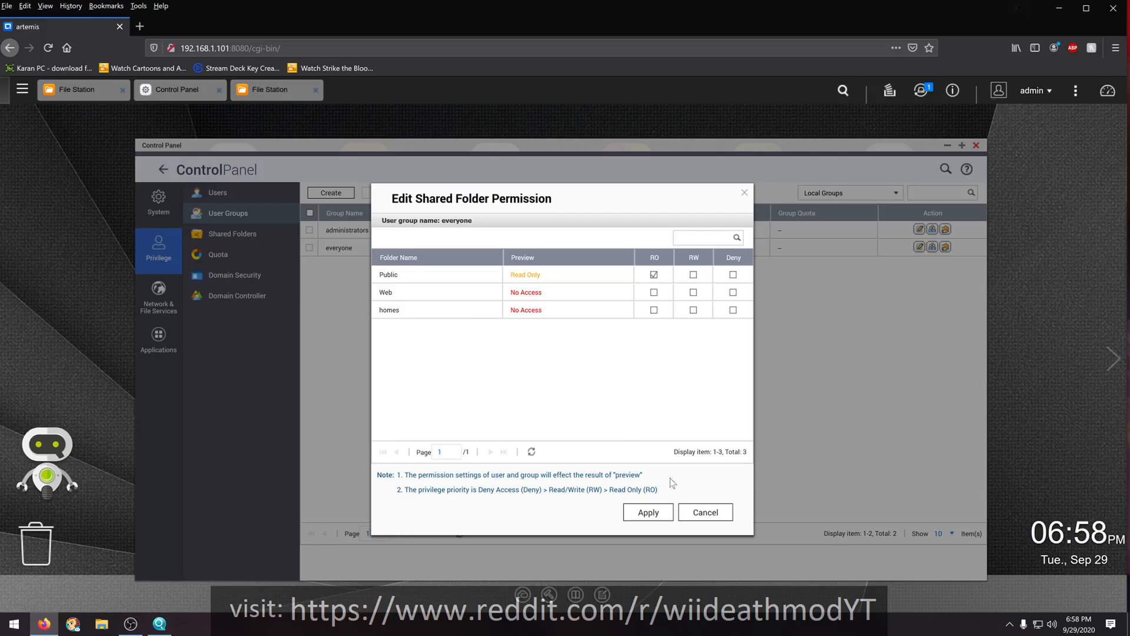
left_click(697, 518)
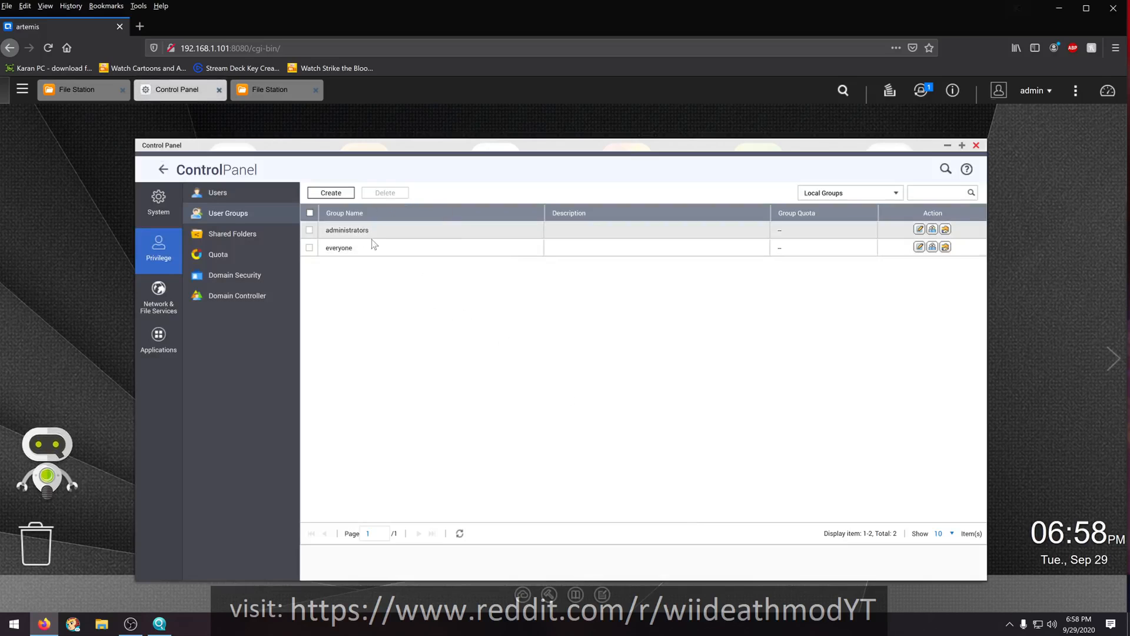
- Review the administrators user group's shared folder permissions, group users and details without changing anything
left_click(946, 229)
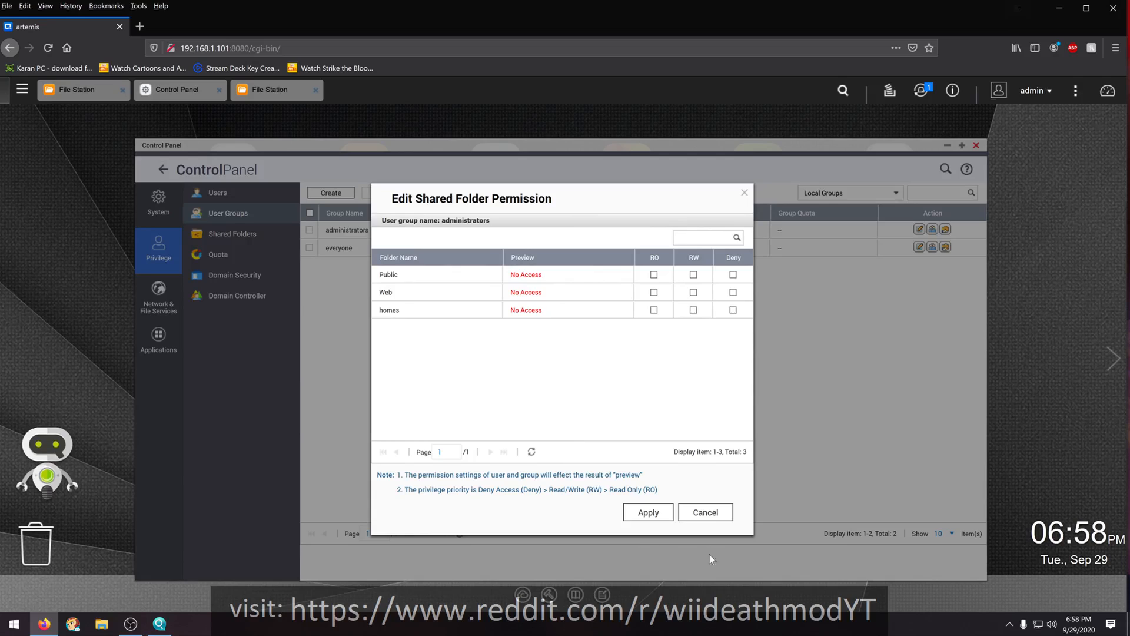
left_click(714, 515)
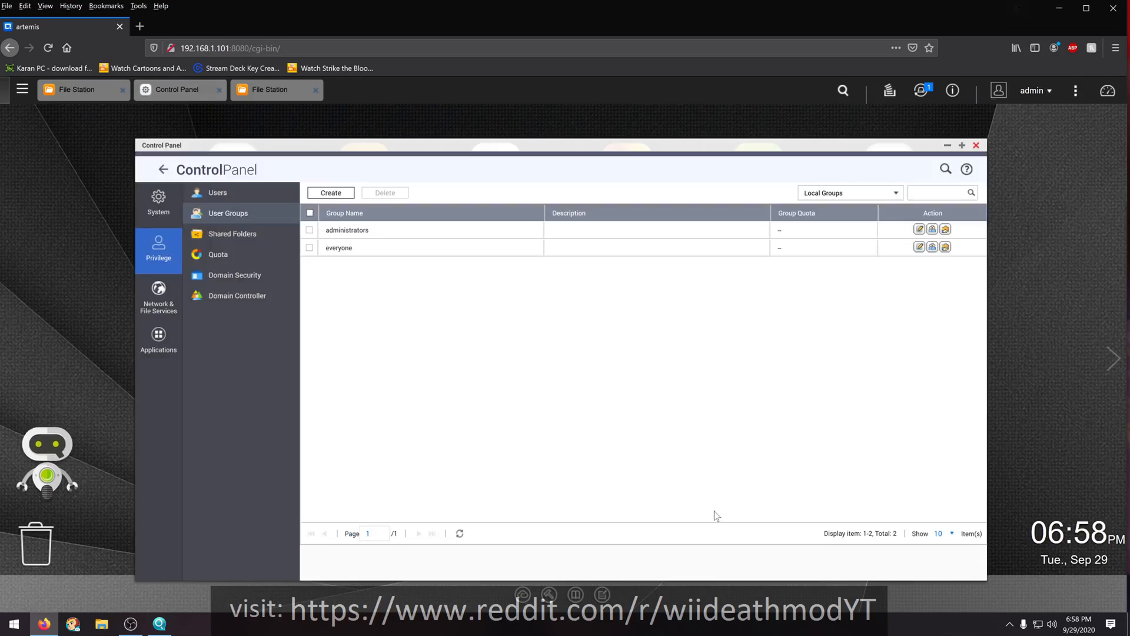
left_click(932, 230)
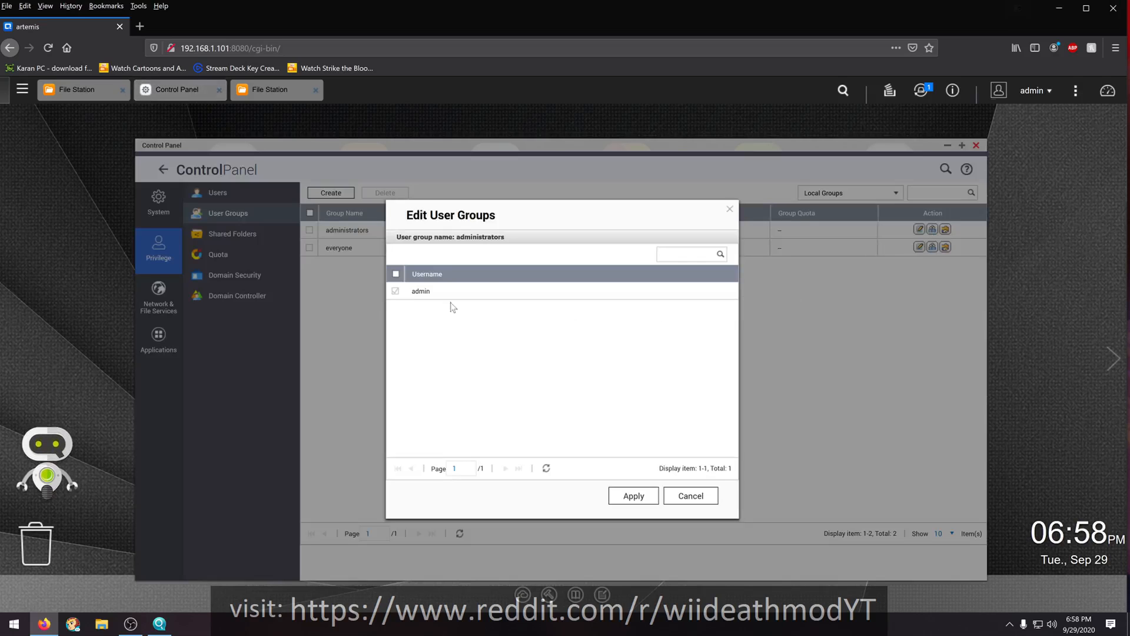
left_click(691, 496)
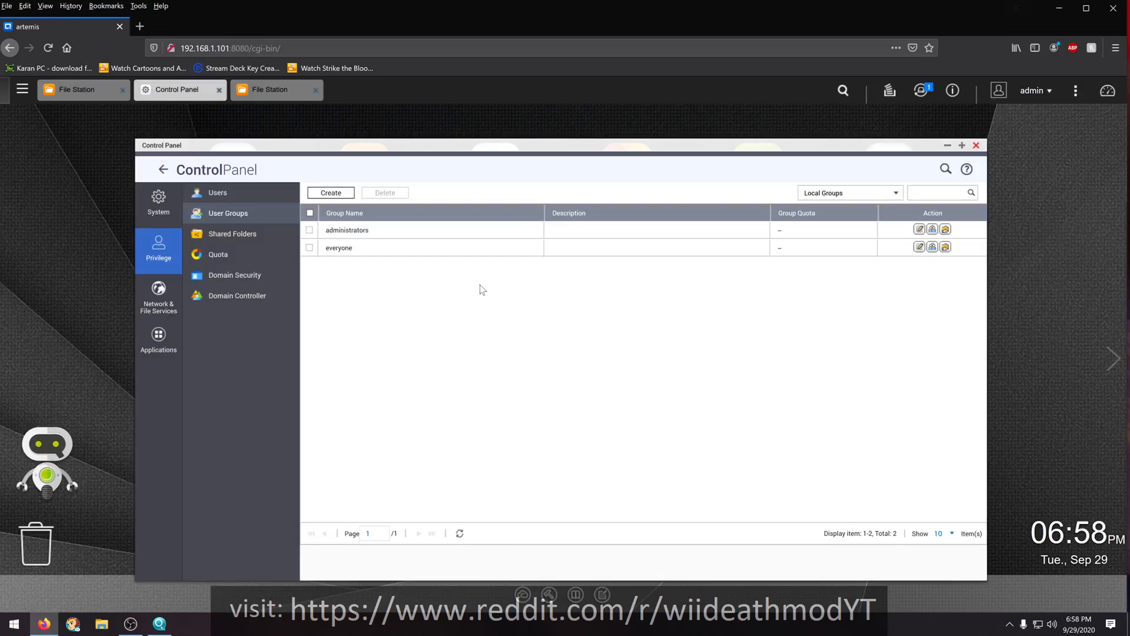
left_click(920, 230)
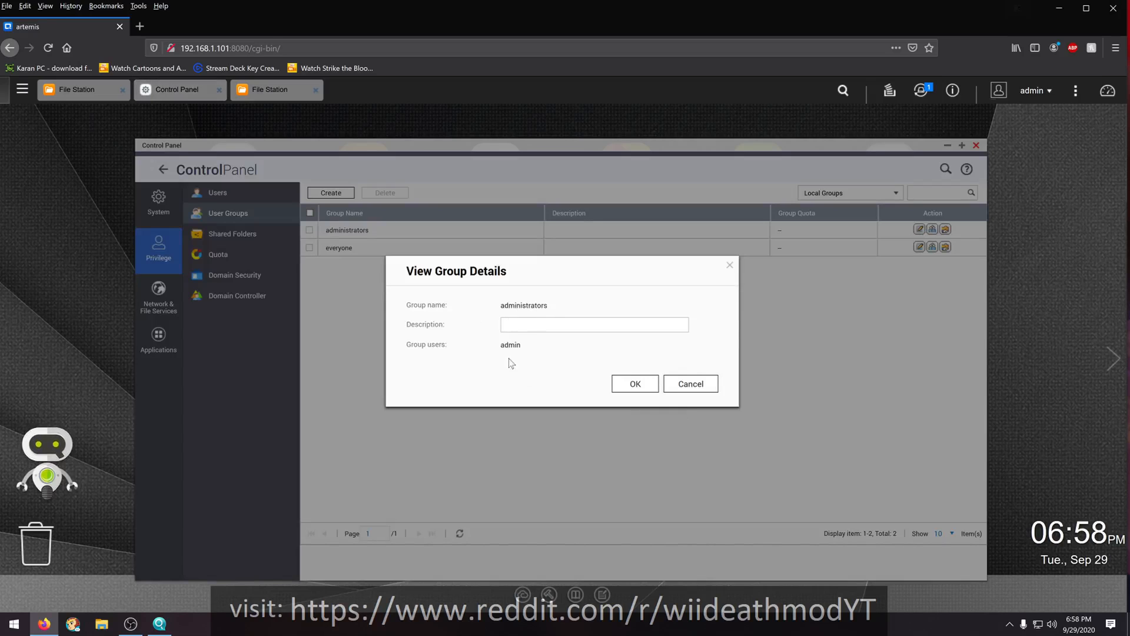
left_click(671, 384)
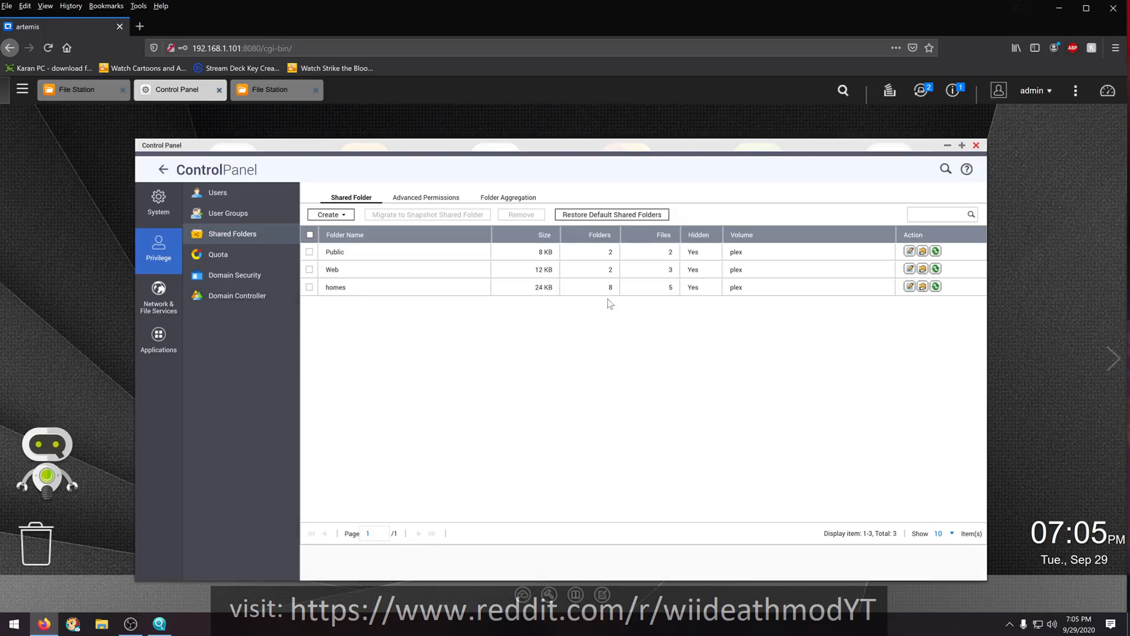
- Begin a new shared folder and name it plex
left_click(340, 218)
left_click(351, 241)
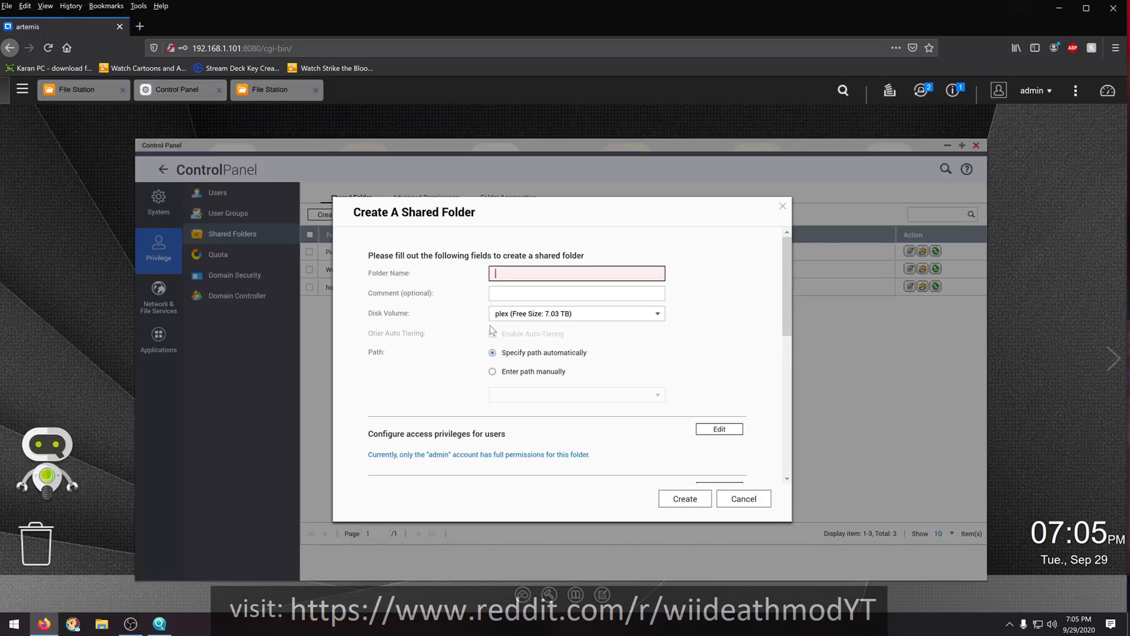
type("plex")
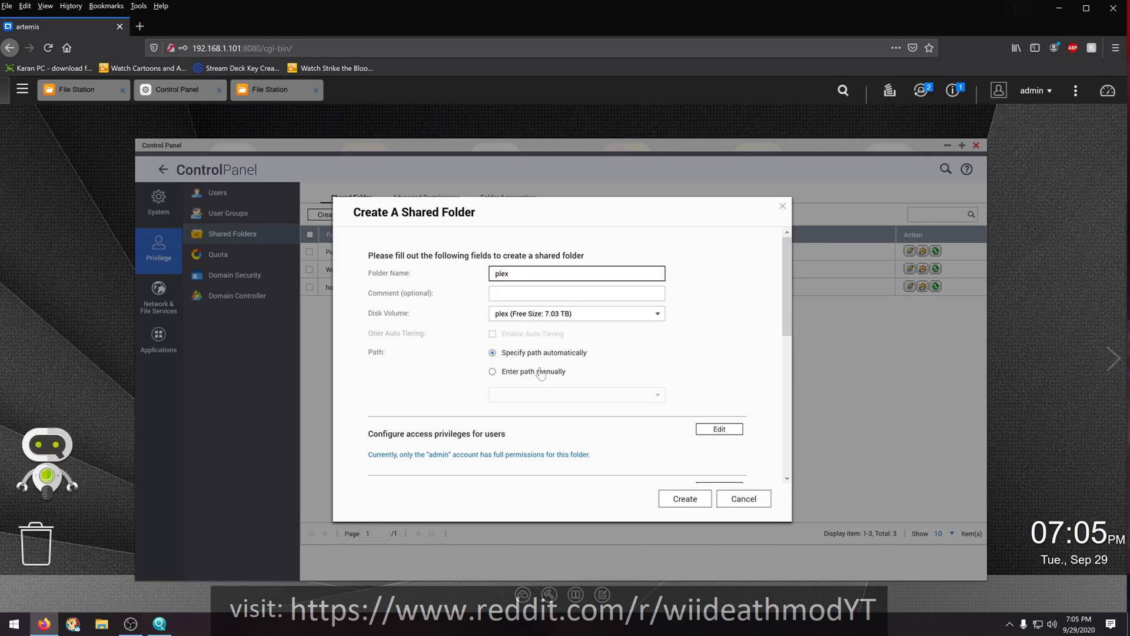
- Grant the non-admin user read/write access, create the shared folder, and dismiss the content source notice so it does not show again
scroll(669, 428, "down", 3)
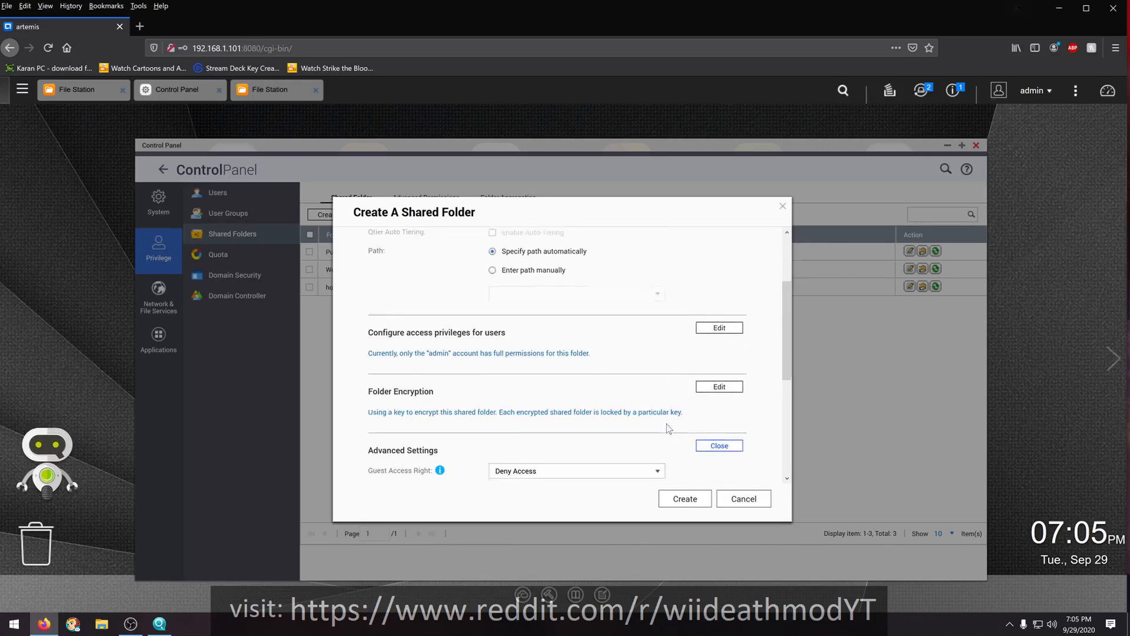
scroll(548, 402, "up", 3)
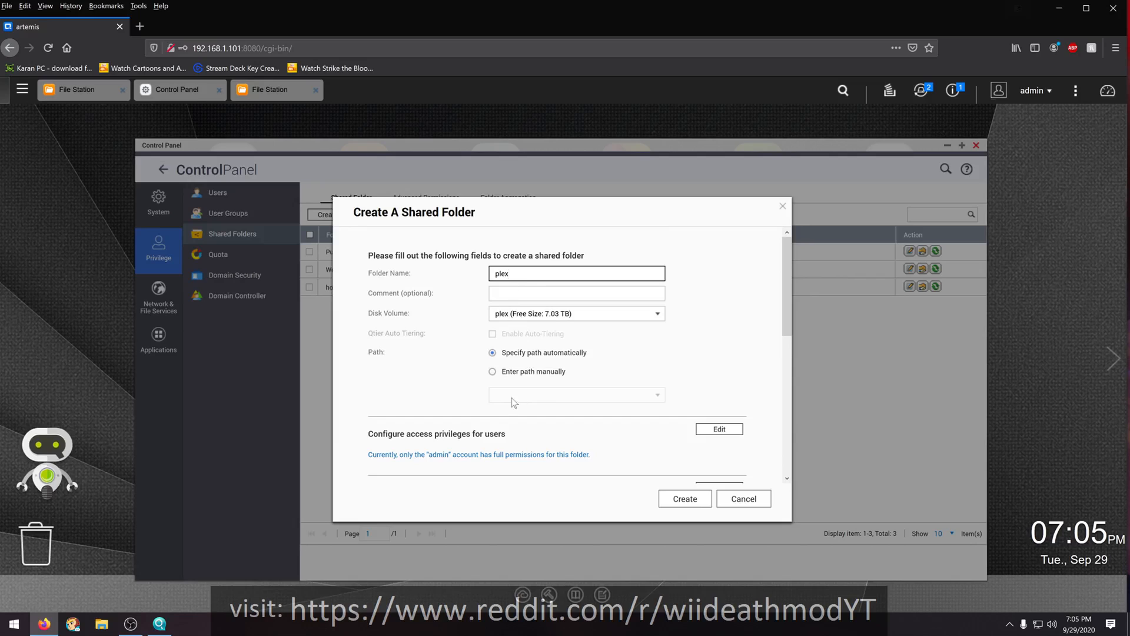
scroll(496, 426, "down", 3)
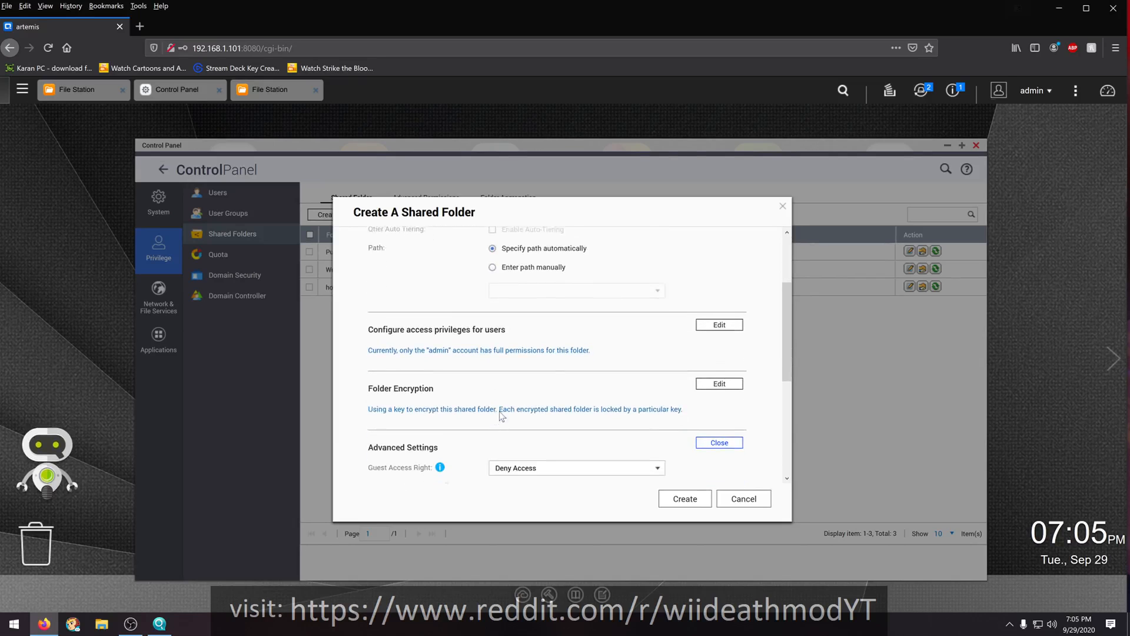
left_click(719, 316)
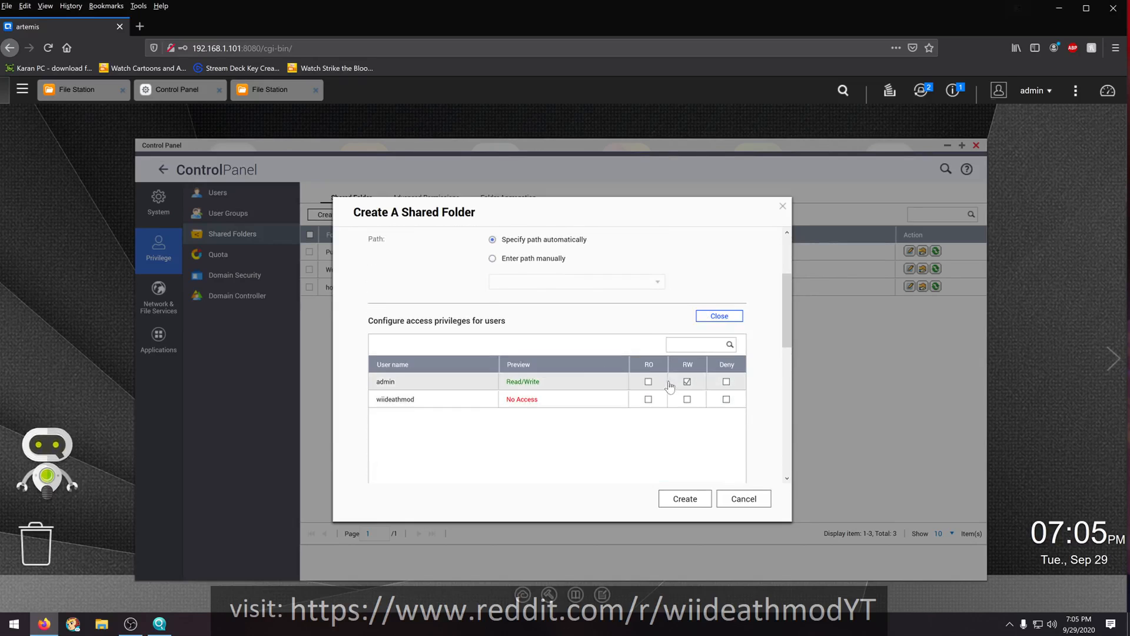
left_click(687, 399)
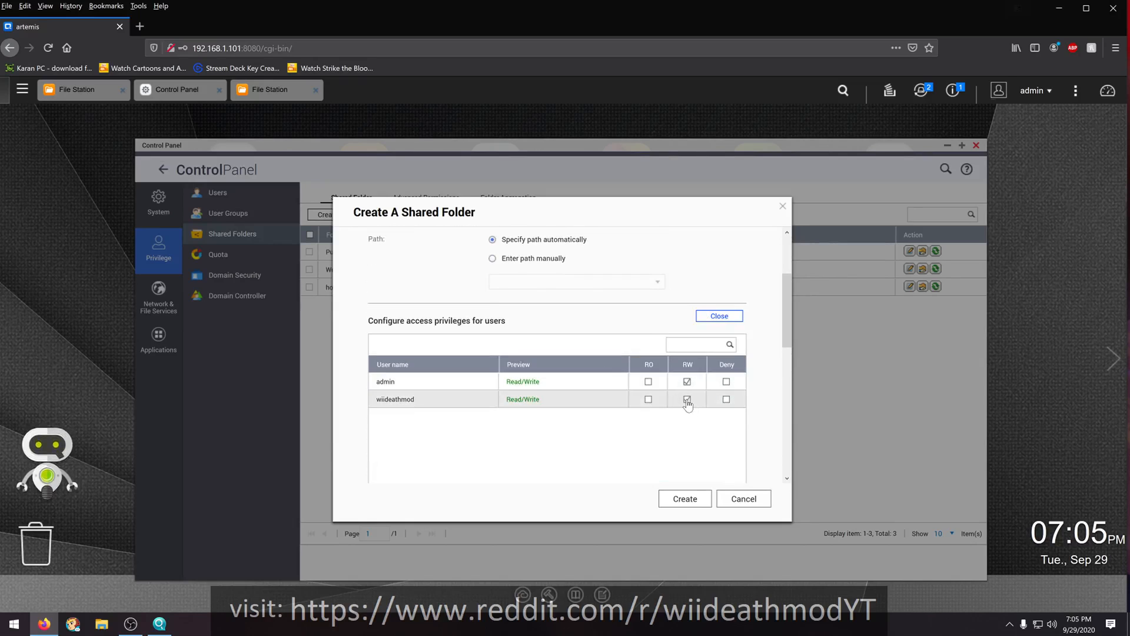
left_click(683, 500)
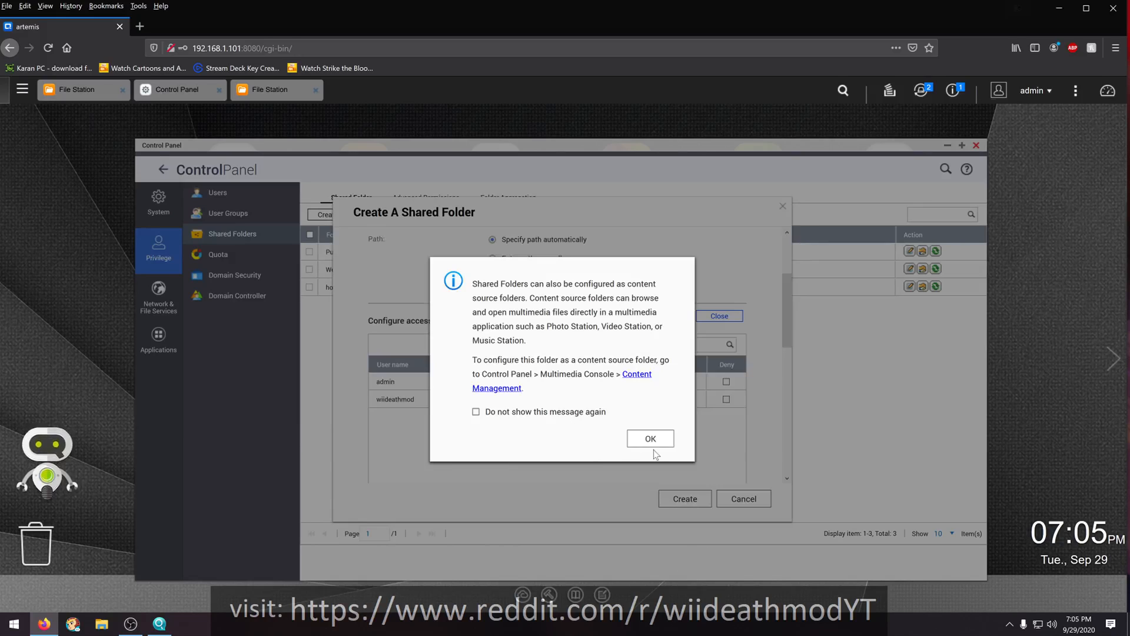
left_click(576, 413)
left_click(650, 442)
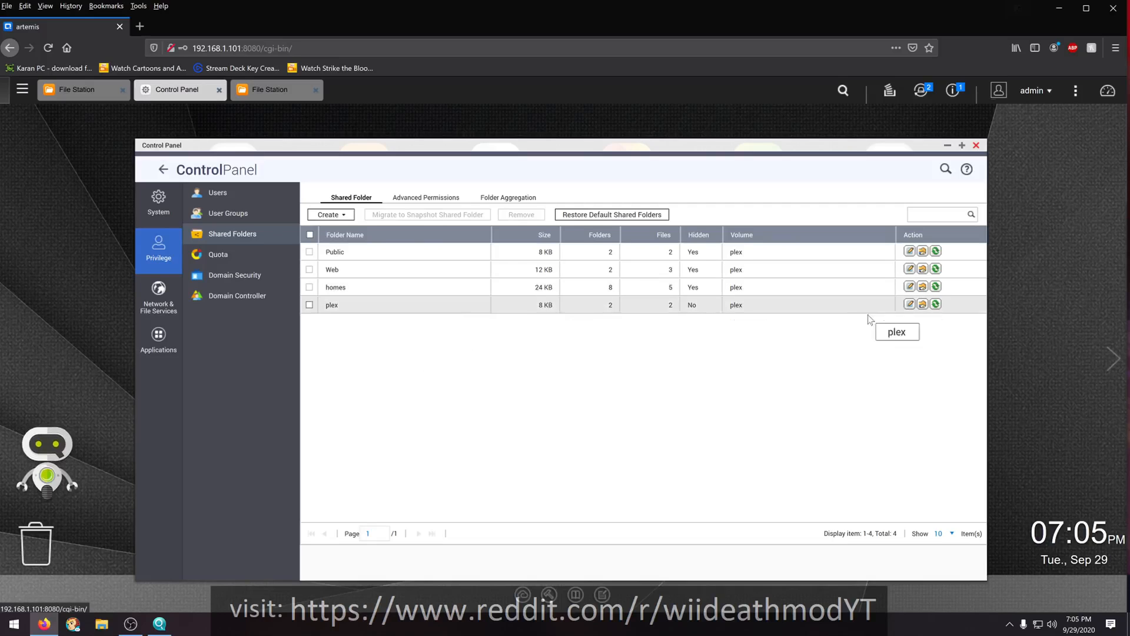
- Review the plex shared folder's user and group permissions and its properties without changing them
left_click(923, 305)
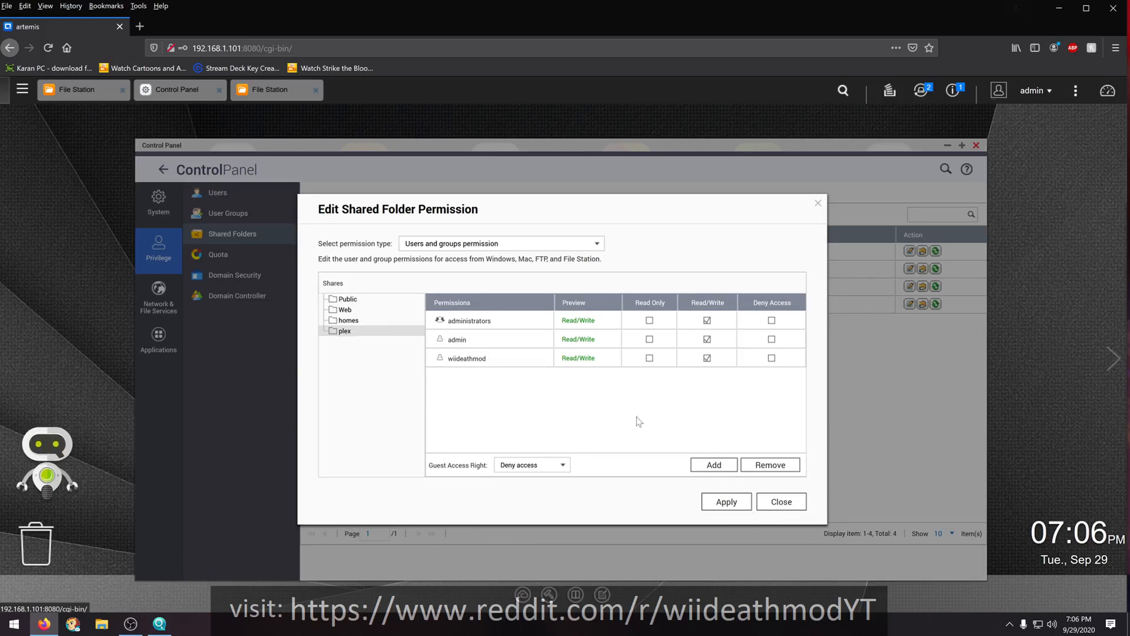
left_click(770, 505)
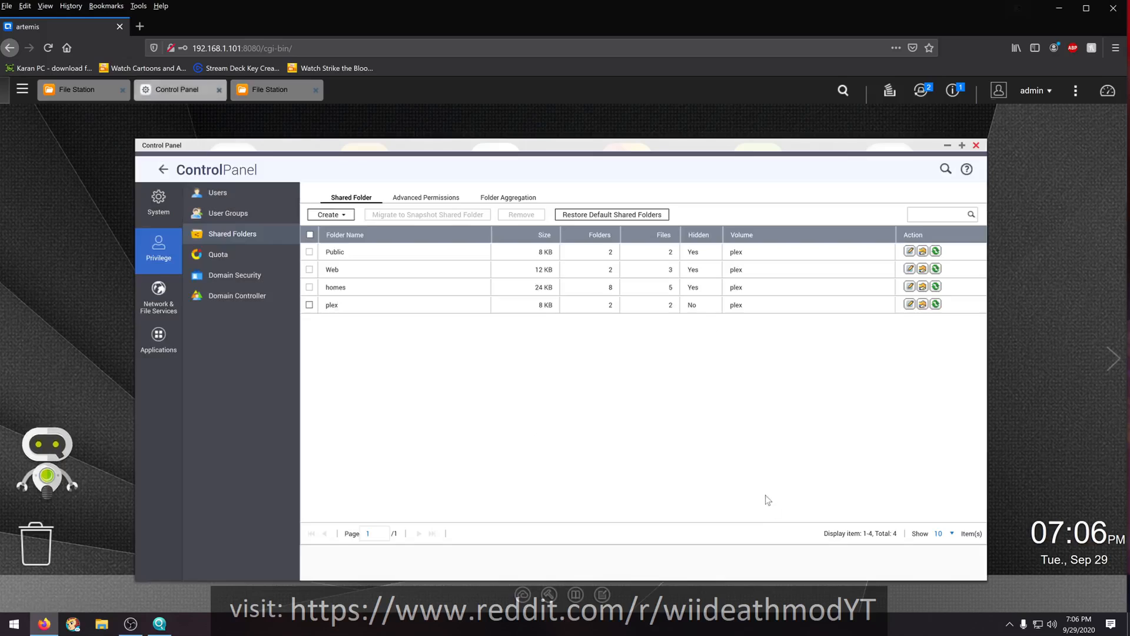
left_click(910, 304)
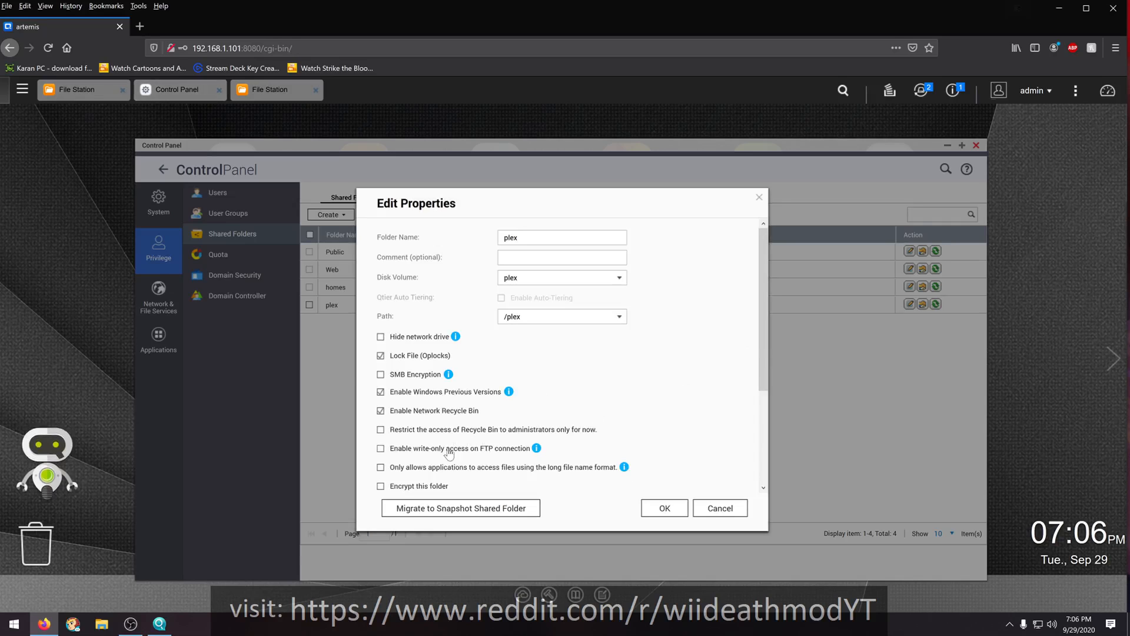
scroll(418, 415, "down", 3)
scroll(410, 414, "down", 1)
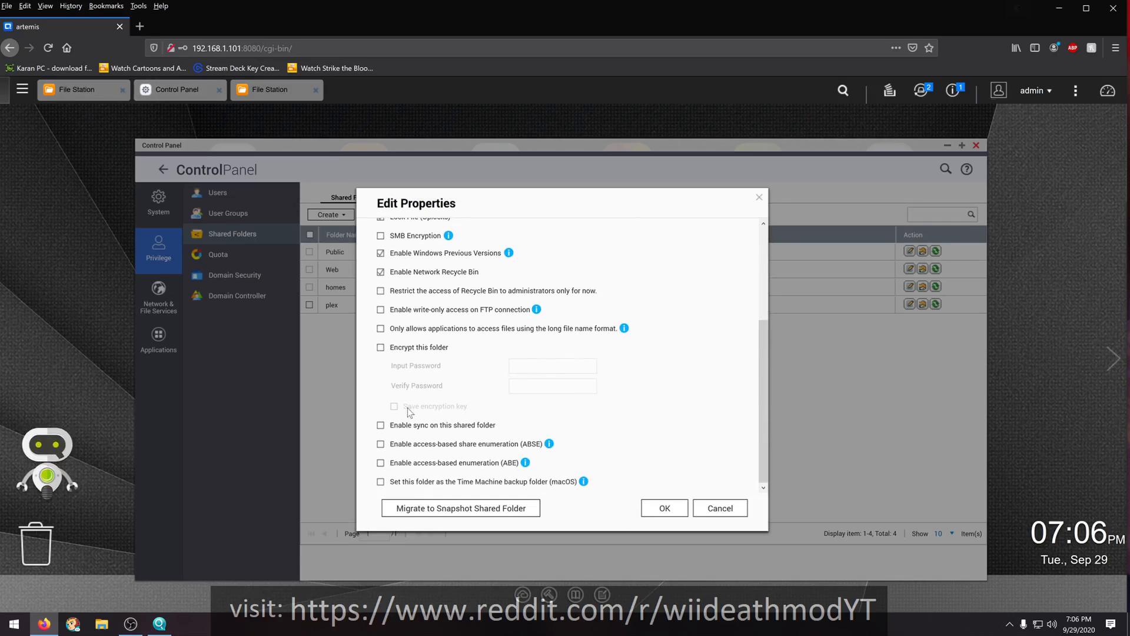
scroll(409, 410, "up", 4)
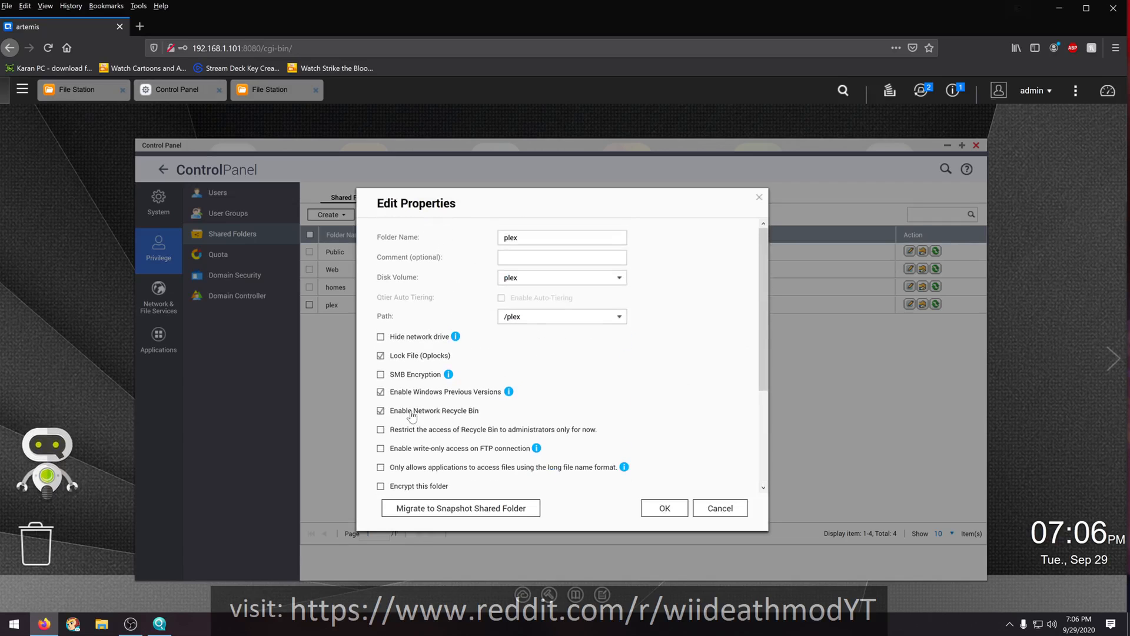
left_click(707, 507)
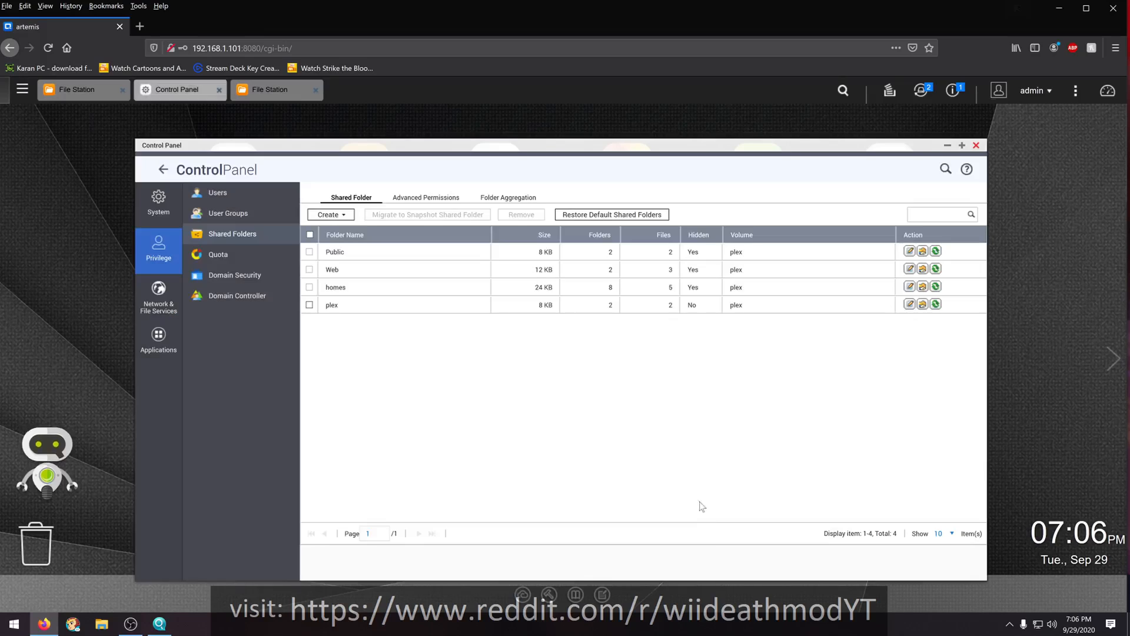
- Review the guest access choices and advanced settings offered for a new shared folder without creating one
left_click(330, 214)
left_click(347, 243)
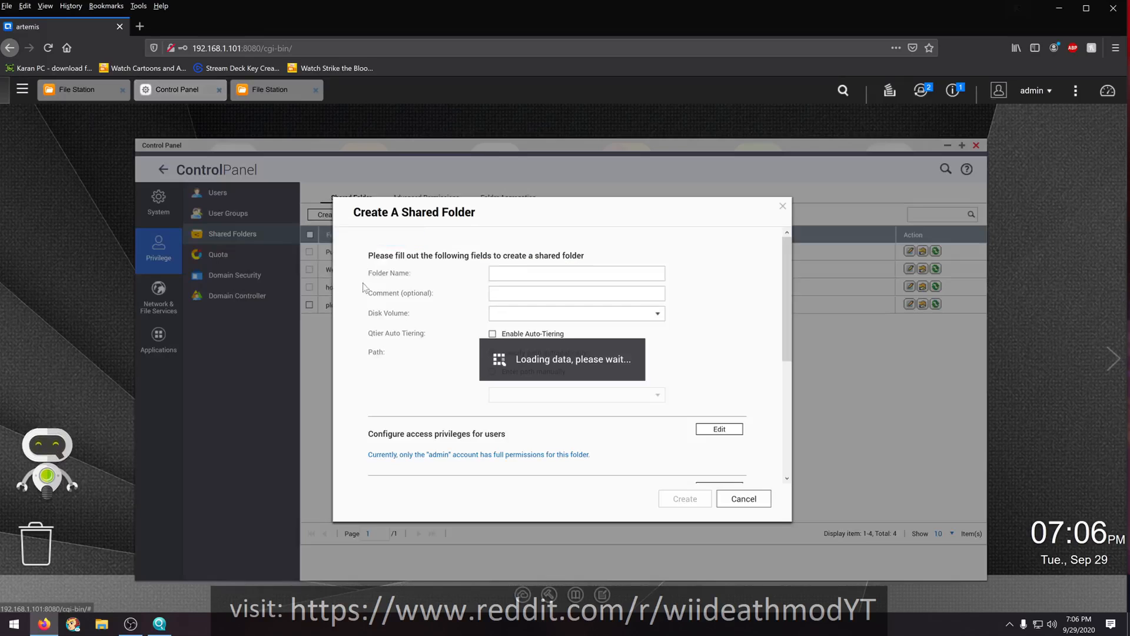
scroll(476, 434, "down", 3)
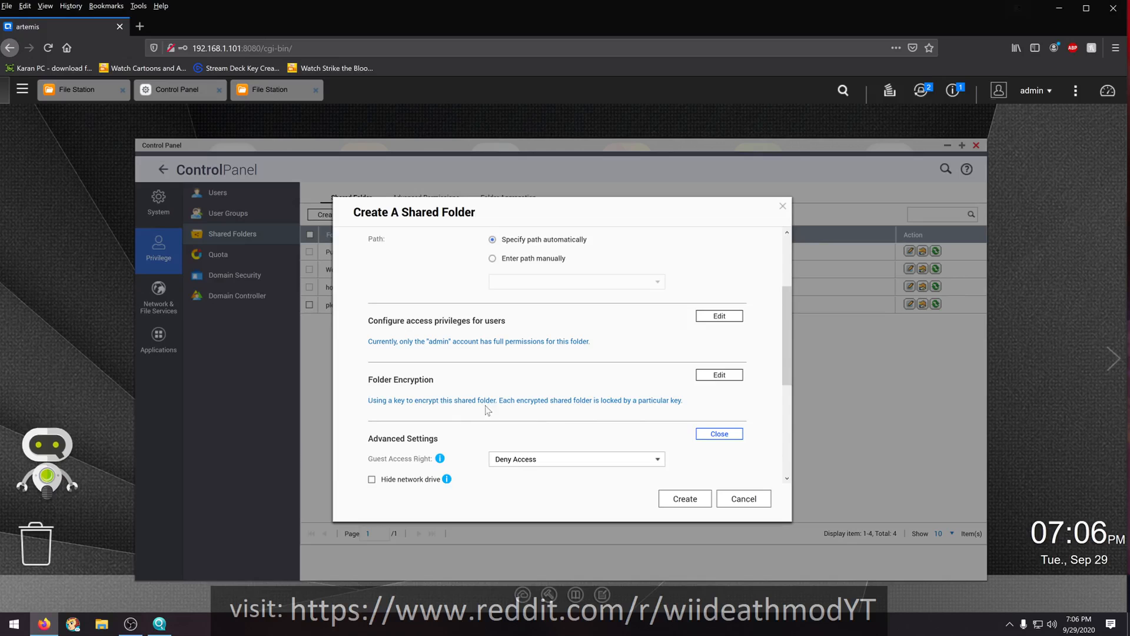
scroll(412, 435, "down", 2)
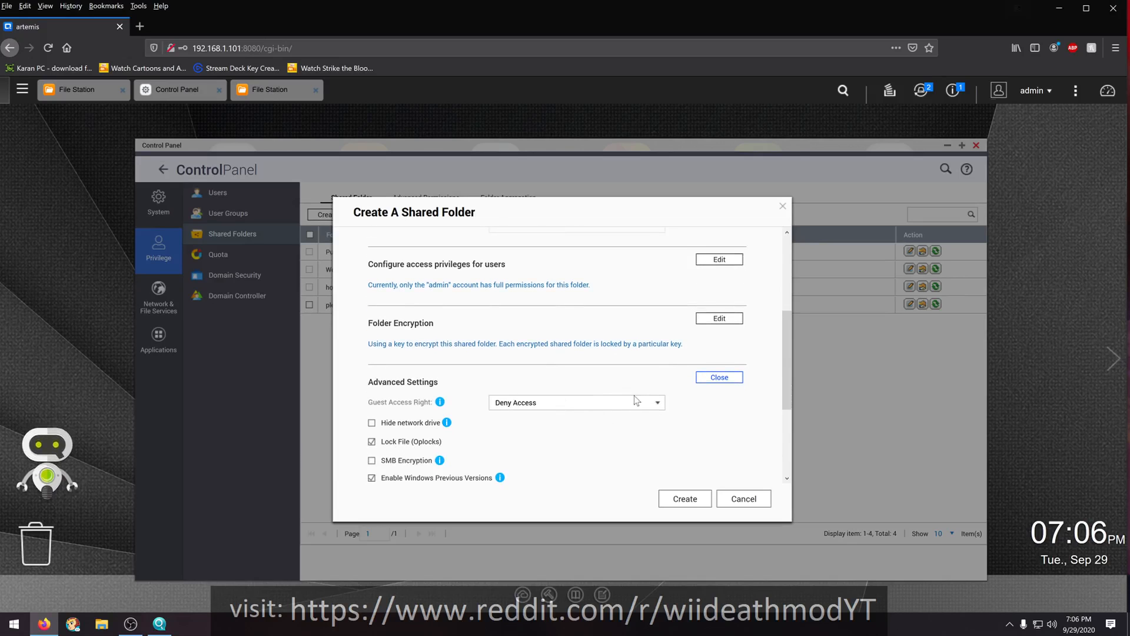
left_click(656, 405)
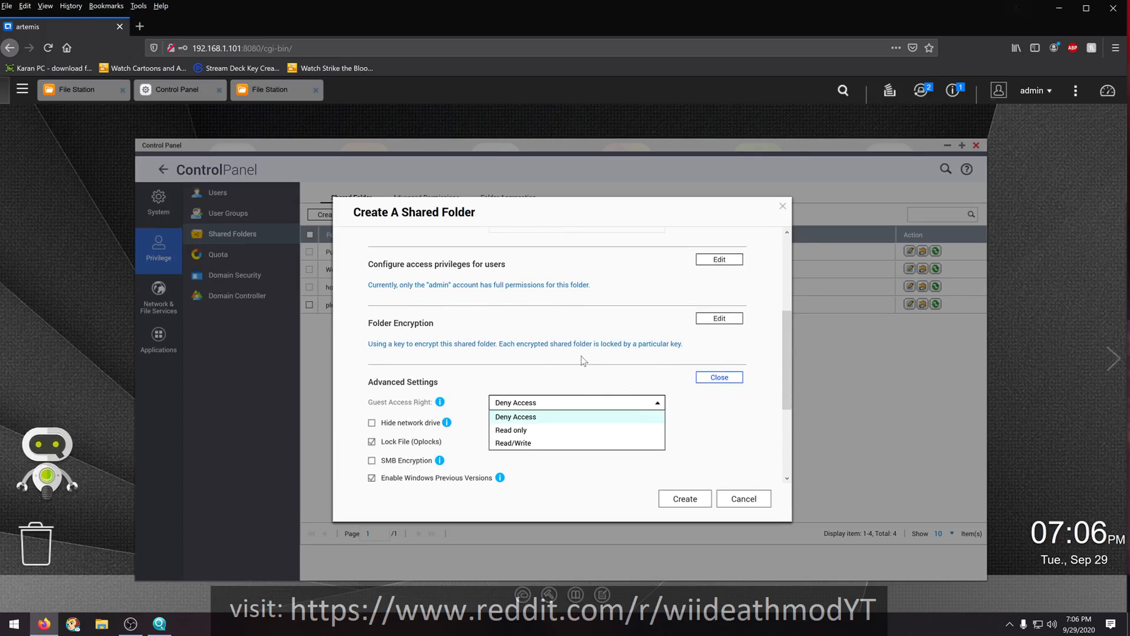
left_click(503, 382)
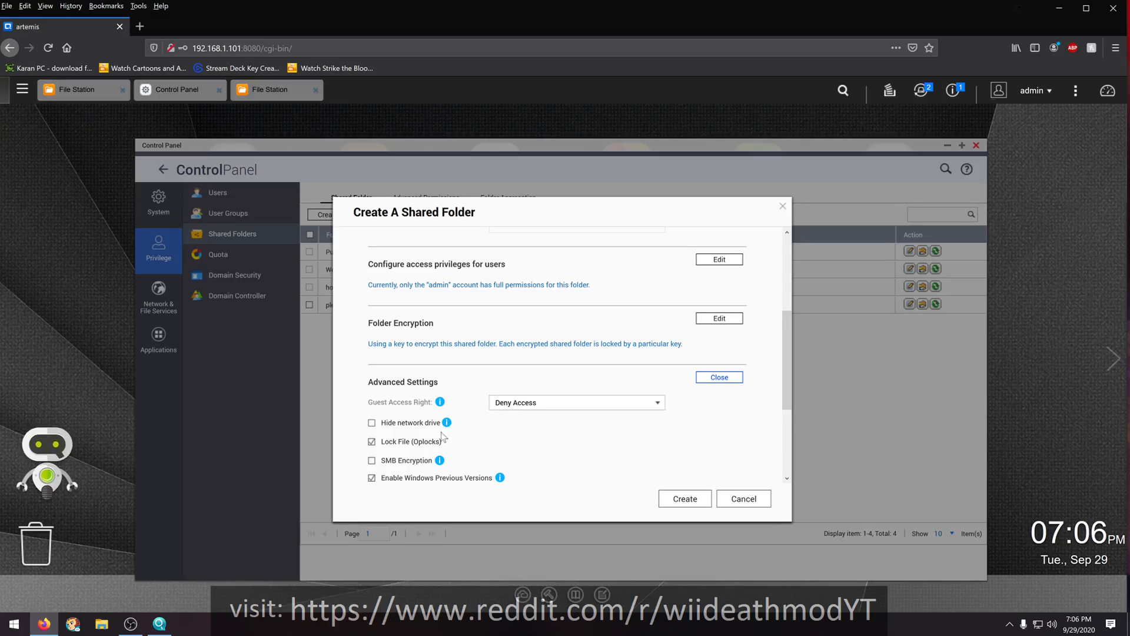
scroll(415, 441, "down", 2)
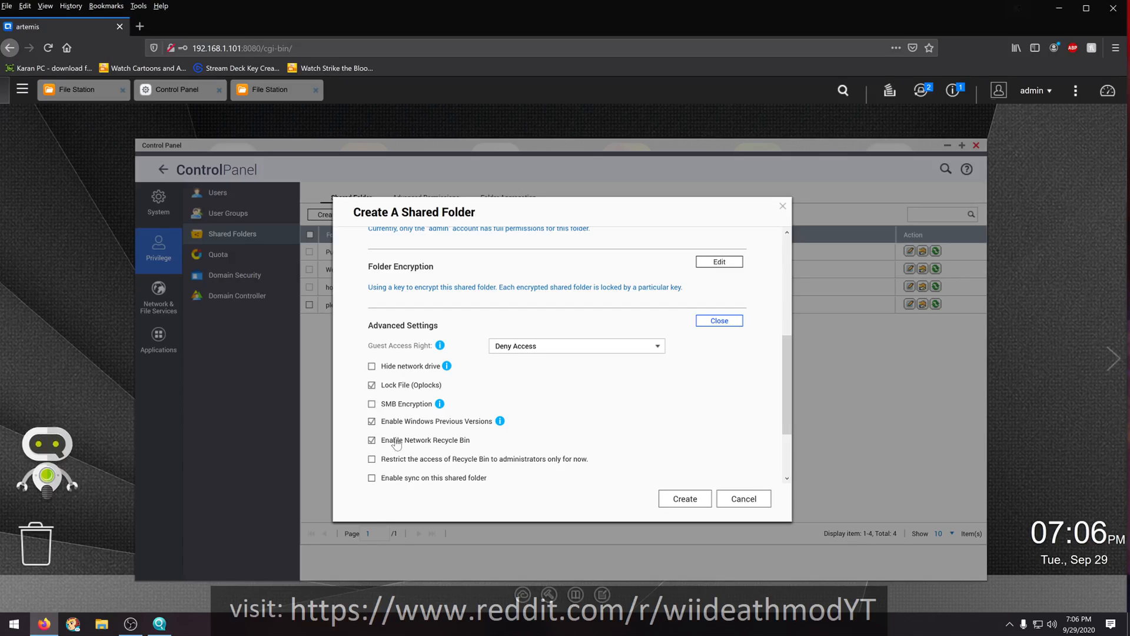
scroll(391, 442, "down", 2)
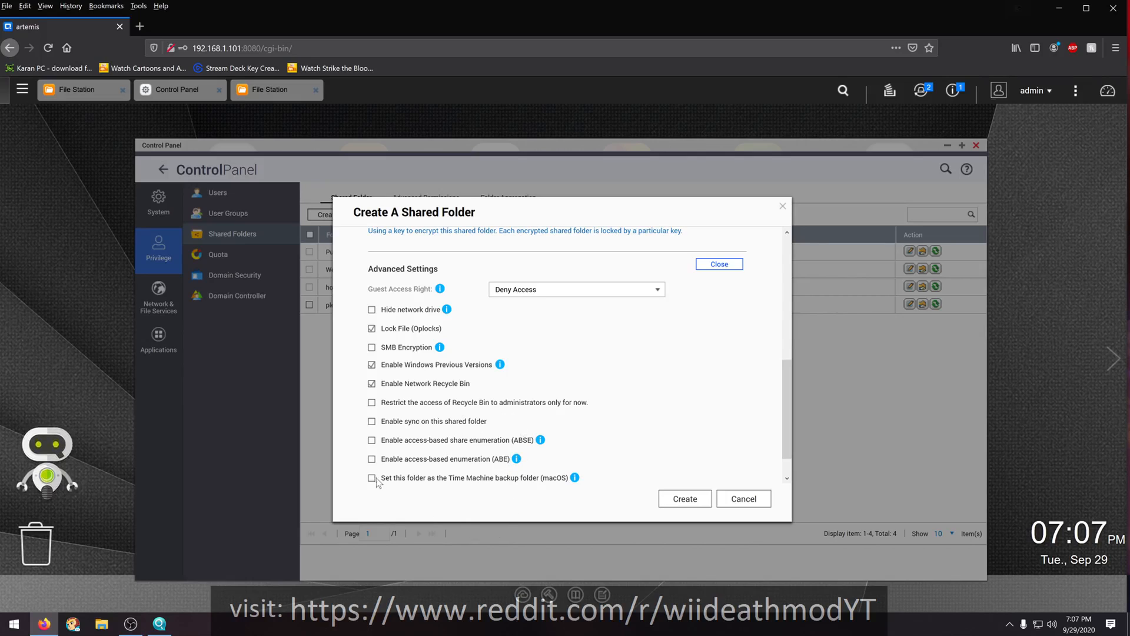
scroll(375, 482, "down", 1)
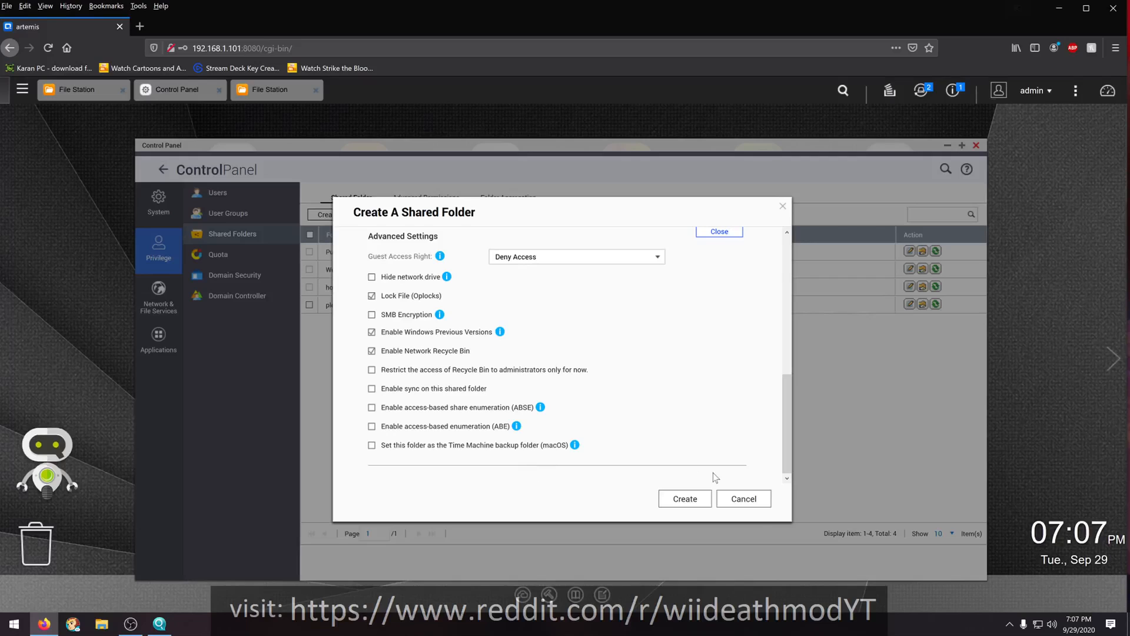
left_click(735, 500)
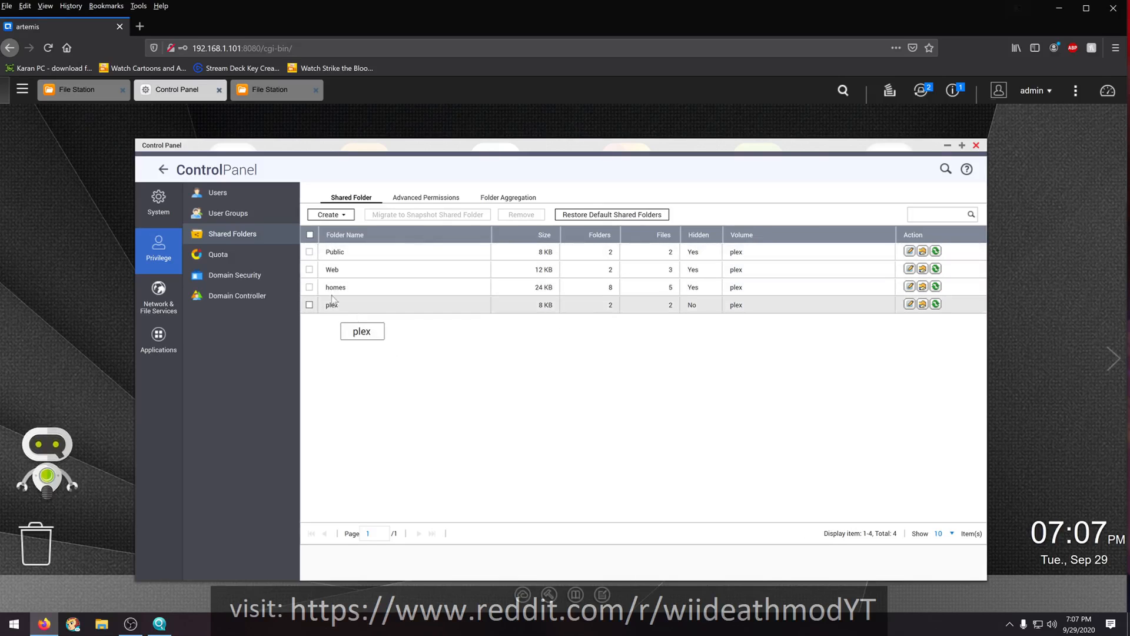
- Check the sharing and Bonjour settings of the connected Brother HL-2140 USB printer without changing them
left_click(244, 218)
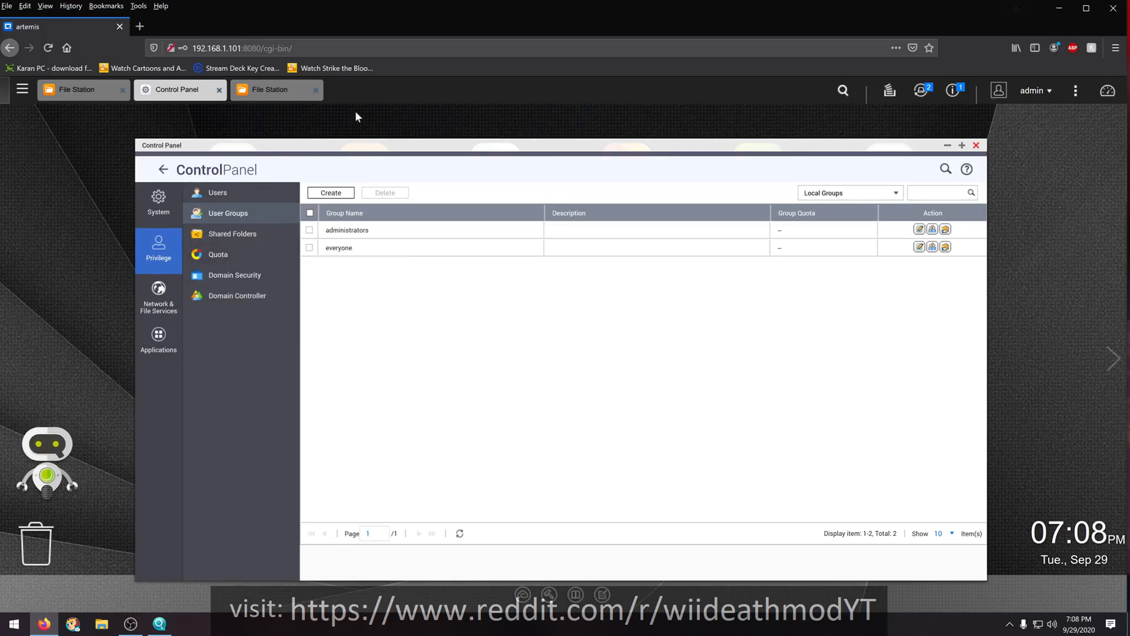
left_click(927, 88)
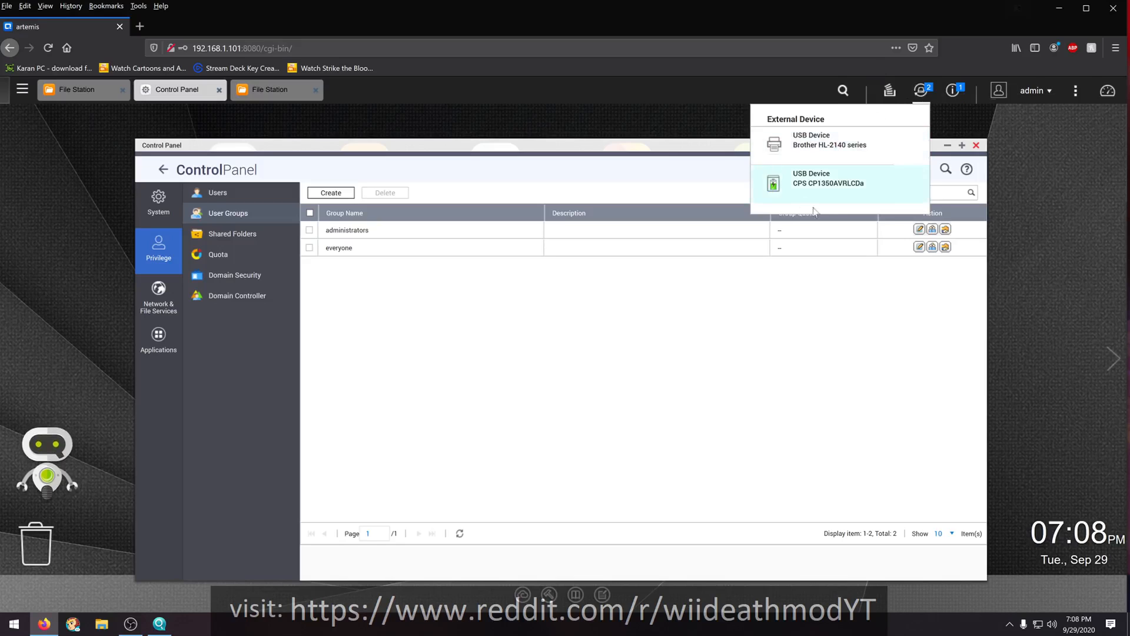
left_click(822, 146)
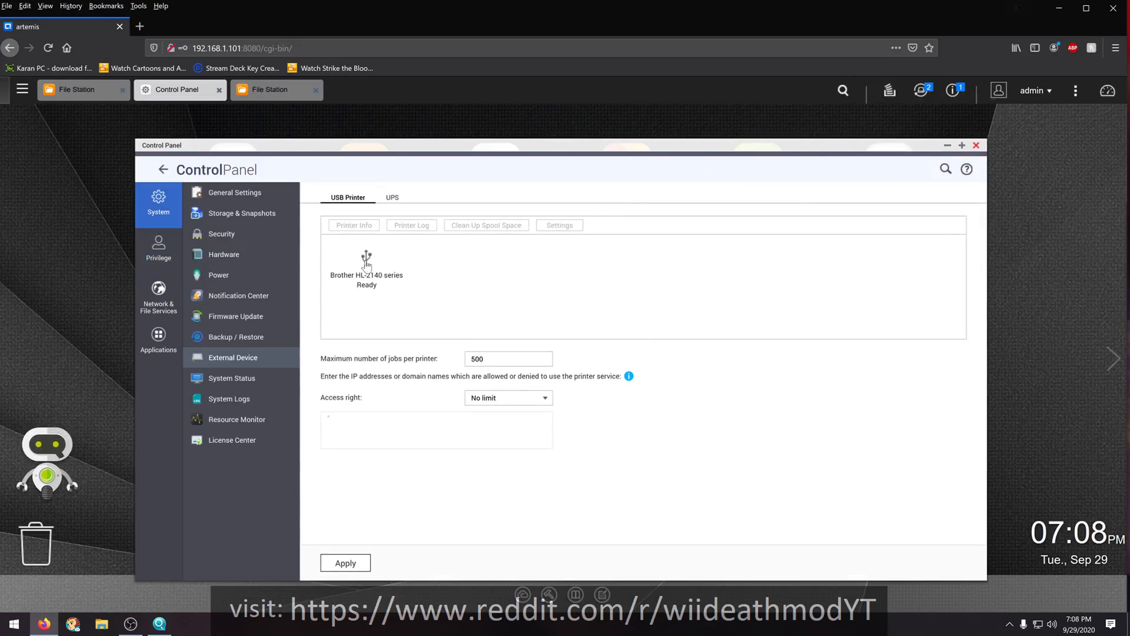
left_click(366, 262)
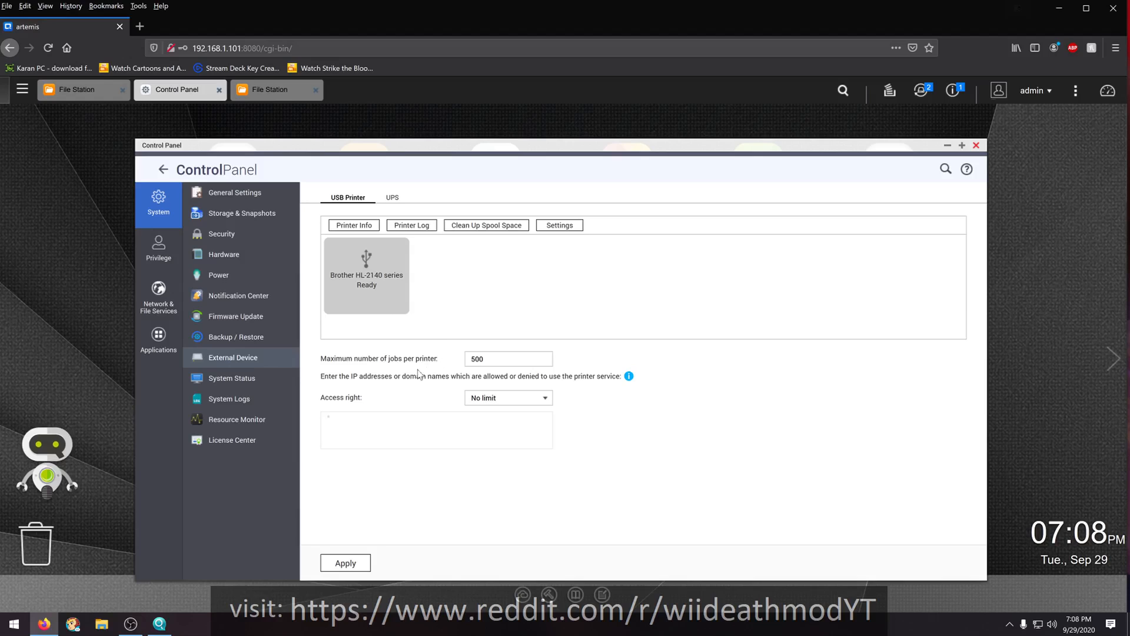
left_click(559, 223)
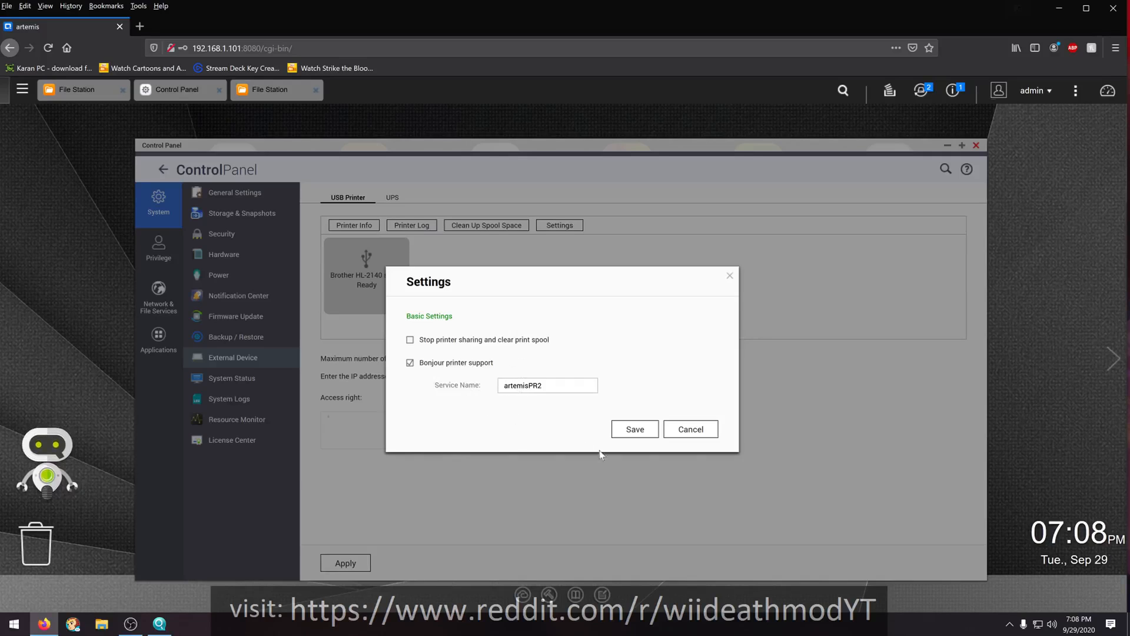
left_click(686, 436)
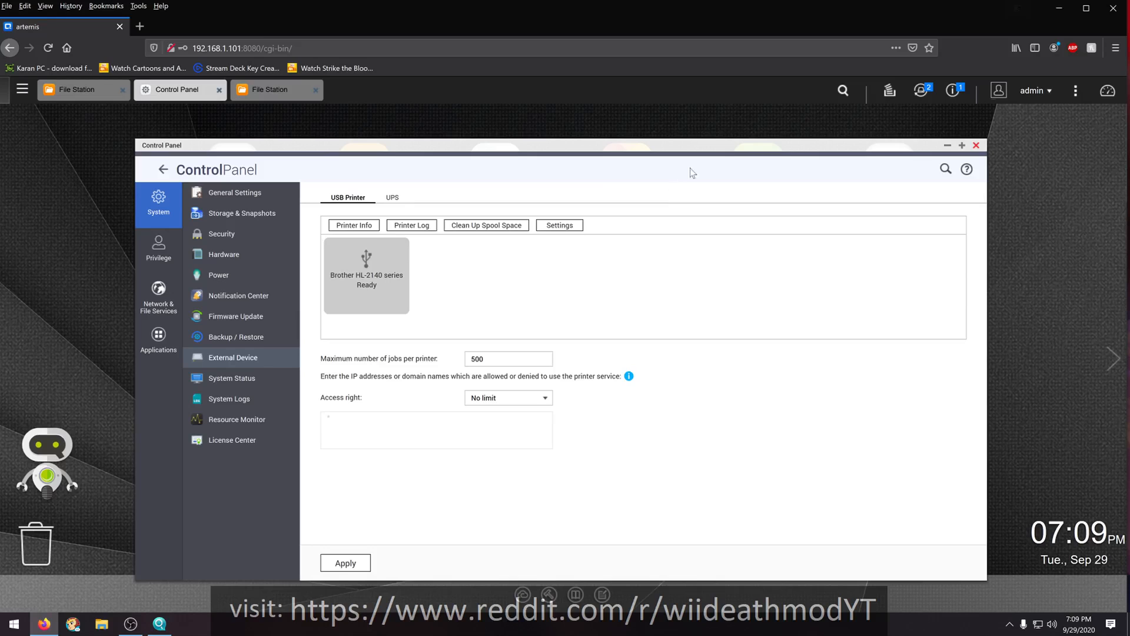
- Close the Control Panel and open App Center to view the installed apps
left_click(979, 145)
left_click(977, 146)
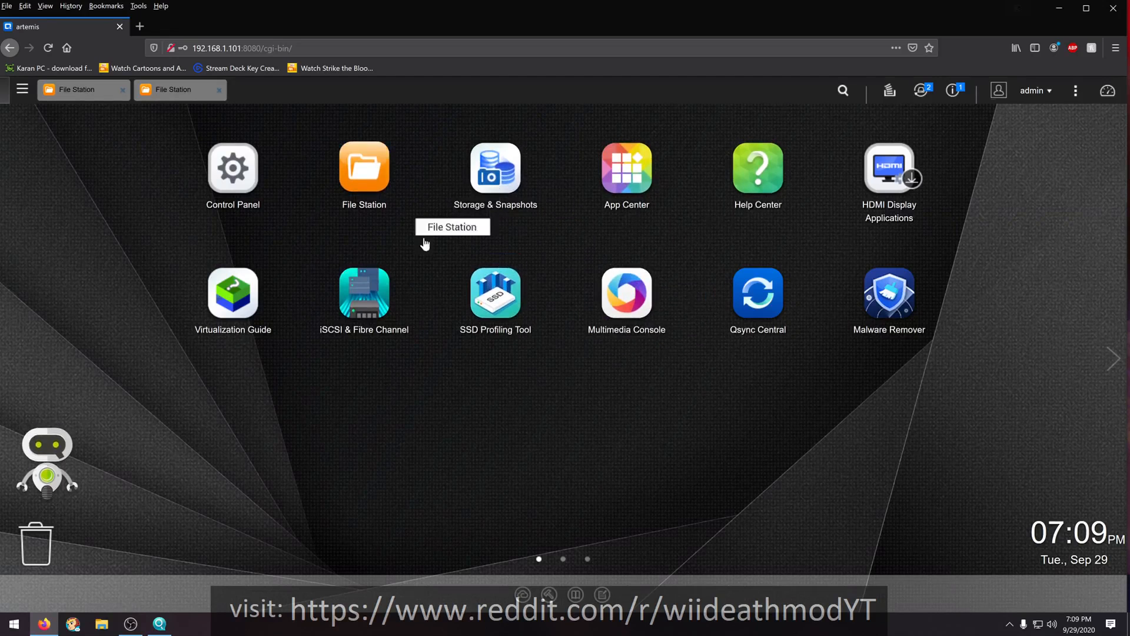
left_click(632, 166)
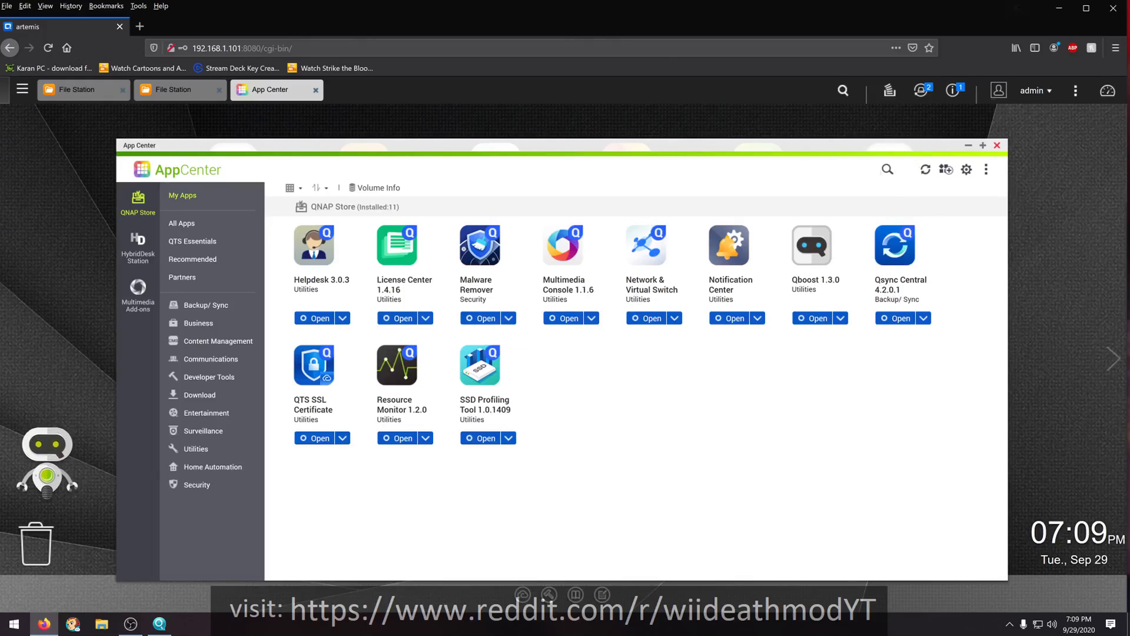
- Open plex.tv in a new browser tab and go to its Get Plex downloads page
left_click(144, 27)
left_click(185, 39)
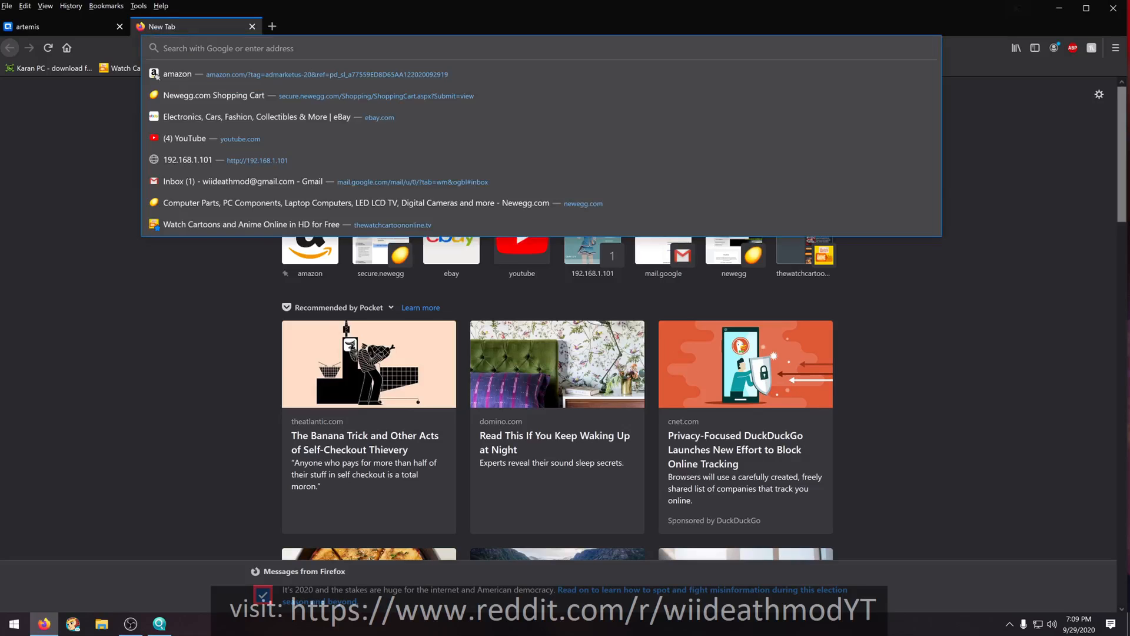
type("plex.tv/")
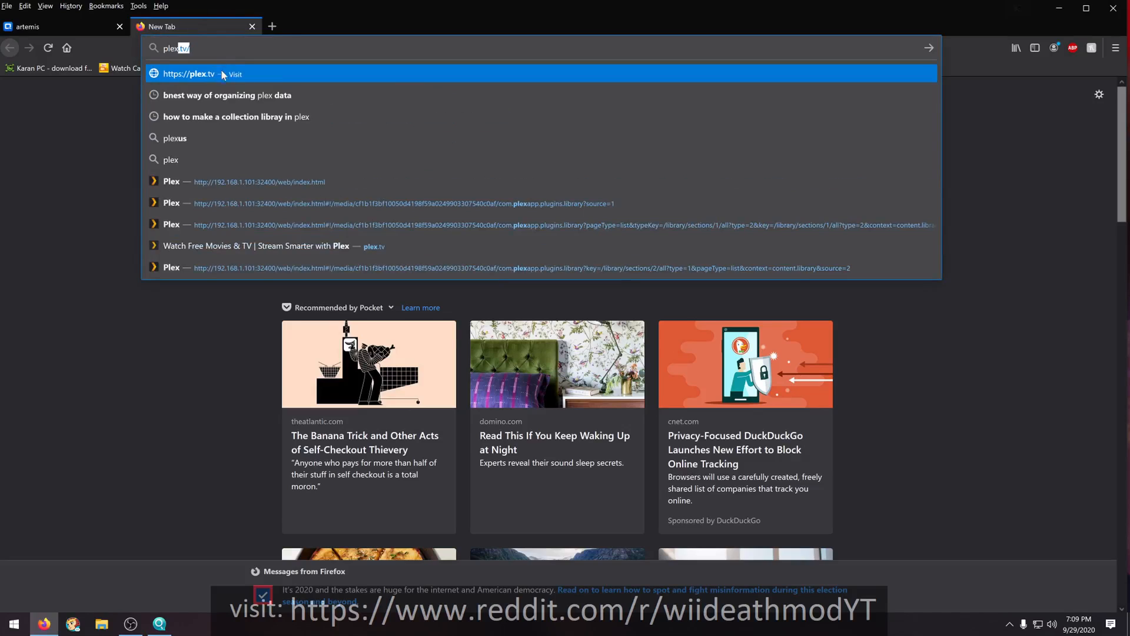
left_click(189, 79)
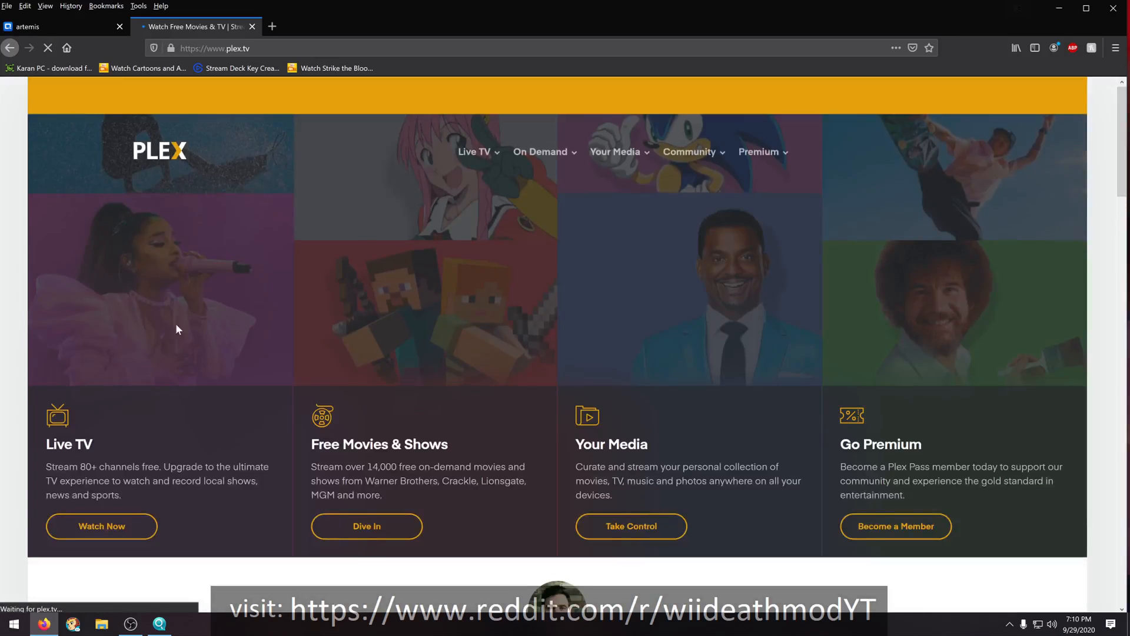
scroll(418, 242, "down", 3)
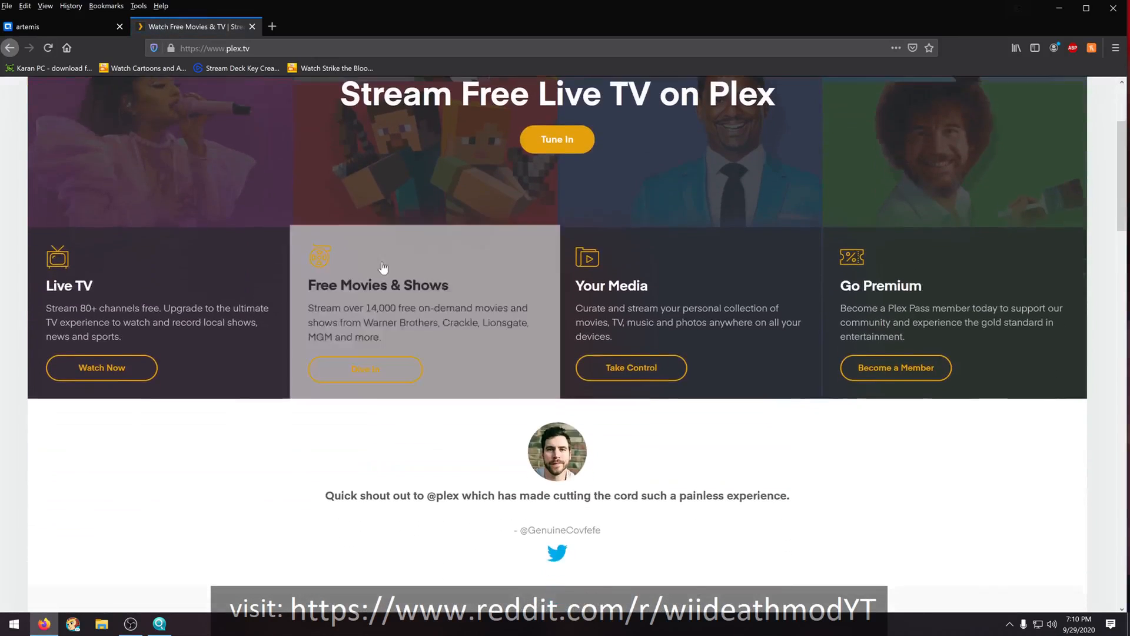
scroll(382, 268, "down", 8)
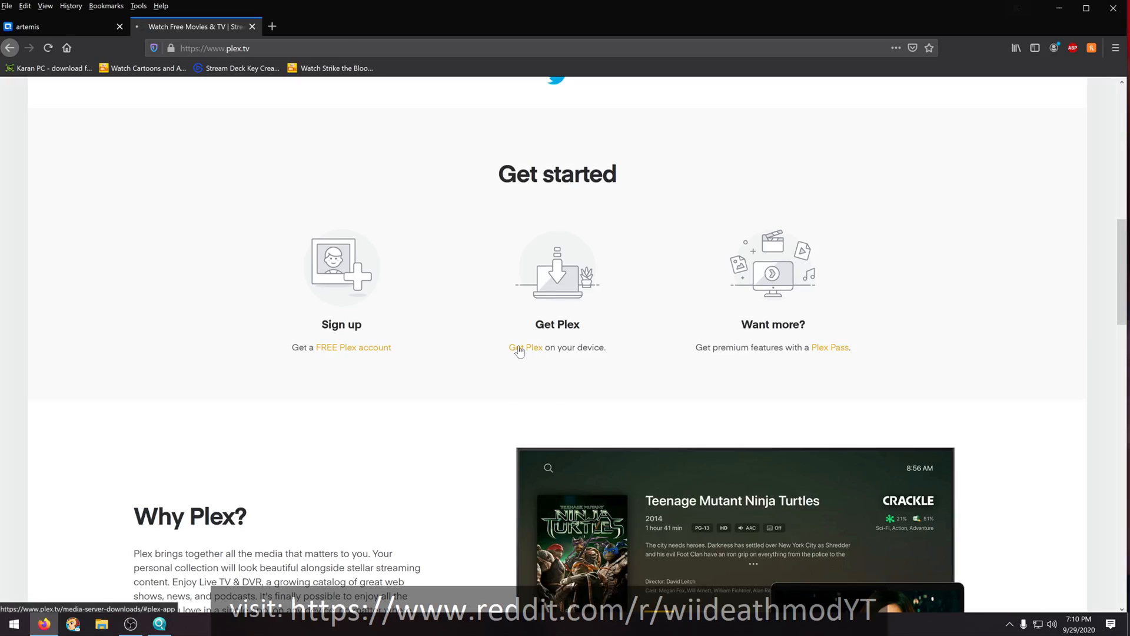
left_click(519, 350)
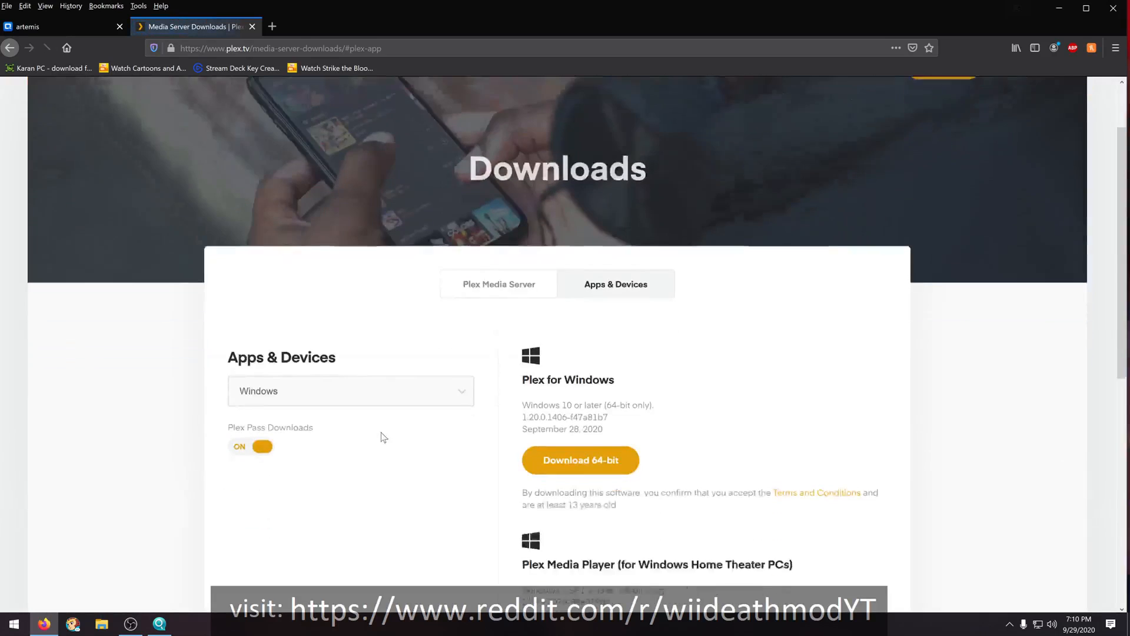
- Switch the downloads to Plex Media Server and choose QNAP as the platform
scroll(384, 441, "down", 4)
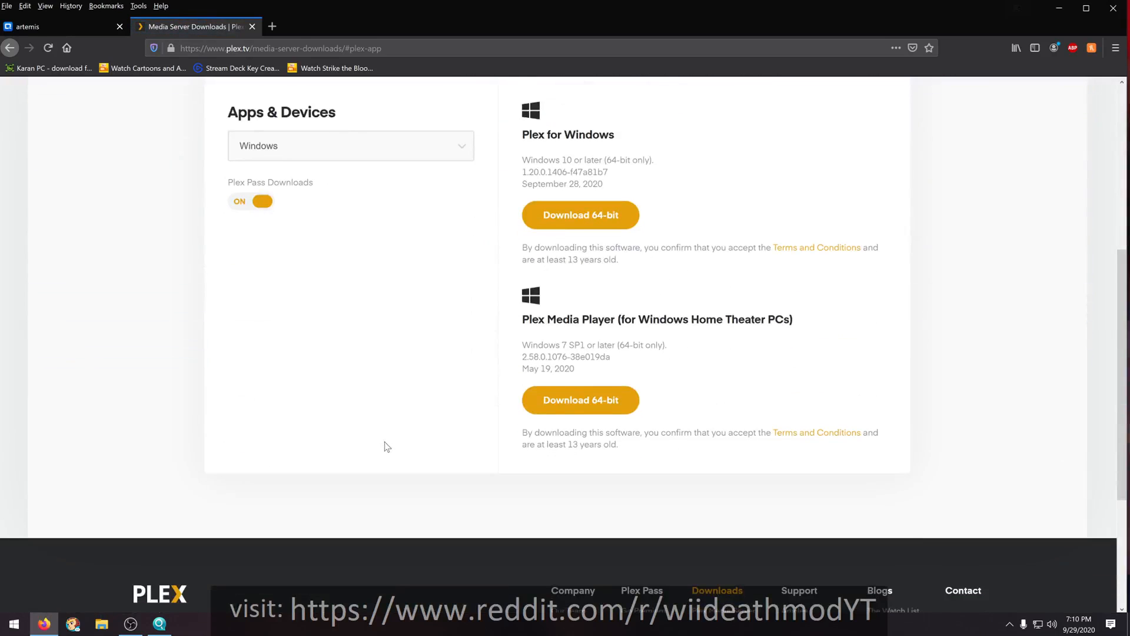
scroll(439, 399, "up", 5)
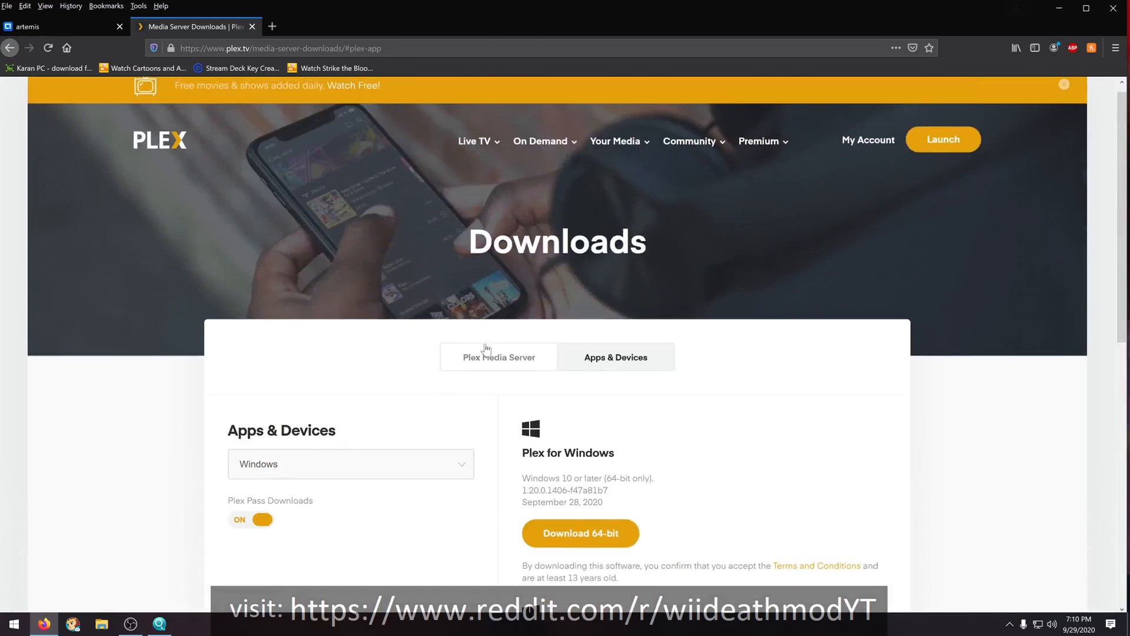
left_click(503, 368)
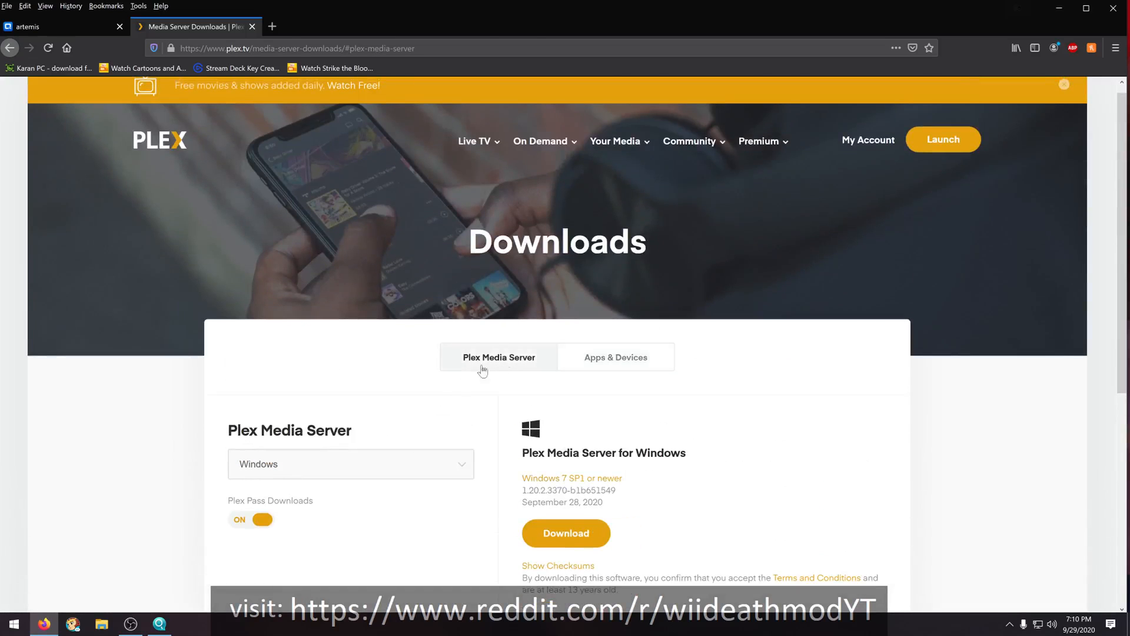
left_click(462, 467)
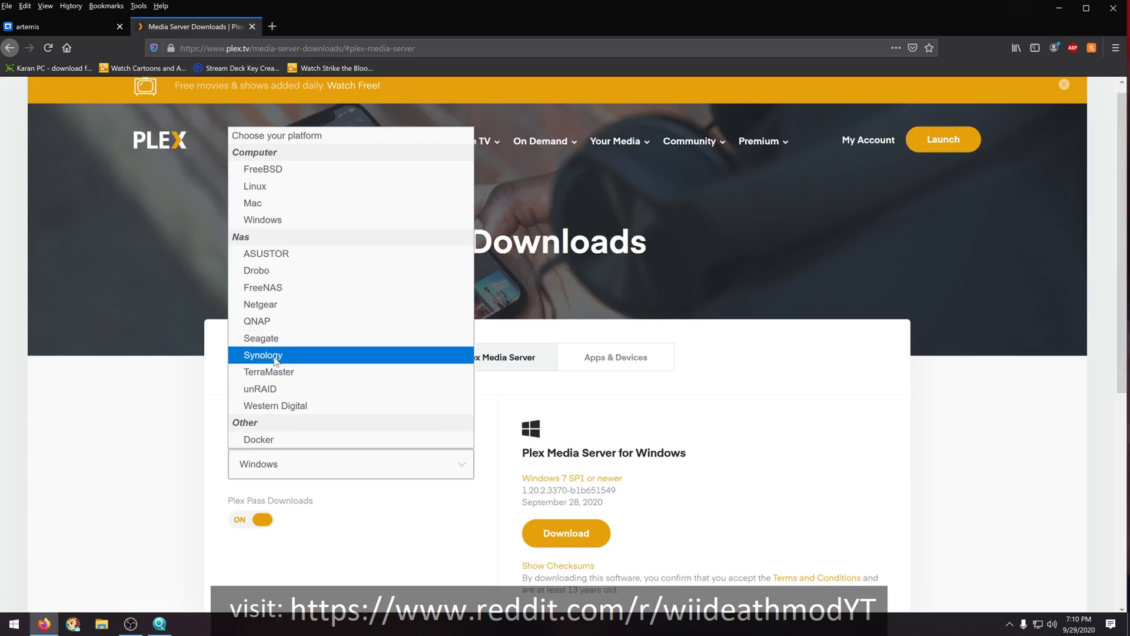
left_click(257, 321)
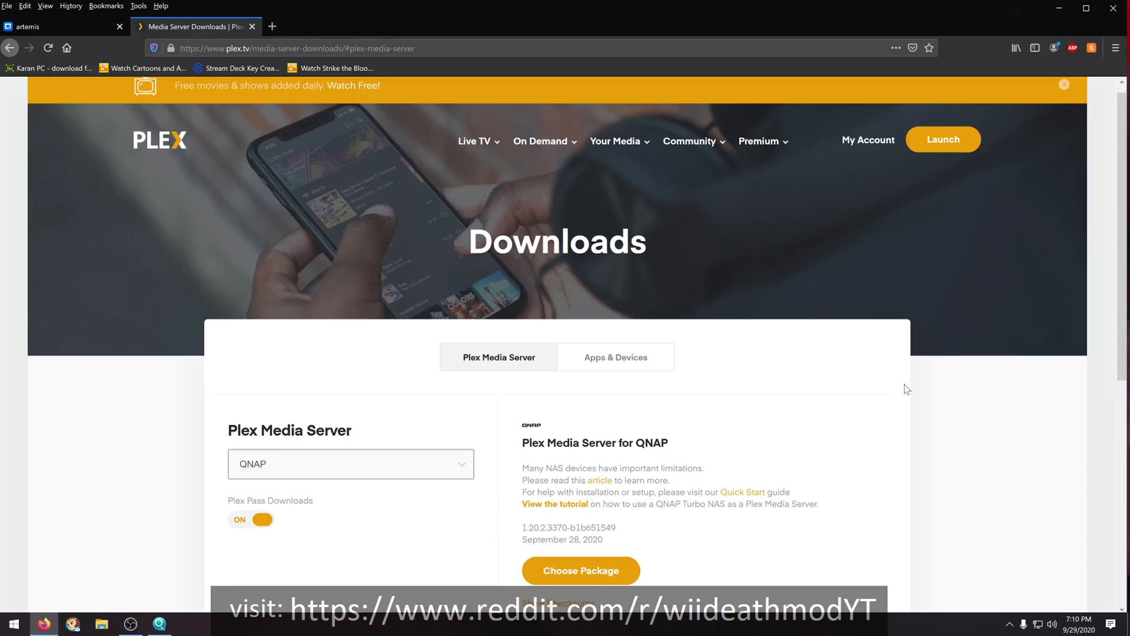
- Move the PlexMediaServer .qpkg file to an empty spot on the desktop and return to the Plex downloads page
left_click(1058, 7)
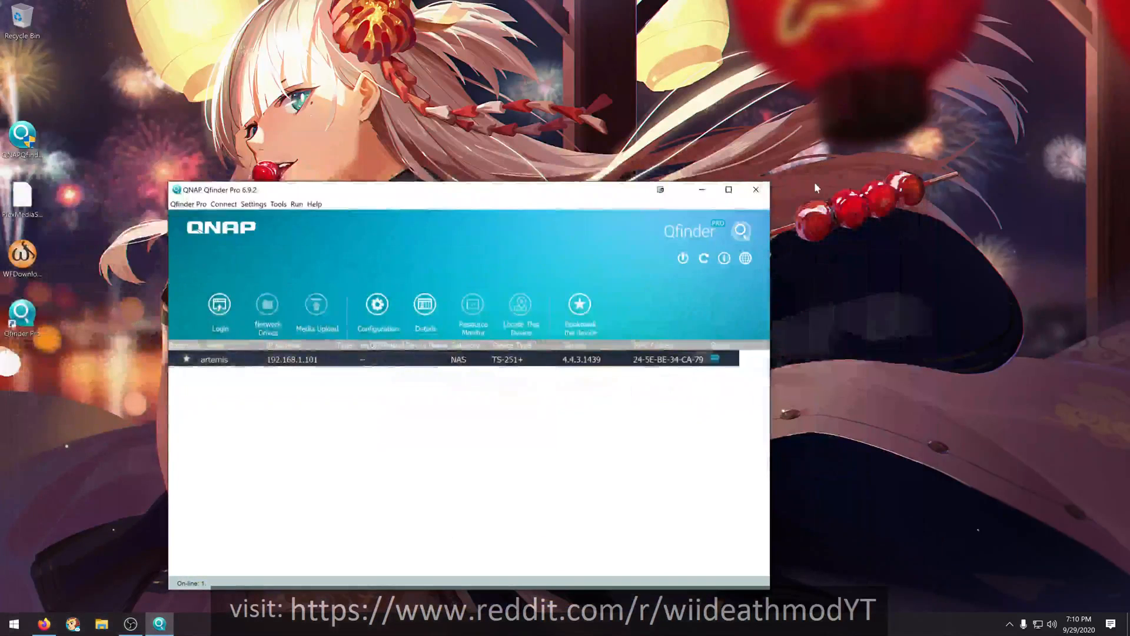
left_click(23, 203)
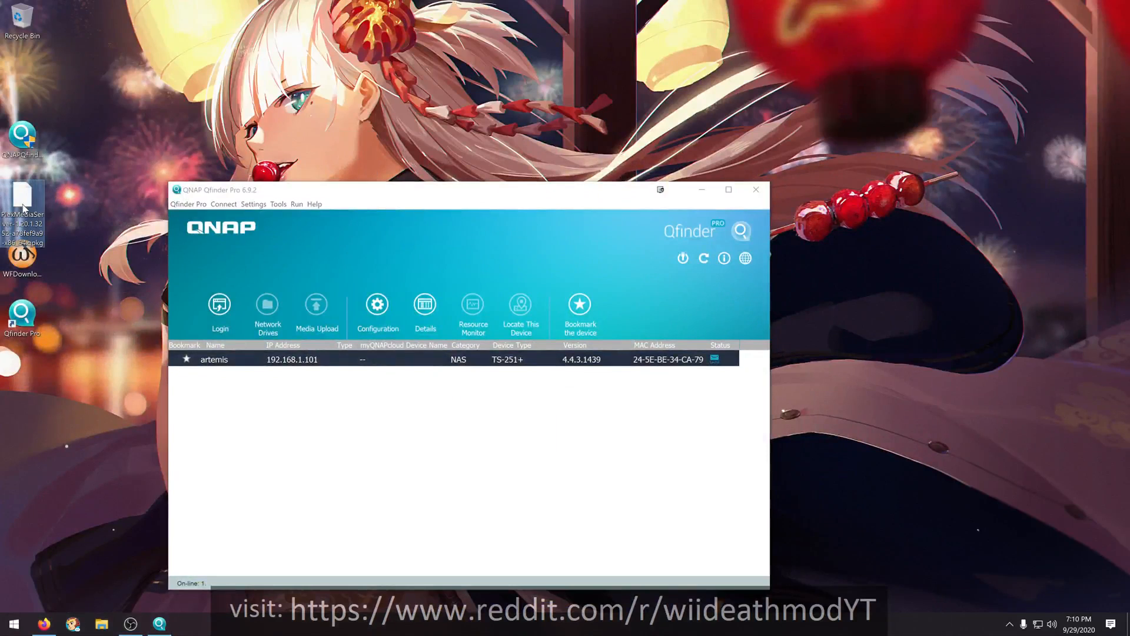
left_click_drag(33, 212, 105, 113)
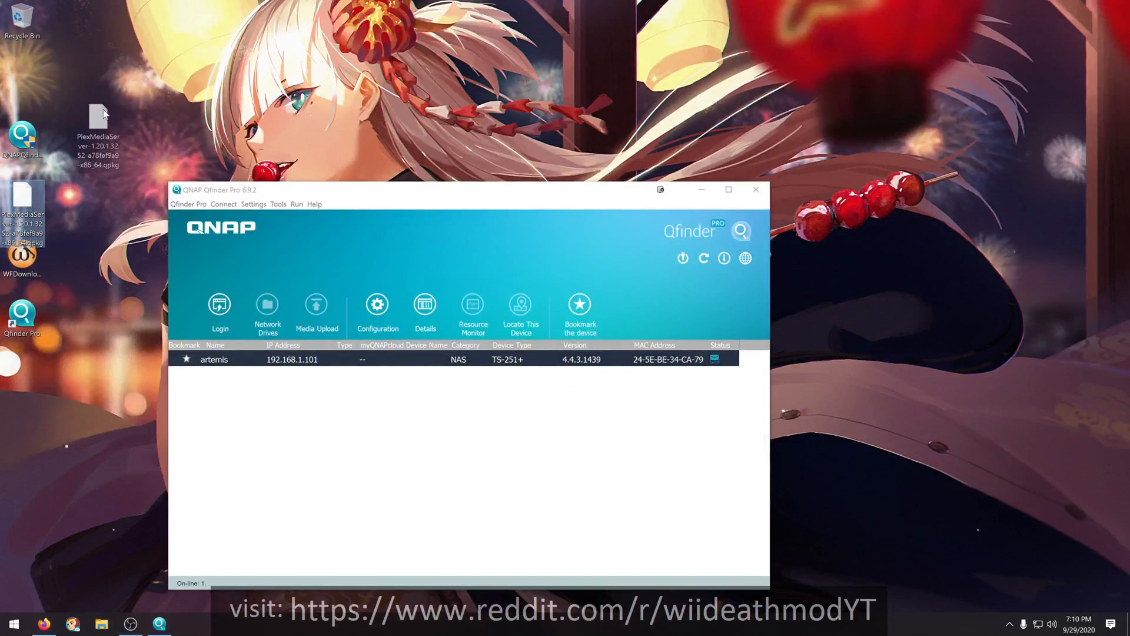
left_click_drag(104, 115, 105, 115)
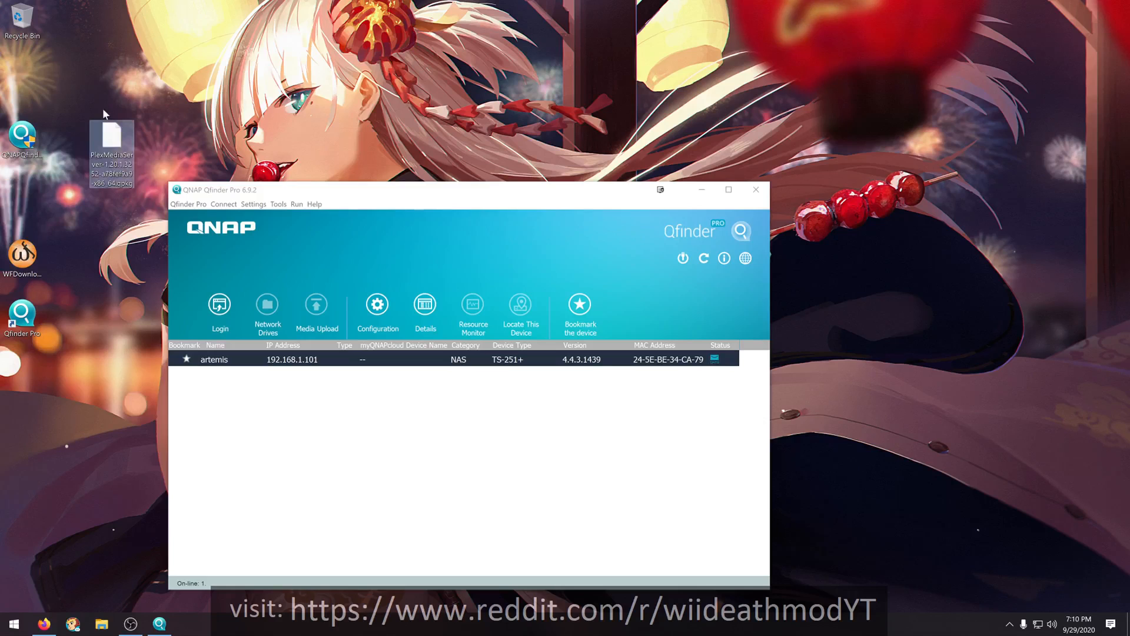
left_click(43, 626)
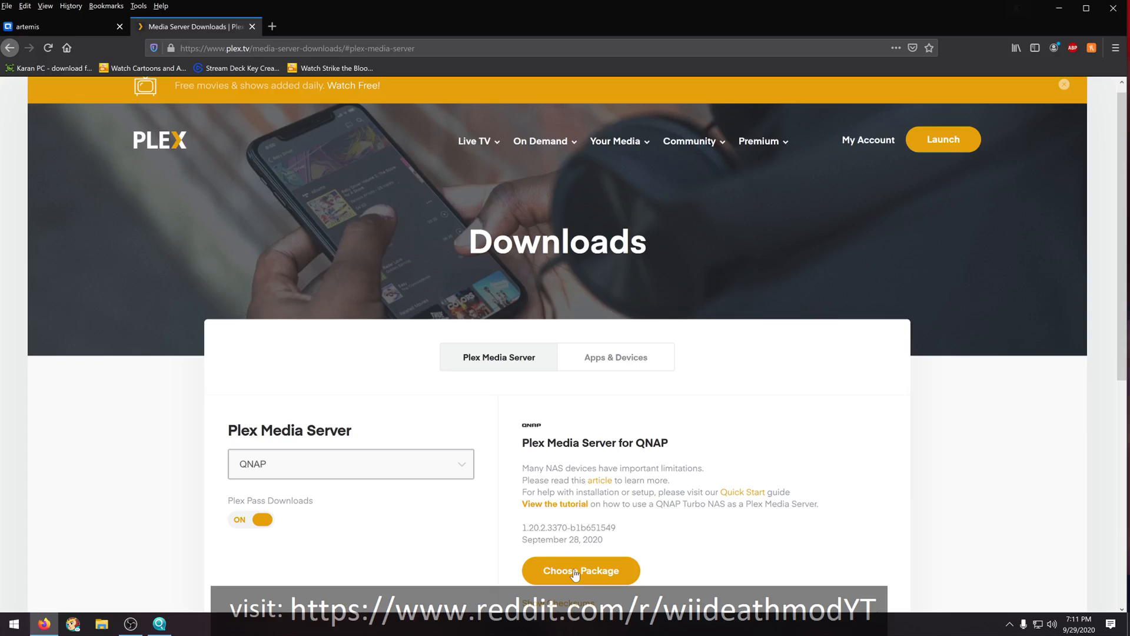
- Move the old PlexMediaServer-1.20.1.3252 .qpkg file from the desktop to the Recycle Bin, empty the bin and return to the Plex downloads page
left_click(1059, 8)
left_click_drag(112, 134, 26, 27)
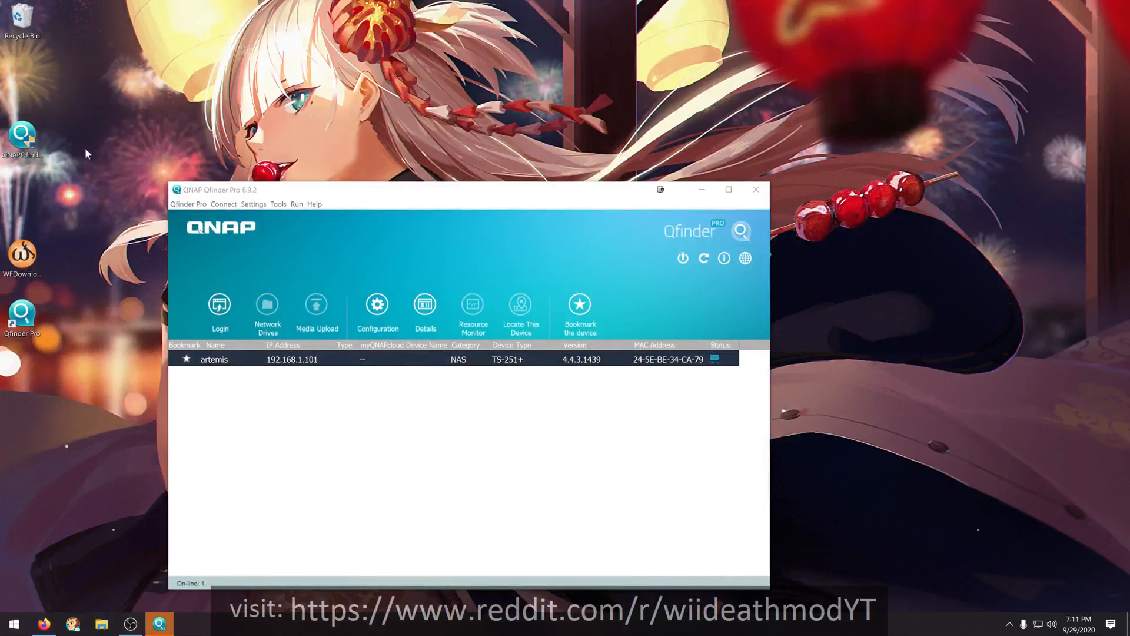
right_click(19, 16)
left_click(46, 38)
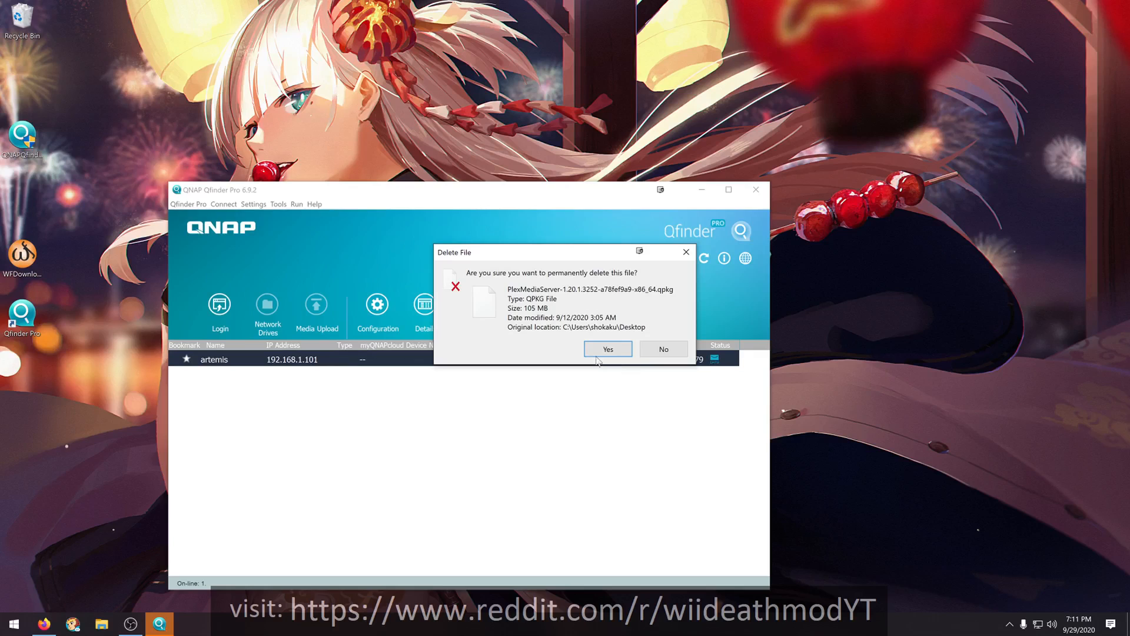
left_click(607, 350)
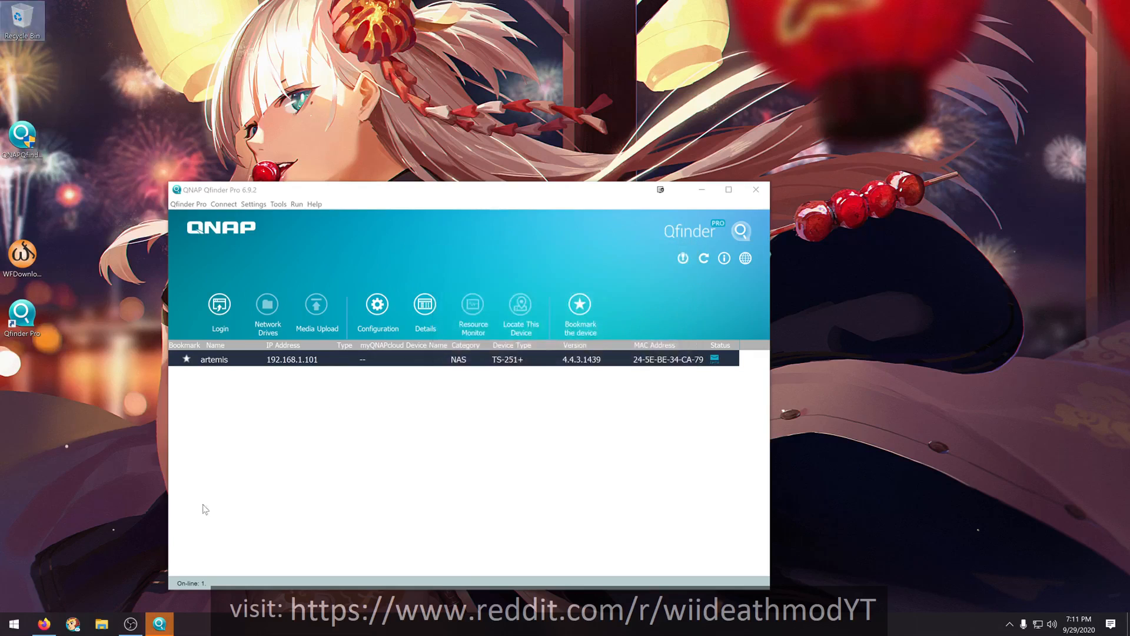
left_click(44, 624)
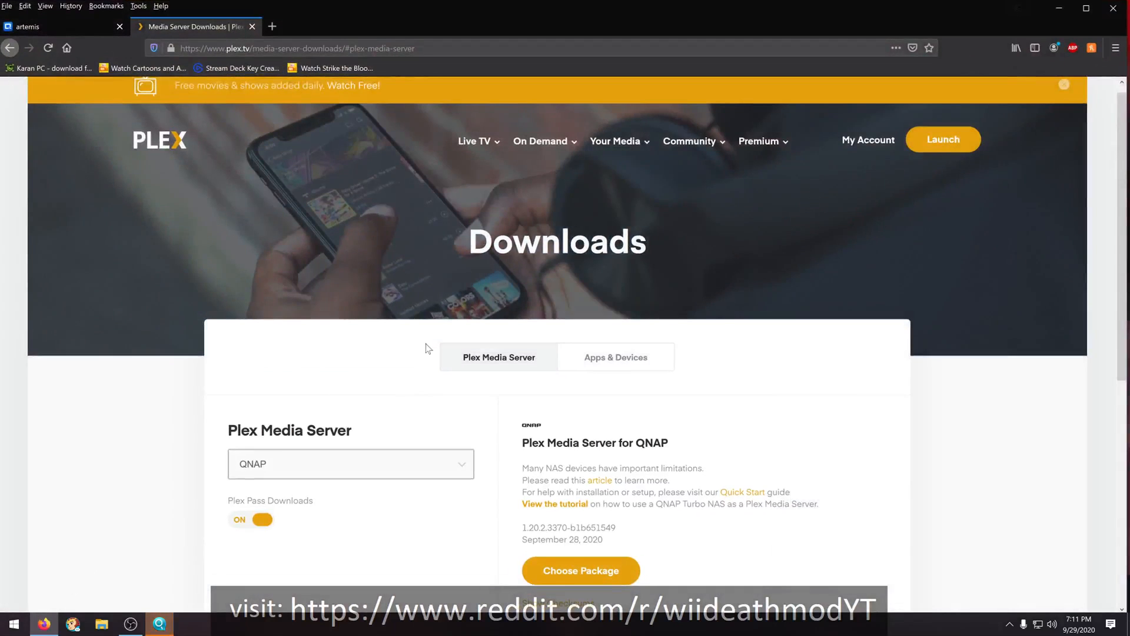
- Download the Intel/AMD 64-bit (QTS-4.3 and newer) Plex Media Server package for QNAP and save it to the Desktop
scroll(348, 469, "down", 2)
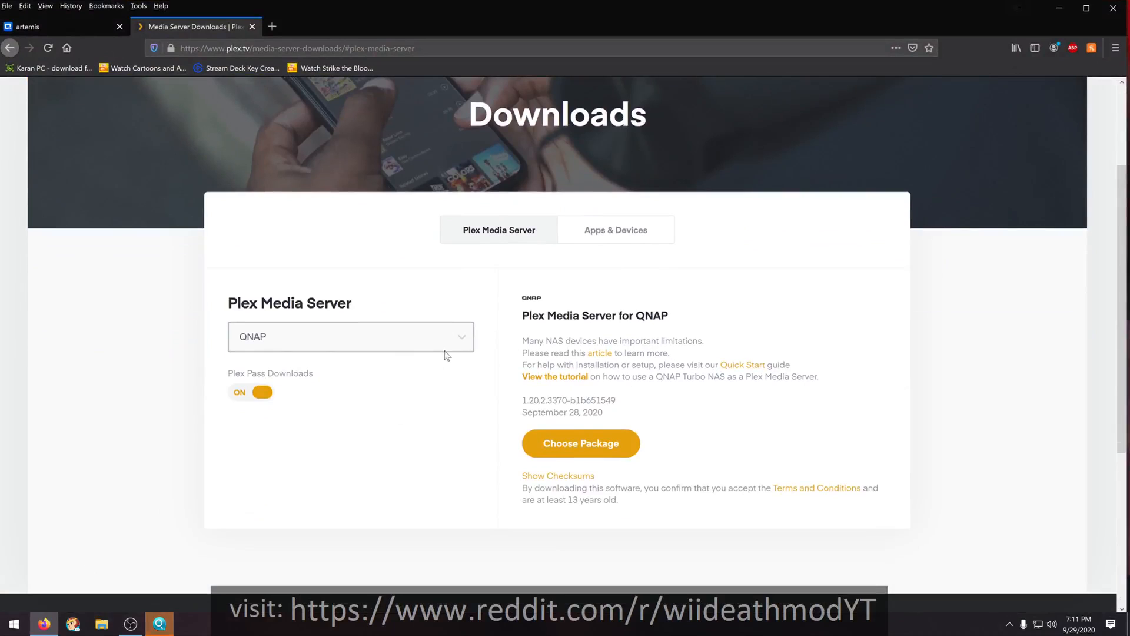
left_click(464, 337)
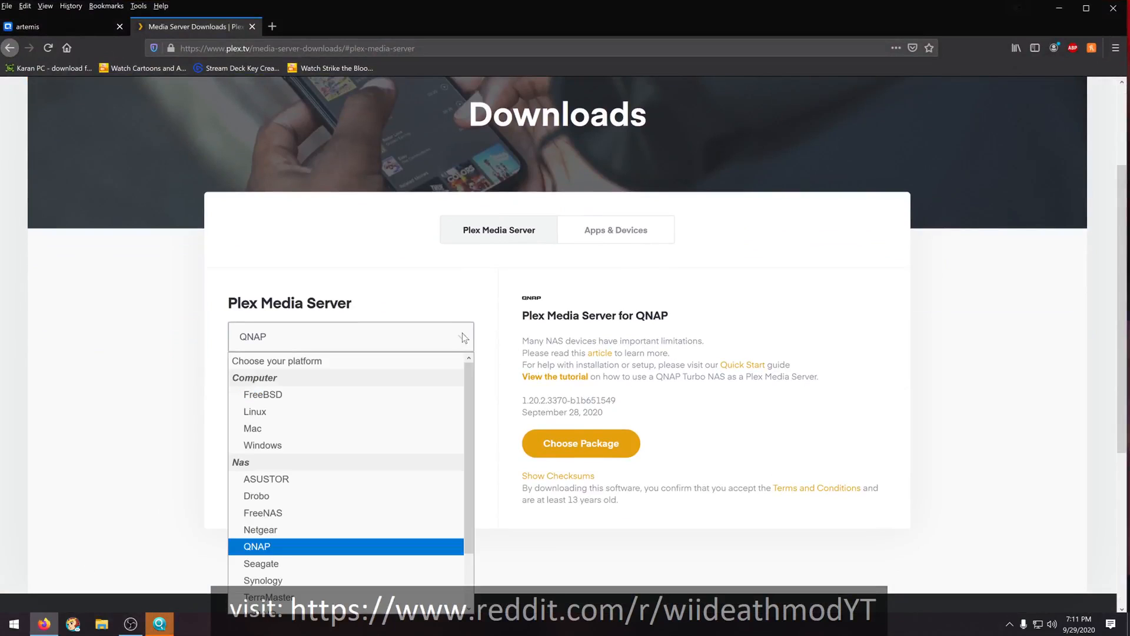
left_click(465, 338)
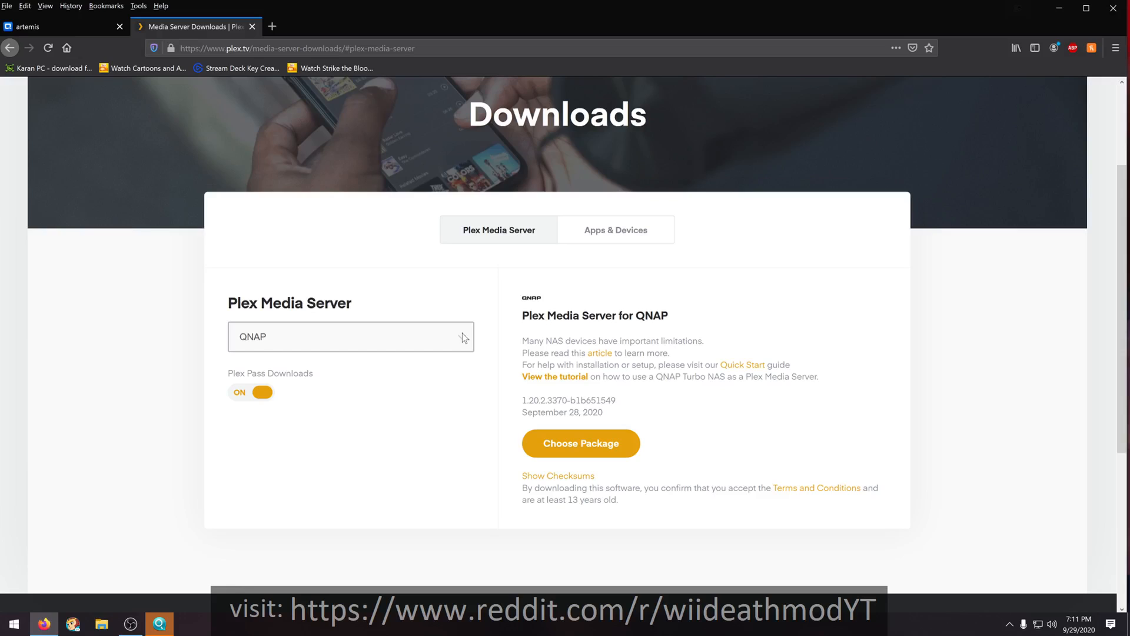
left_click(570, 450)
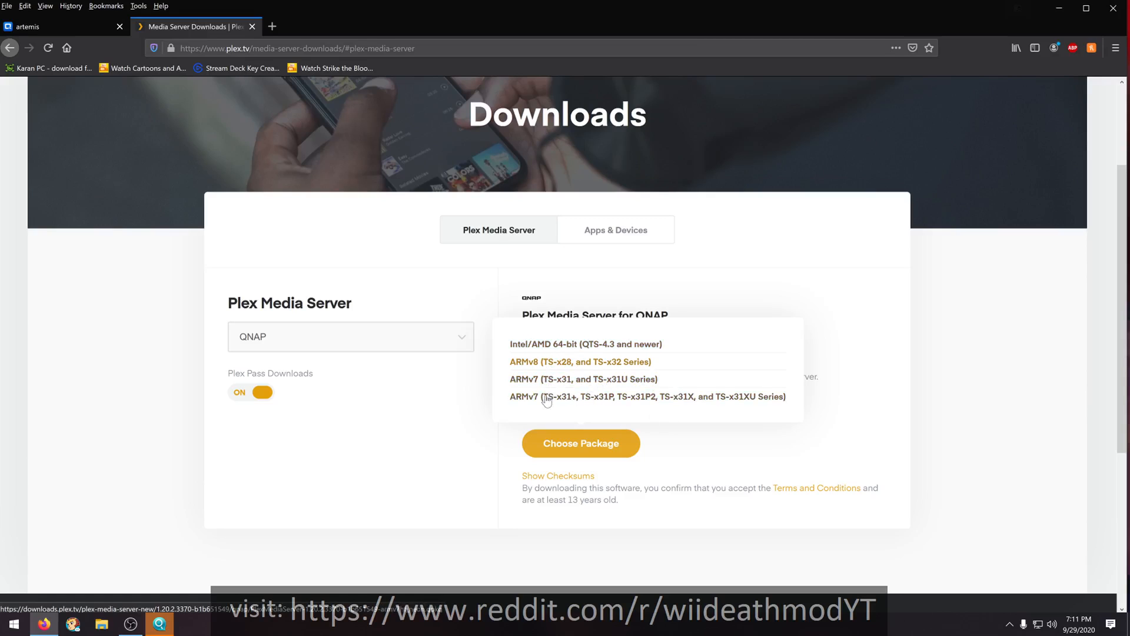
left_click(535, 345)
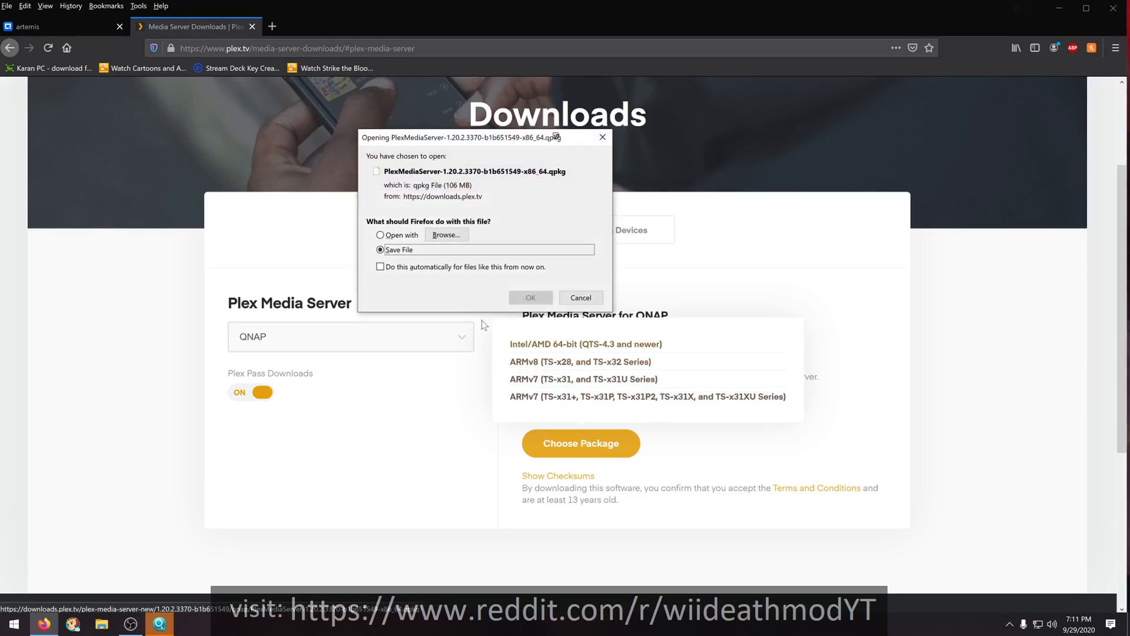
left_click(530, 298)
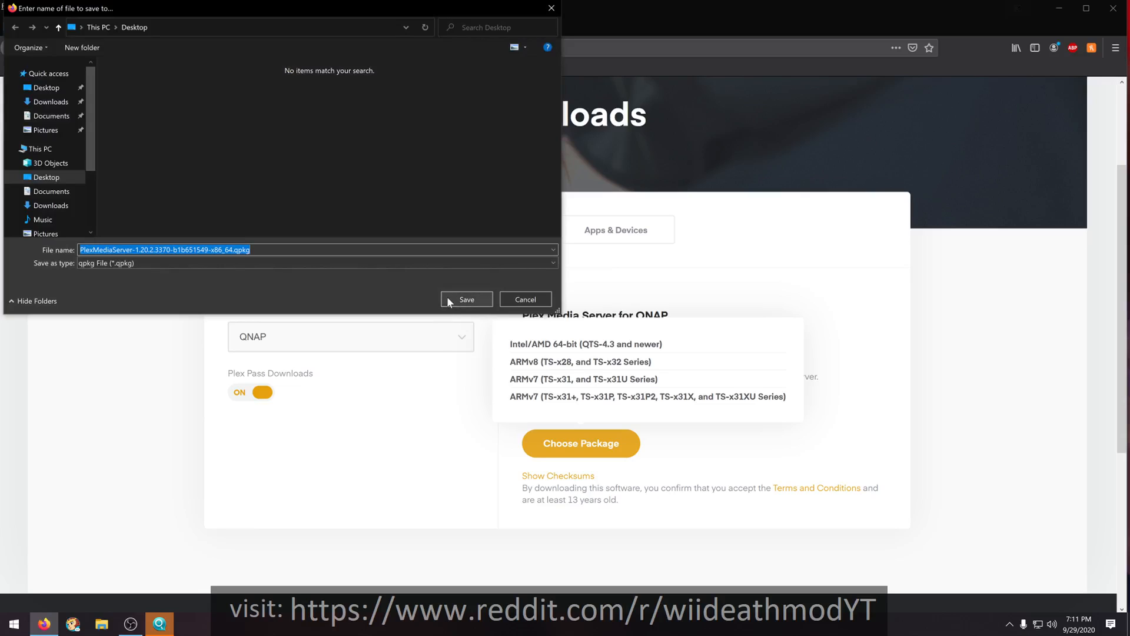
left_click(448, 300)
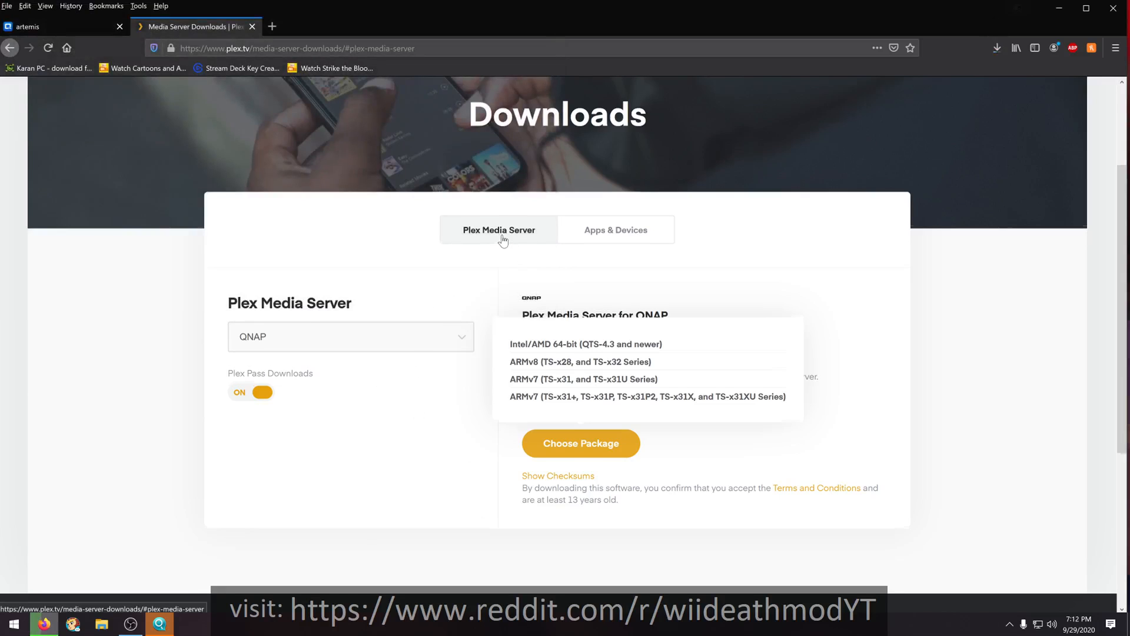
- Look through the list of supported Plex apps in the Apps & Devices section of the downloads page
scroll(502, 239, "down", 2)
scroll(423, 371, "up", 4)
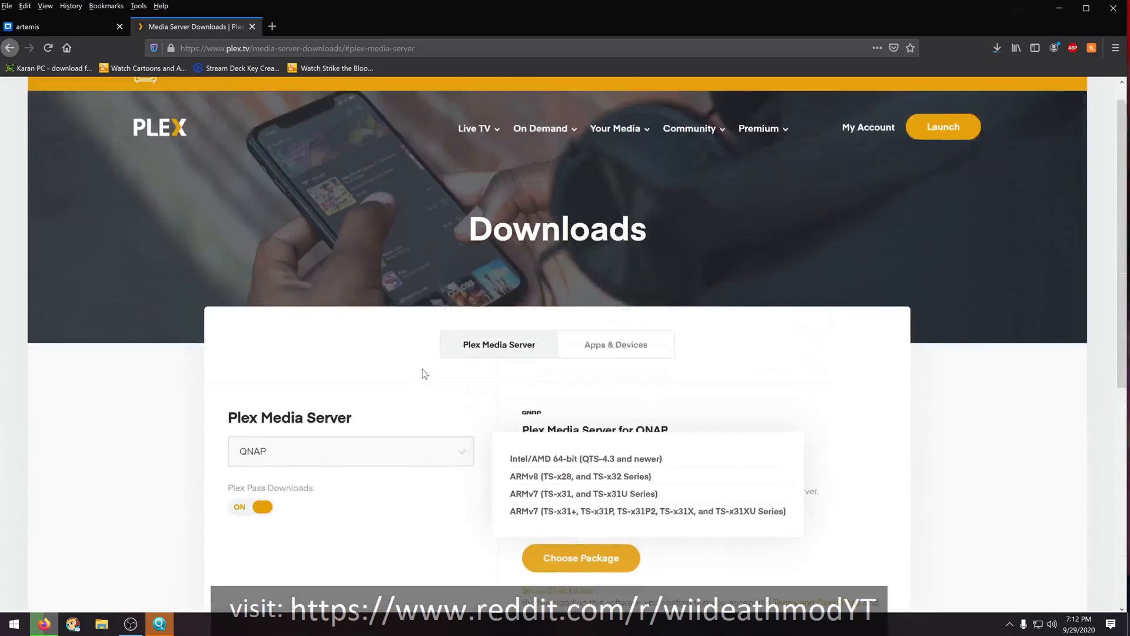
scroll(424, 373, "up", 1)
left_click(595, 369)
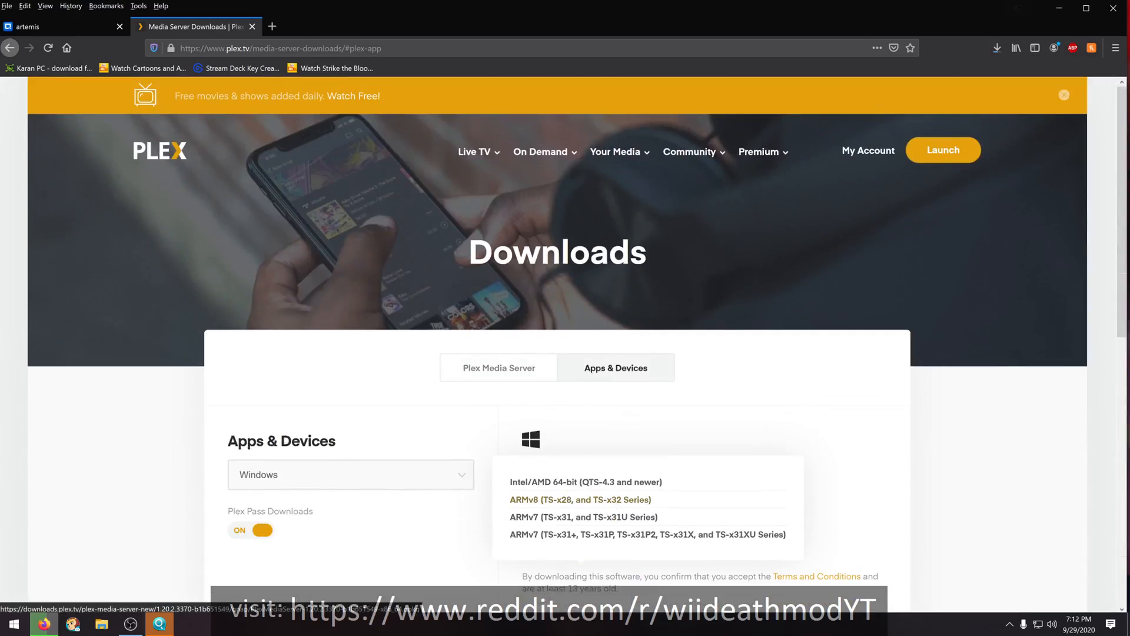
left_click(459, 477)
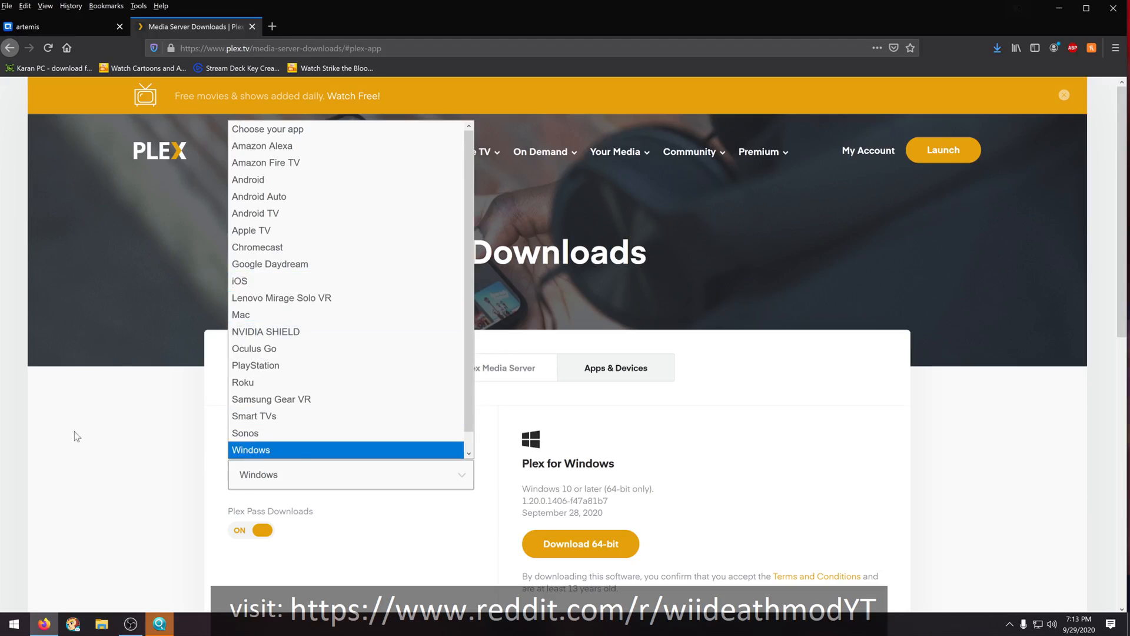
left_click(89, 462)
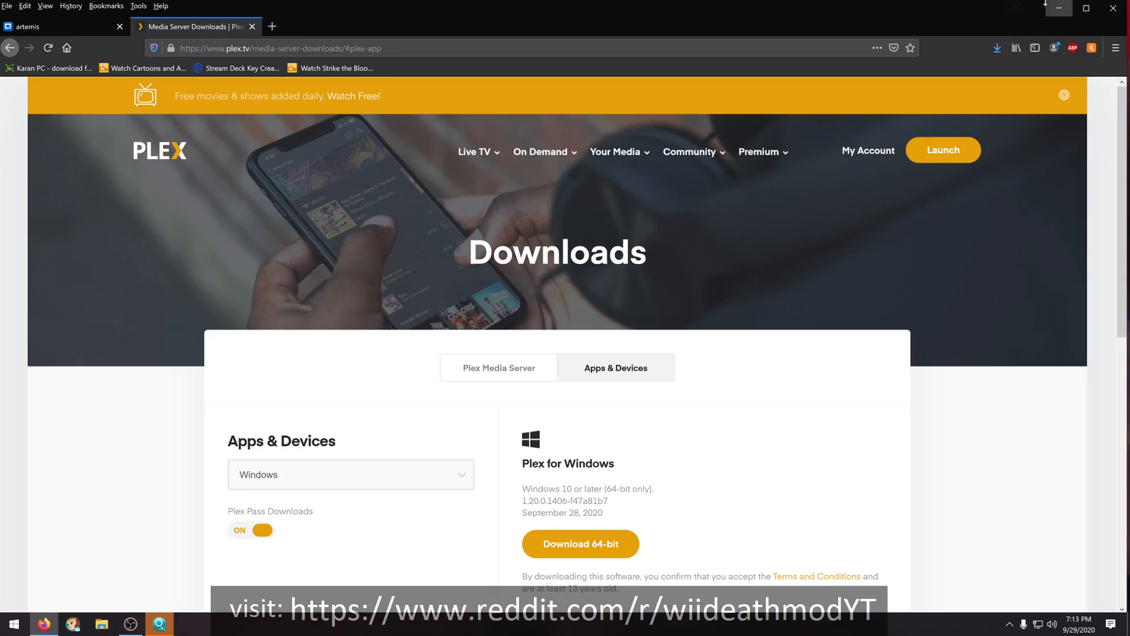
- Return to the NAS's App Center, view the manual installation dialog and close it
left_click(74, 30)
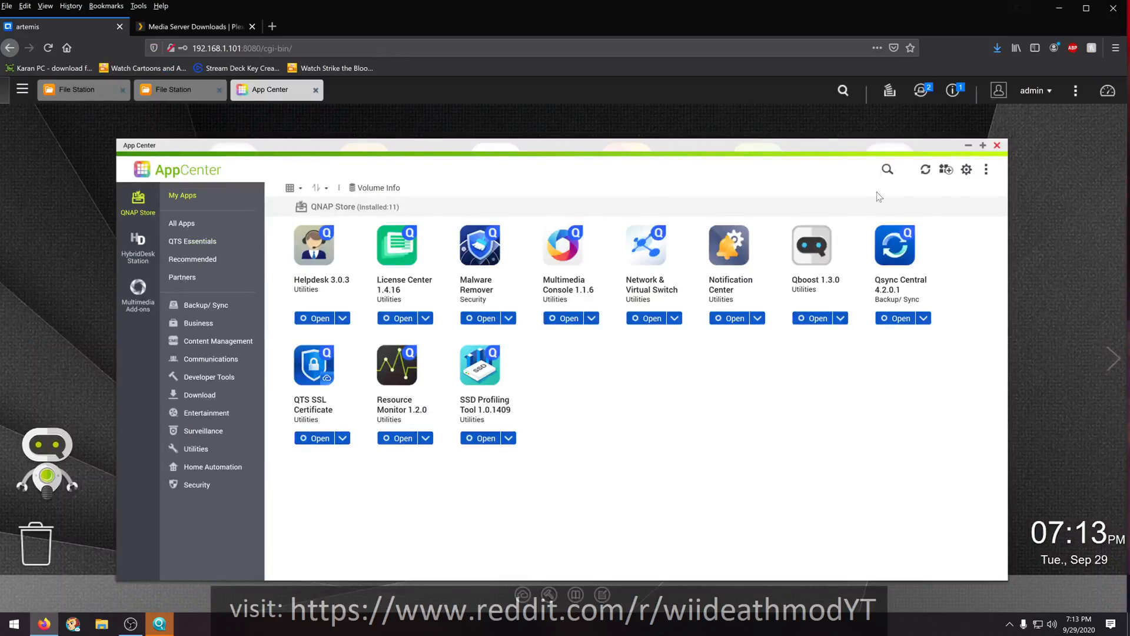
left_click(946, 169)
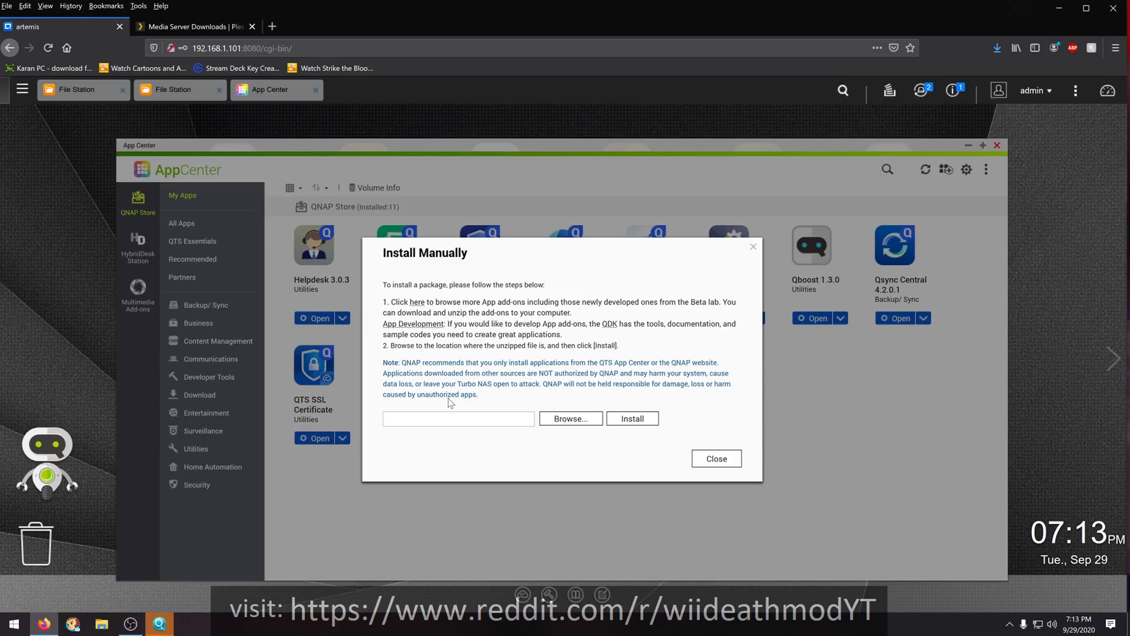
left_click(714, 459)
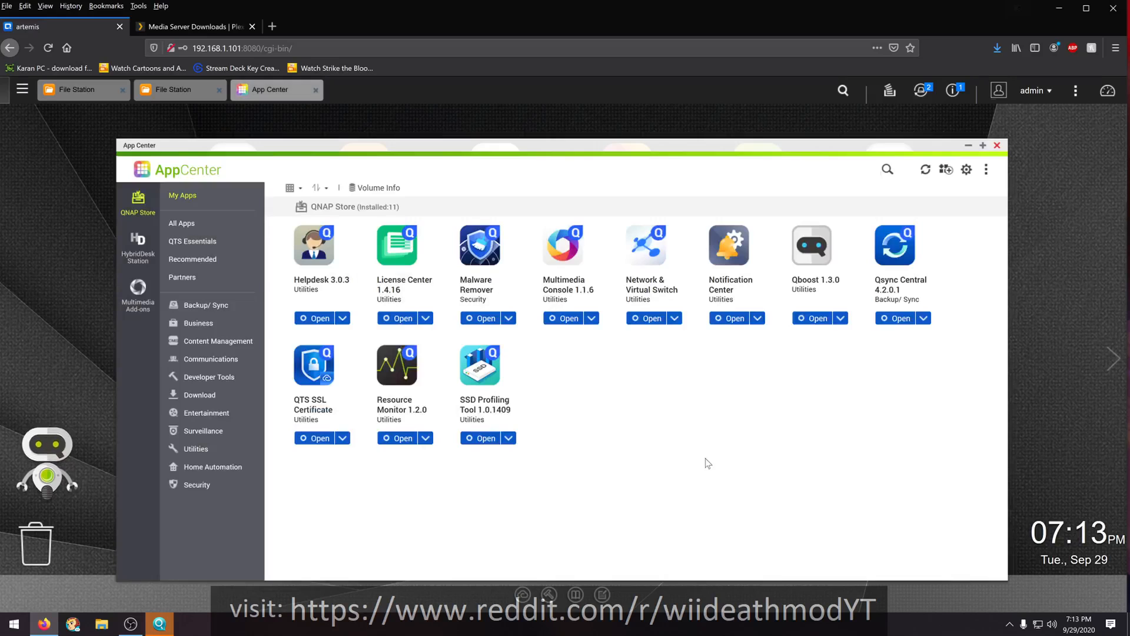
- Search App Center for plex to check the store's version, and clear the search
left_click(885, 170)
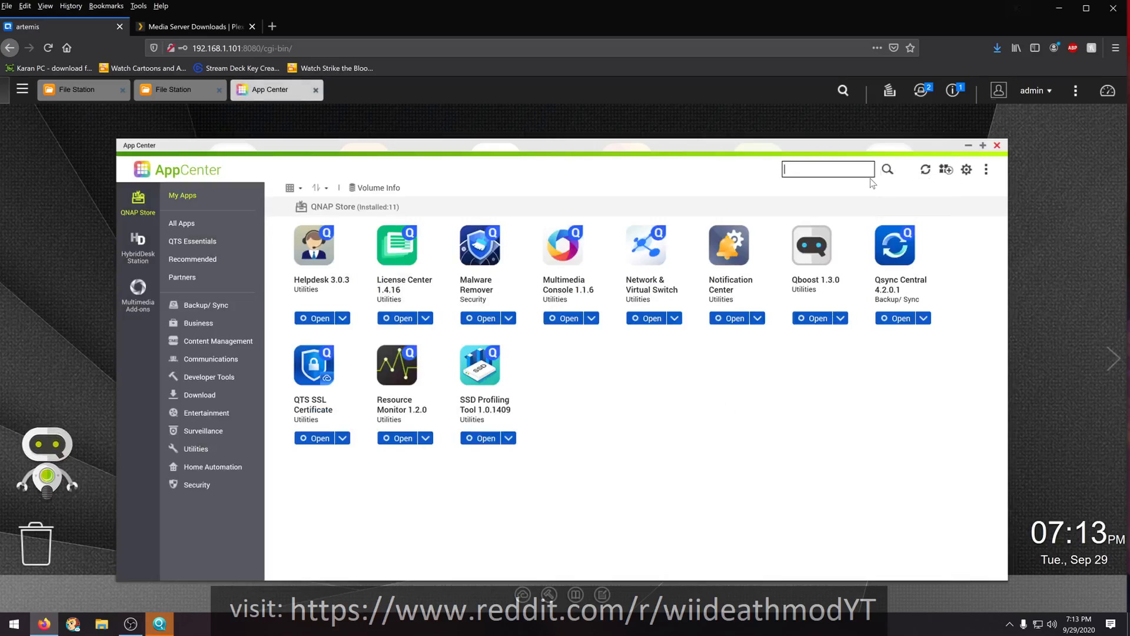
type("plex")
key("Return")
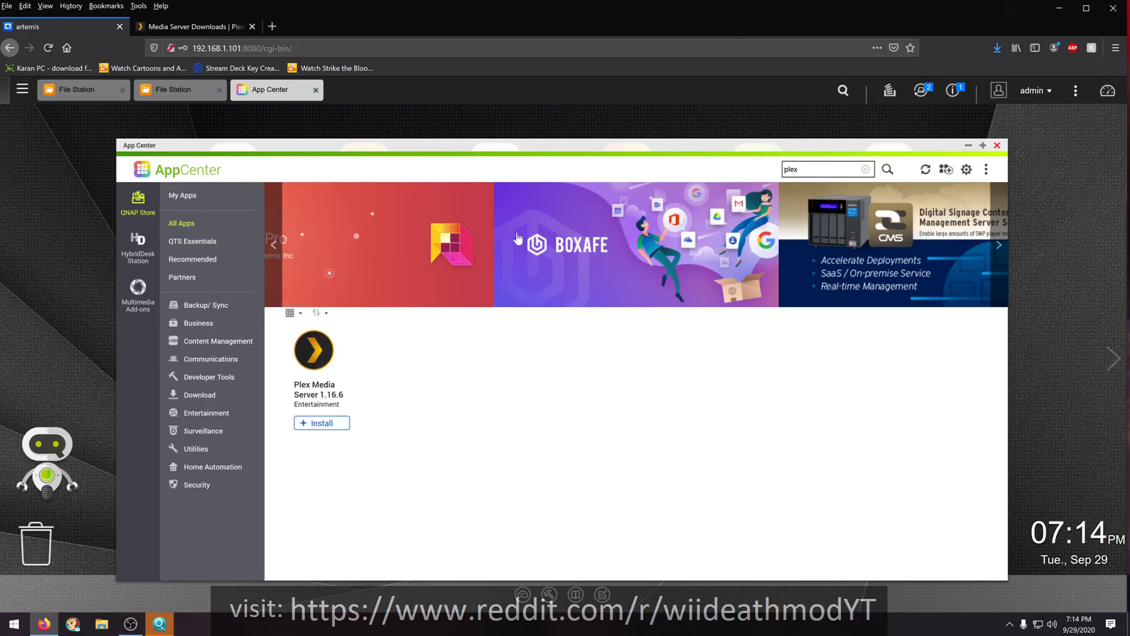
key("BackSpace")
key("BackSpace")
key("BackSpace")
key("BackSpace")
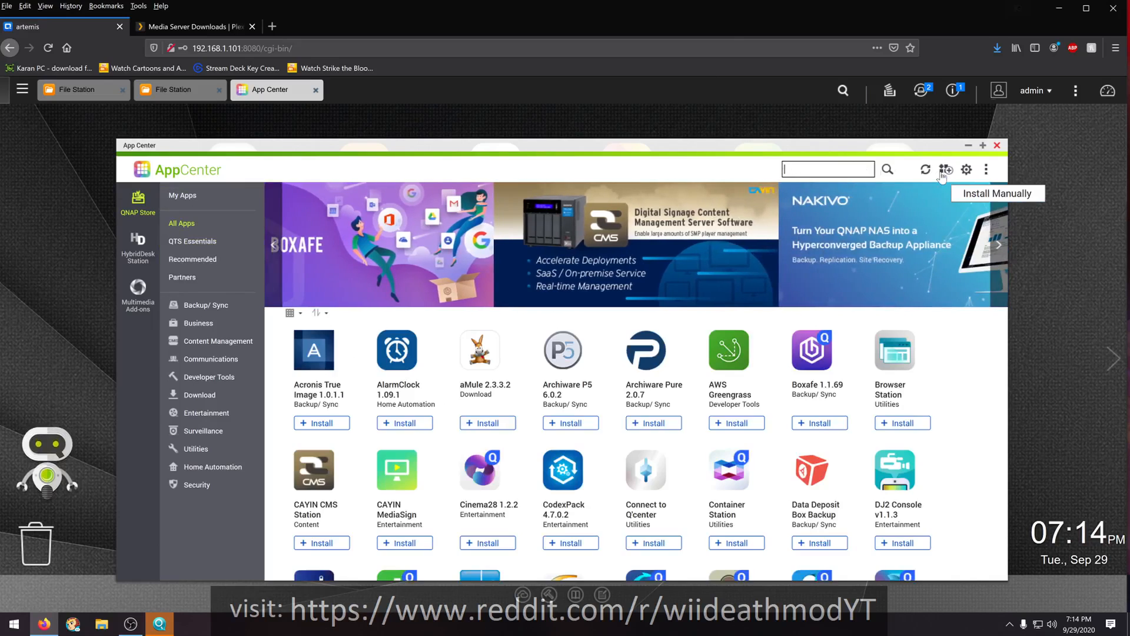
- Manually install PlexMediaServer-1.20.2.3370-b1b651549-x86_64.qpkg from the Desktop in App Center and show the installed apps
left_click(942, 174)
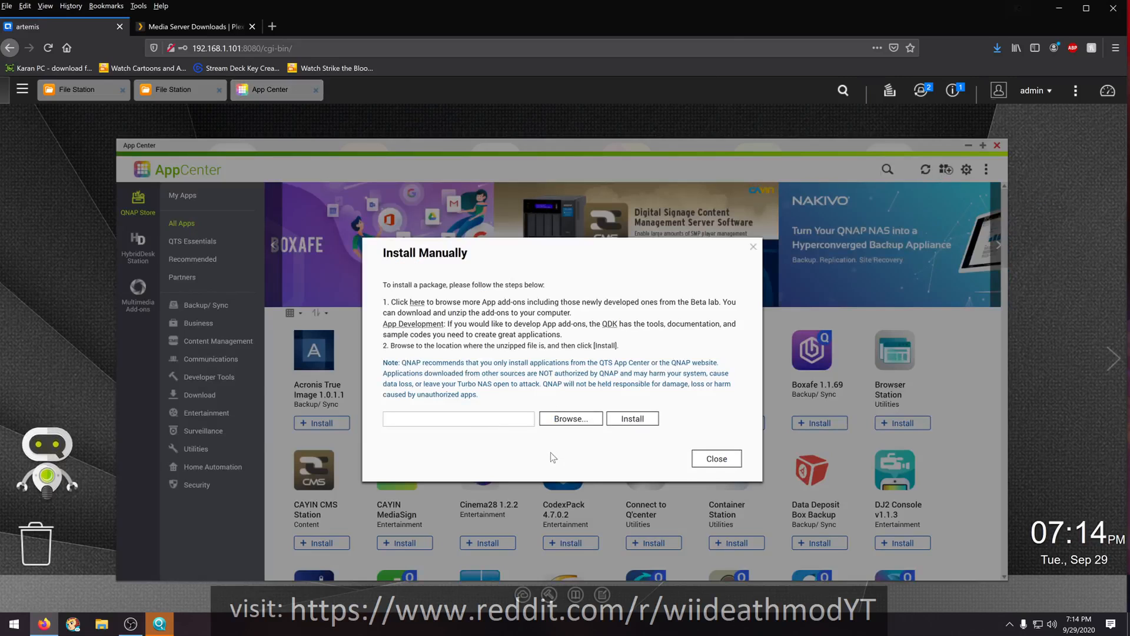
left_click(563, 420)
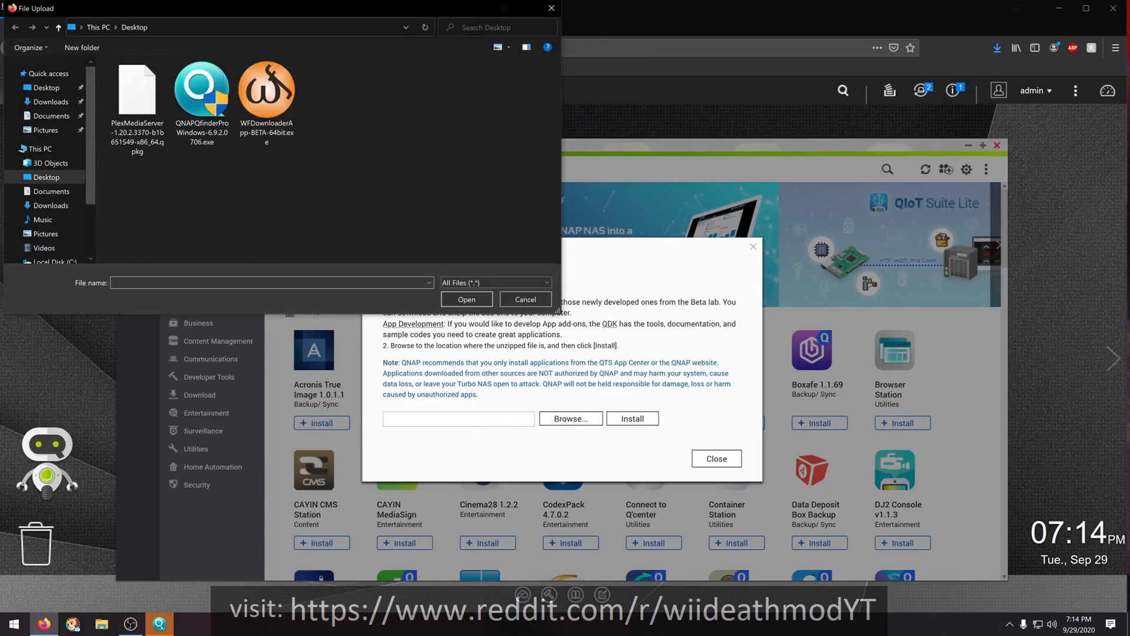
left_click(126, 113)
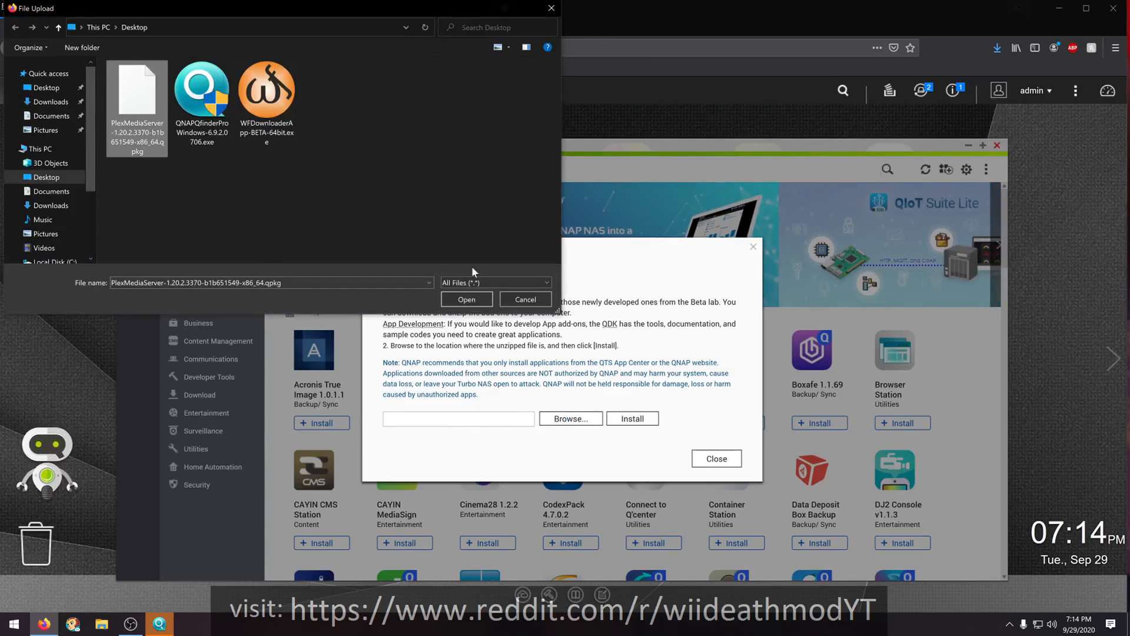
left_click(467, 299)
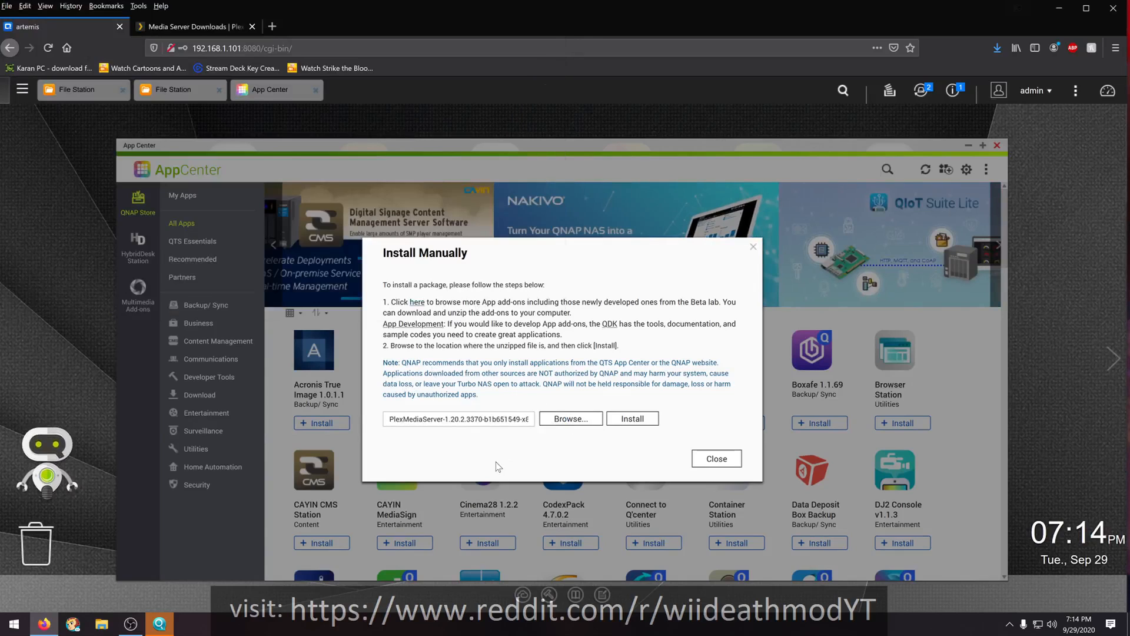
left_click(634, 419)
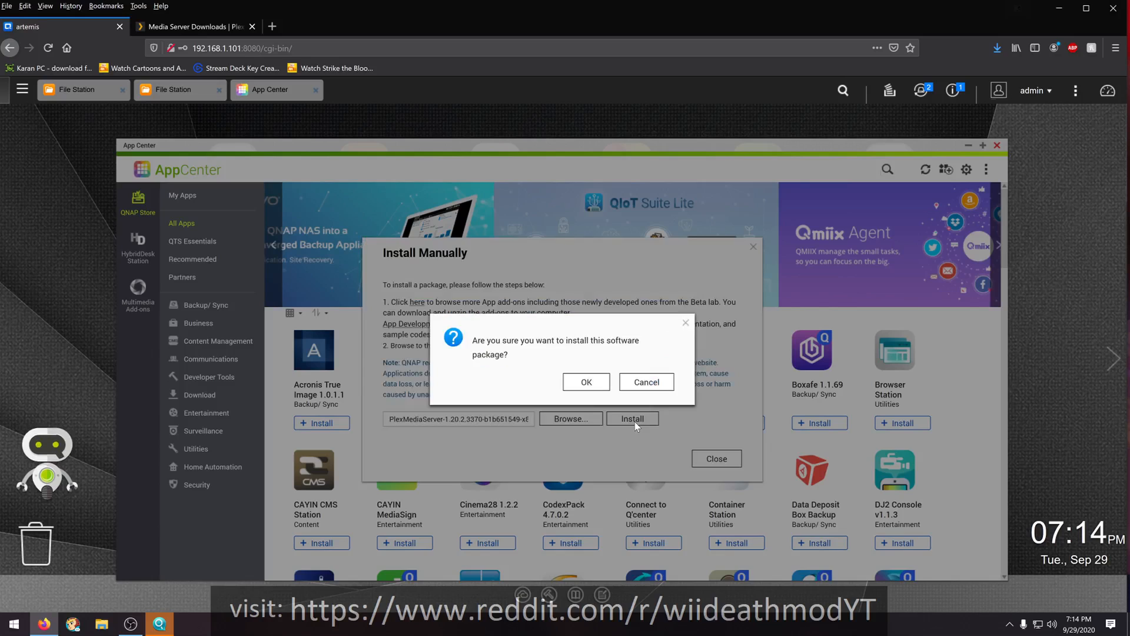
left_click(583, 383)
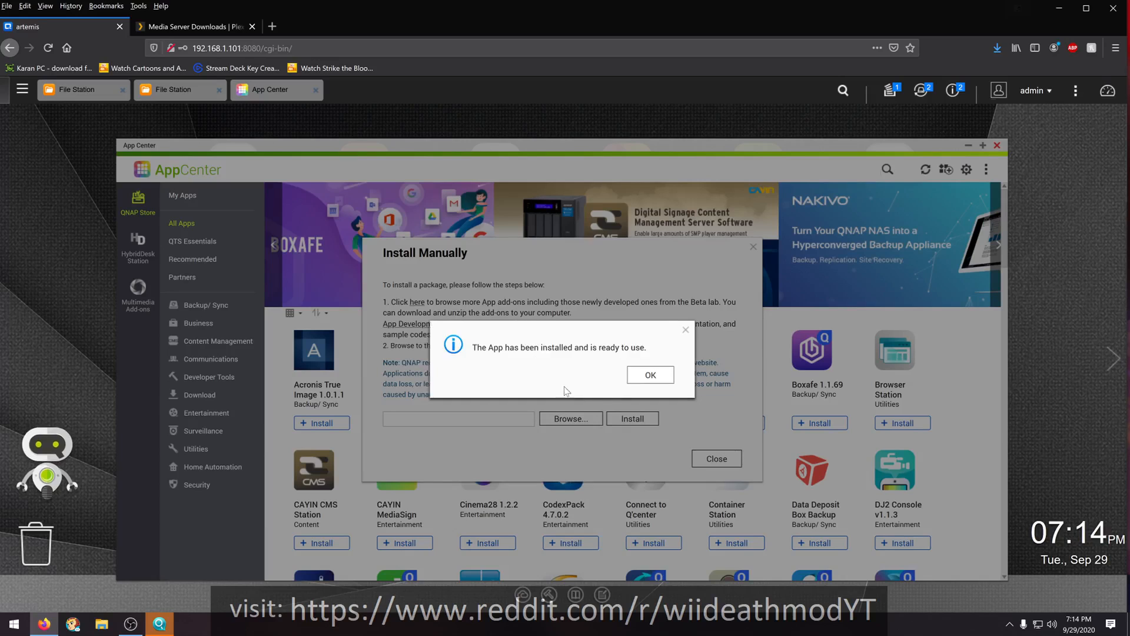
left_click(650, 375)
left_click(716, 458)
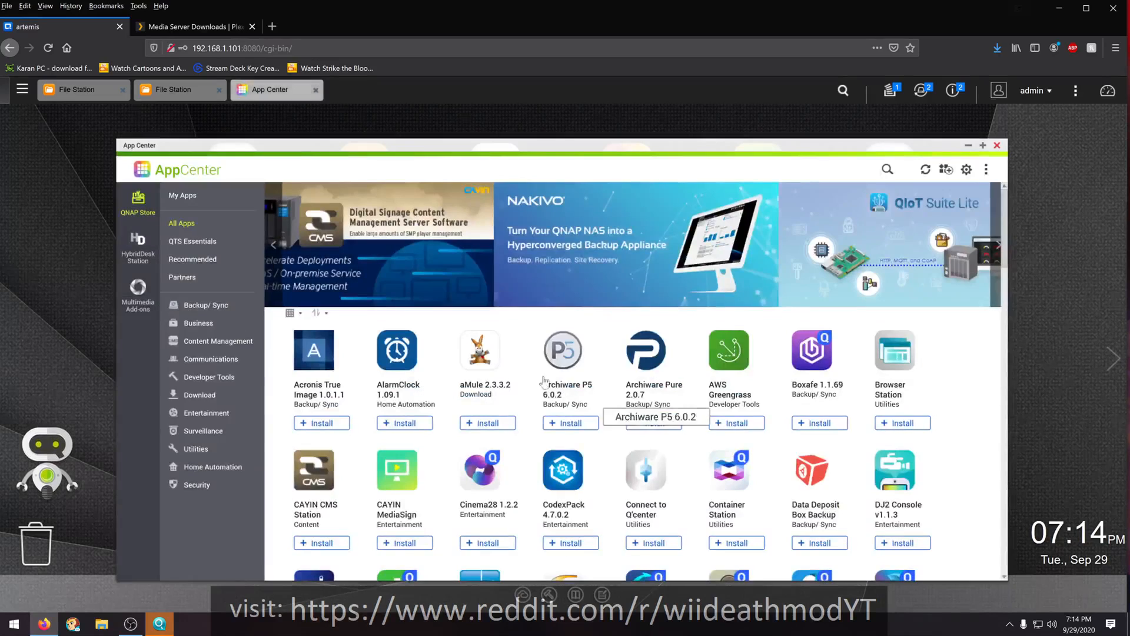
left_click(188, 196)
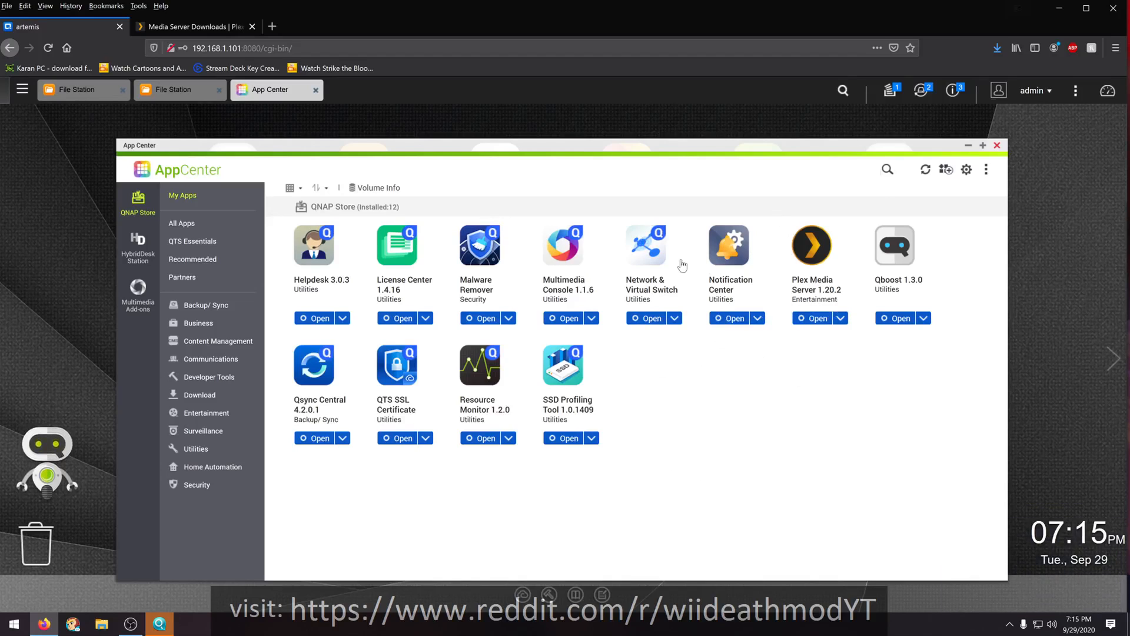
- Minimize App Center, launch Plex Media Server from the NAS desktop and continue past the How Plex Works introduction
left_click(968, 145)
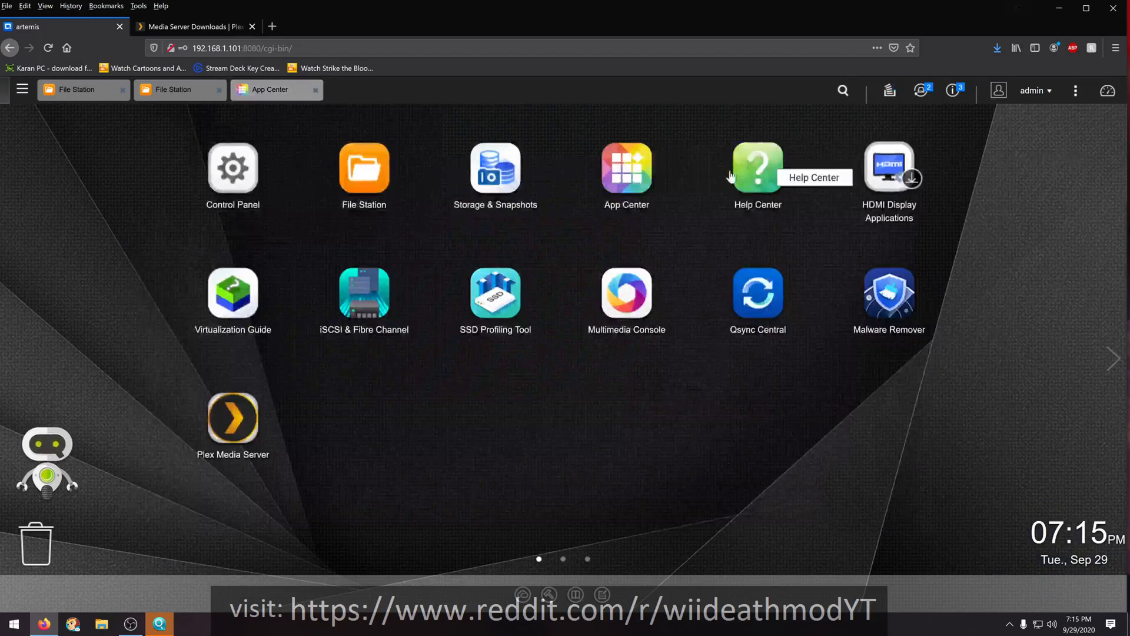
left_click(233, 424)
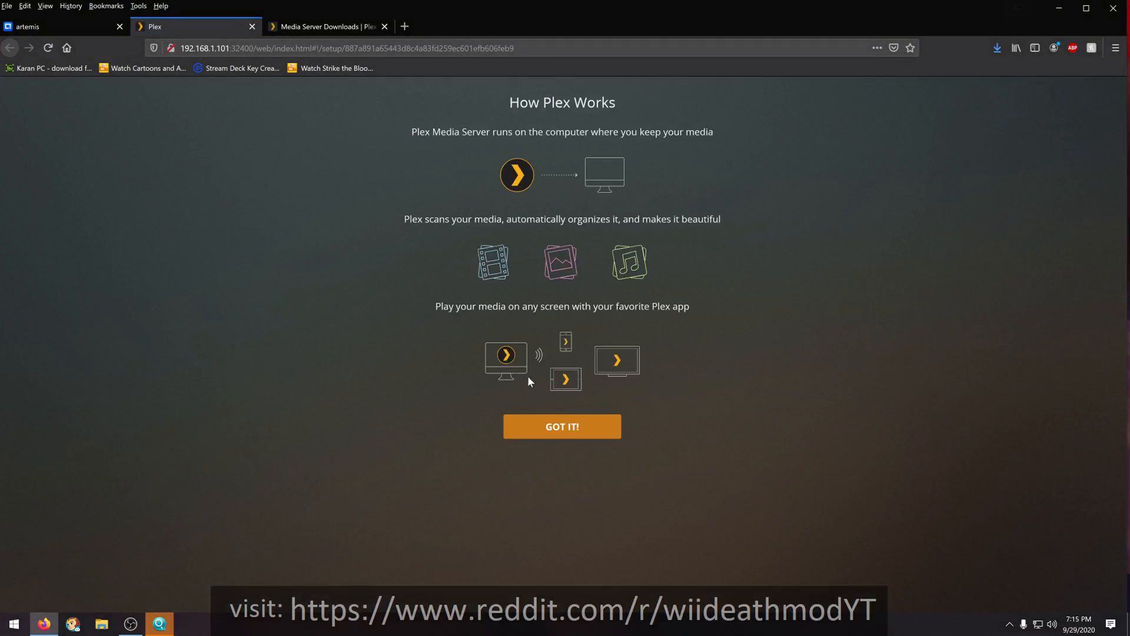
left_click(553, 422)
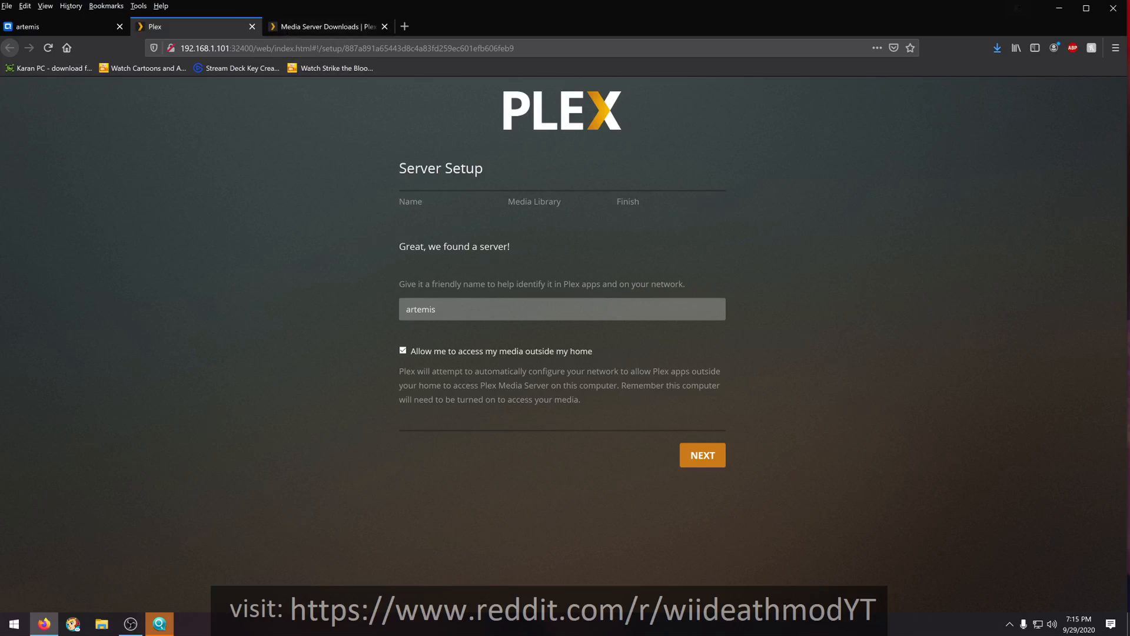
- Open a new blank browser tab beside the Plex downloads page
left_click(343, 28)
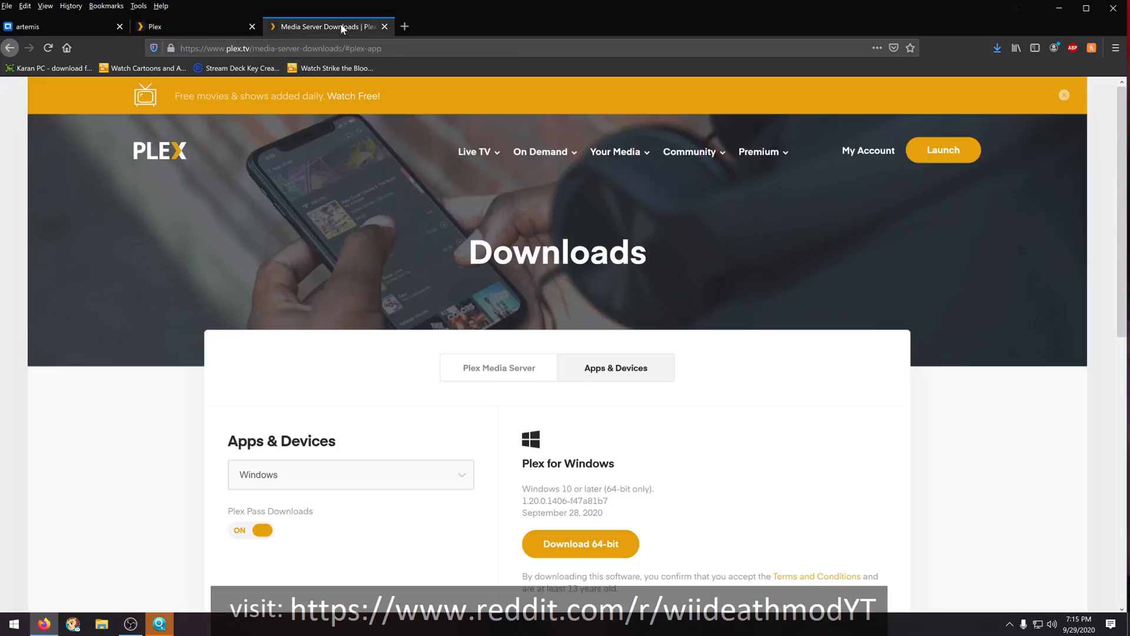
left_click(404, 28)
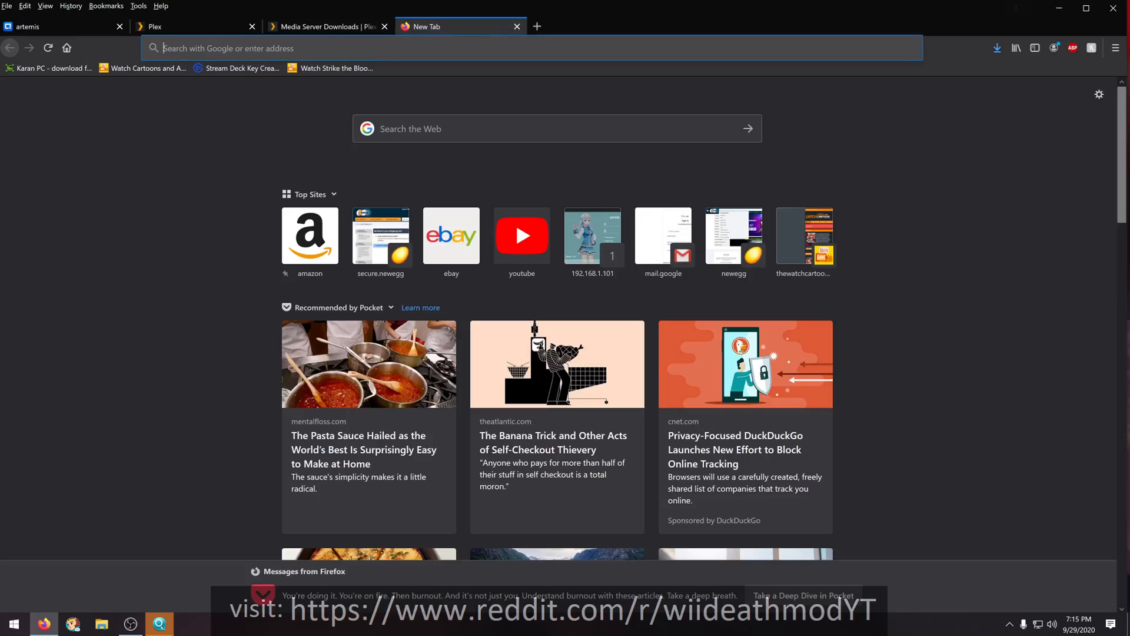
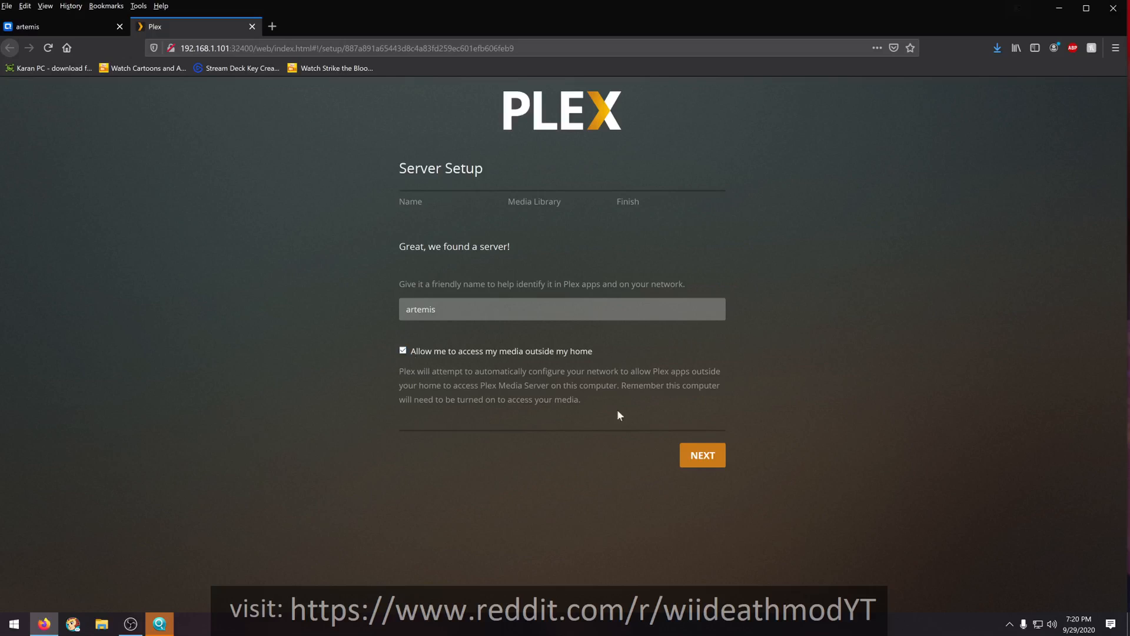
- Accept the server name artemis with access outside the home allowed, and open the plex shared folder in the NAS's File Station
left_click(706, 466)
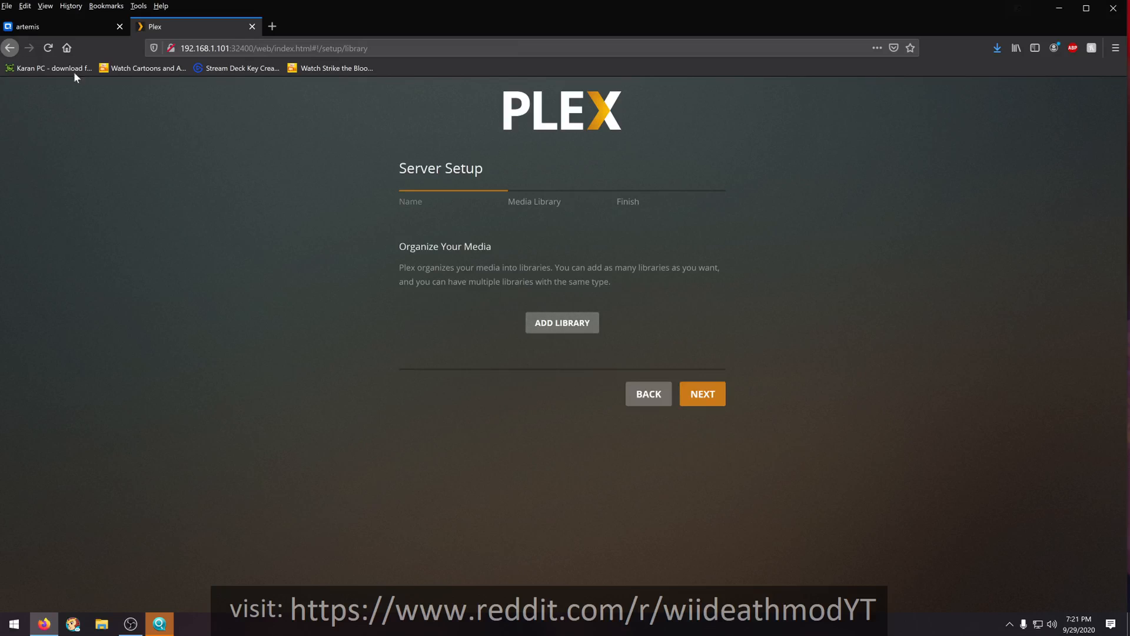
left_click(44, 25)
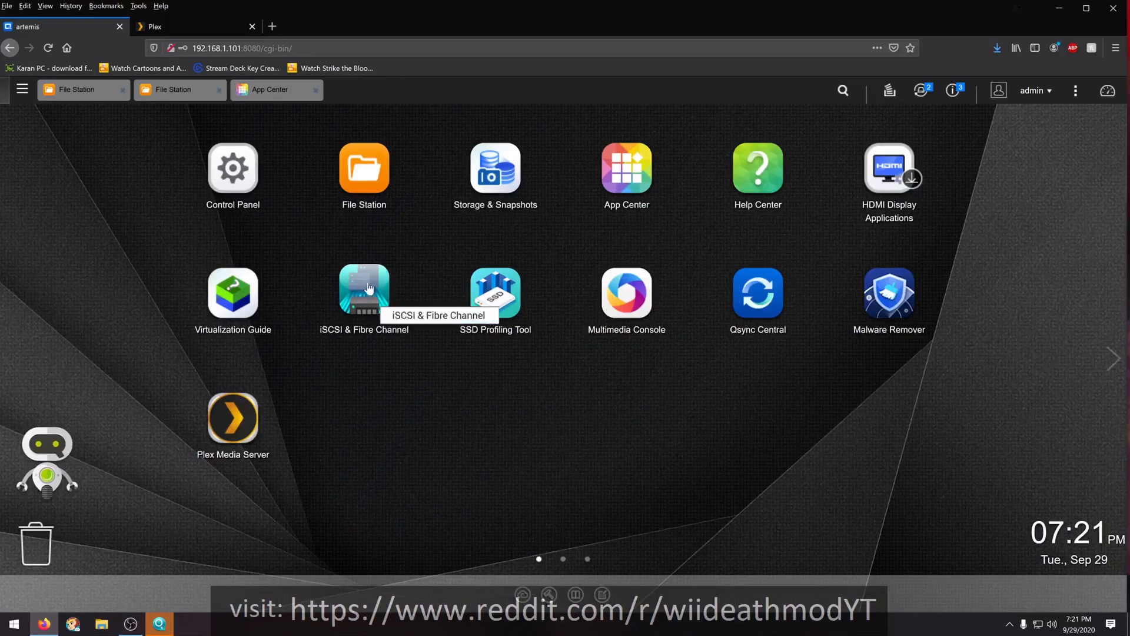
left_click(358, 172)
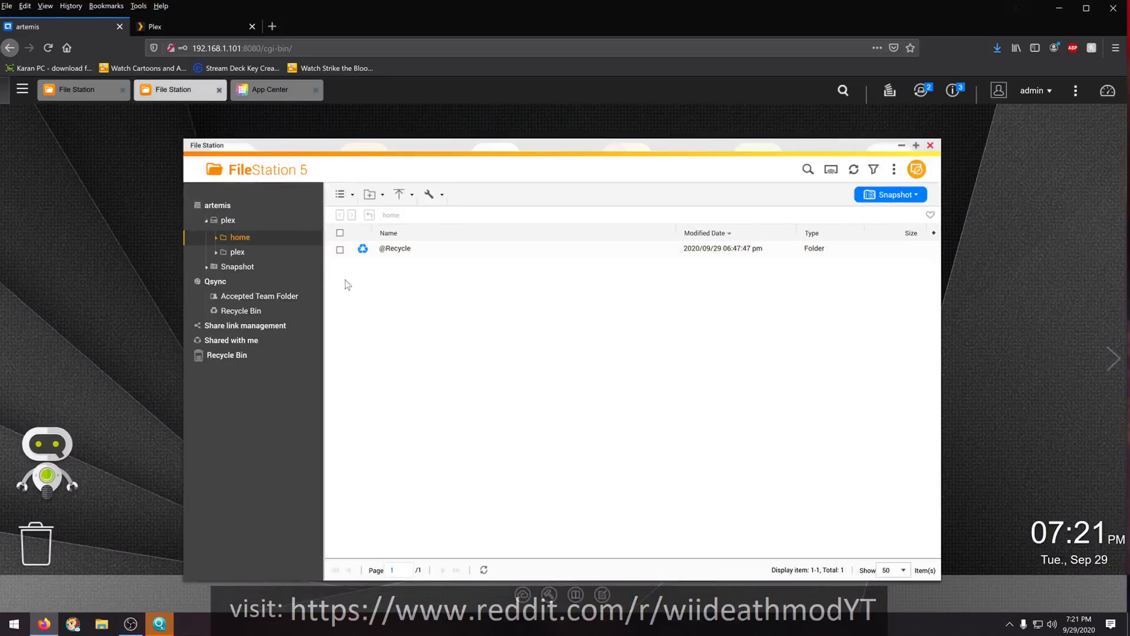
left_click(230, 257)
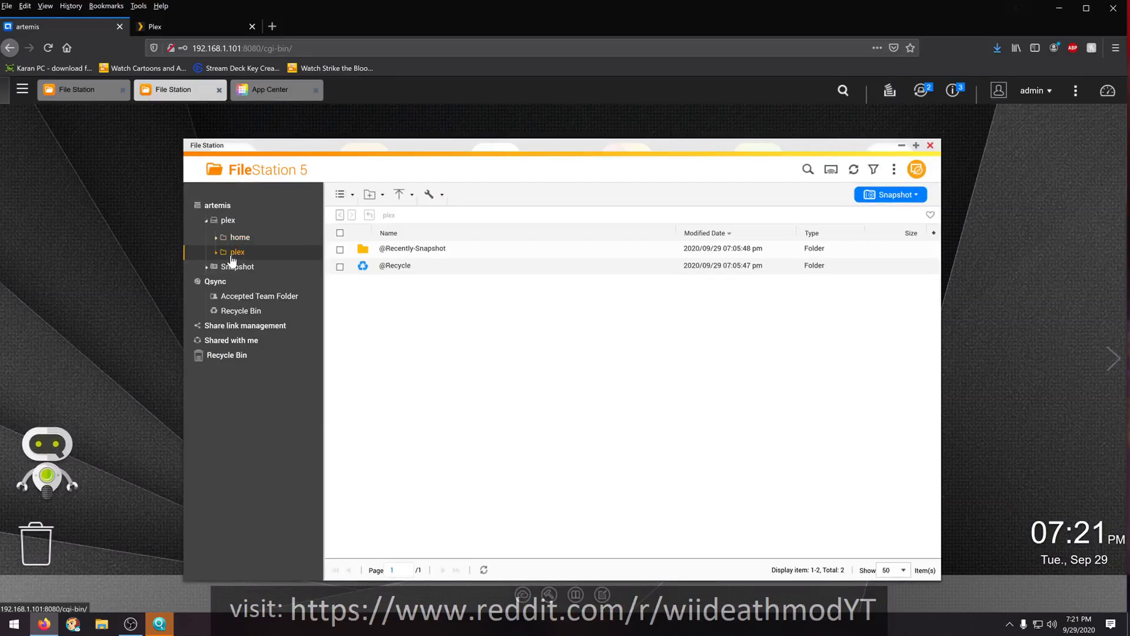
left_click(238, 238)
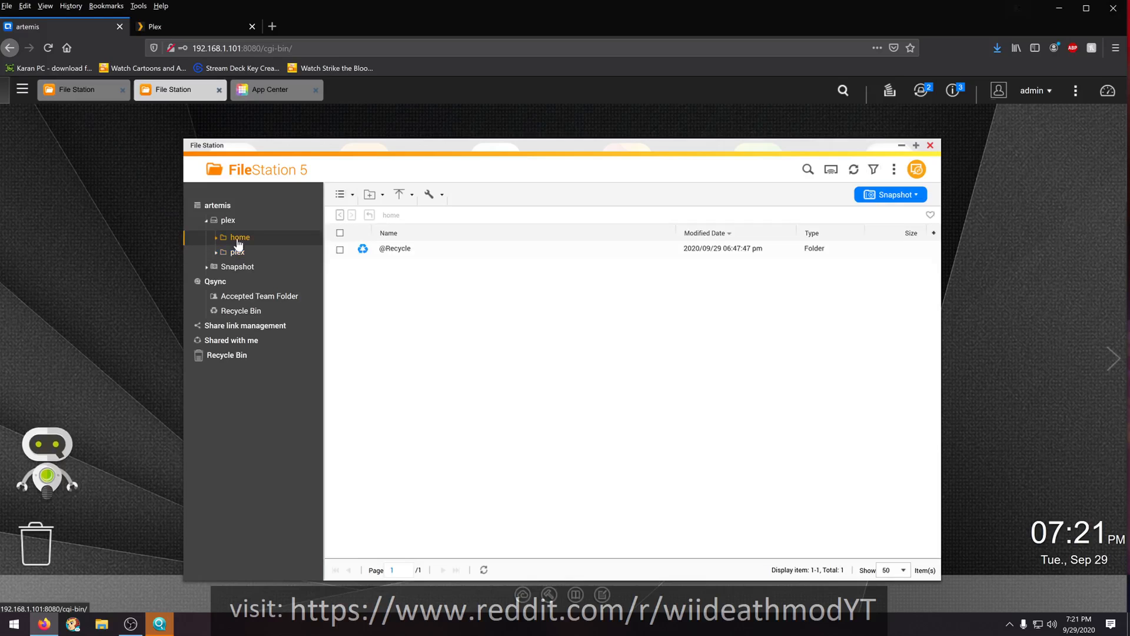
left_click(237, 253)
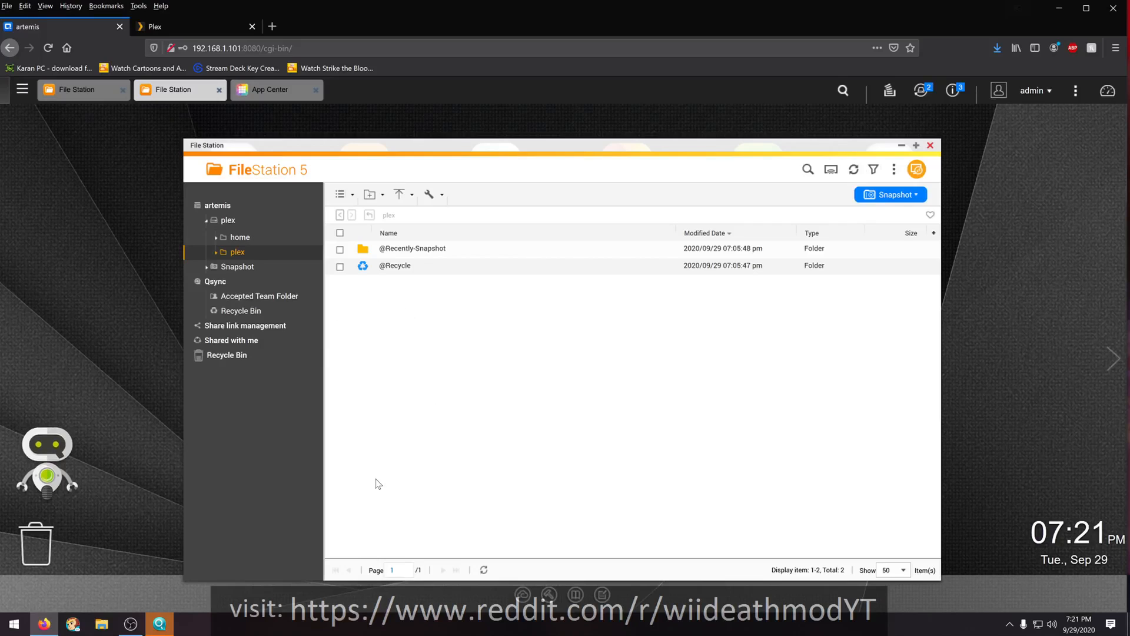
- Create a folder named anime in the plex shared folder on the NAS
left_click(212, 30)
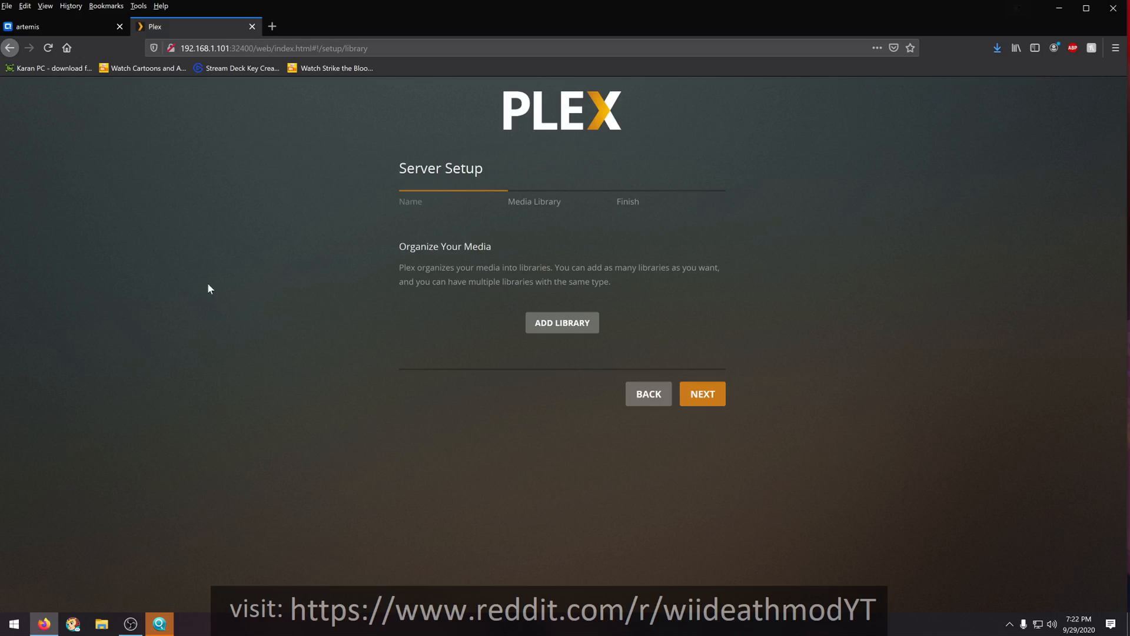
left_click(72, 27)
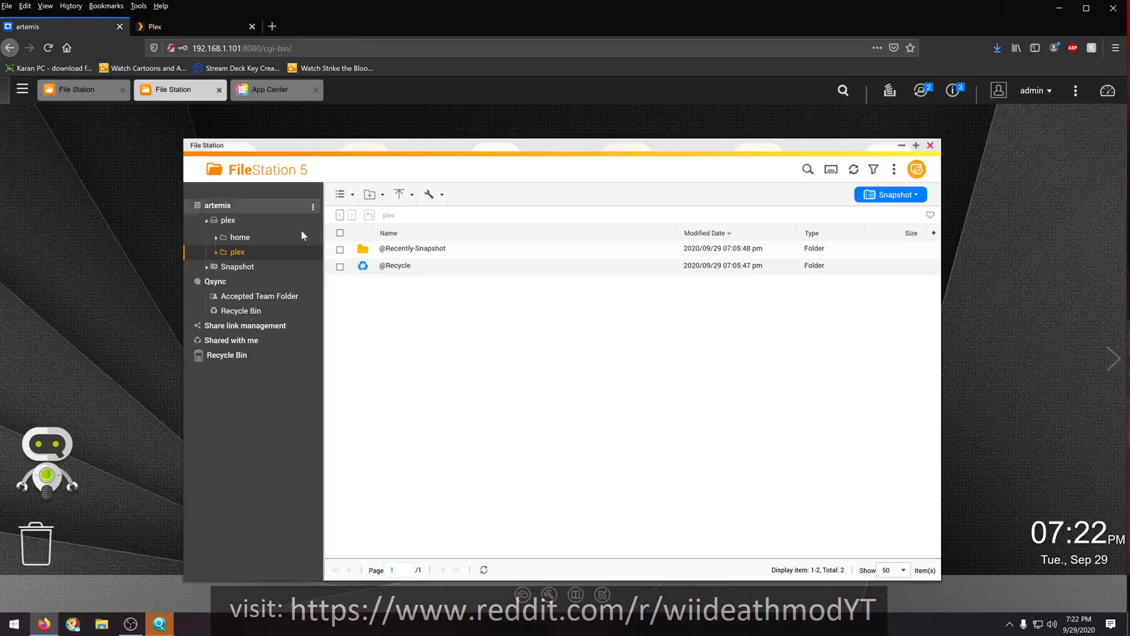
right_click(357, 302)
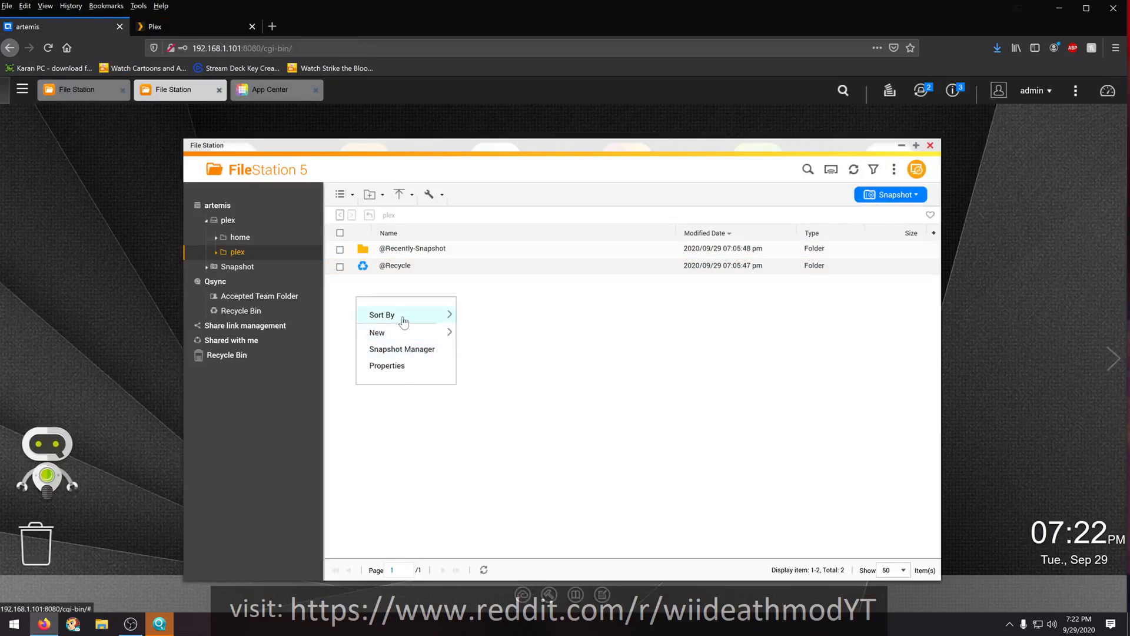
mouse_move(410, 340)
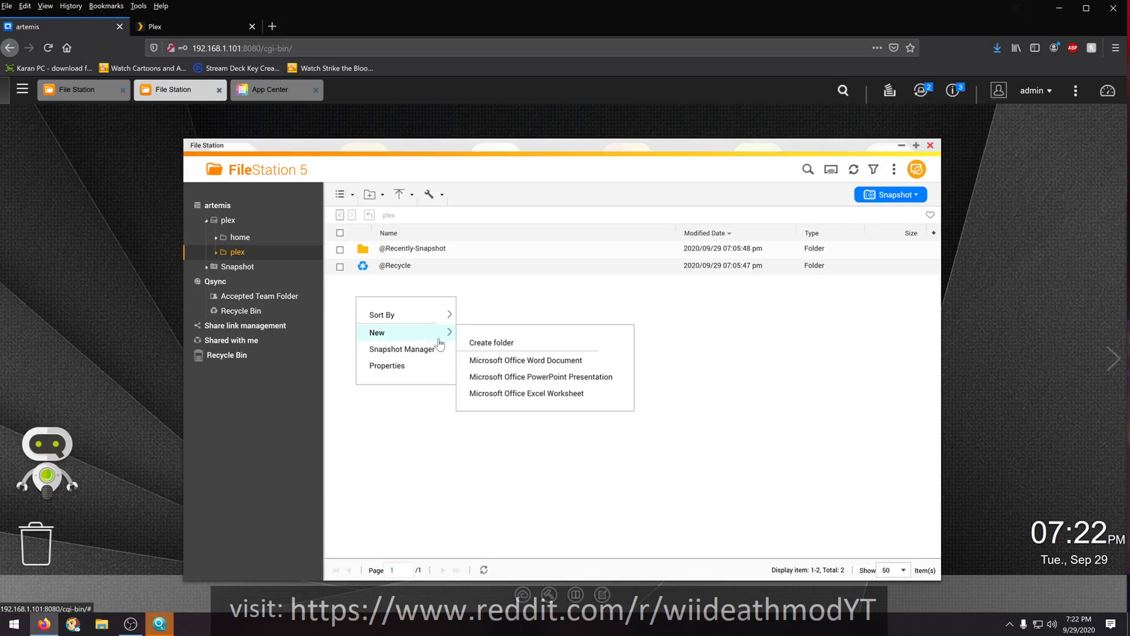
left_click(493, 347)
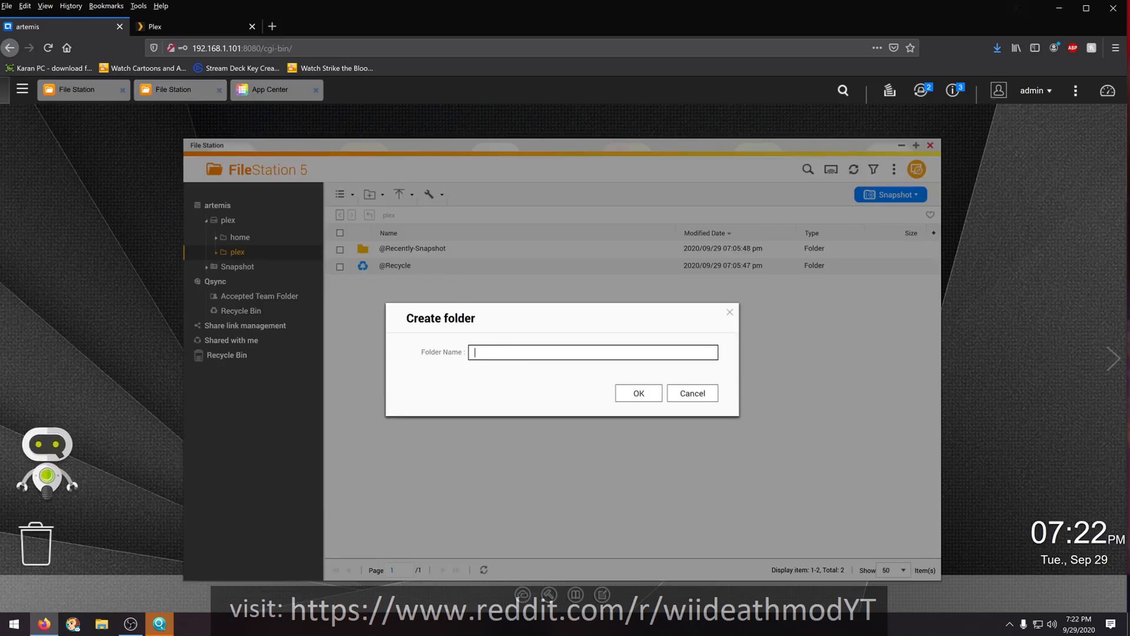
type("anime")
key("Return")
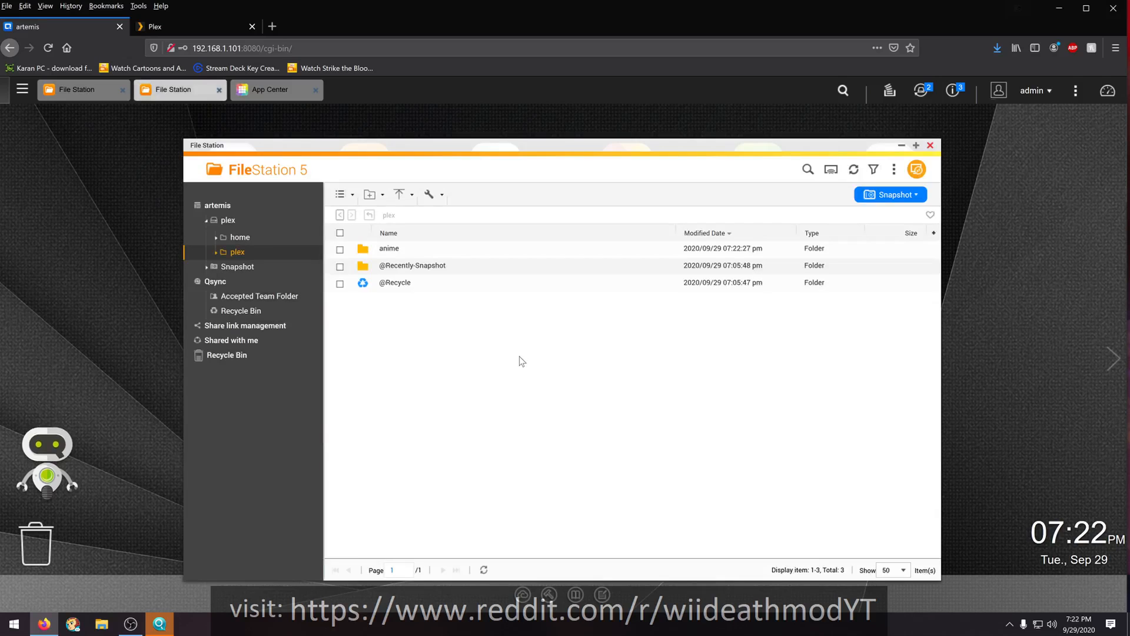
- Create a folder named music beside the anime folder in the plex share
right_click(386, 347)
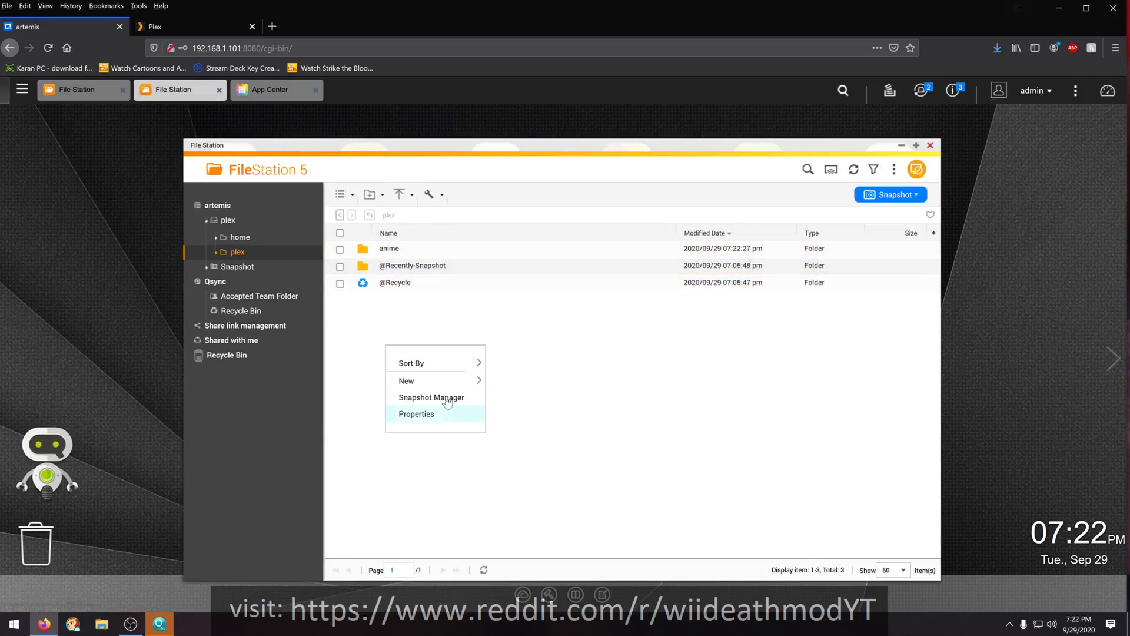
mouse_move(454, 381)
left_click(512, 393)
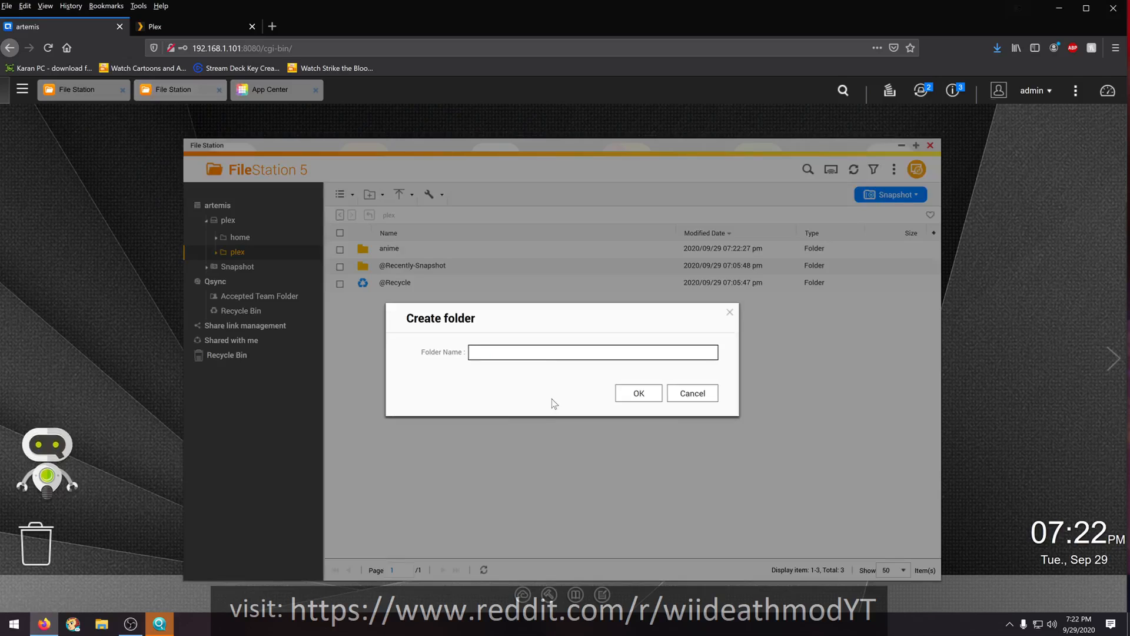
type("music")
left_click(640, 393)
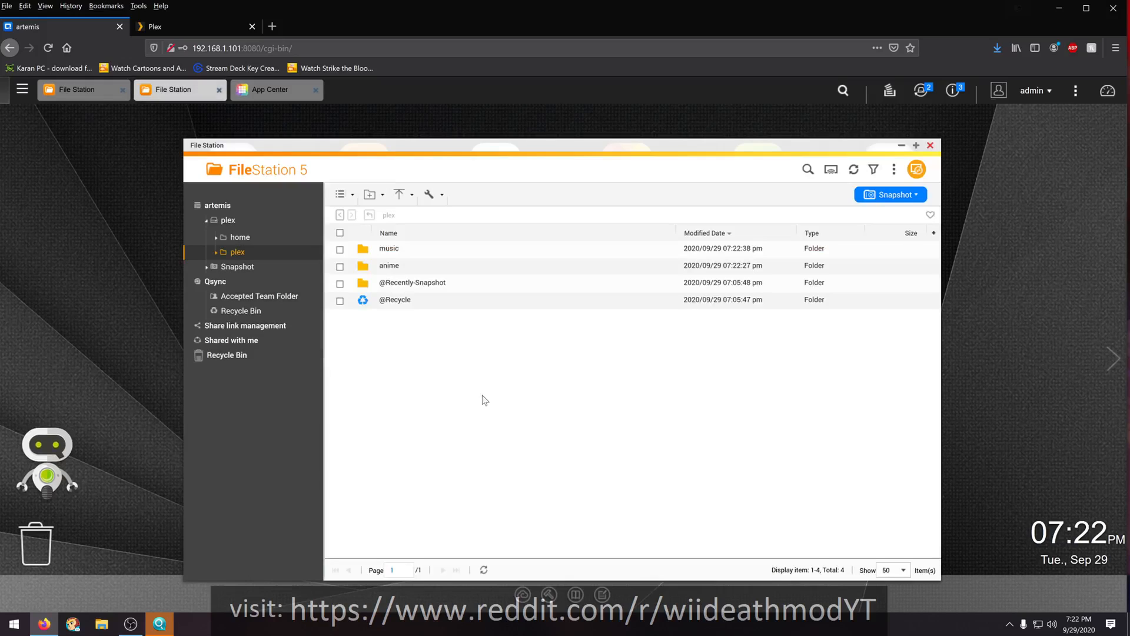
- Create a folder named movies in the plex share alongside music and anime
right_click(370, 340)
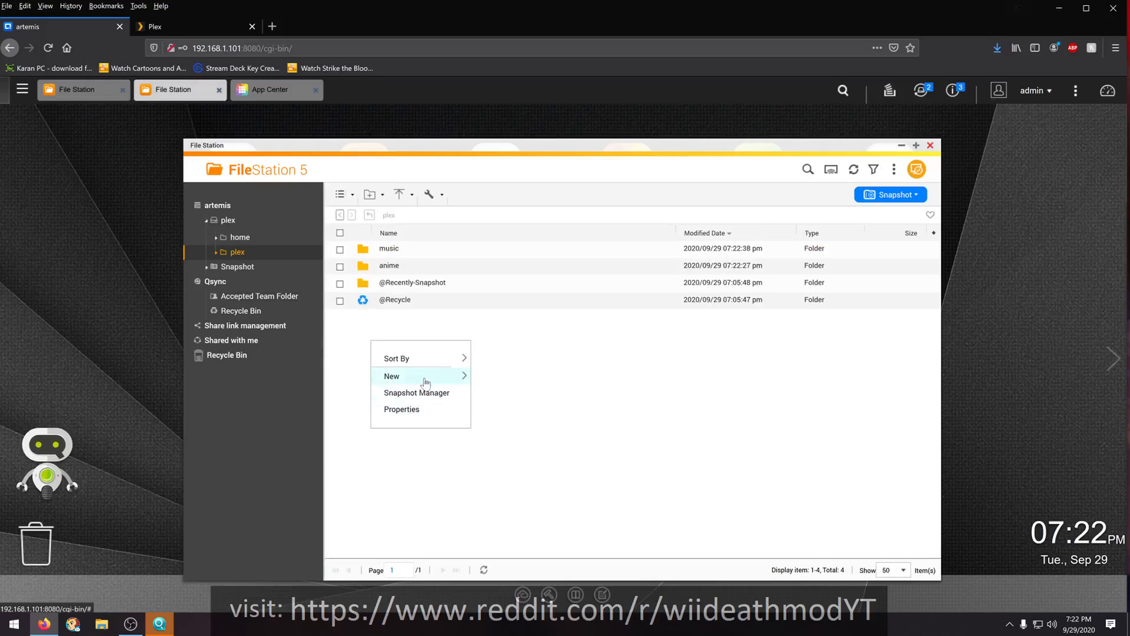
left_click(454, 382)
right_click(406, 357)
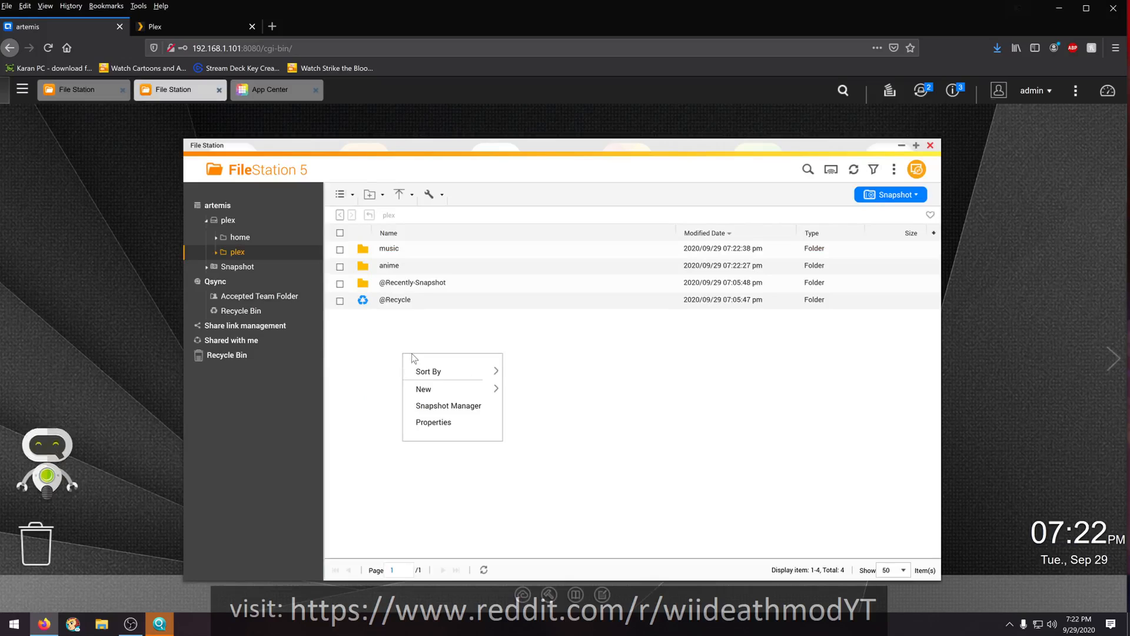
mouse_move(466, 398)
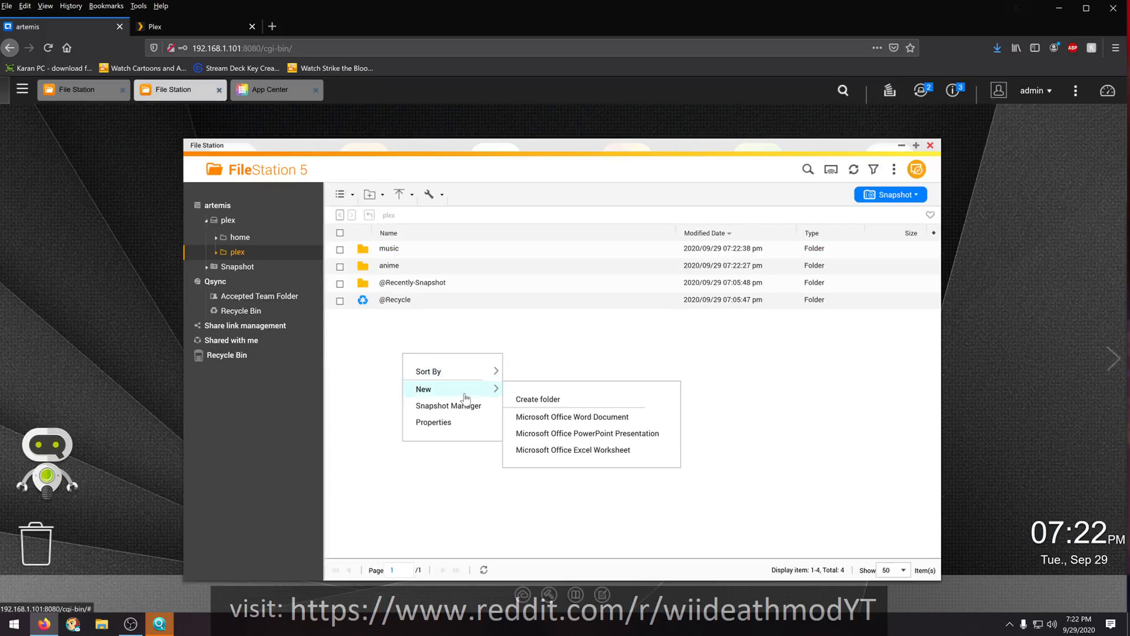
left_click(518, 398)
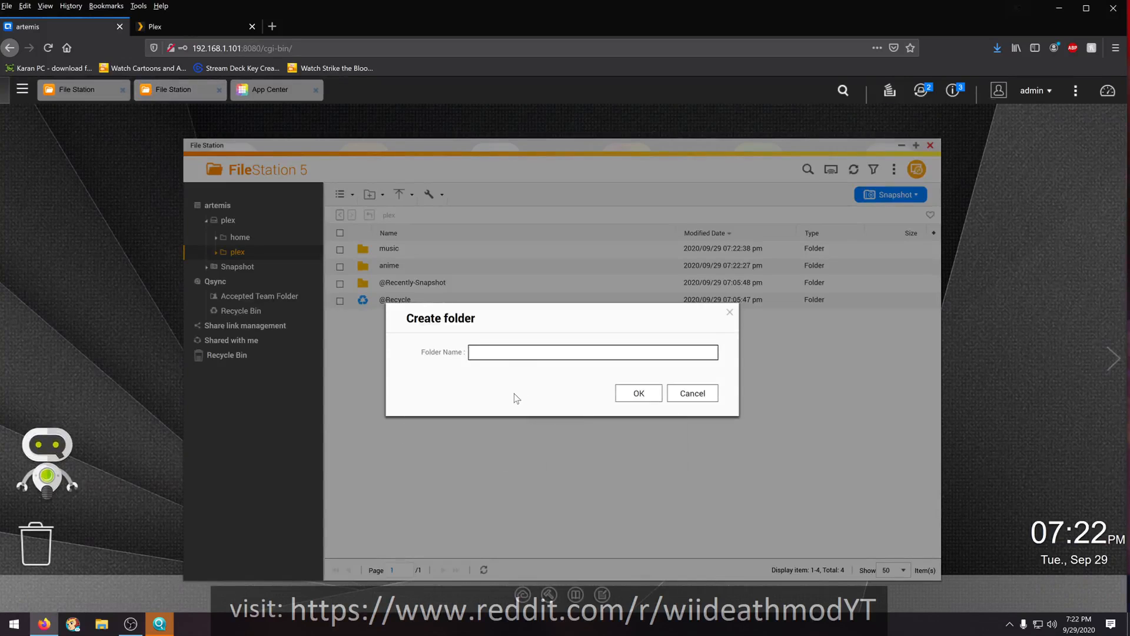
type("no")
type("vie")
type("s")
key("BackSpace")
type("m")
left_click(625, 393)
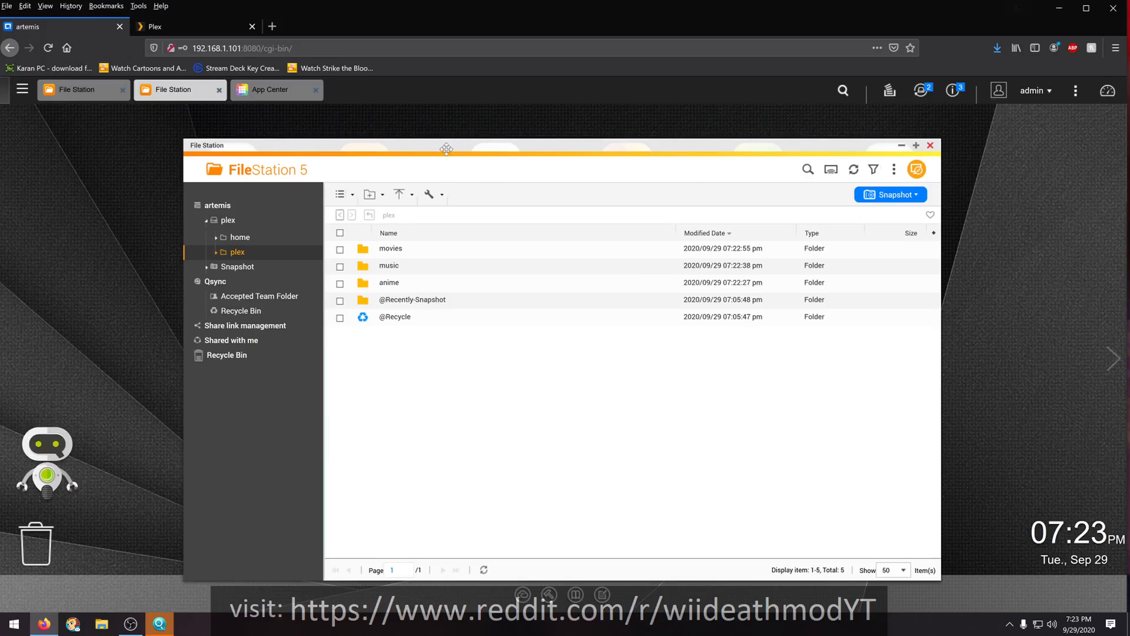
- Return to the Plex server setup and start a new TV Shows library named anime, with English as the language
left_click_drag(446, 149, 438, 144)
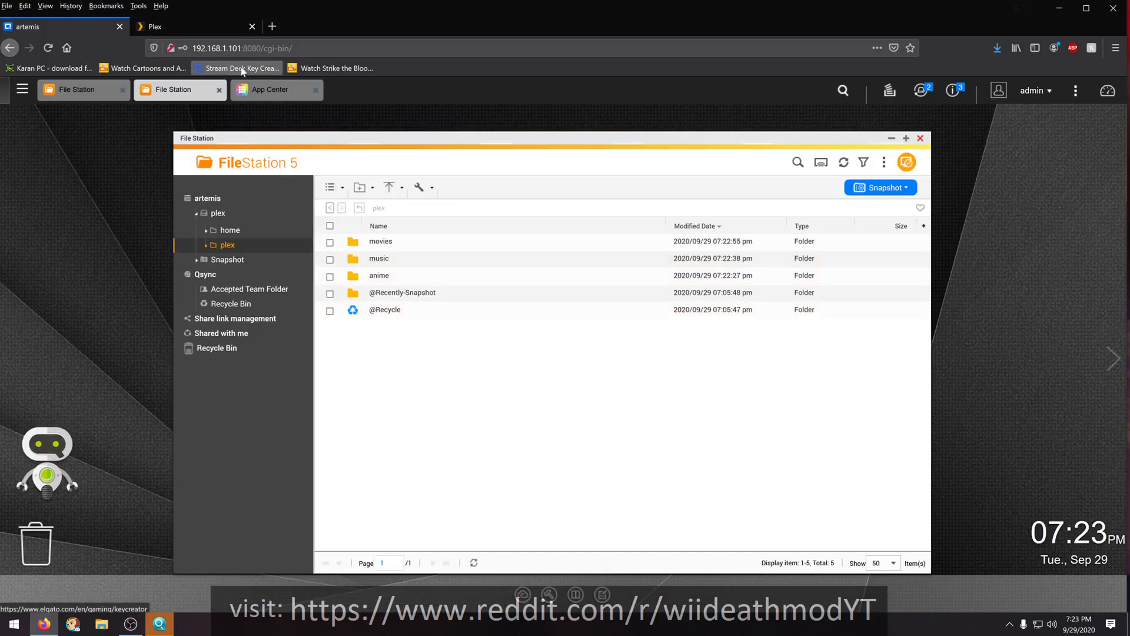
left_click(187, 32)
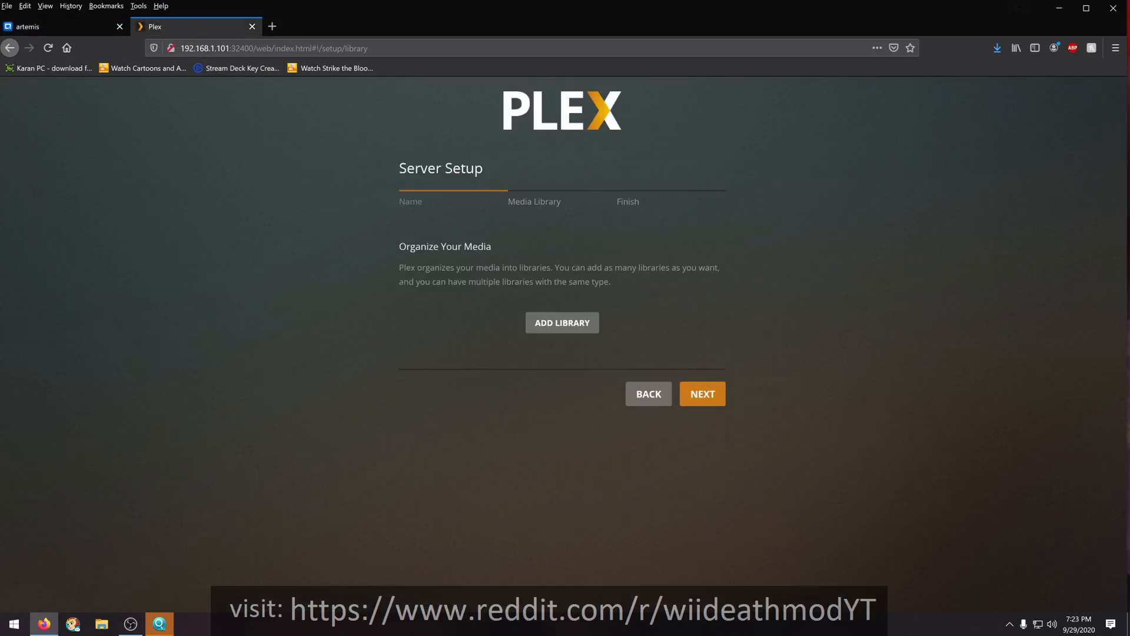
left_click(537, 325)
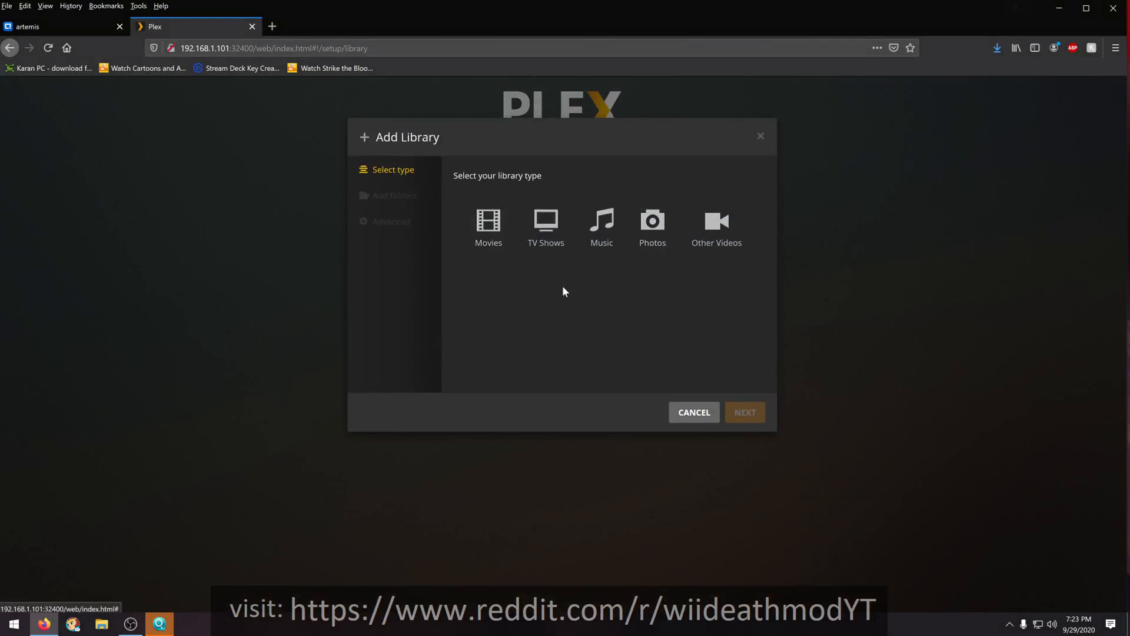
left_click(538, 247)
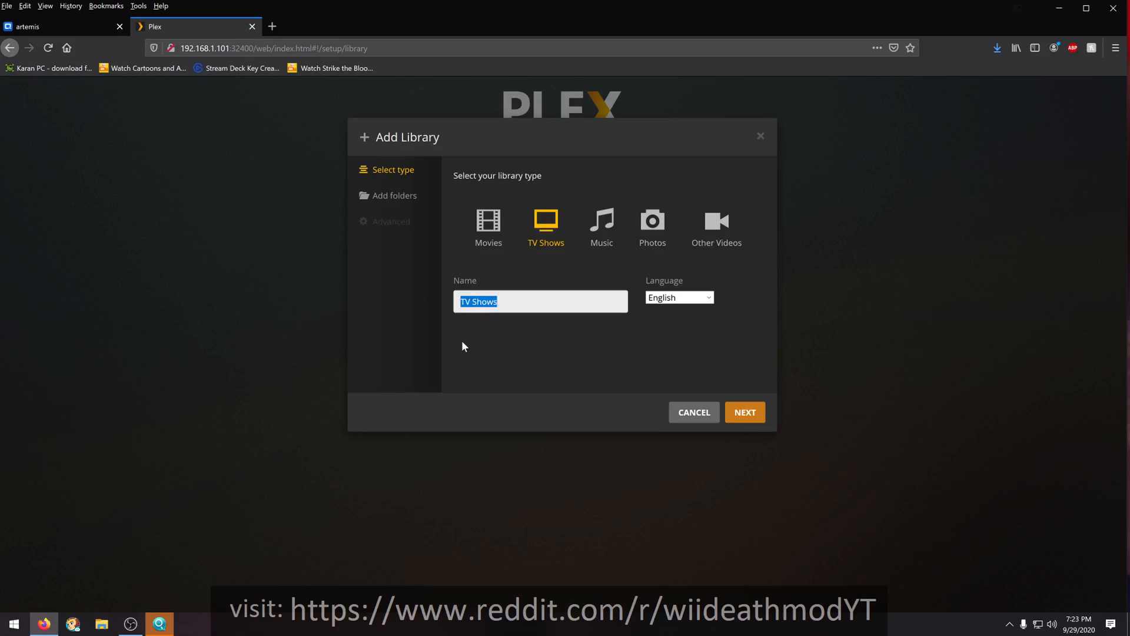
type("a")
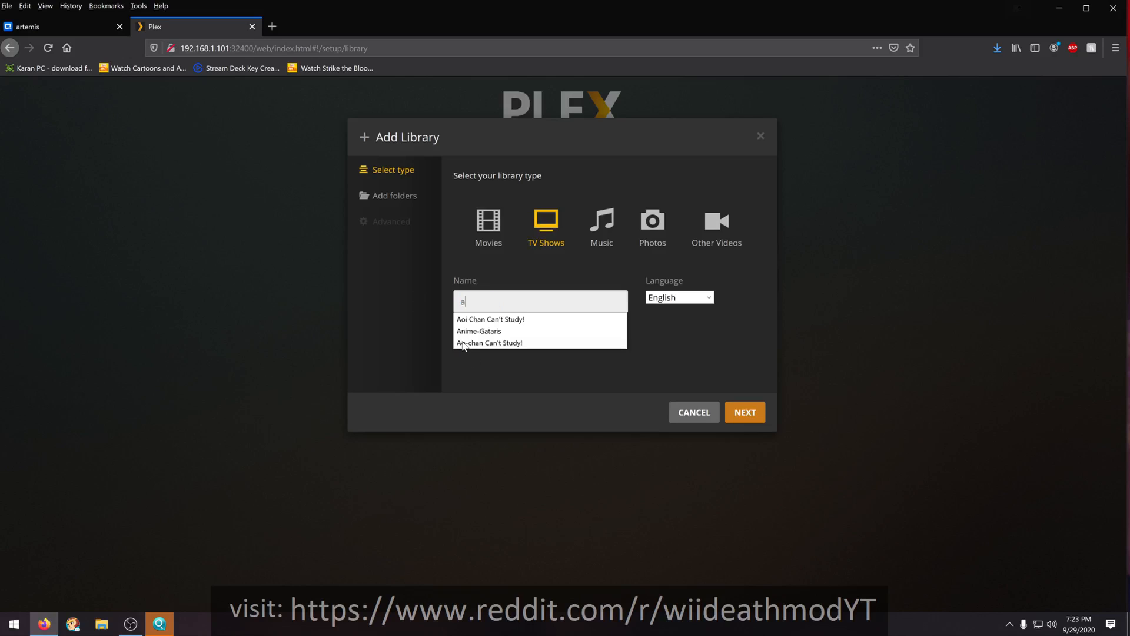
type("nu")
key("BackSpace")
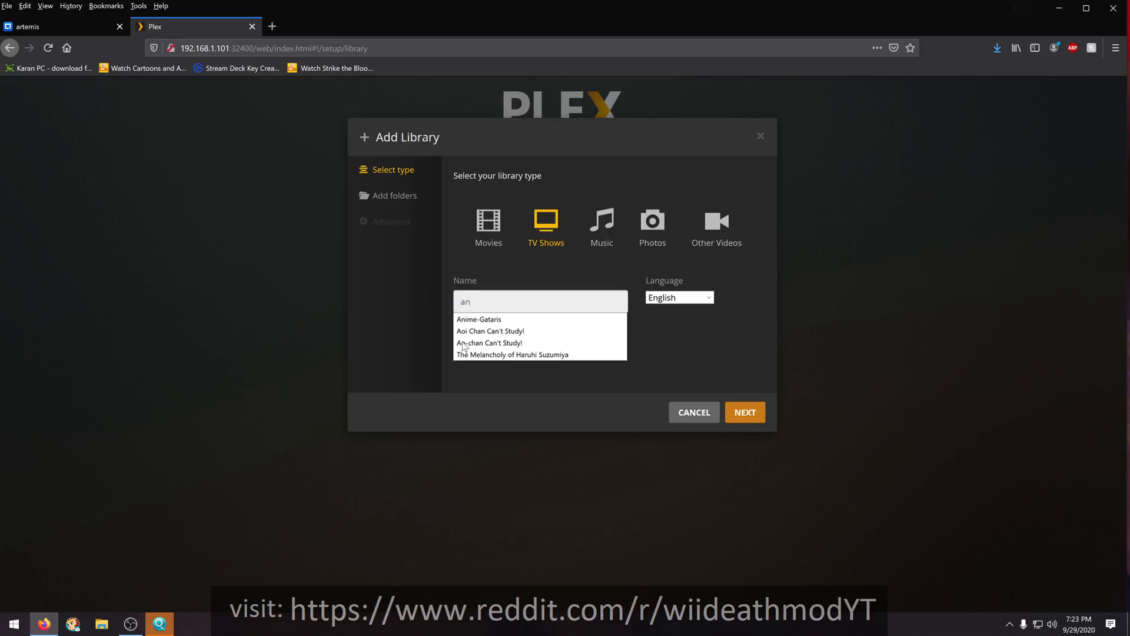
type("ime")
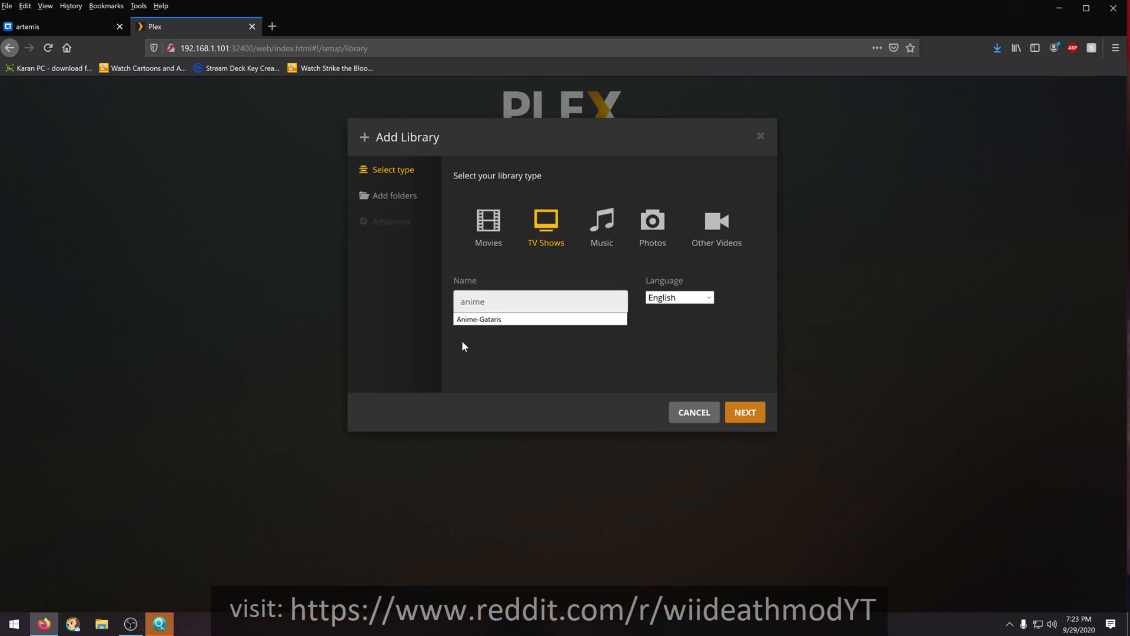
left_click(479, 347)
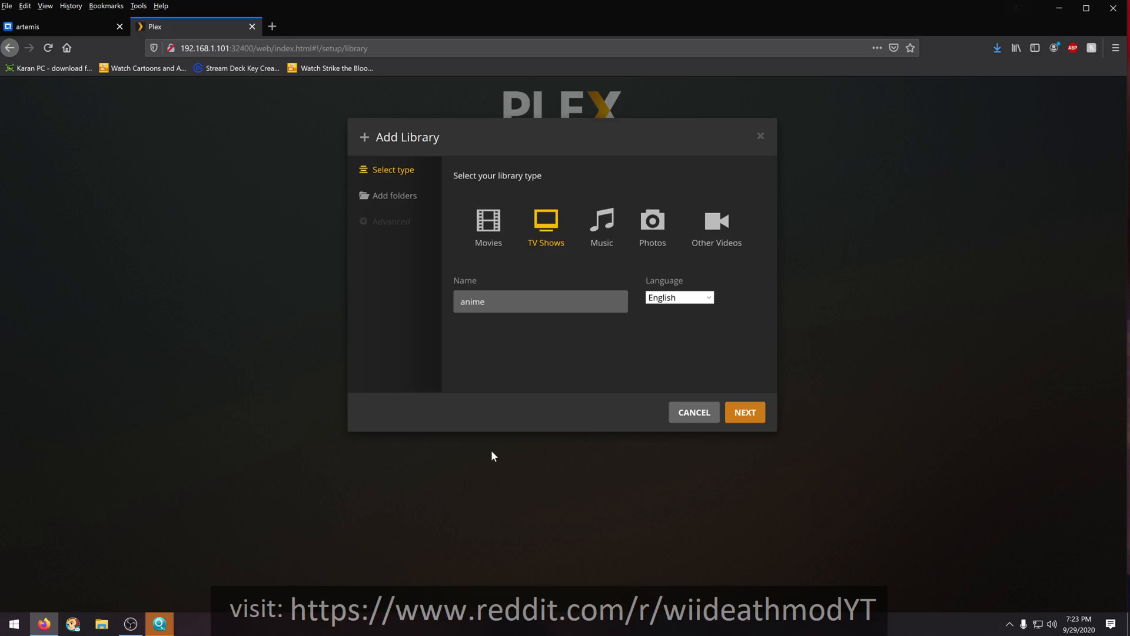
- Add /share/CACHEDEV1_DATA/plex/anime as the media folder of the anime library
left_click(745, 414)
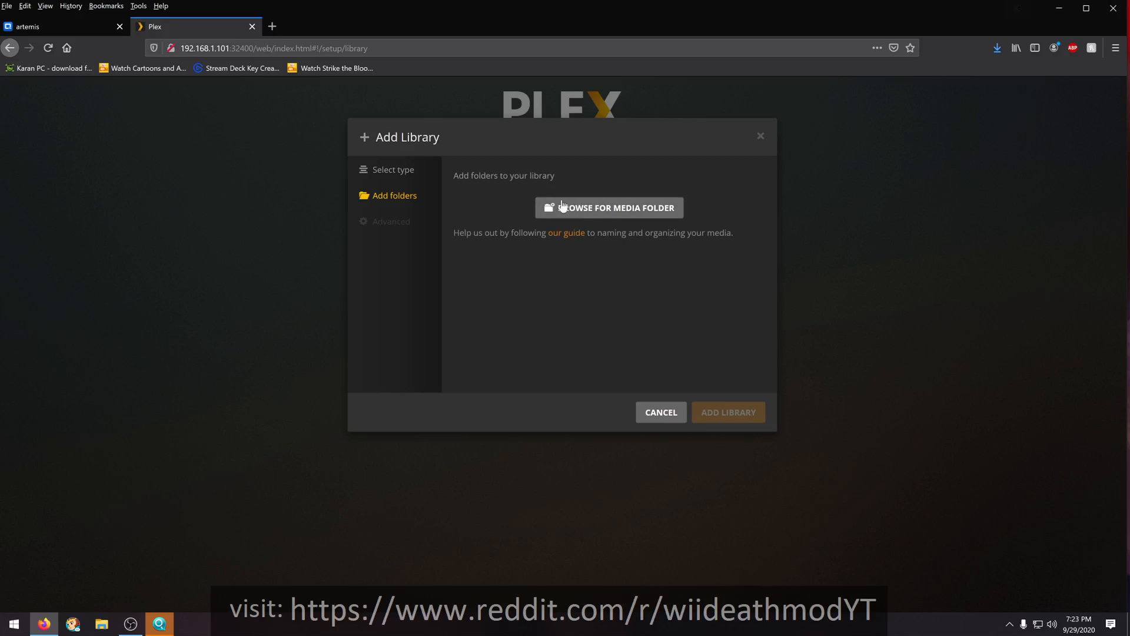
left_click(588, 210)
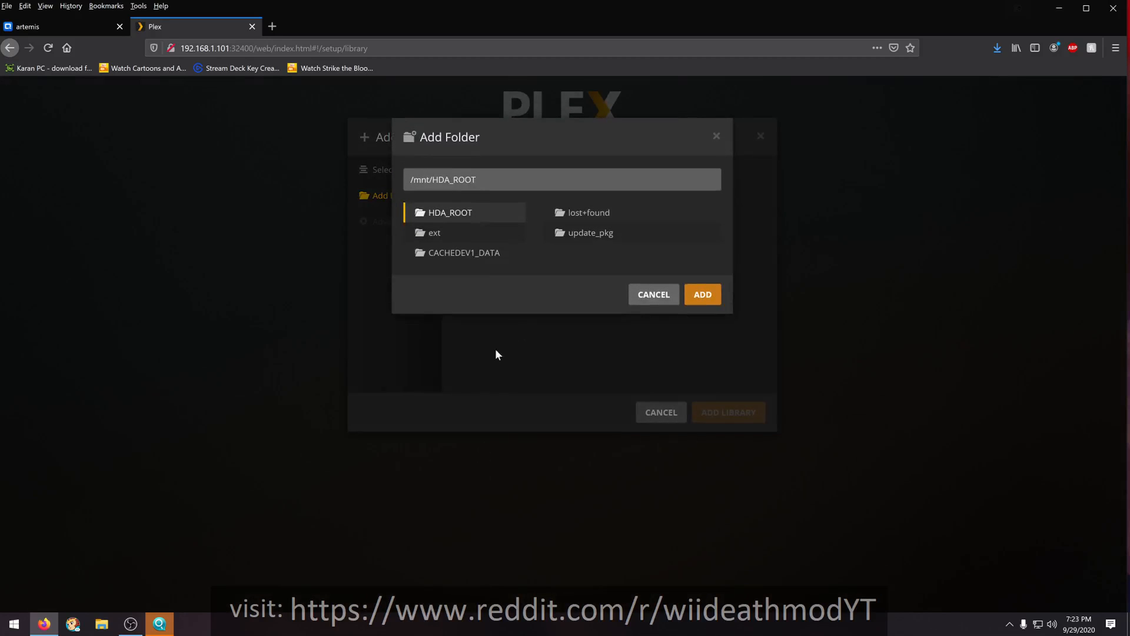
left_click(437, 235)
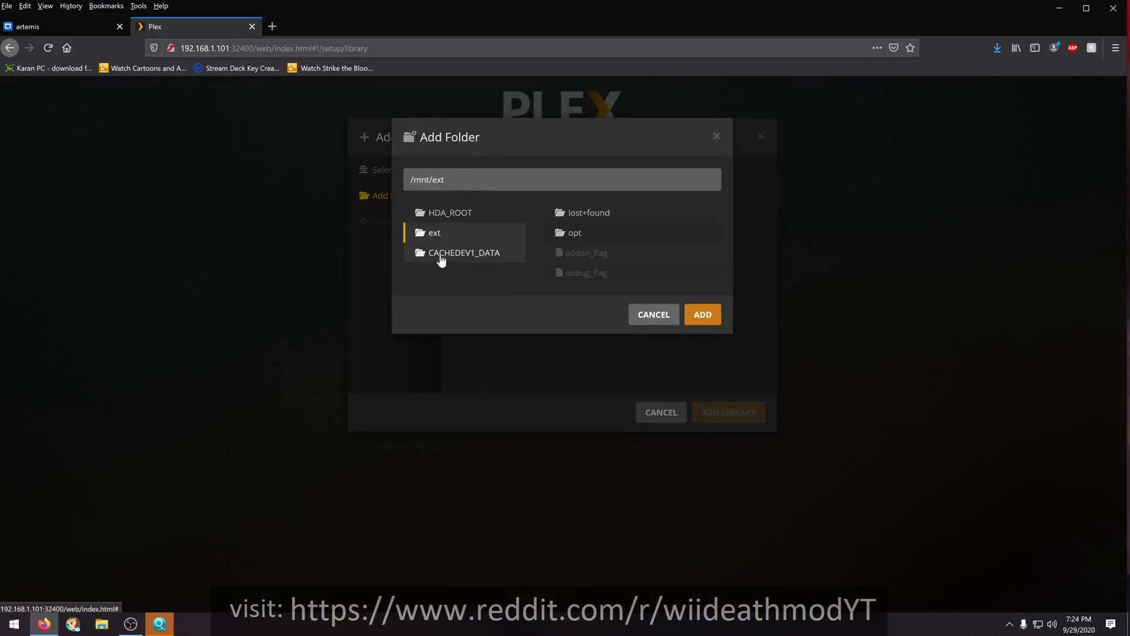
left_click(440, 258)
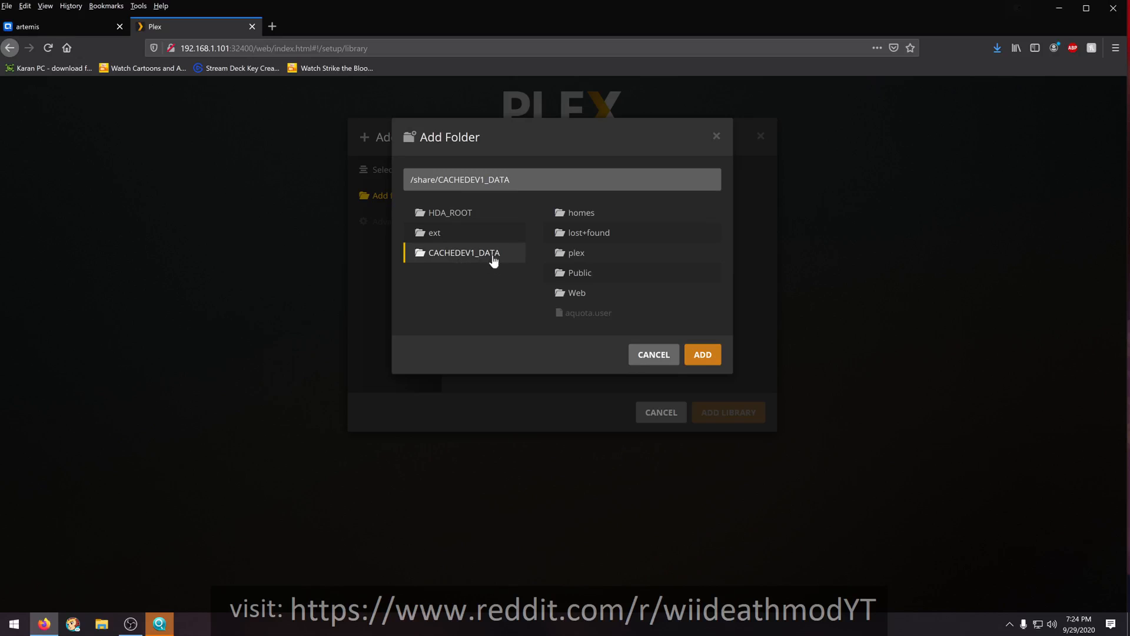
left_click(573, 252)
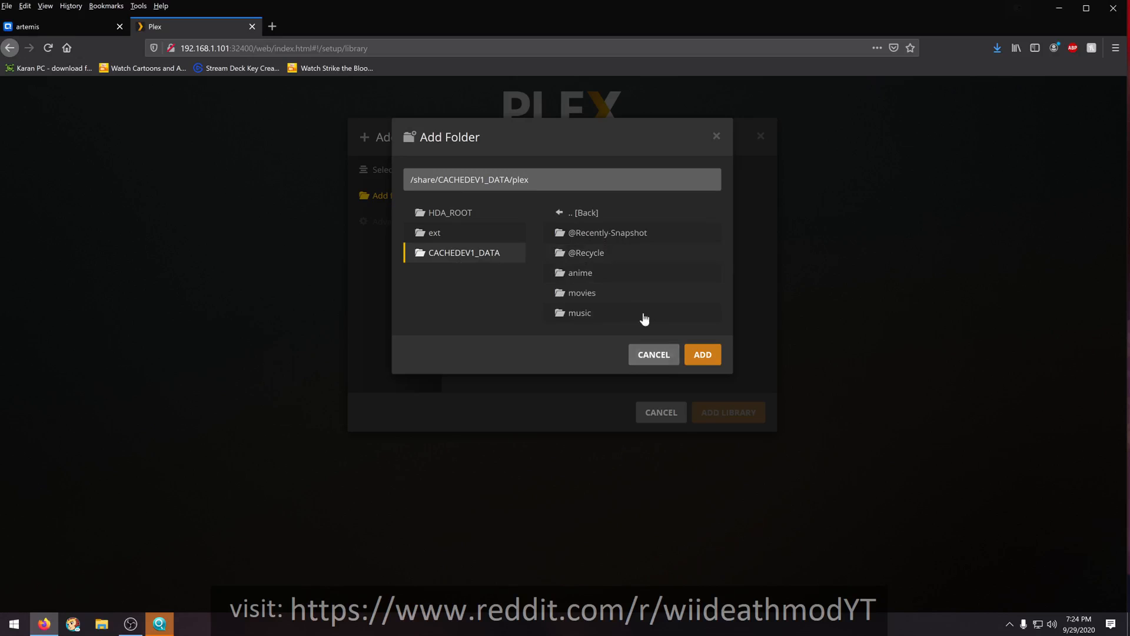
left_click(579, 276)
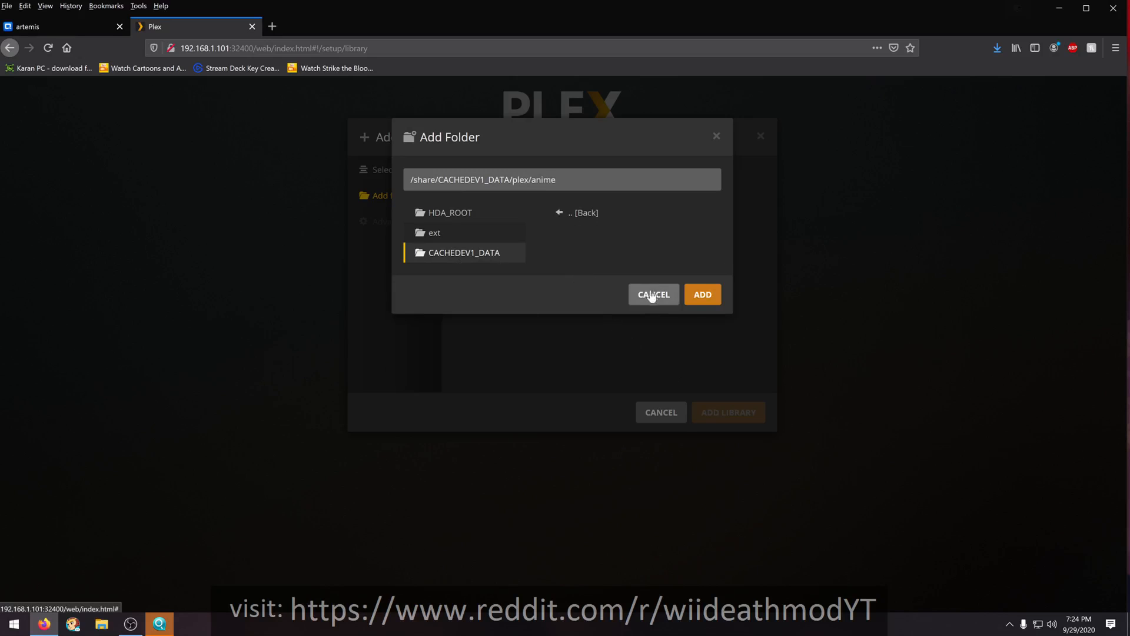
left_click(696, 297)
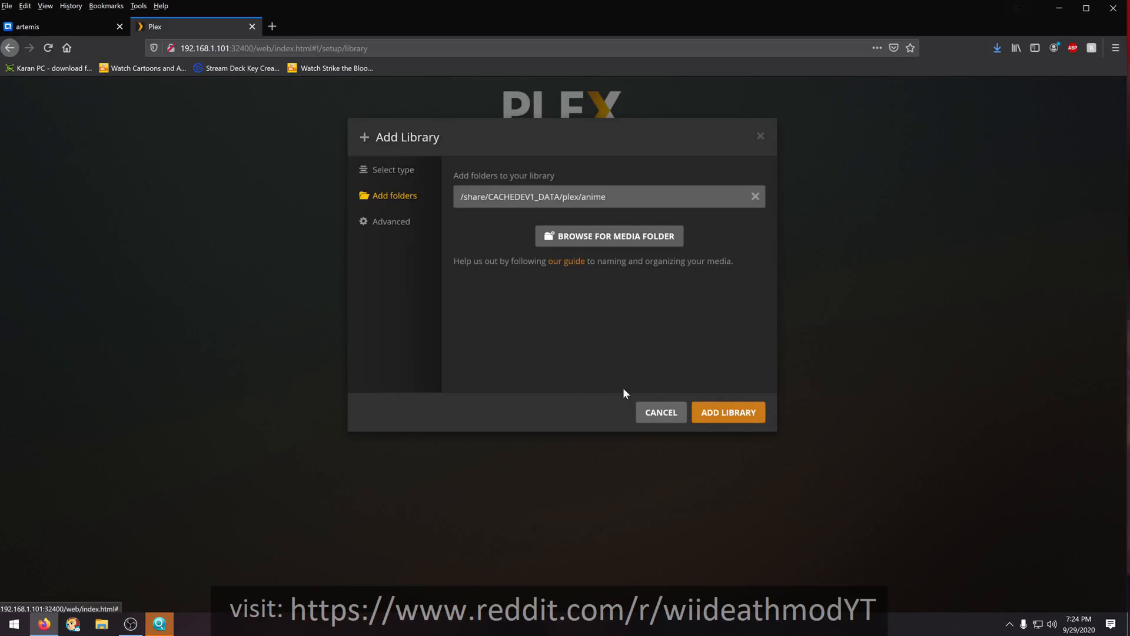
- Save the anime library and start adding a second library of type Movies
left_click(718, 413)
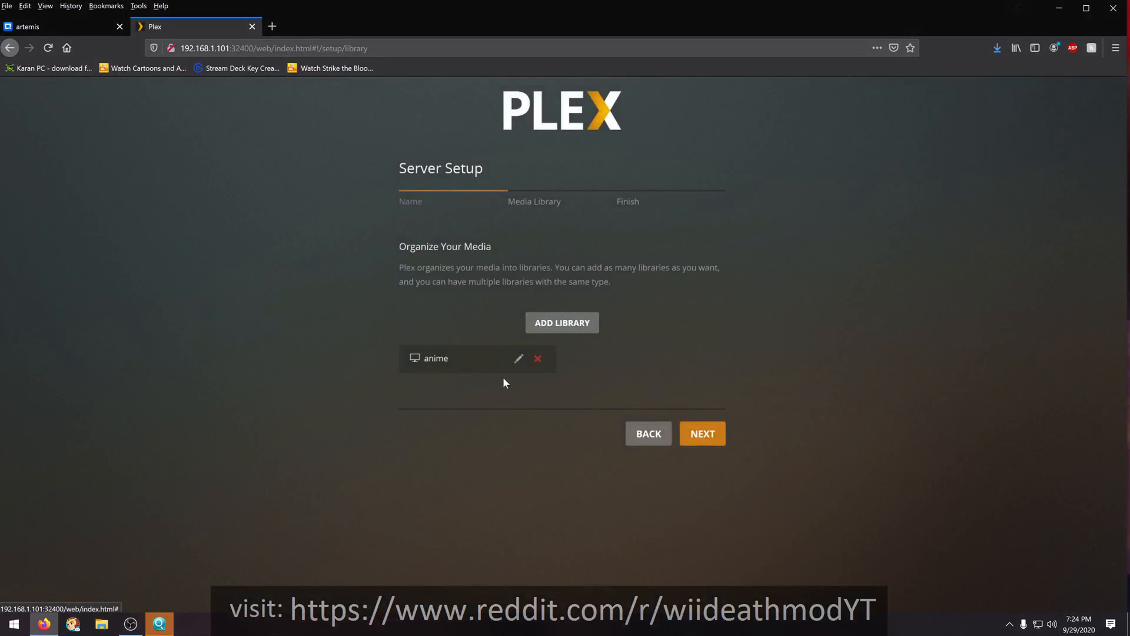
left_click(567, 326)
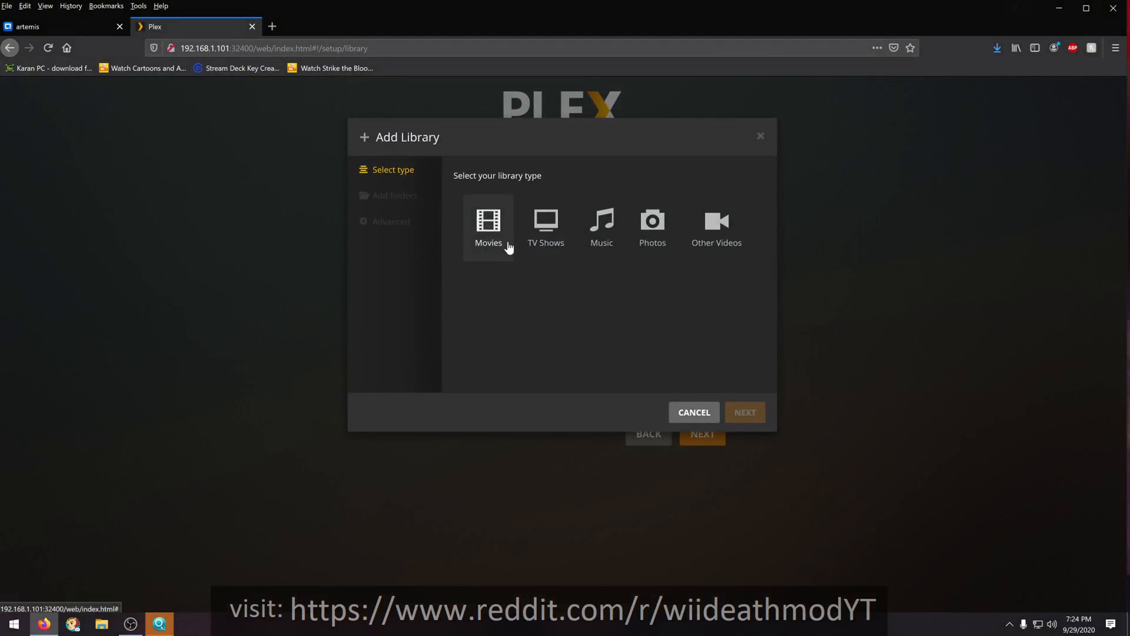
left_click(497, 243)
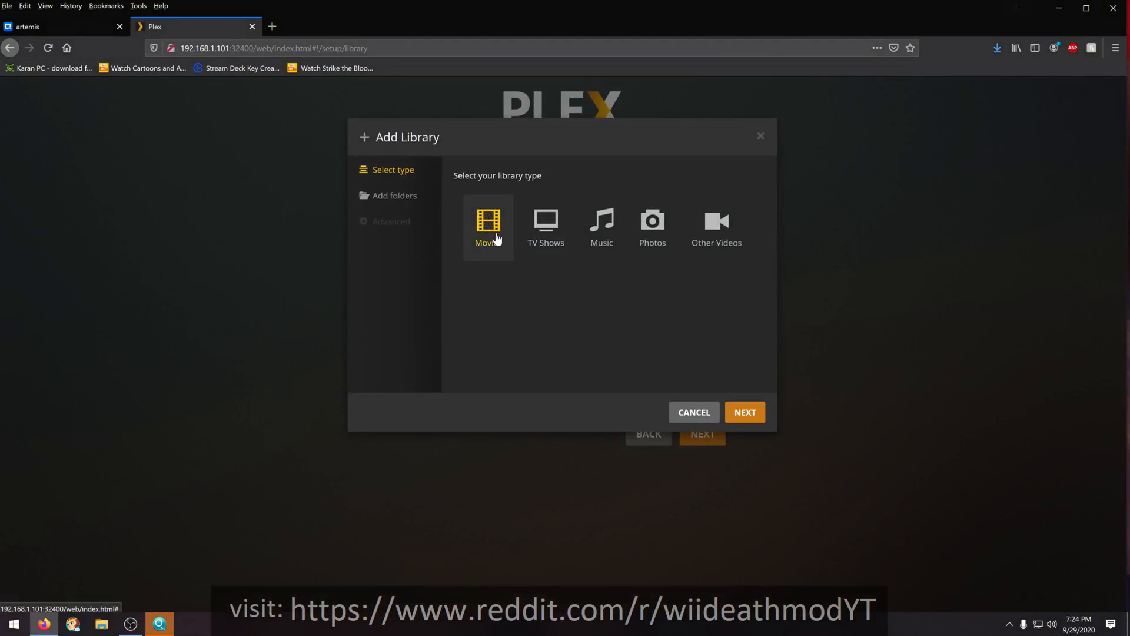
left_click(738, 420)
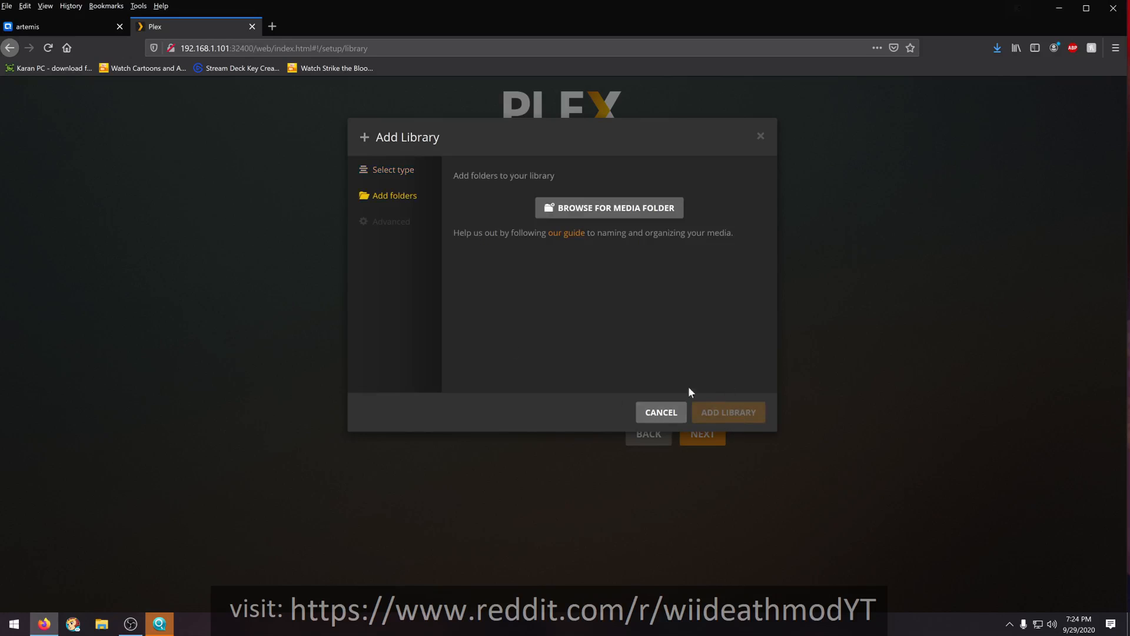
- Add /share/CACHEDEV1_DATA/plex/movies as the media folder of the Movies library
left_click(584, 209)
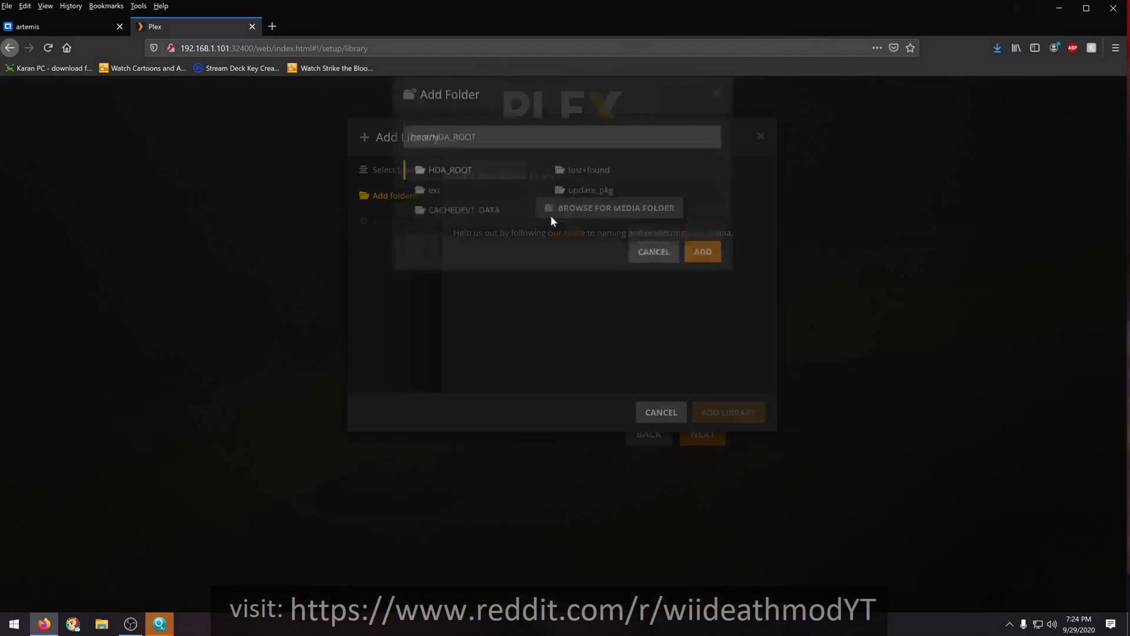
left_click(467, 253)
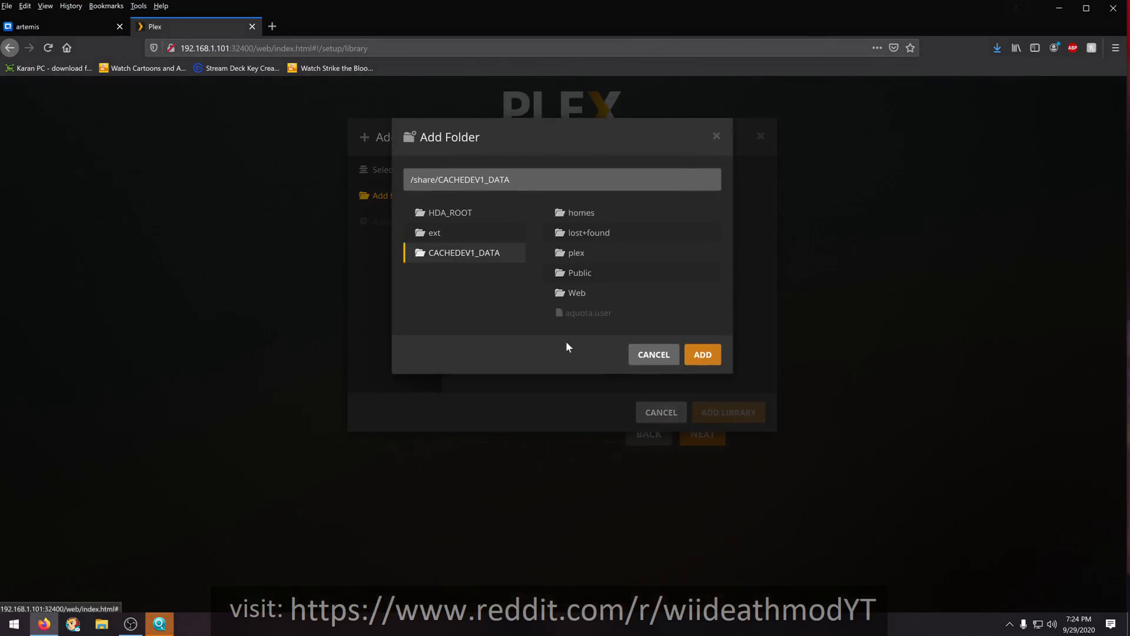
left_click(568, 254)
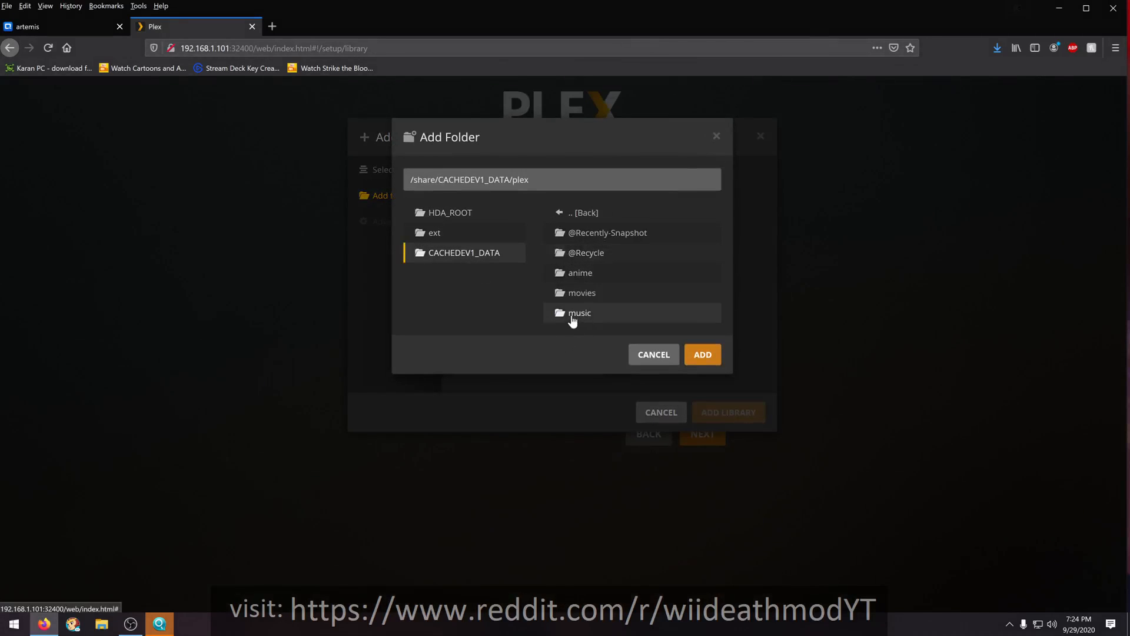
left_click(575, 294)
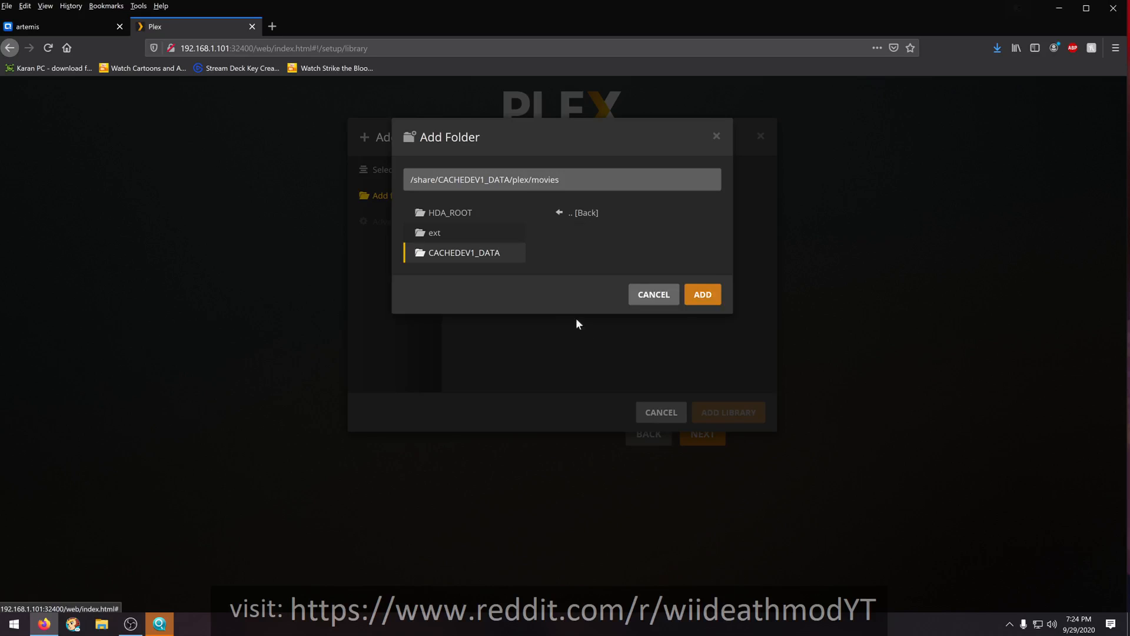
left_click(698, 298)
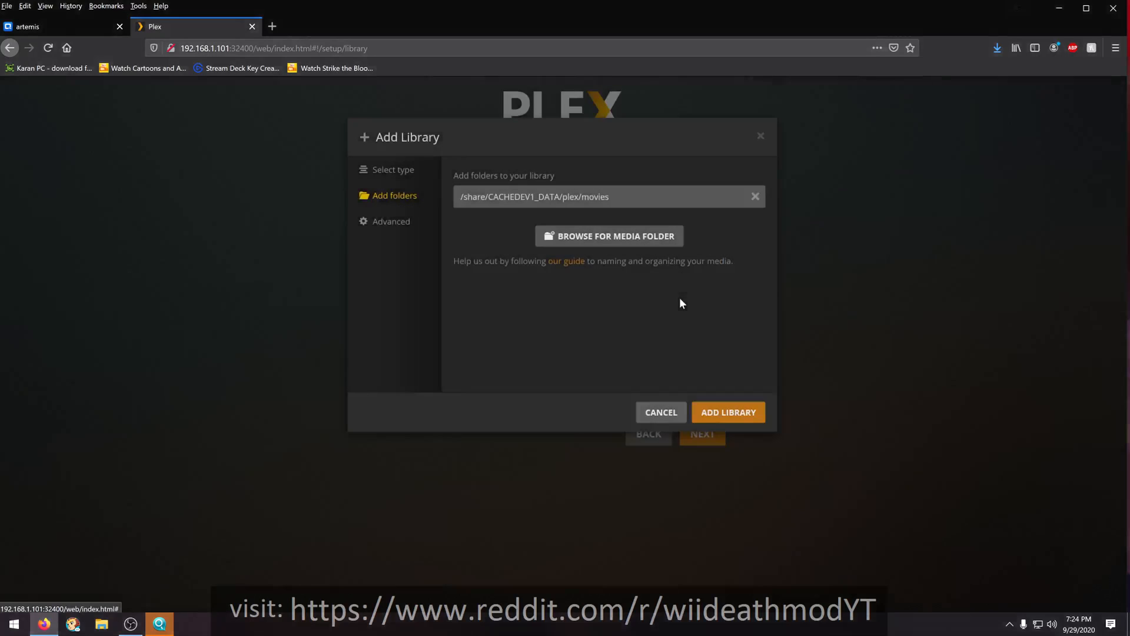
- Save the Movies library and finish the Plex server setup
left_click(696, 413)
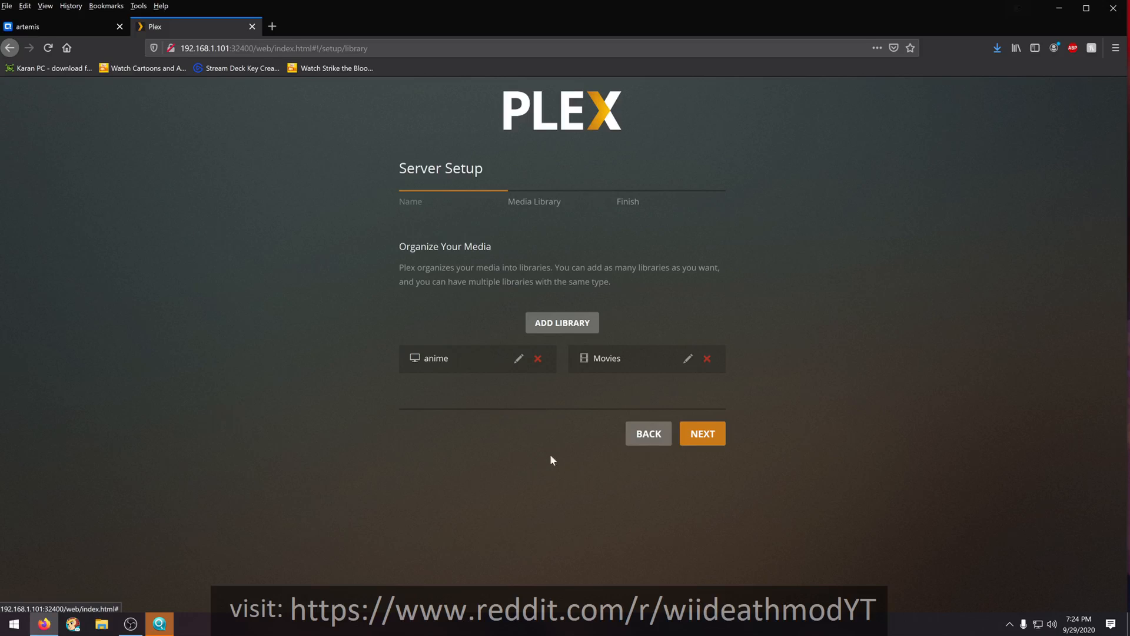
left_click(704, 435)
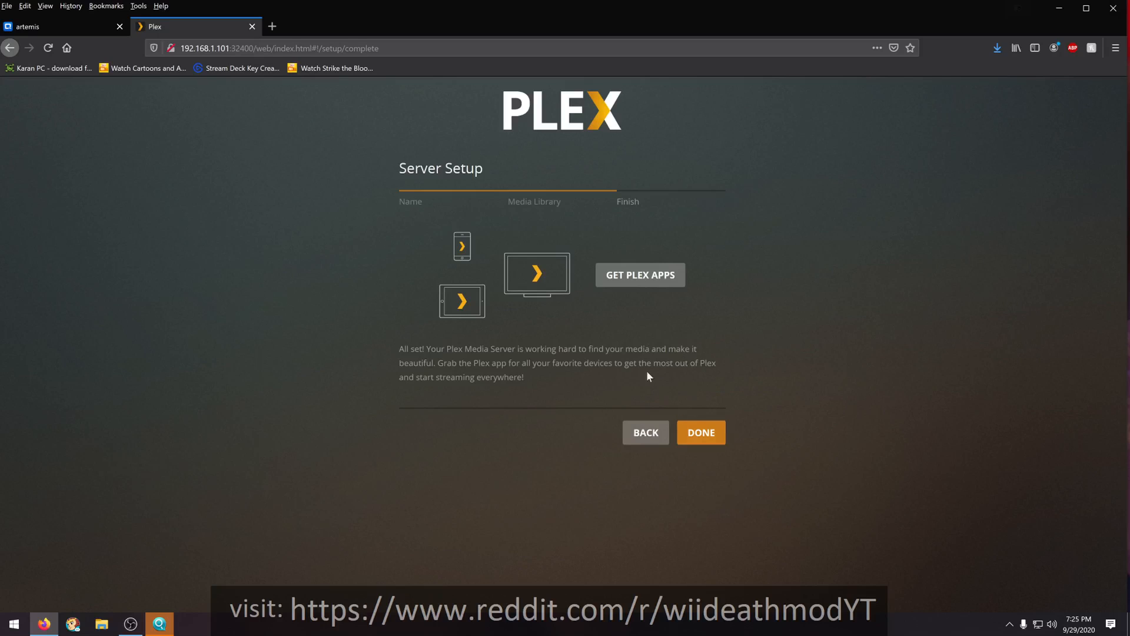
left_click(696, 434)
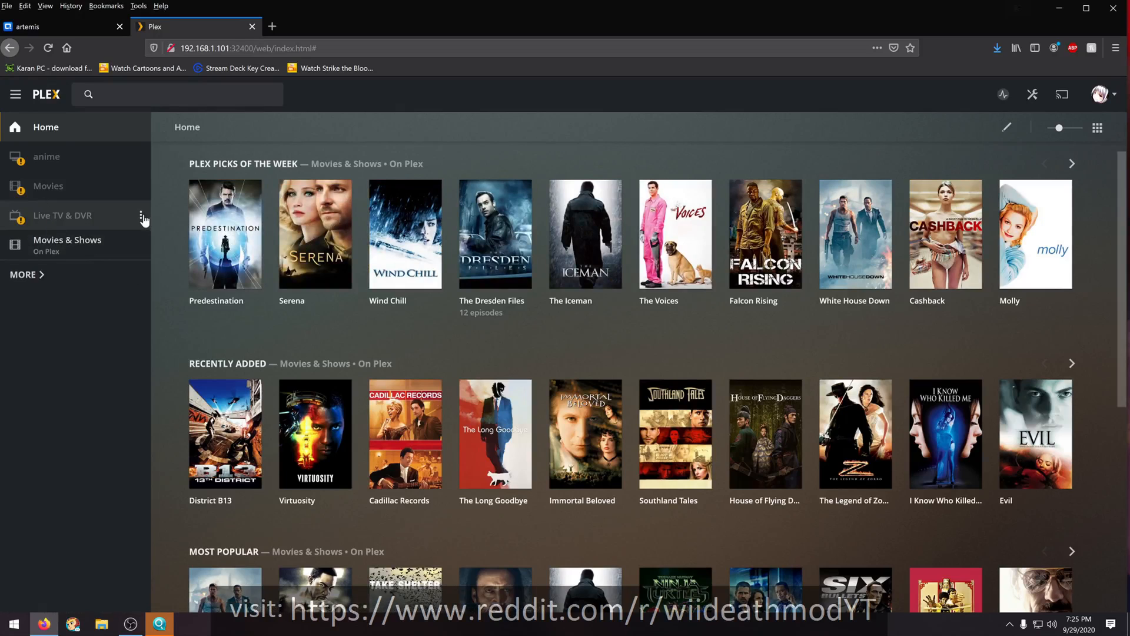
- Unpin the unavailable Live TV & DVR, Movies and anime libraries from the Plex sidebar
left_click(141, 216)
left_click(148, 235)
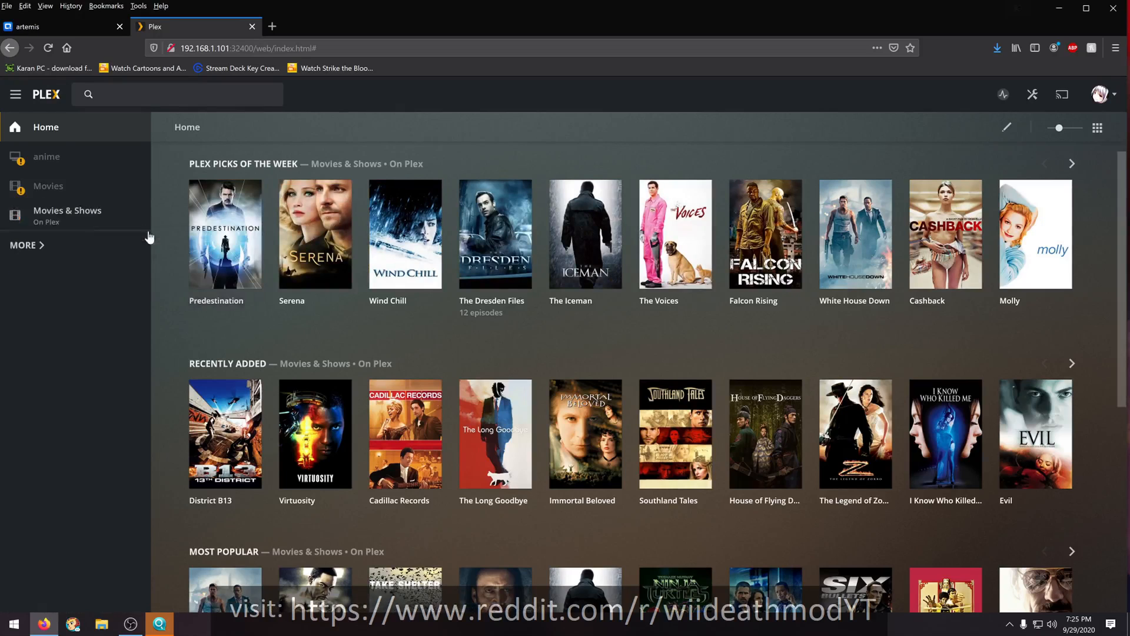
left_click(141, 187)
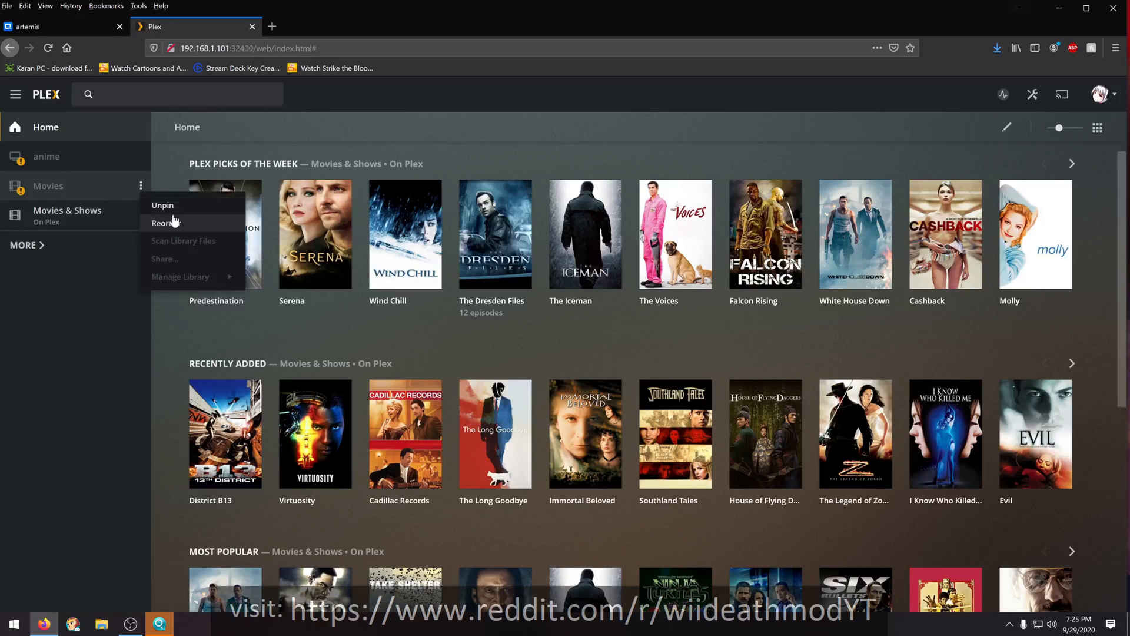
left_click(151, 205)
left_click(140, 156)
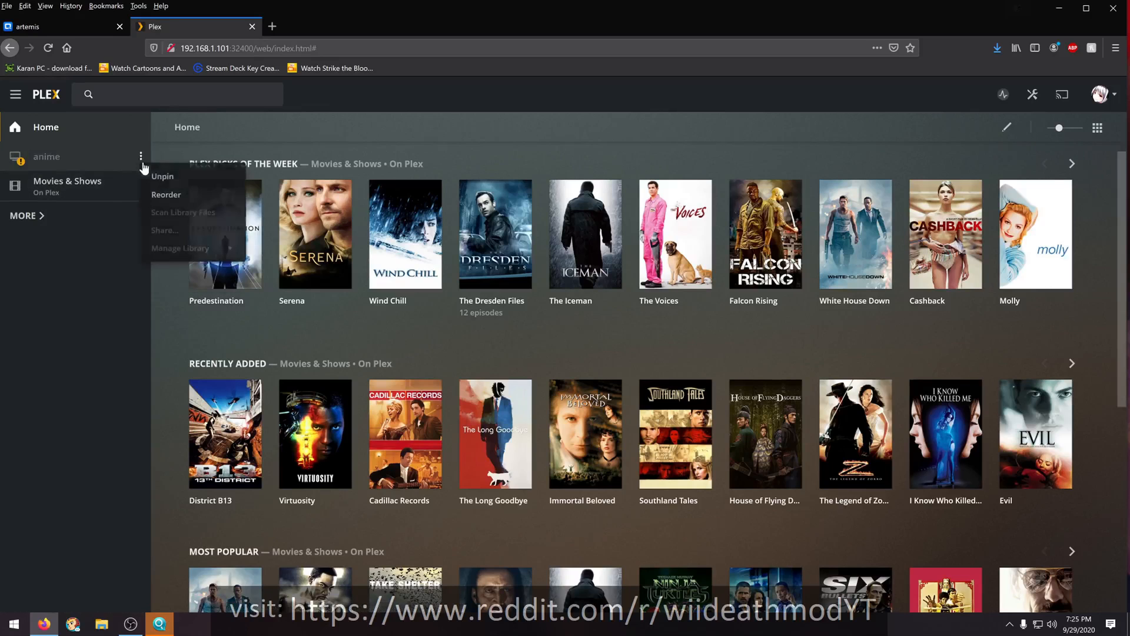
left_click(157, 179)
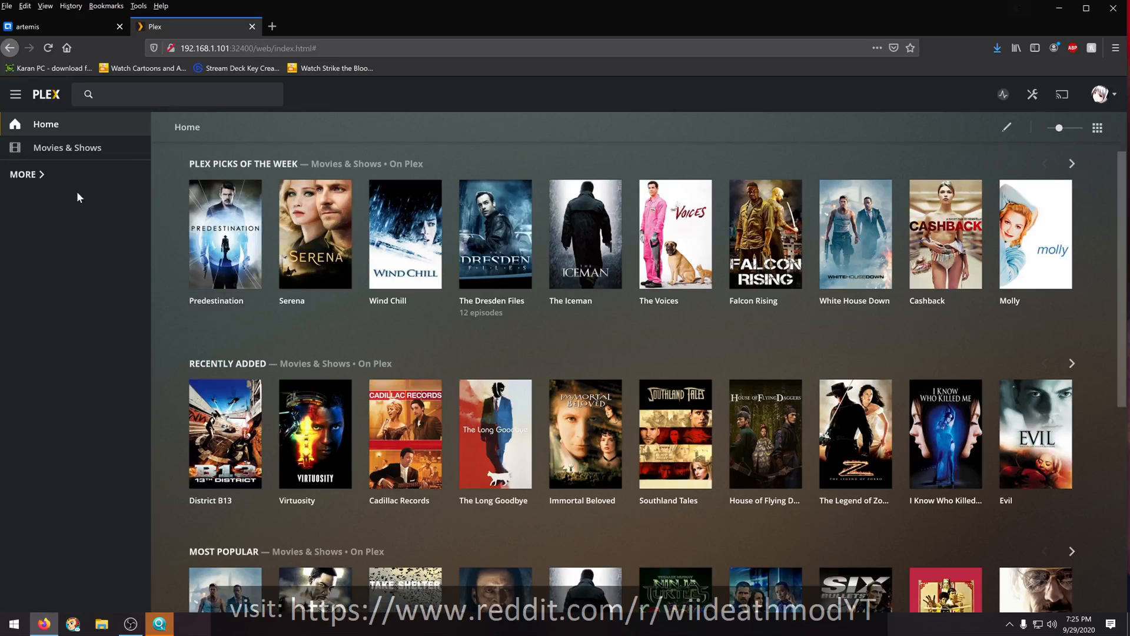
- Show all available sources and check the contents of the anime and Movies libraries on artemis
left_click(41, 177)
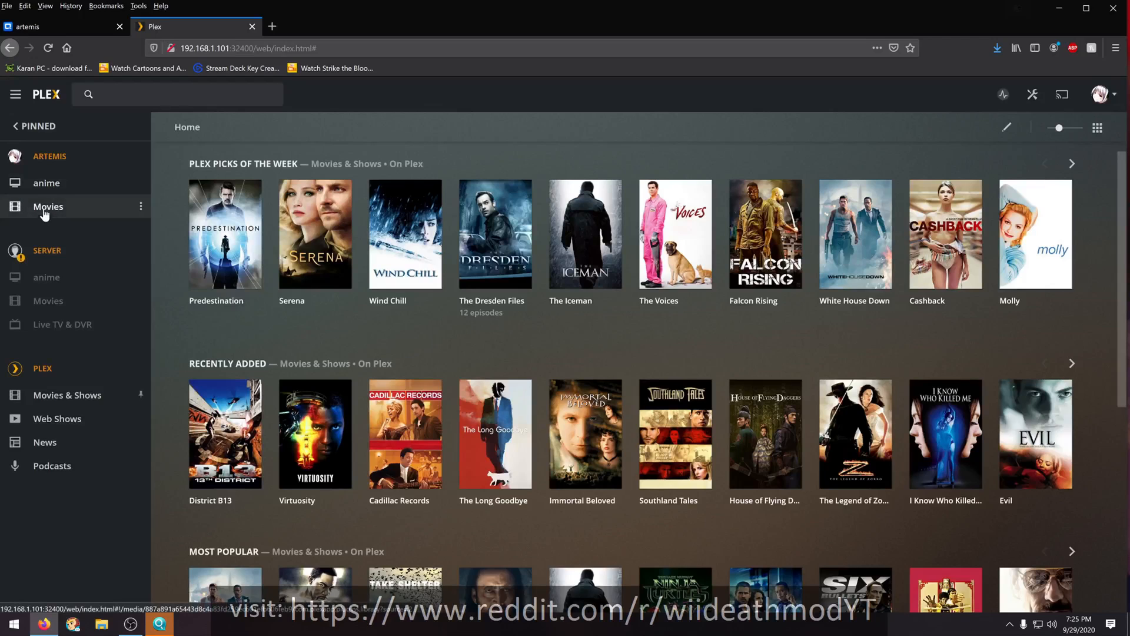
left_click(50, 187)
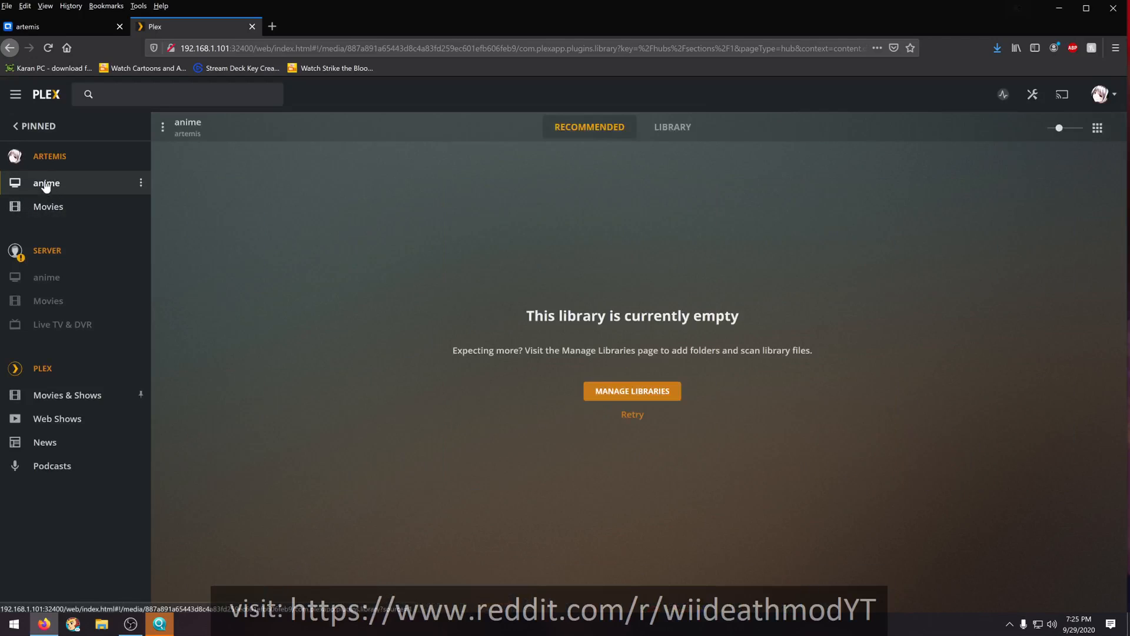
left_click(49, 218)
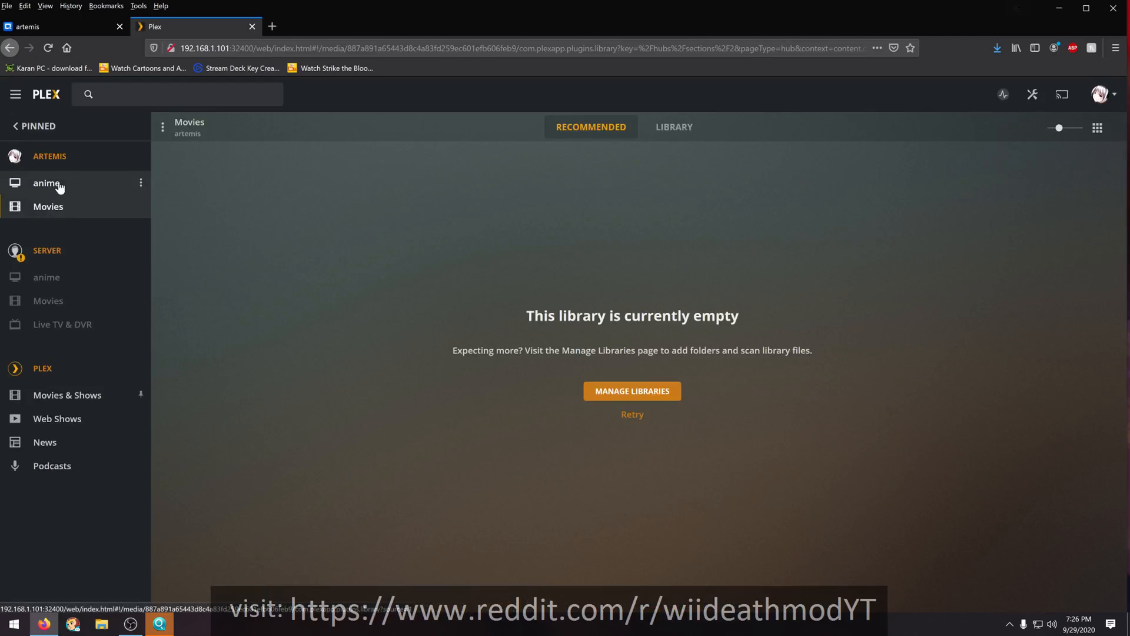
left_click(59, 187)
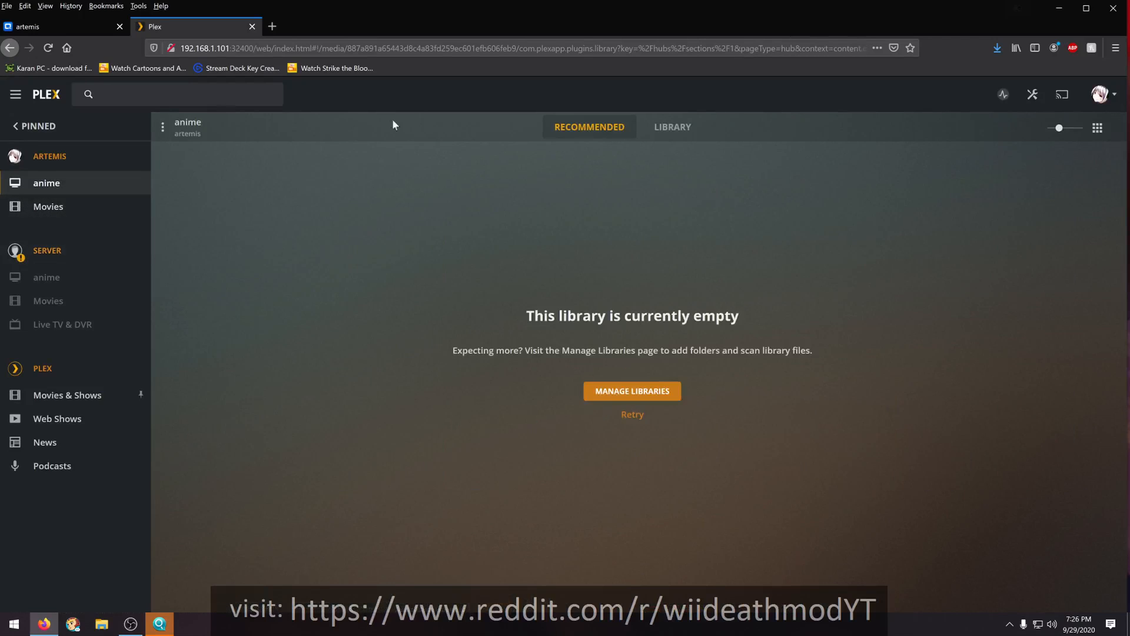
- Remove the unreachable server named server from the Plex account and return to the home page
left_click(1033, 94)
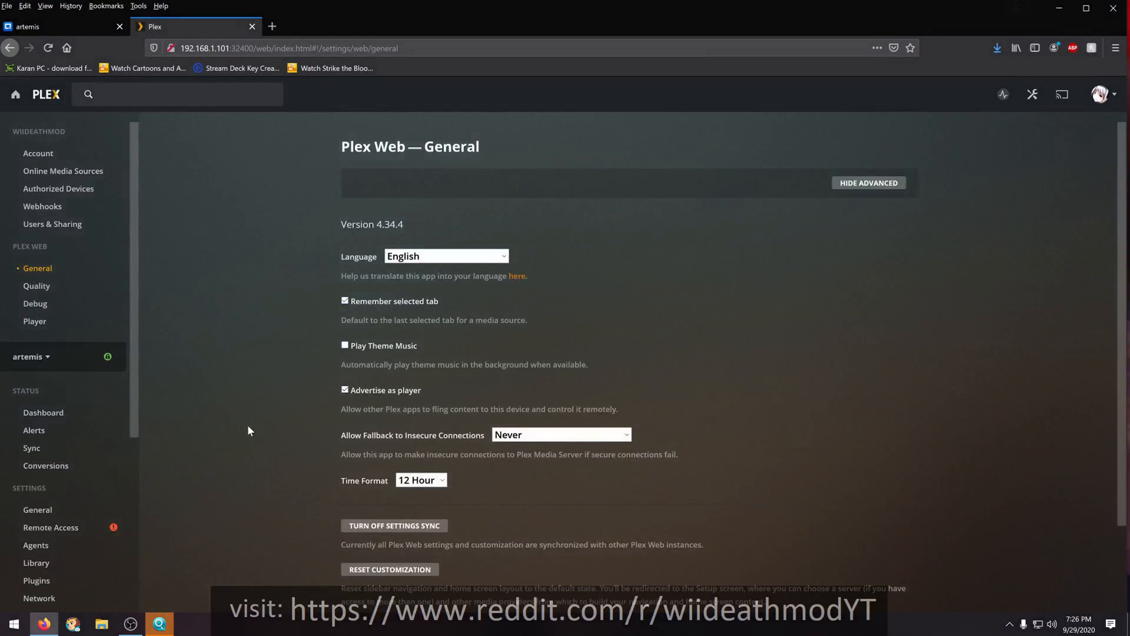
left_click(45, 359)
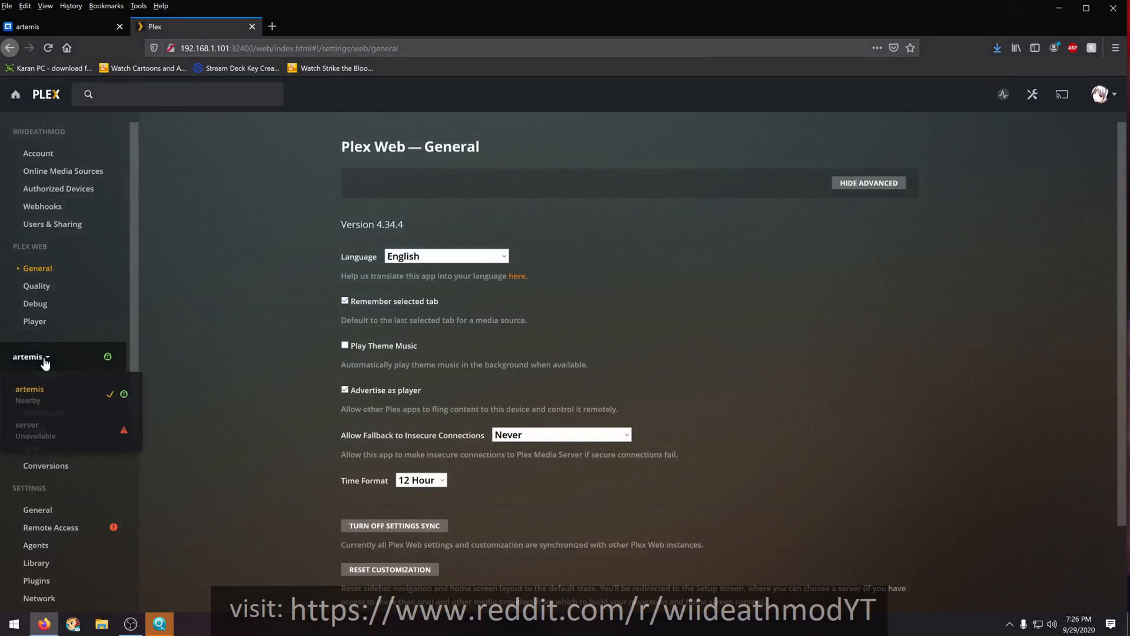
left_click(38, 439)
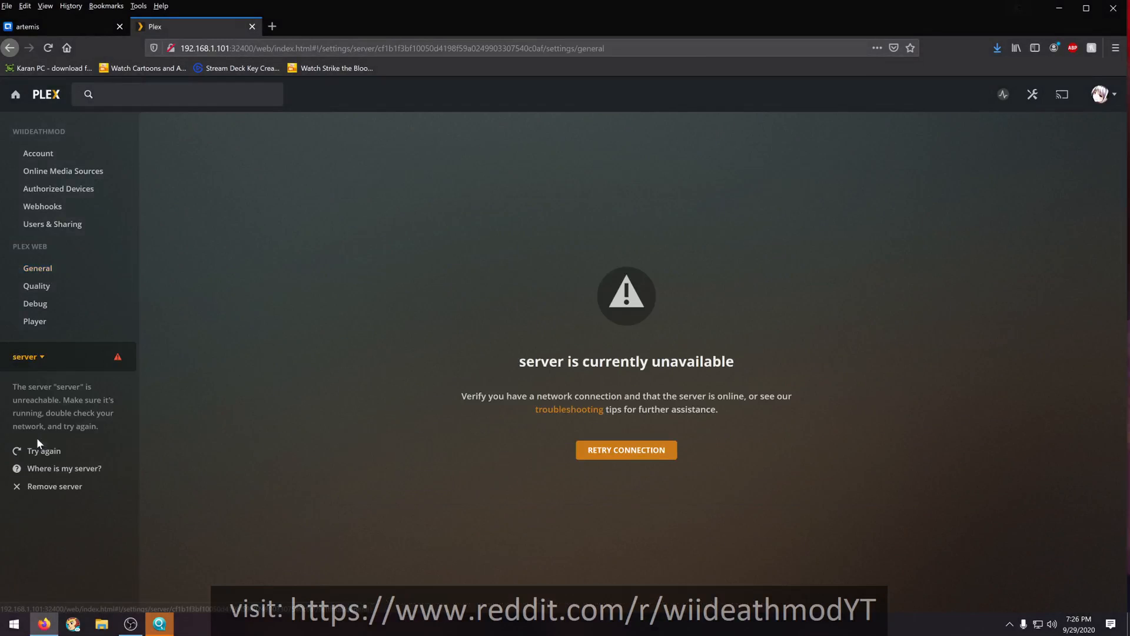
left_click(30, 489)
left_click(651, 394)
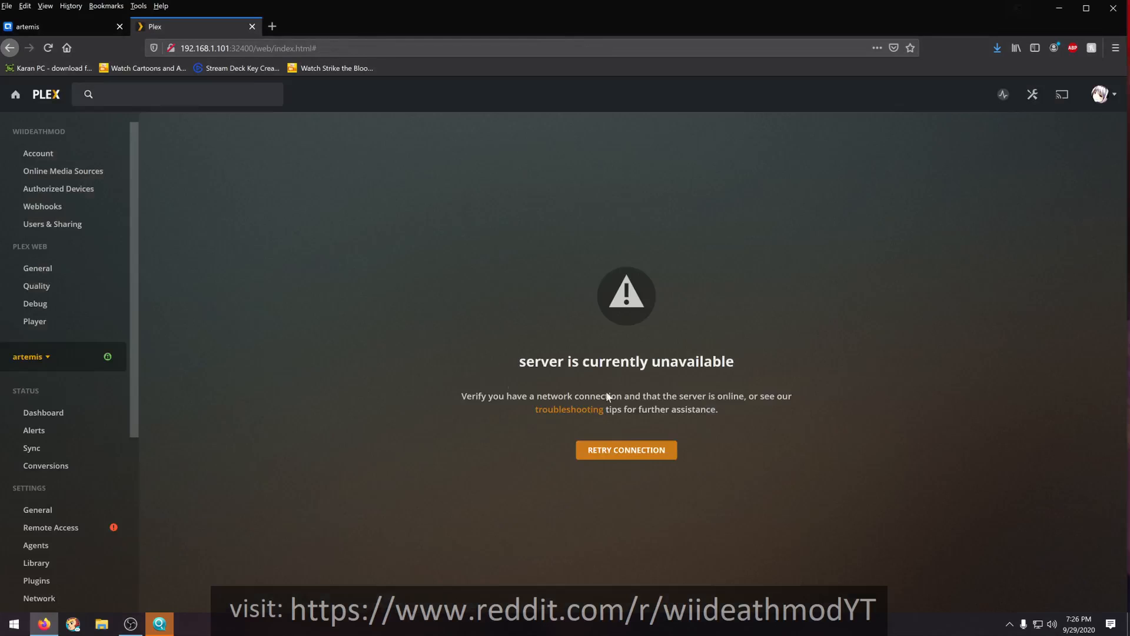
left_click(15, 95)
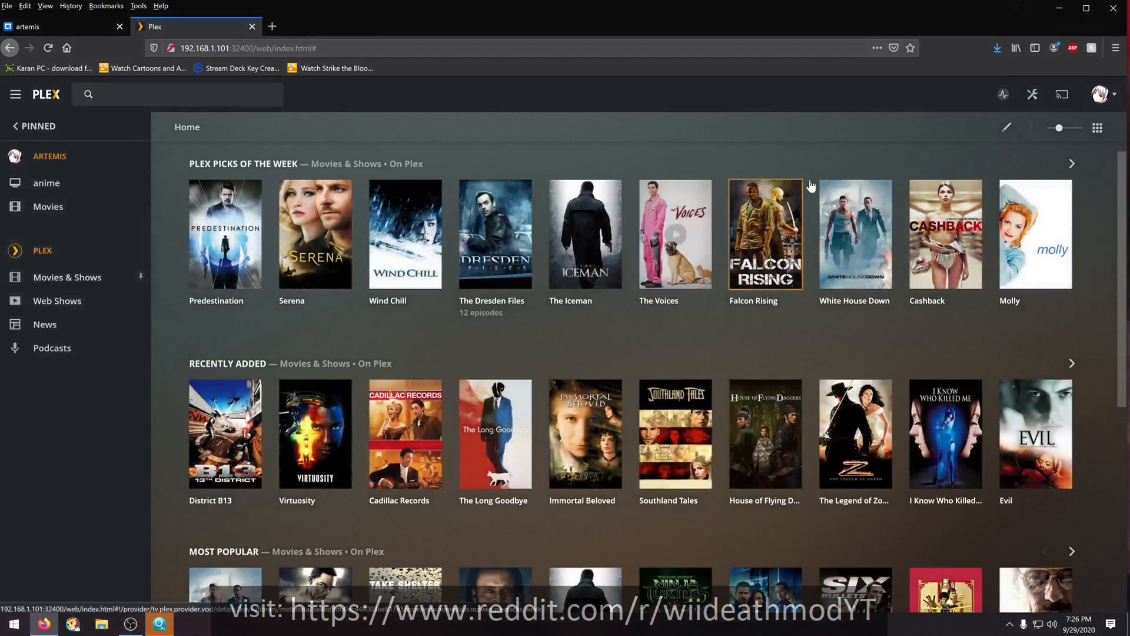
- Open the Plex settings and review the General settings of the artemis server
left_click(1031, 96)
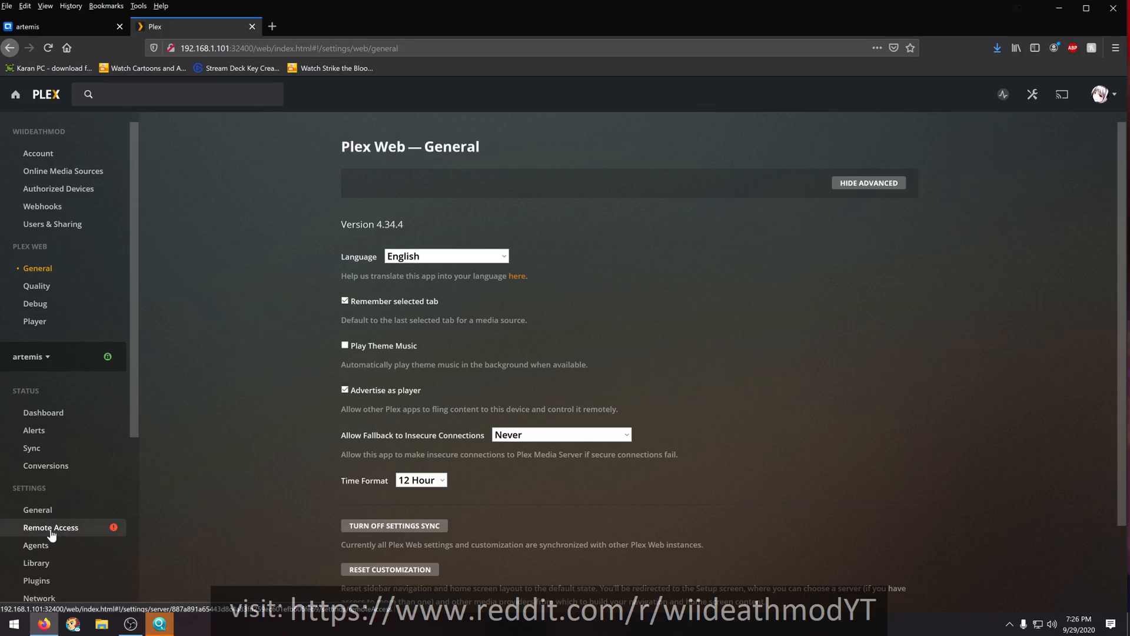
scroll(57, 531, "down", 2)
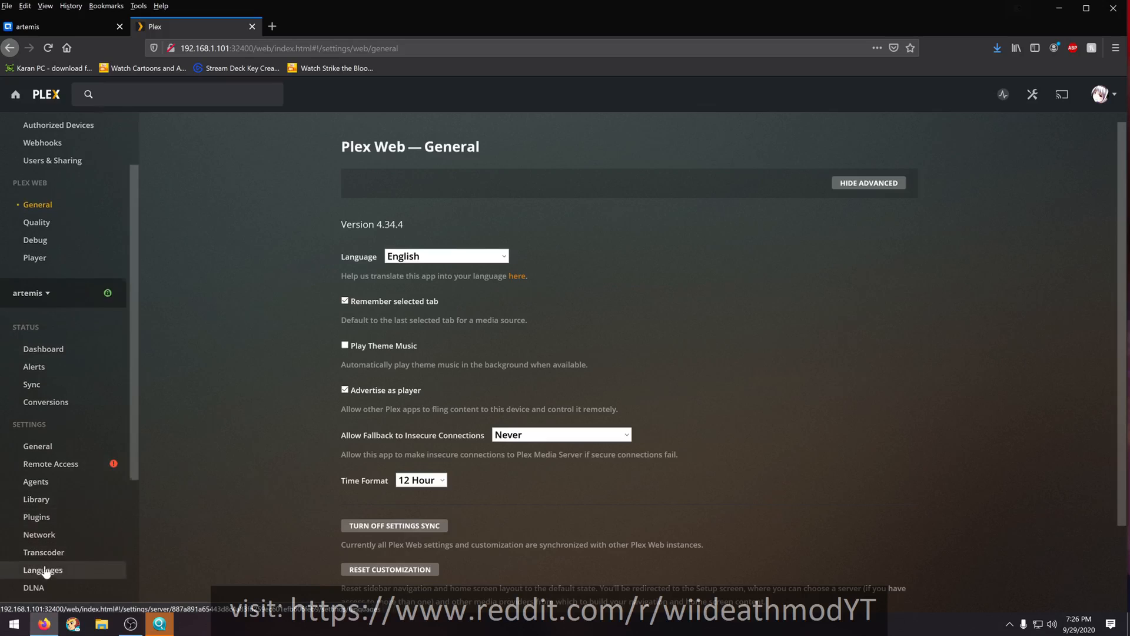
scroll(26, 559, "up", 2)
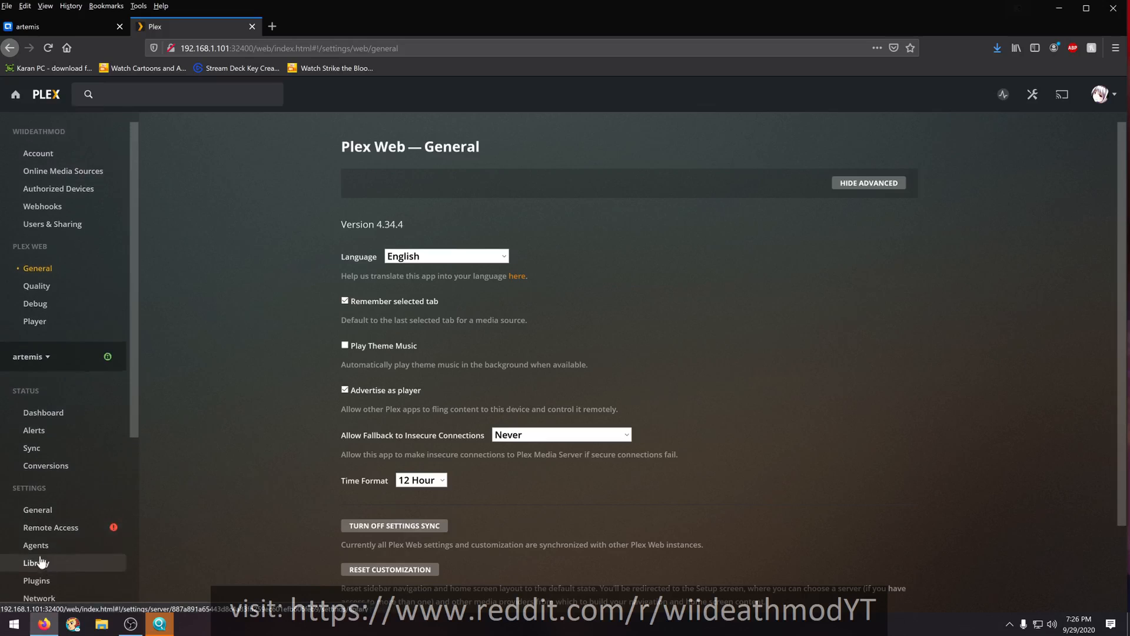
left_click(42, 511)
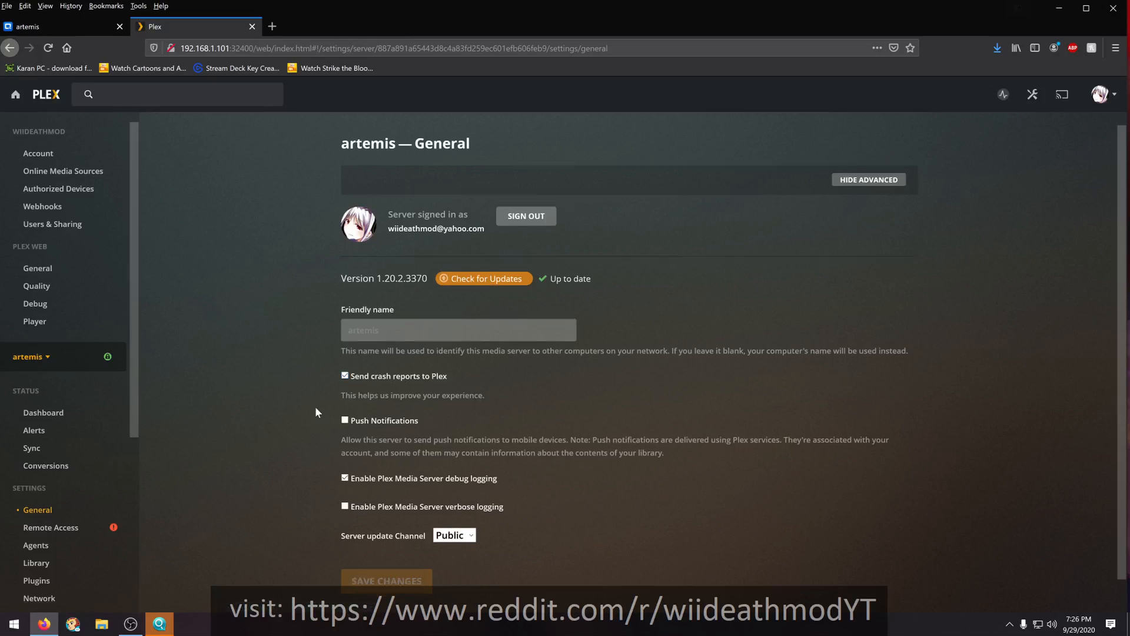
scroll(295, 412, "down", 1)
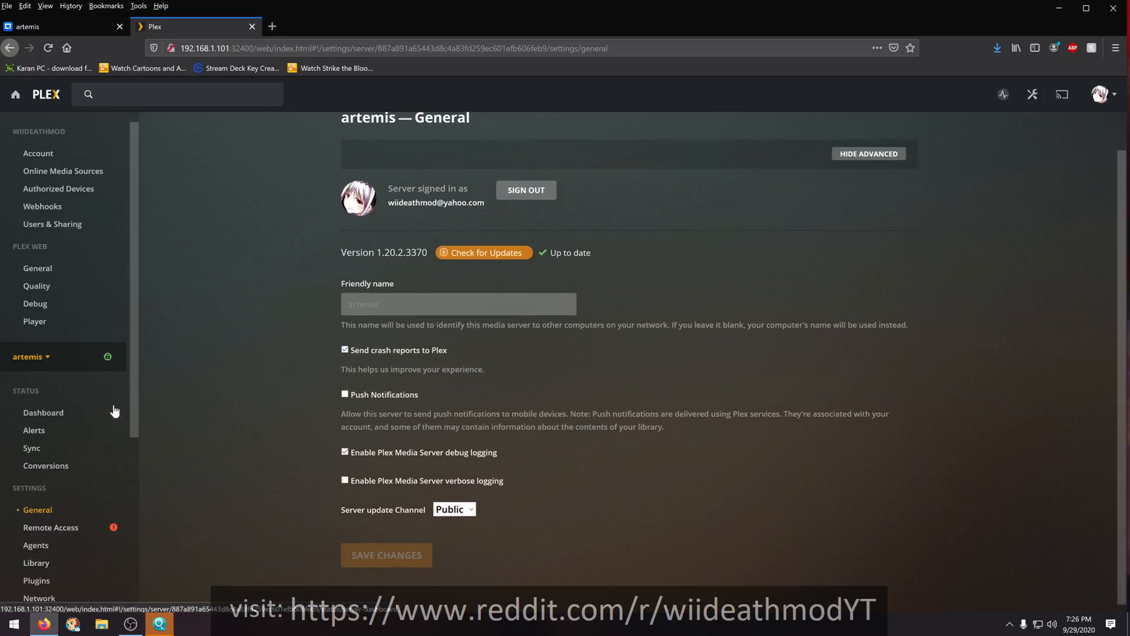
scroll(33, 498, "down", 1)
scroll(33, 498, "down", 5)
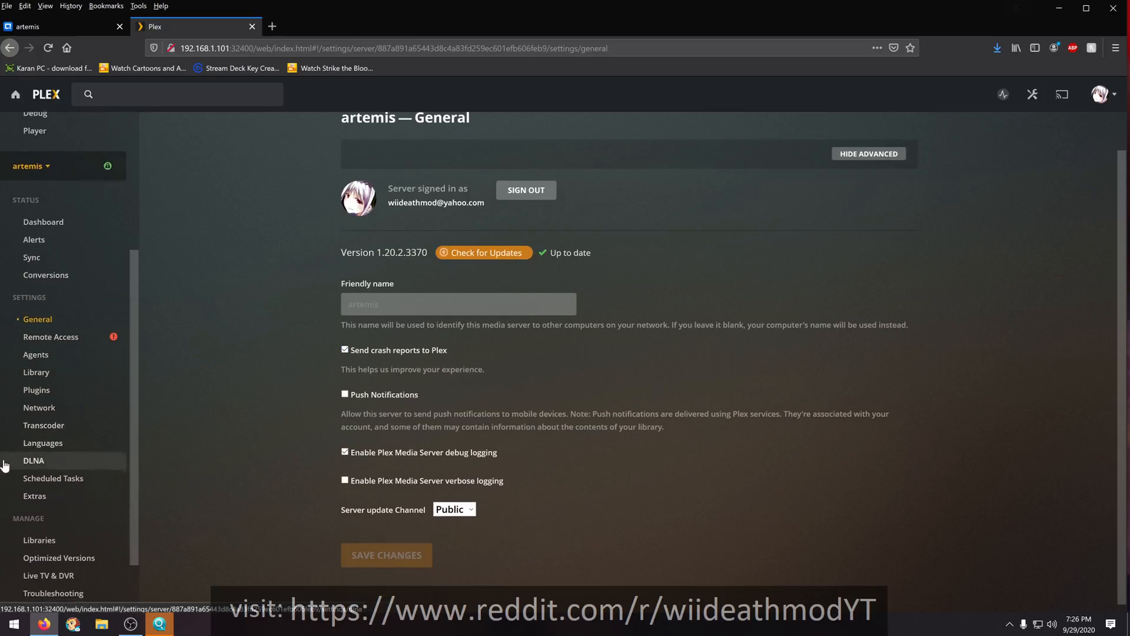
- Review the Library settings of artemis, including its scan options, and the Transcoder settings down to the simultaneous transcode limit
left_click(25, 374)
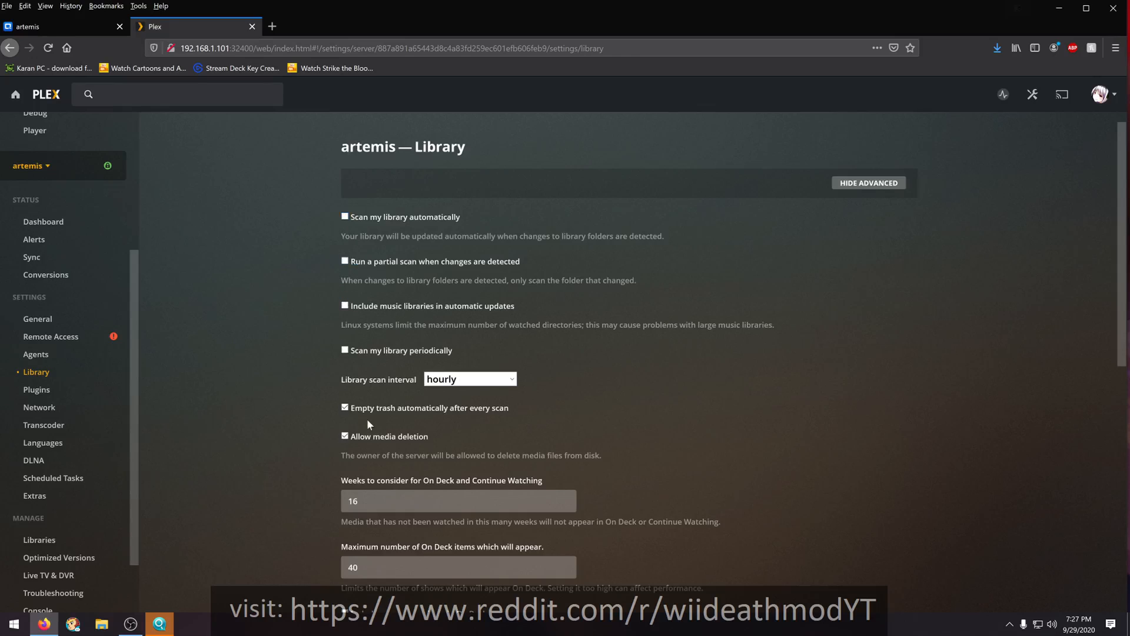
scroll(324, 386, "down", 1)
scroll(325, 386, "down", 2)
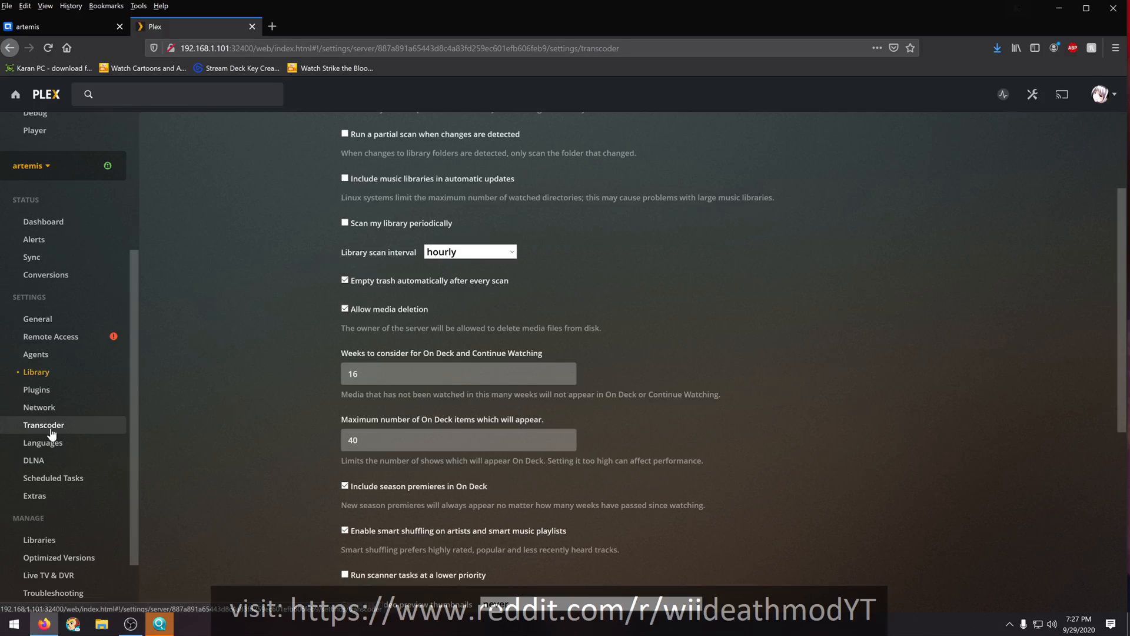
left_click(43, 425)
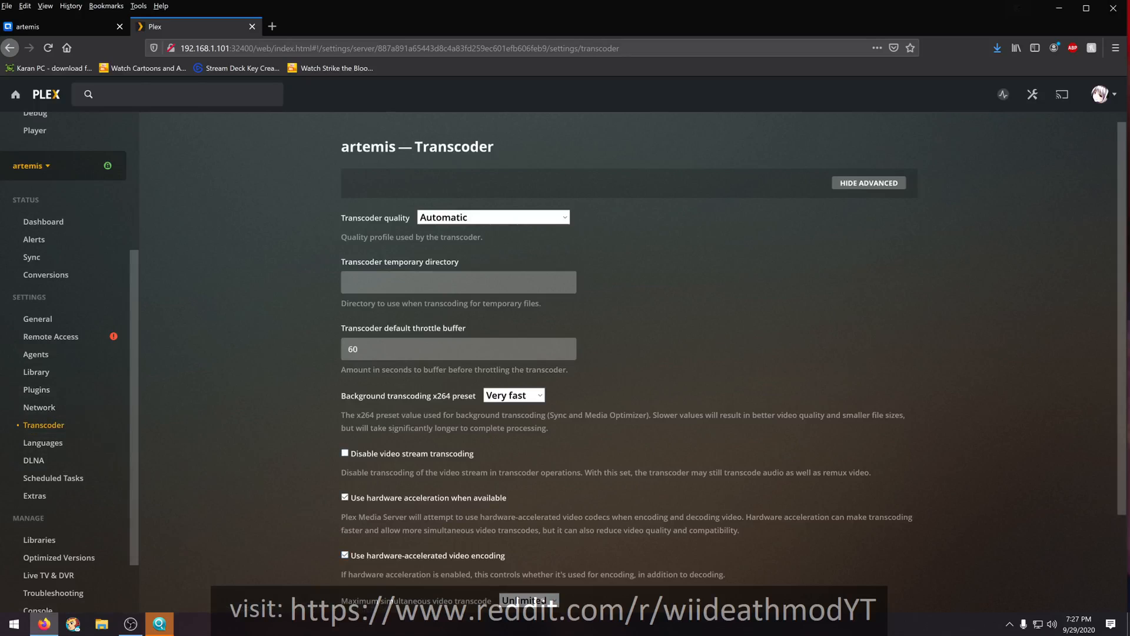
scroll(361, 388, "down", 2)
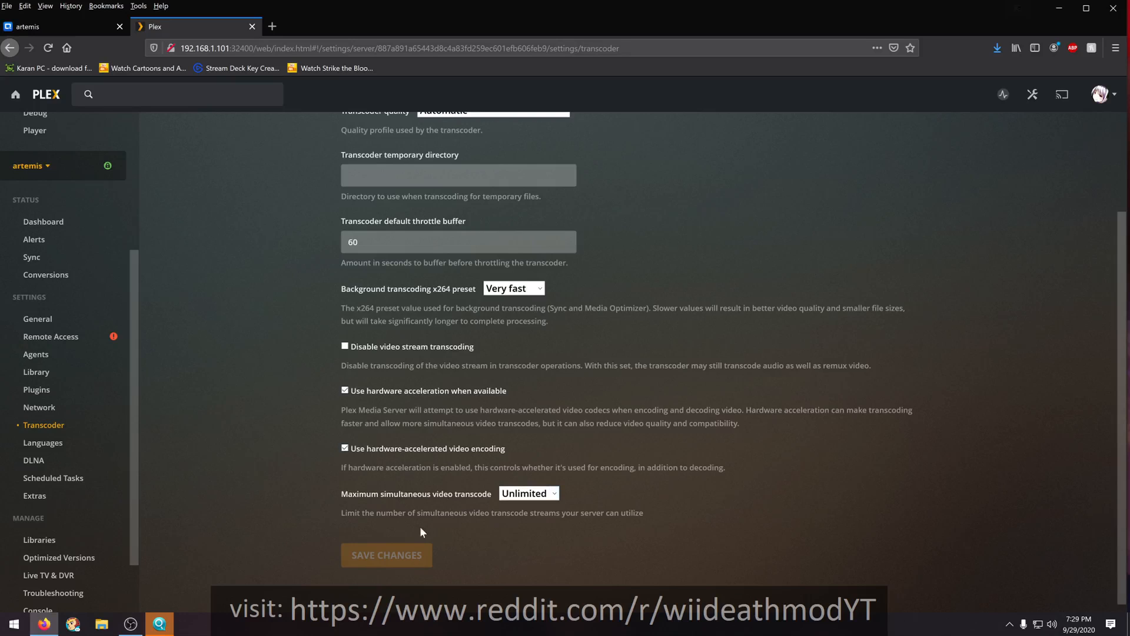
- Examine the choices for the maximum simultaneous video transcodes and look through the remaining artemis settings categories
left_click(555, 495)
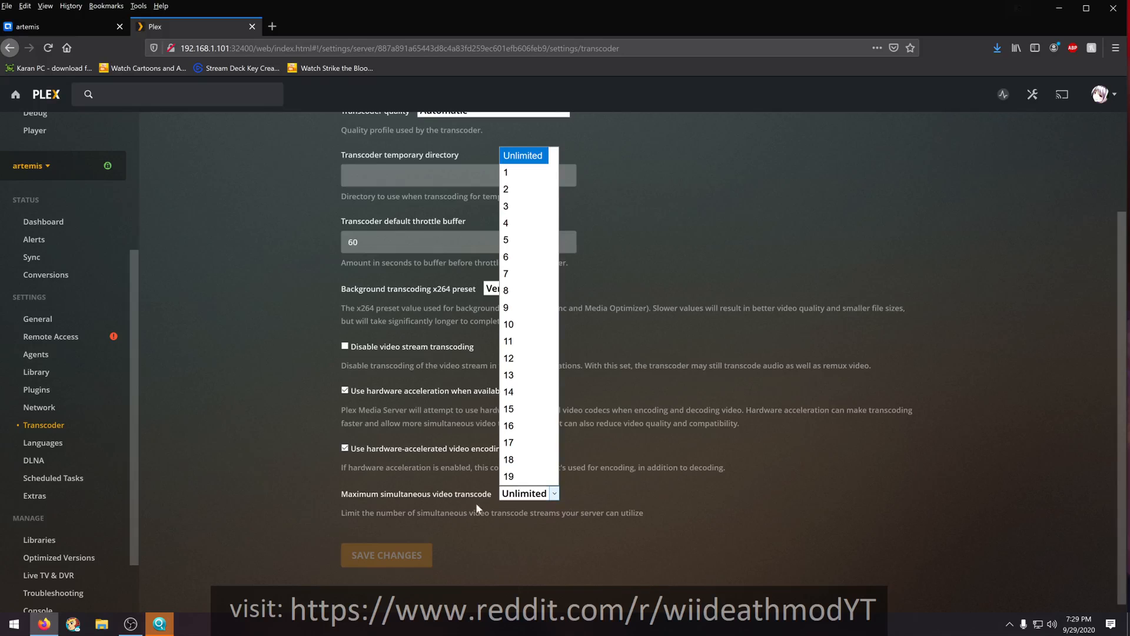
left_click(486, 544)
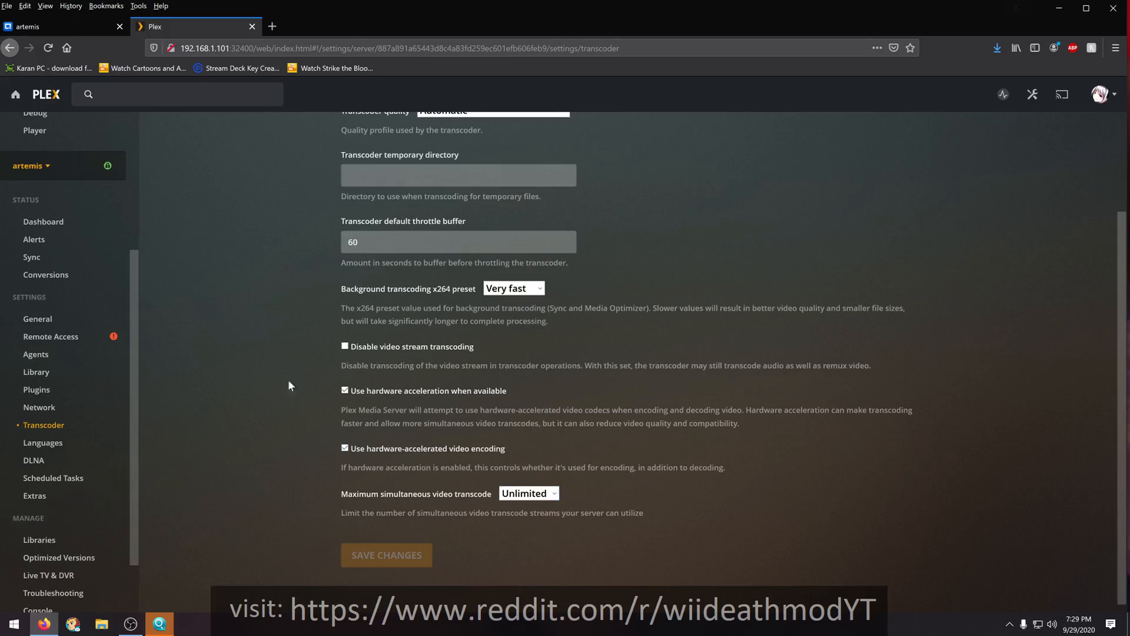
scroll(55, 322, "up", 1)
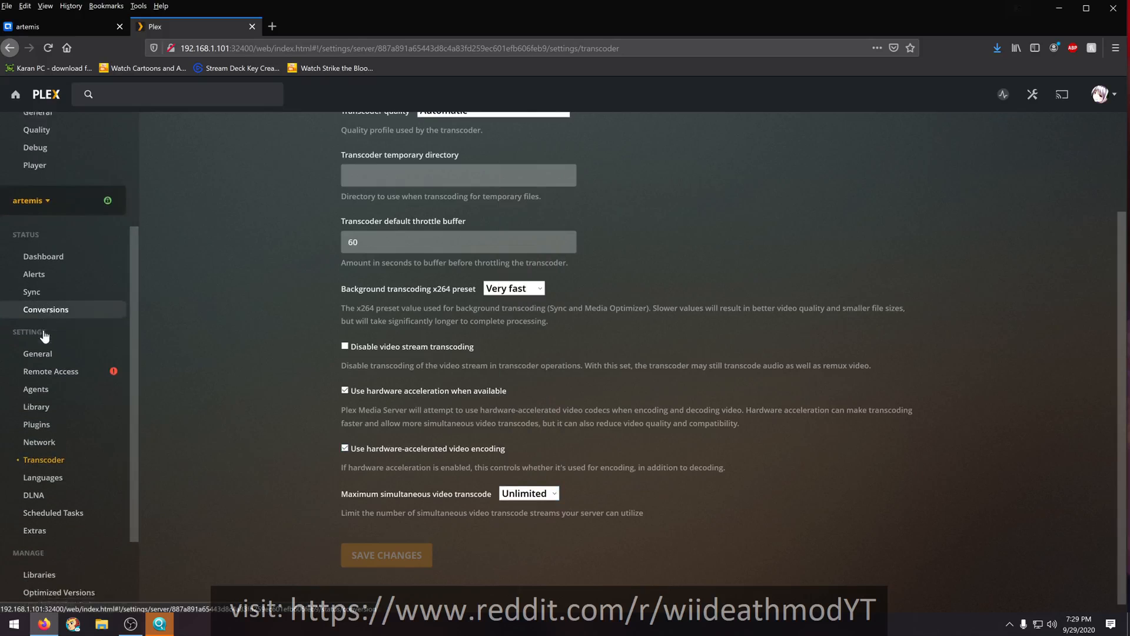
scroll(44, 336, "down", 3)
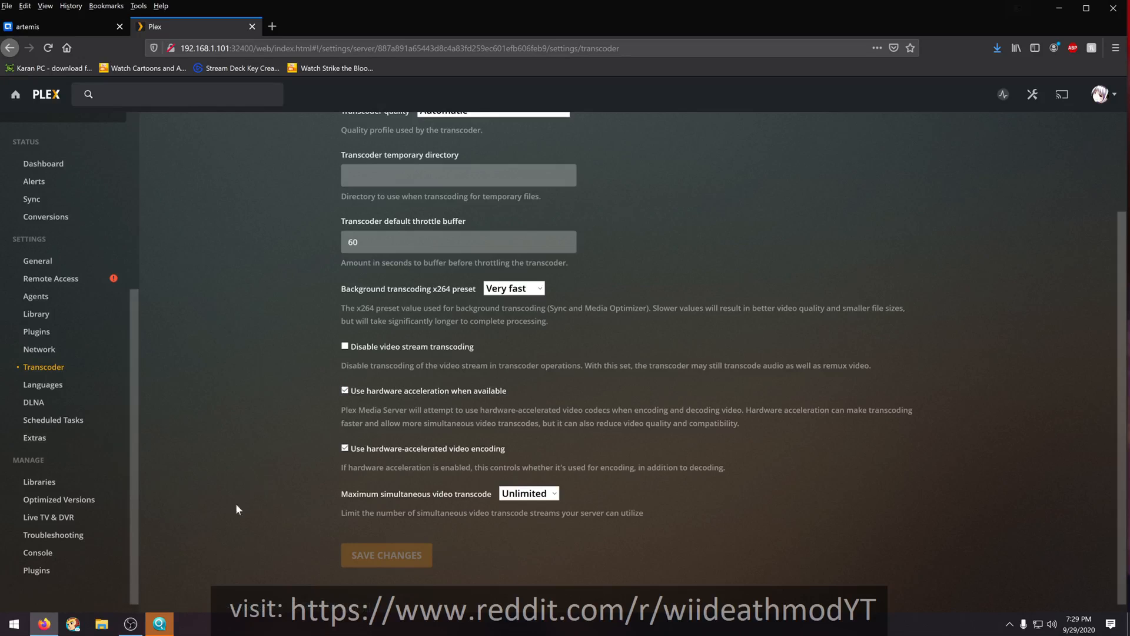
scroll(254, 569, "up", 3)
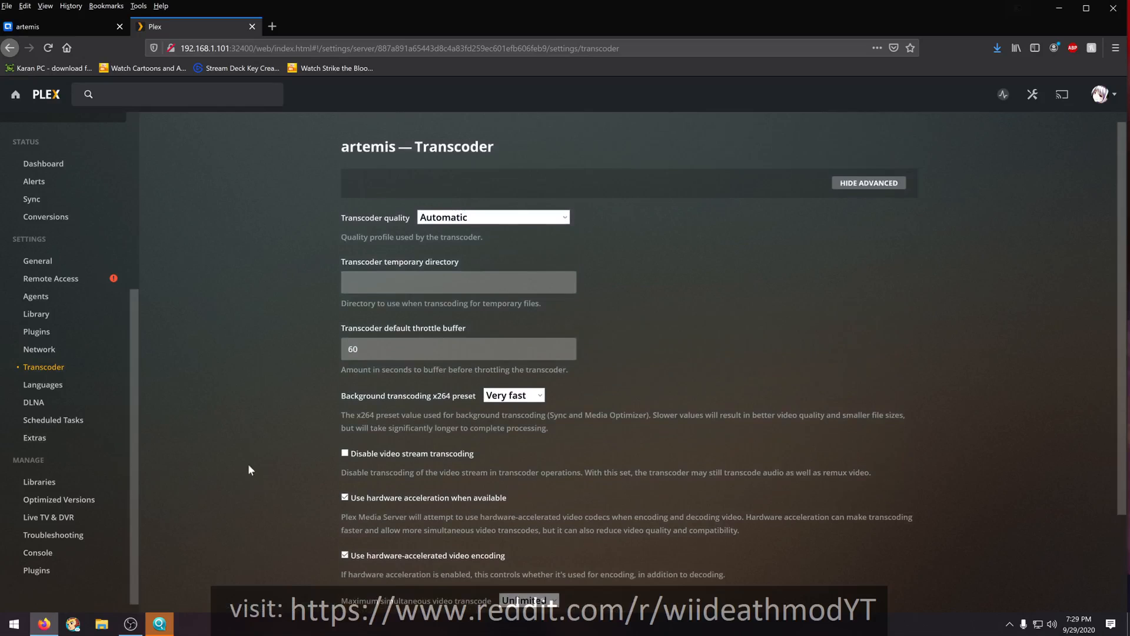
- Examine the transcoder temporary directory setting and check the current activity list of the artemis server
left_click(471, 283)
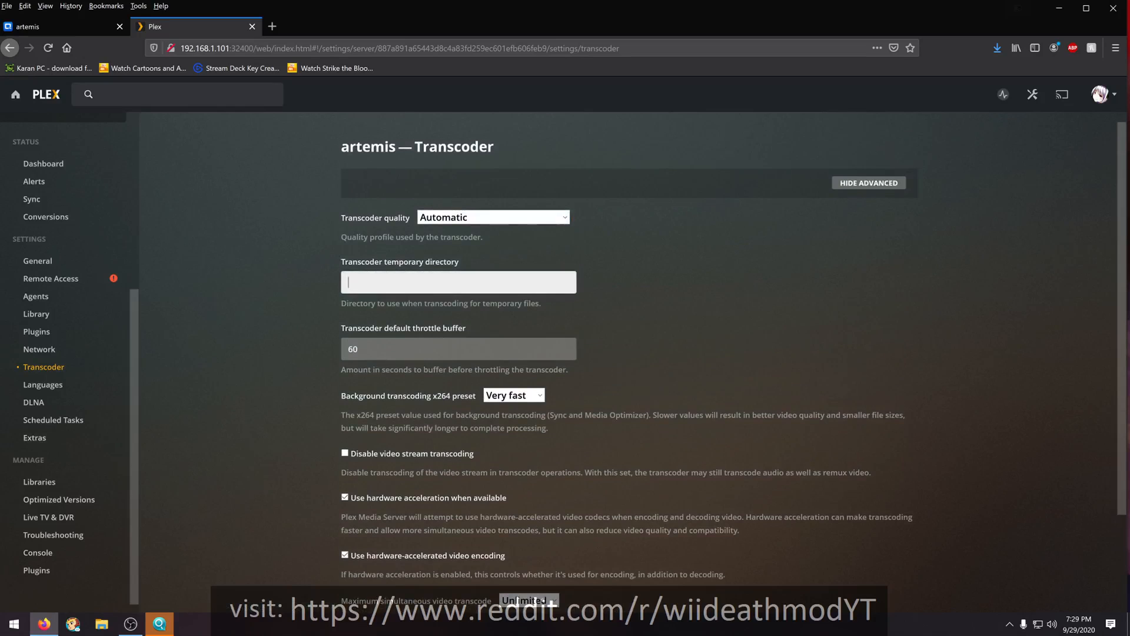
right_click(359, 283)
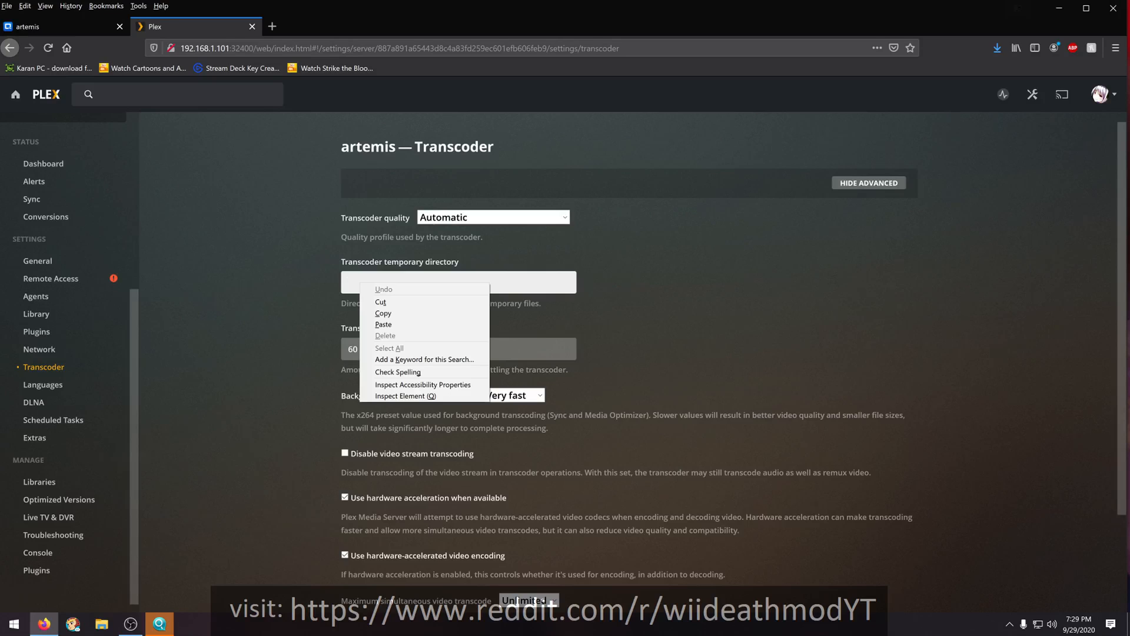
key("Escape")
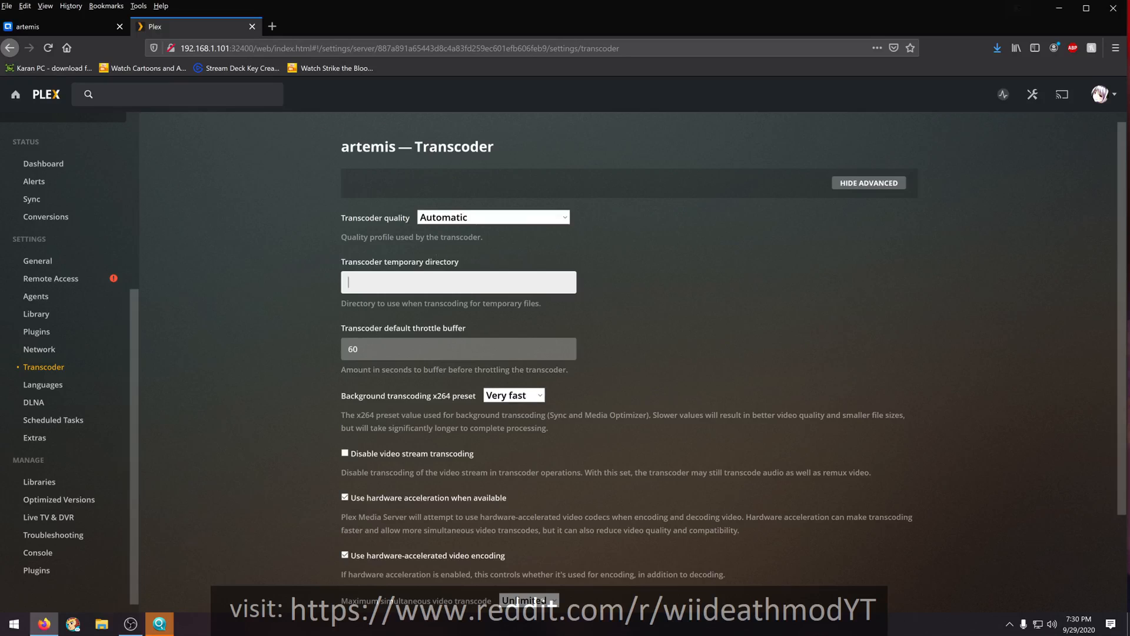
left_click(359, 284)
left_click(1000, 100)
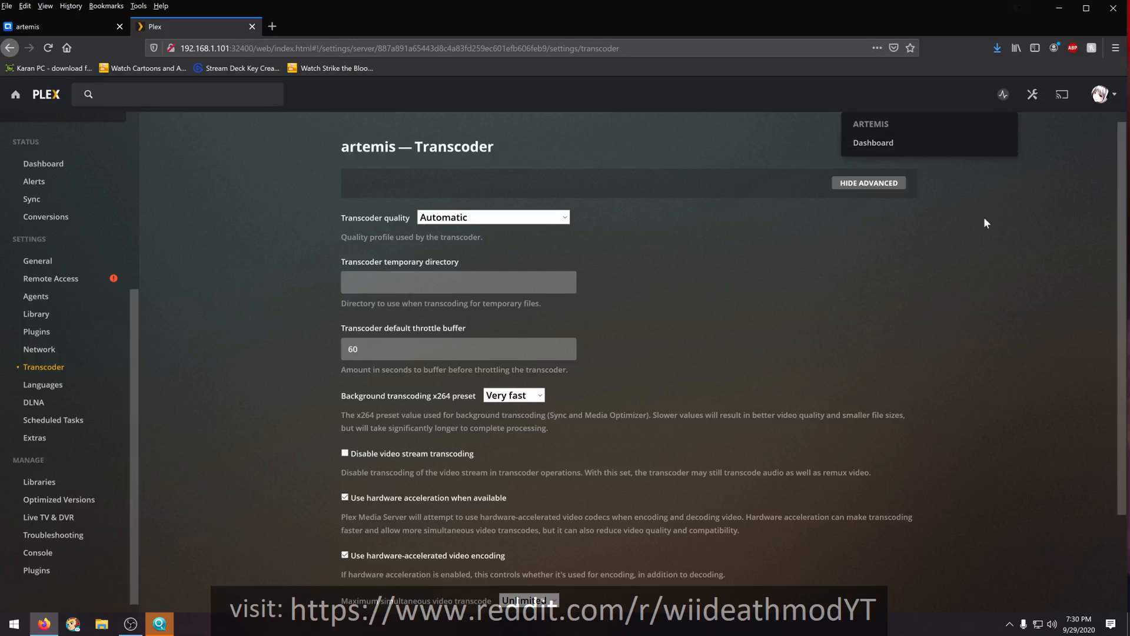
left_click(986, 183)
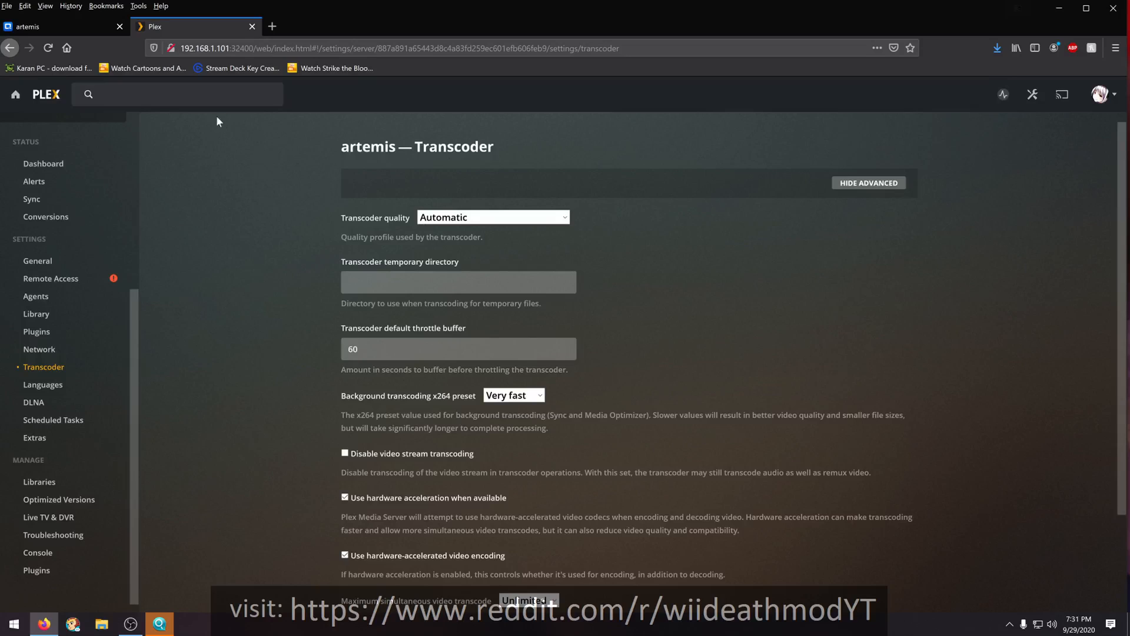
- Switch to the artemis NAS desktop and close the File Station window showing the plex folder
left_click(34, 28)
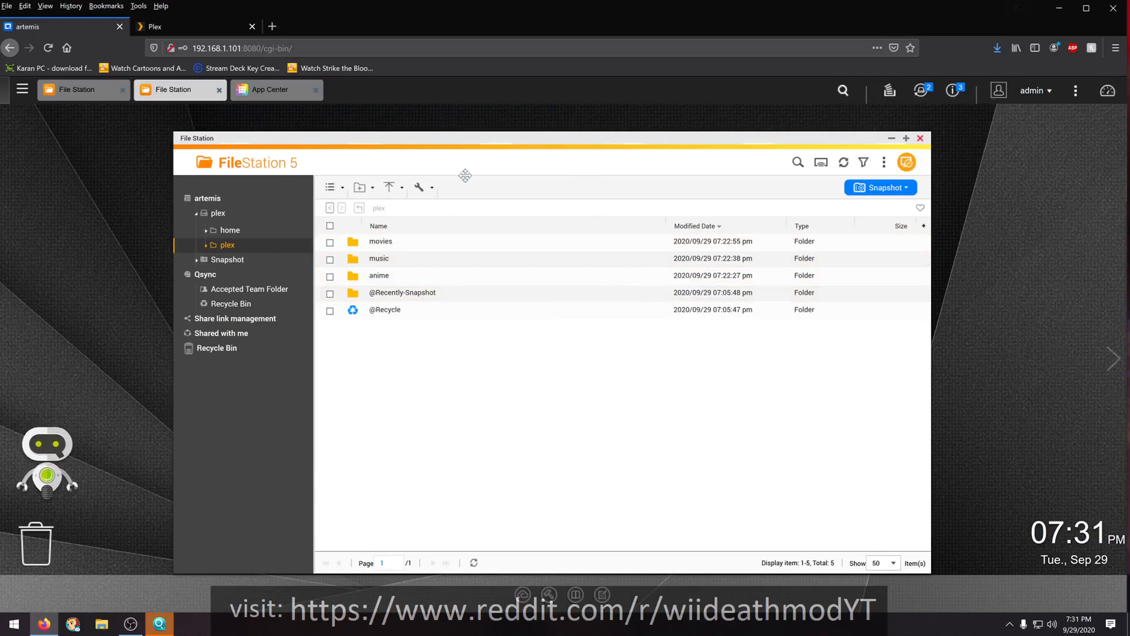
left_click_drag(464, 141, 415, 141)
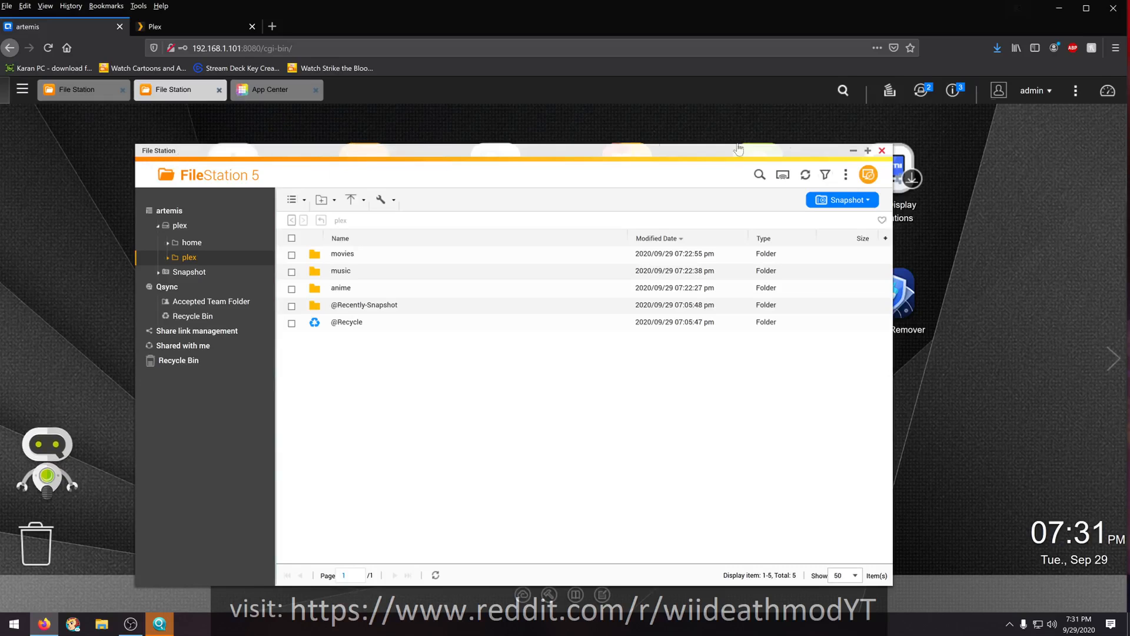
left_click(881, 151)
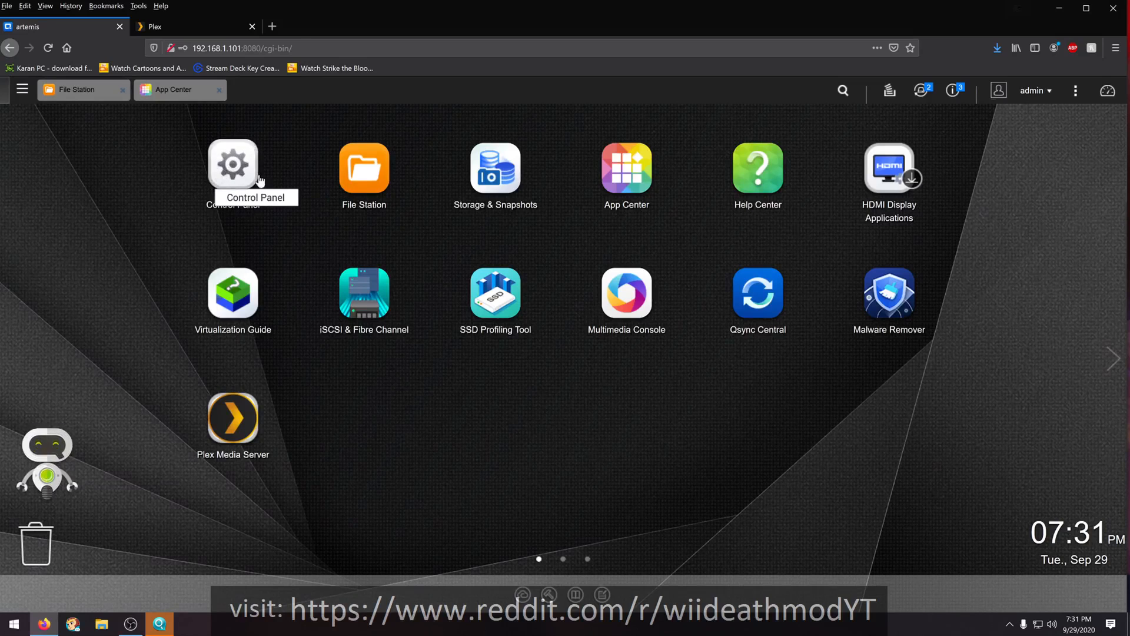
- Open the NAS Control Panel, check the General Settings and bring up the Shared Folders list
left_click(223, 175)
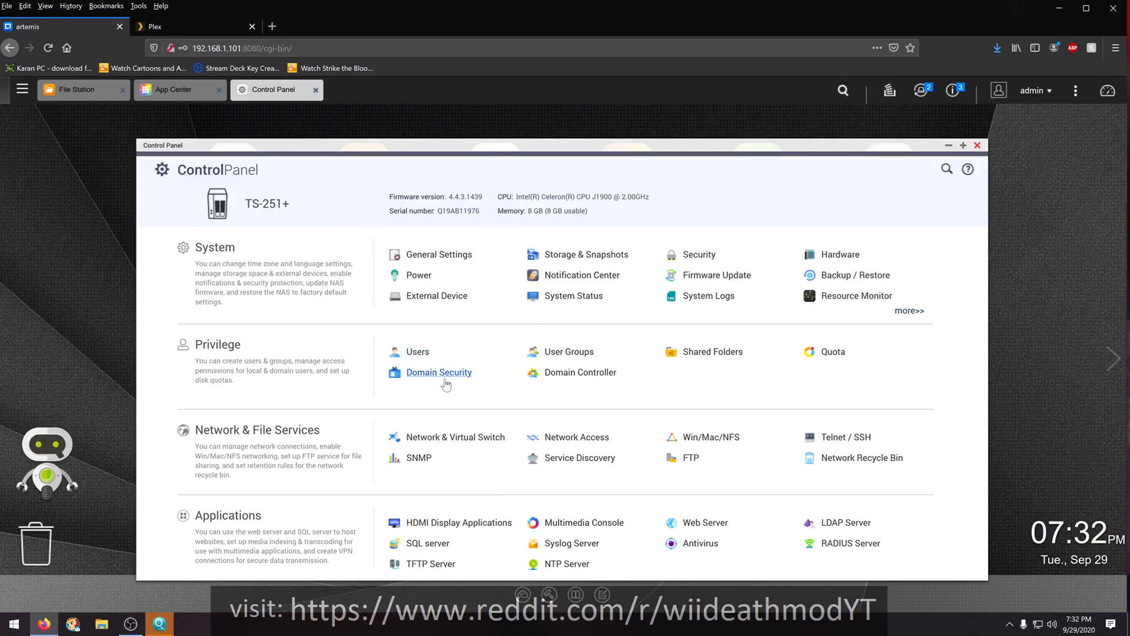
left_click(445, 258)
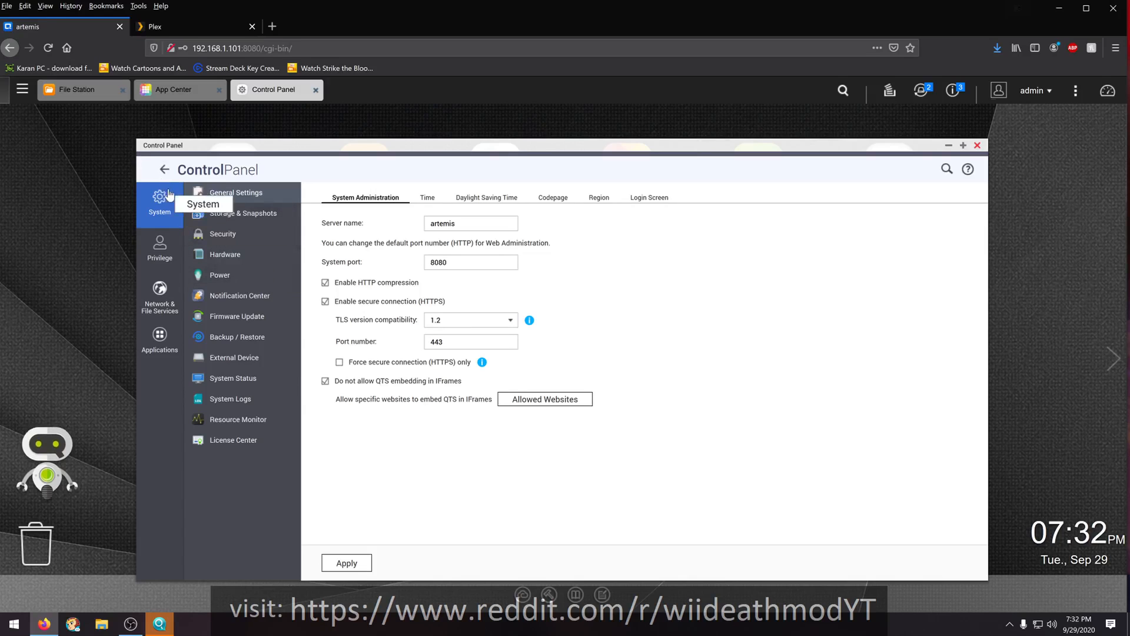
left_click(162, 170)
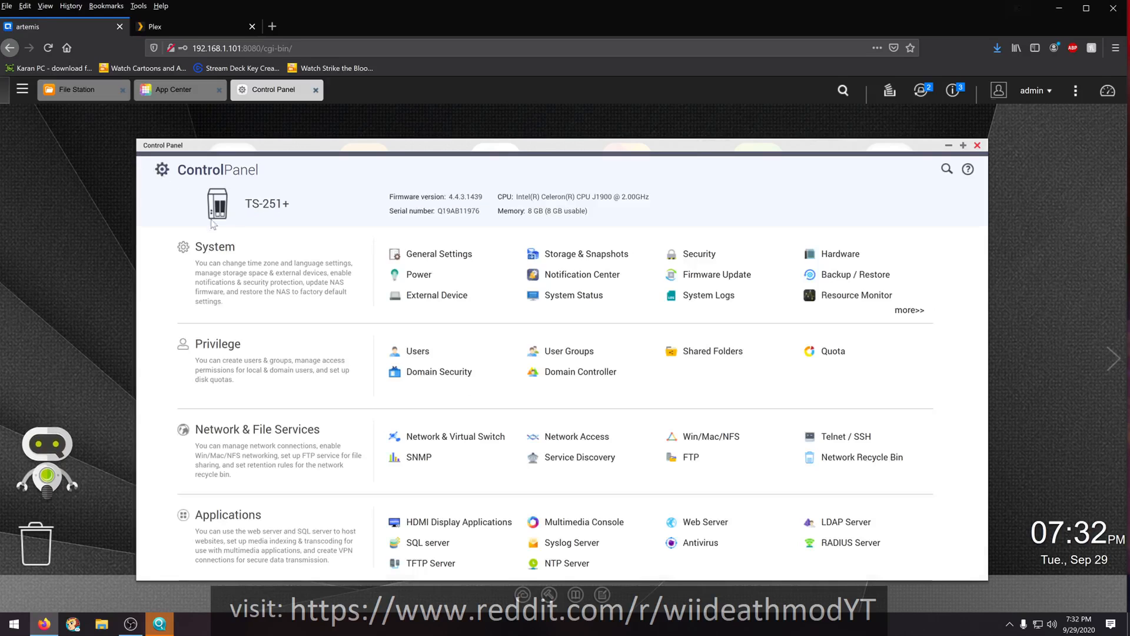
left_click(712, 359)
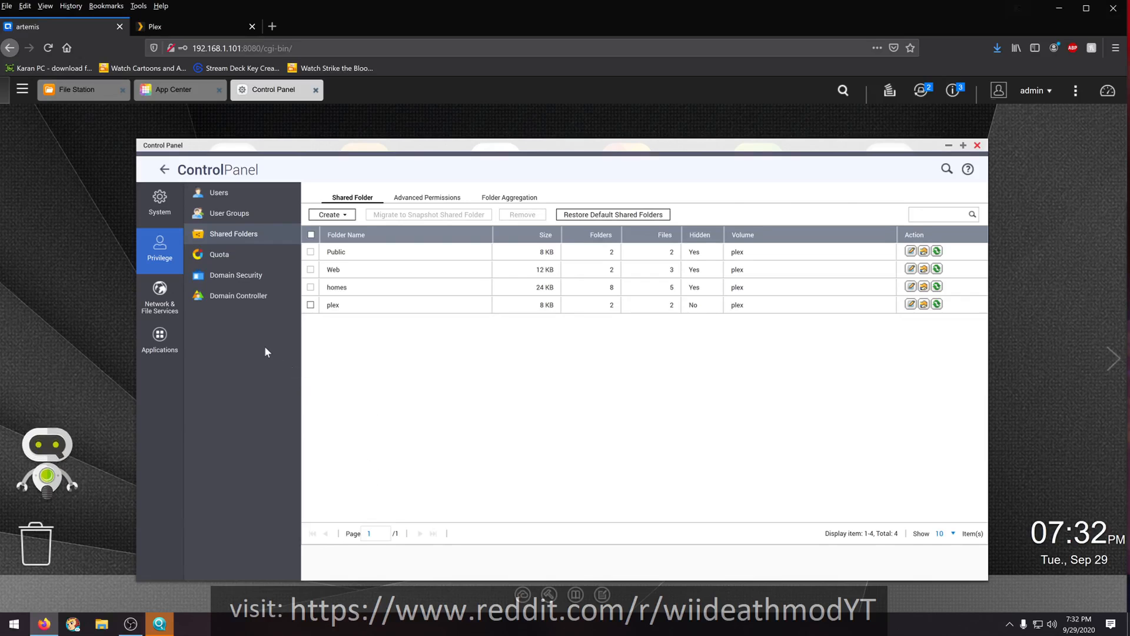
- Switch to Windows File Explorer at This PC and close the stray help page in Microsoft Edge
key("super+e")
key("F1")
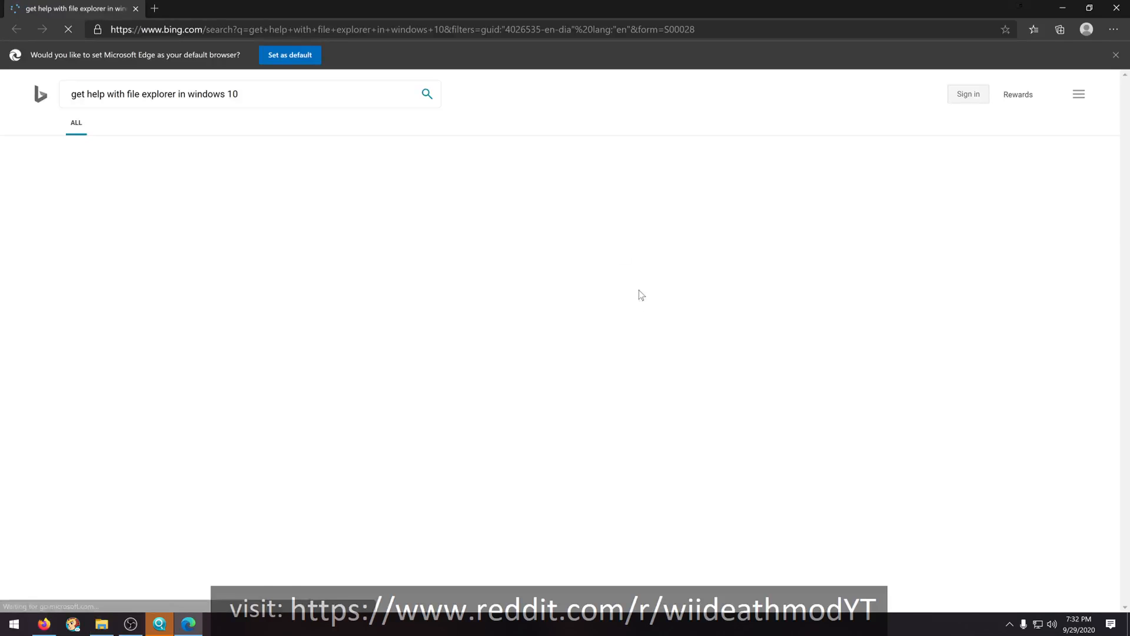
left_click(1117, 8)
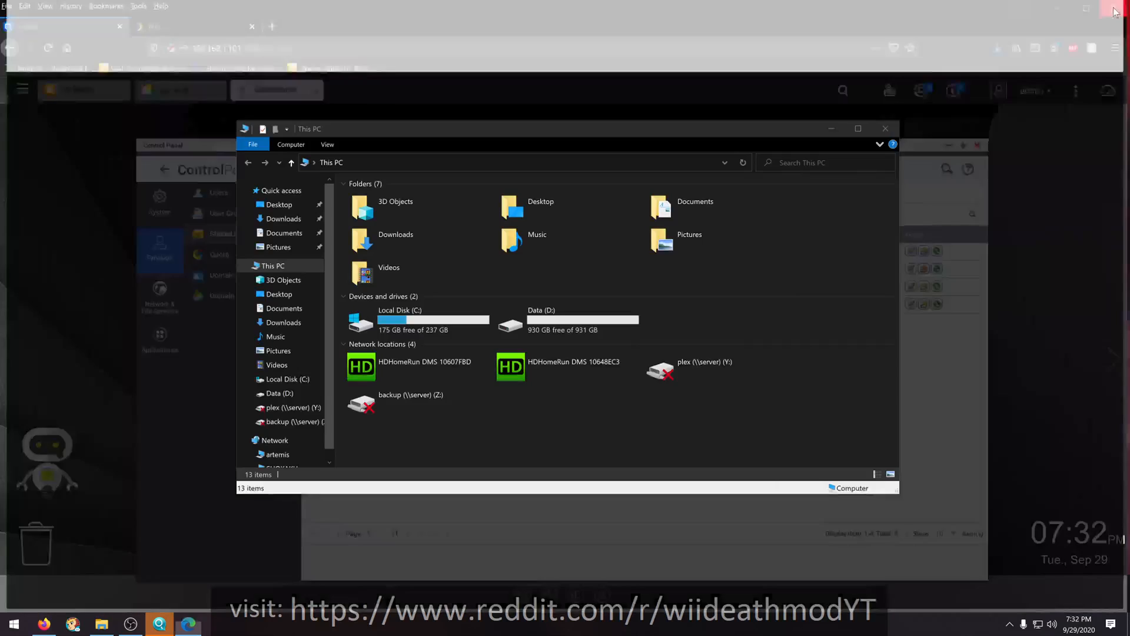
left_click(126, 624)
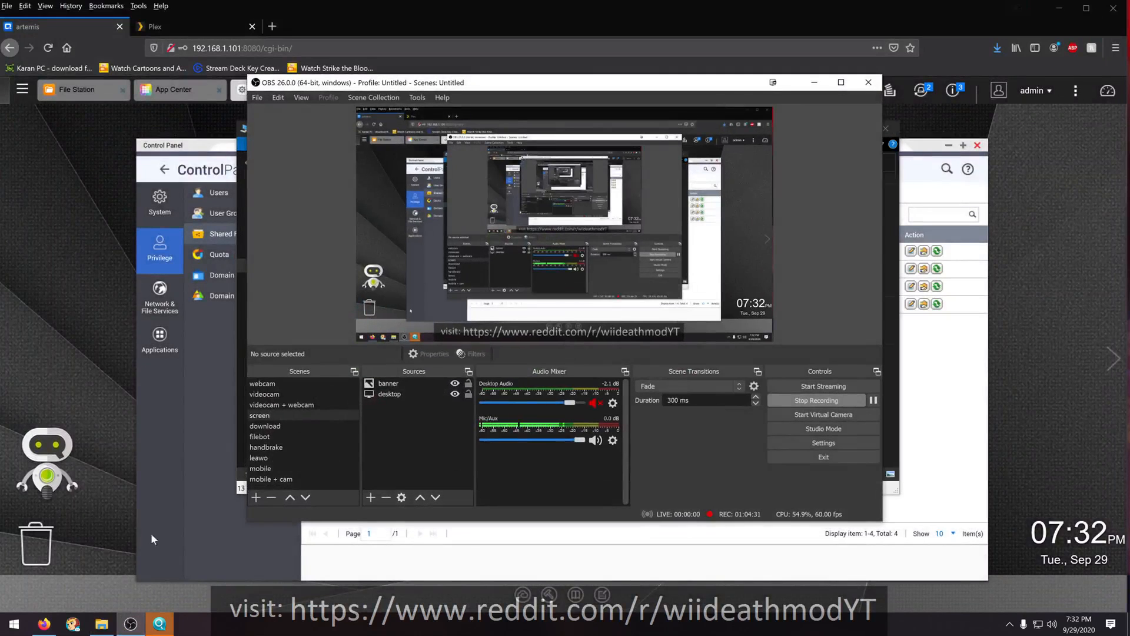
left_click(275, 536)
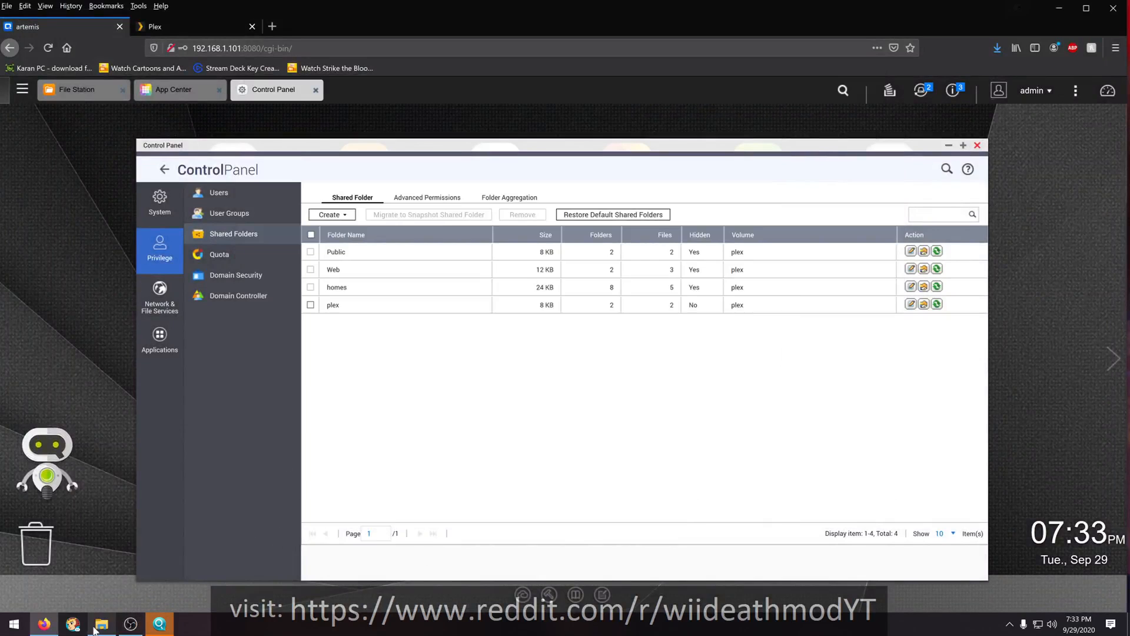
left_click(131, 623)
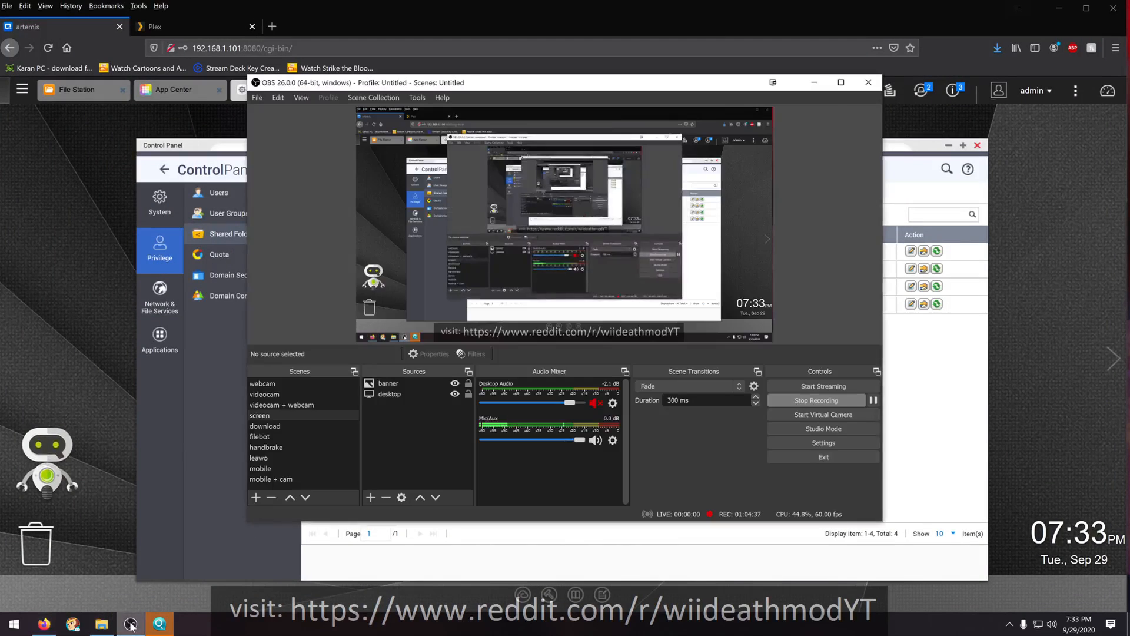
left_click(196, 599)
- Connect to the network device artemis in File Explorer with the NAS administrator's user name and password, keeping the credentials remembered
left_click(100, 626)
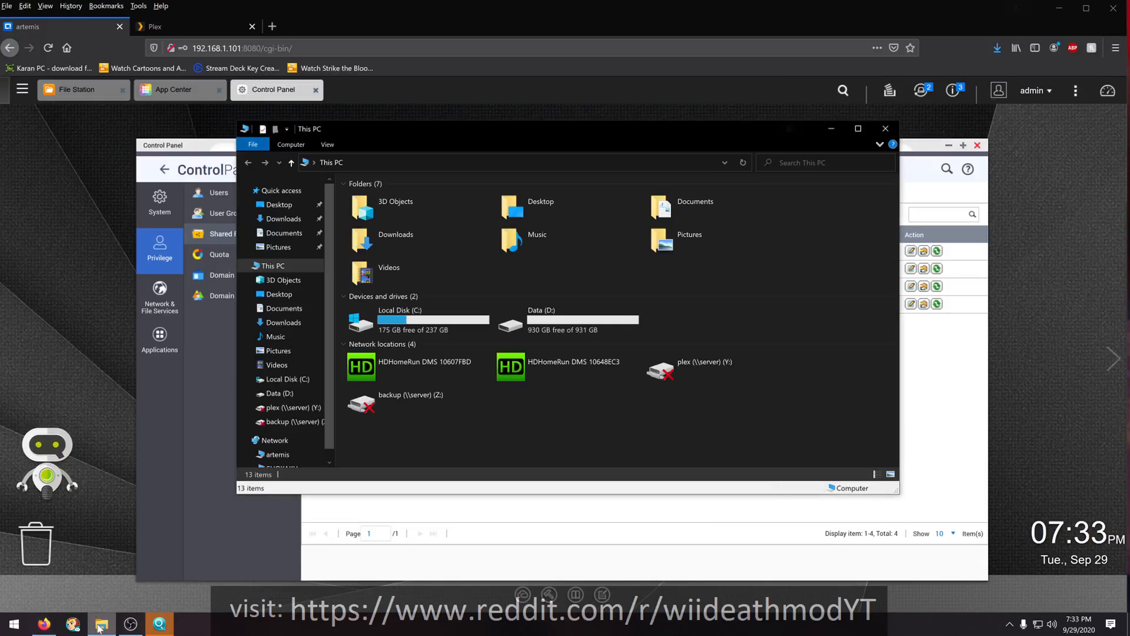
scroll(276, 415, "down", 1)
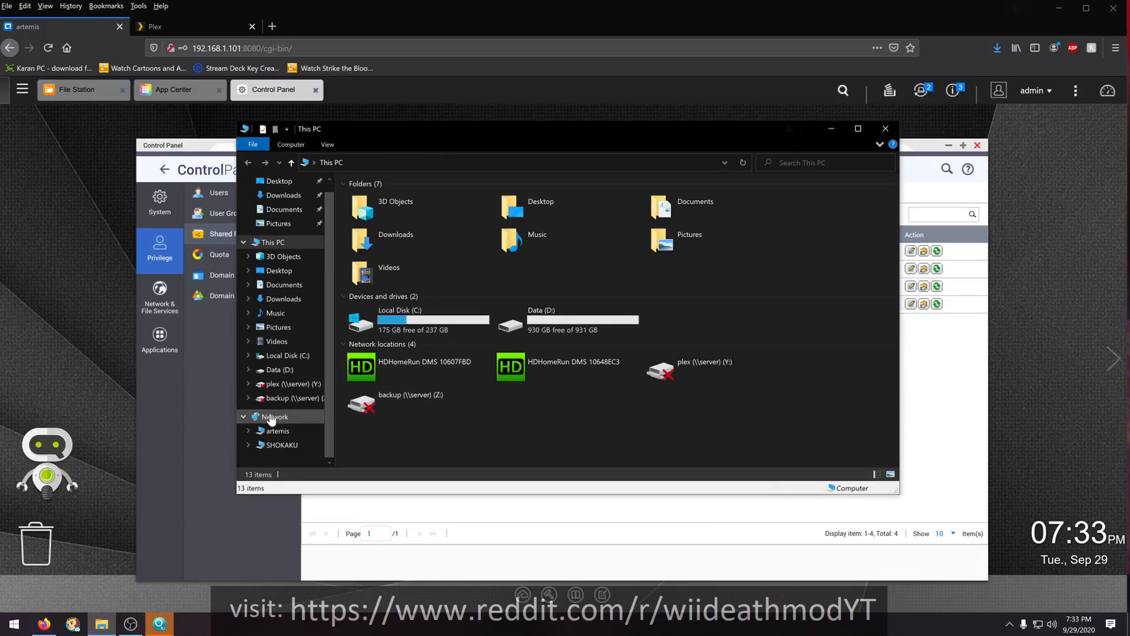
left_click(268, 432)
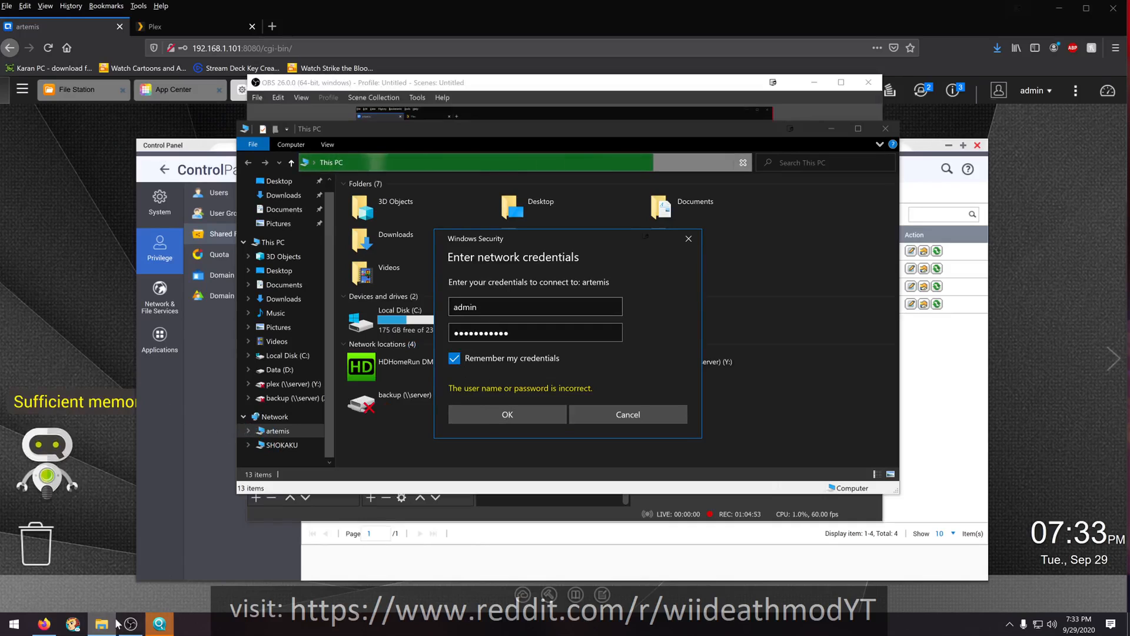
mouse_move(127, 623)
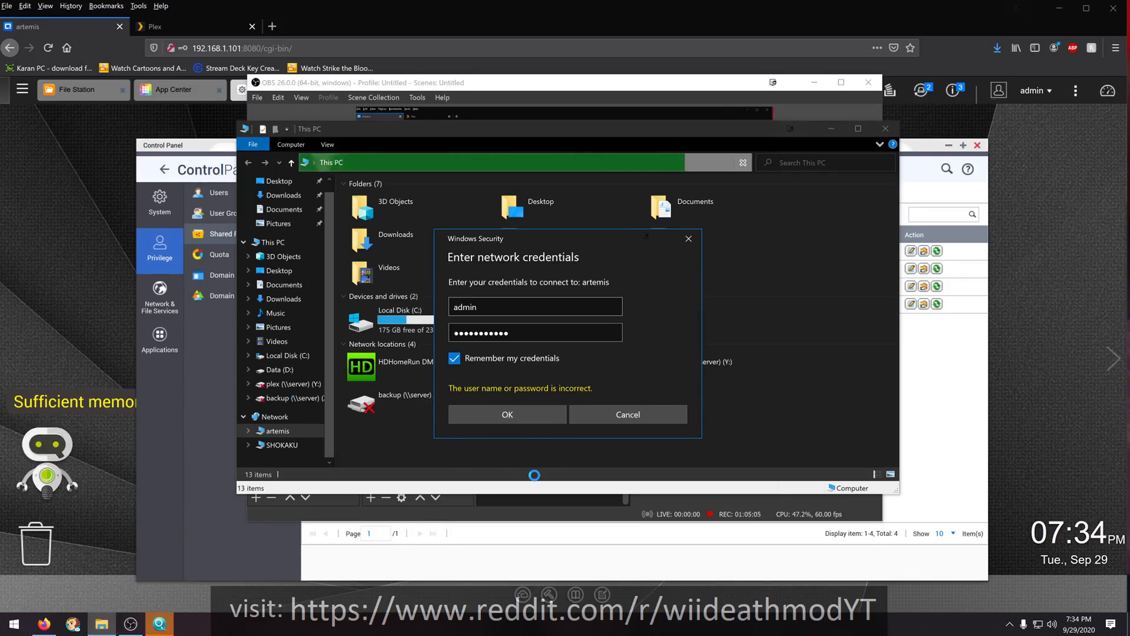
left_click(499, 421)
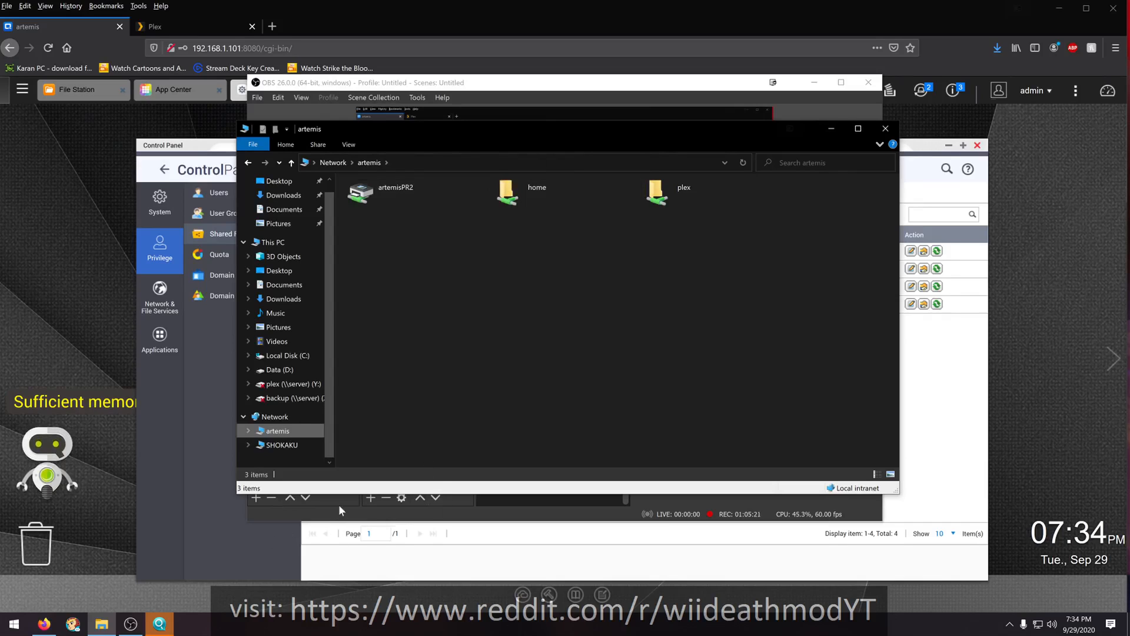
- Review the properties of the homes shared folder in the NAS Control Panel and close them without saving
left_click(279, 548)
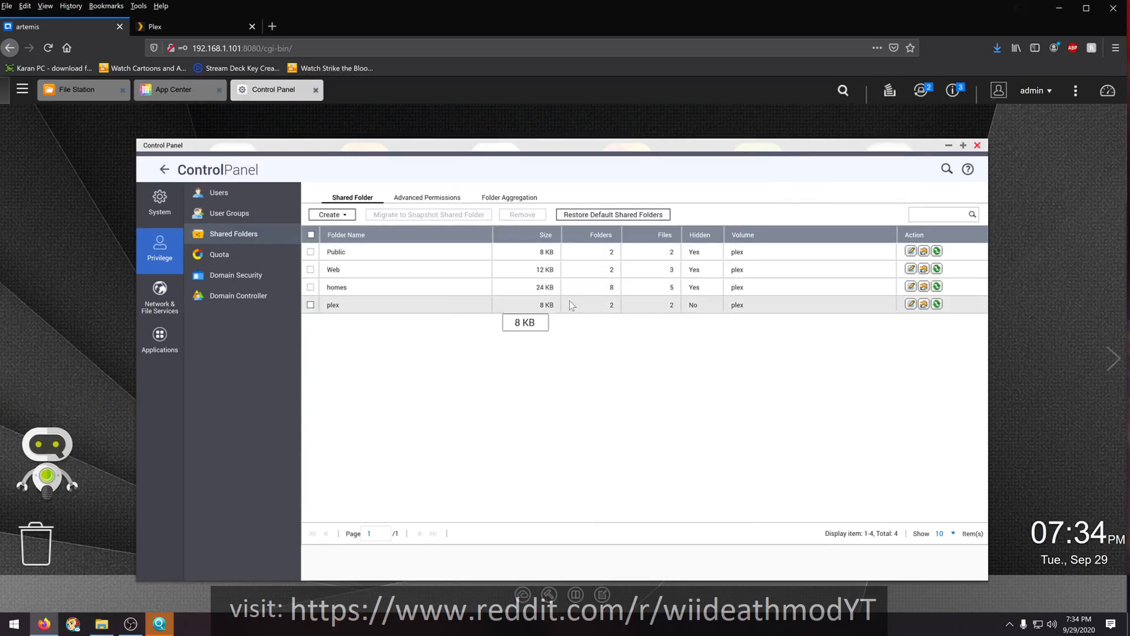
left_click(911, 288)
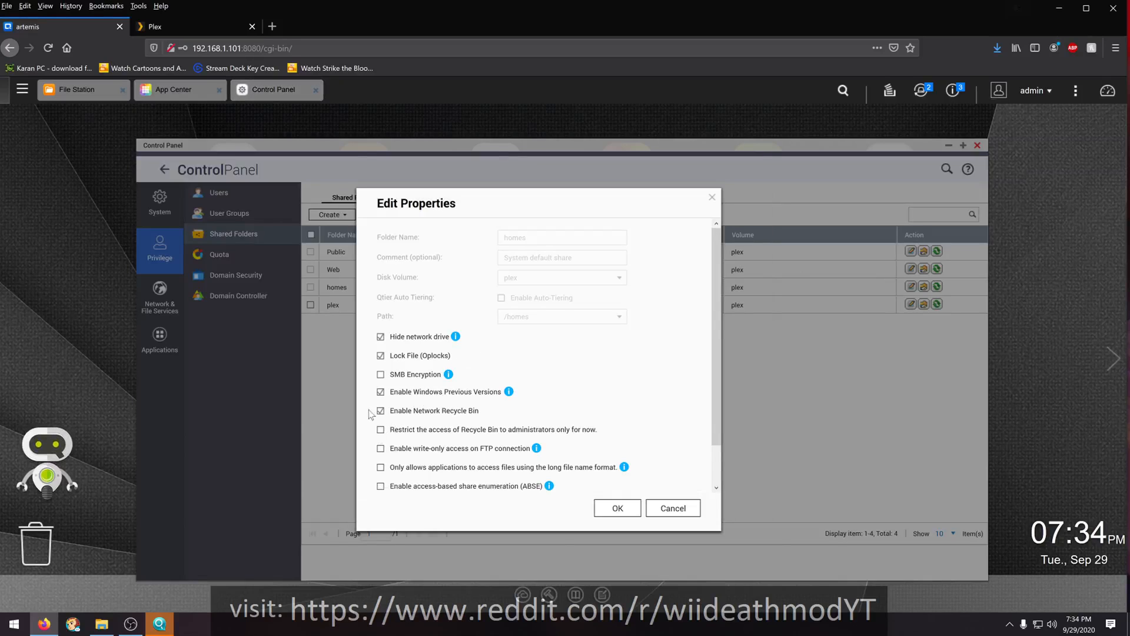
scroll(369, 414, "down", 2)
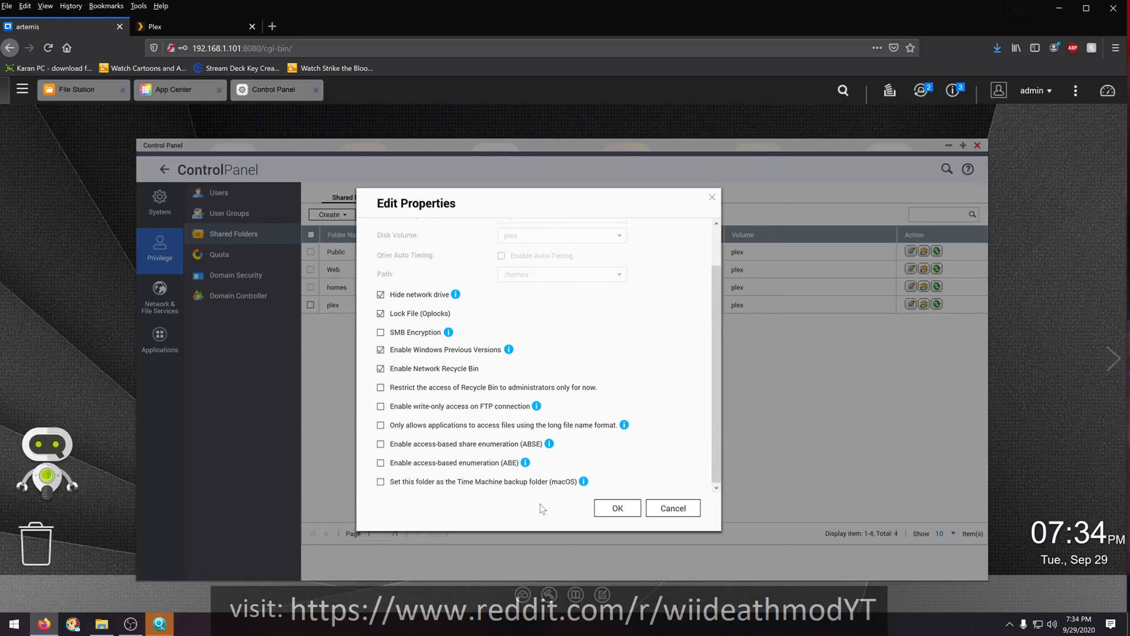
left_click(673, 508)
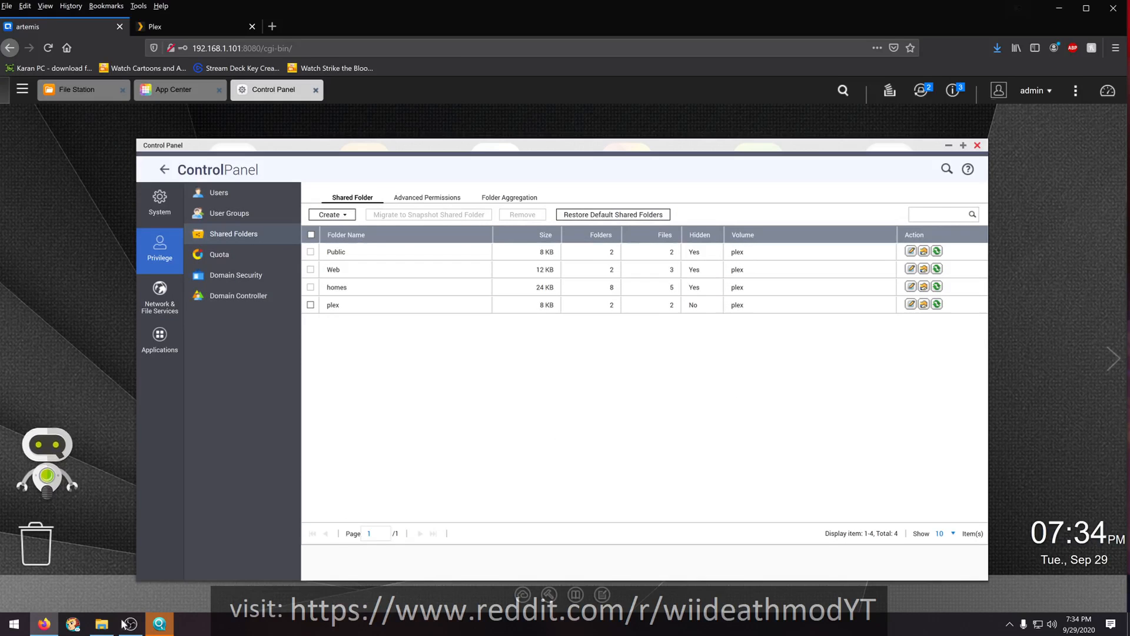
- Open the plex shared folder on artemis in File Explorer and minimize the browser and OBS windows behind it
left_click(101, 624)
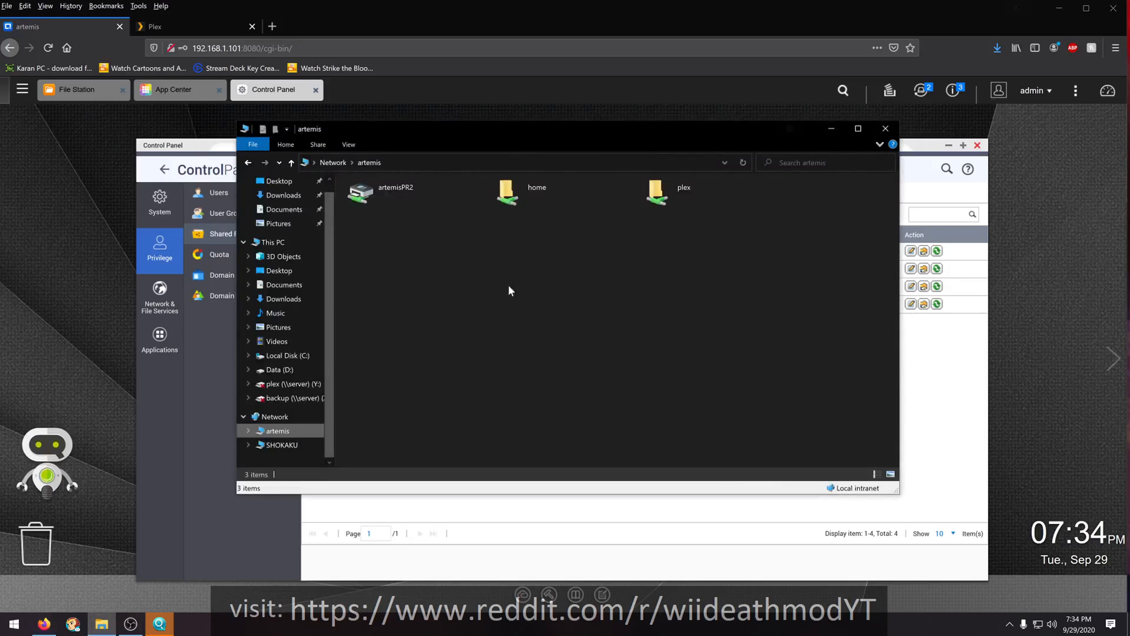
double_click(663, 184)
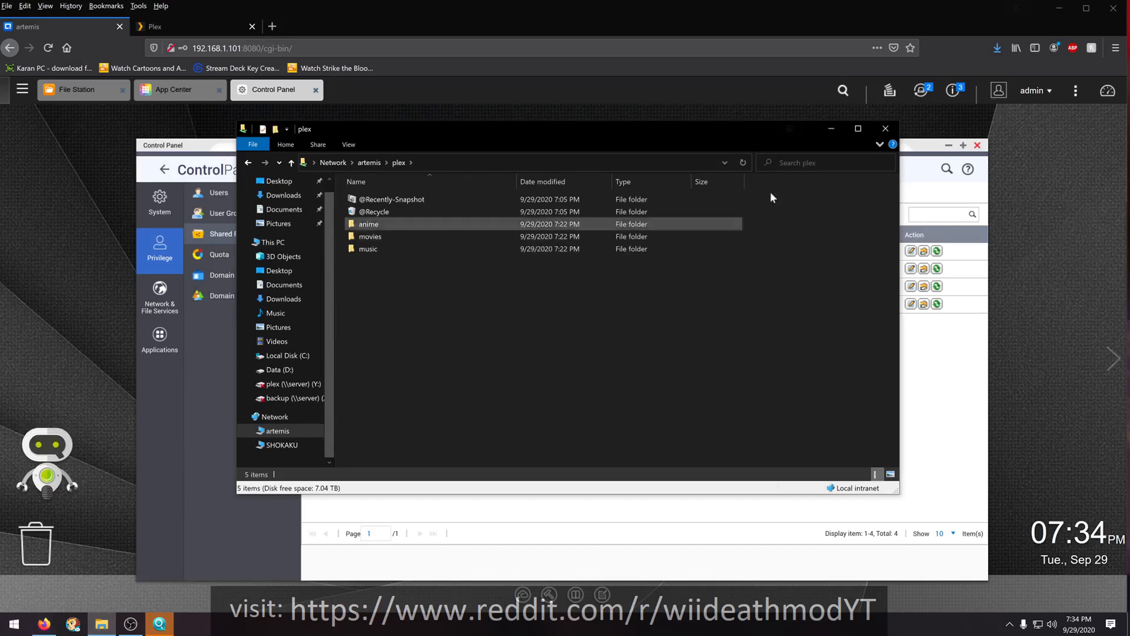
left_click(1058, 9)
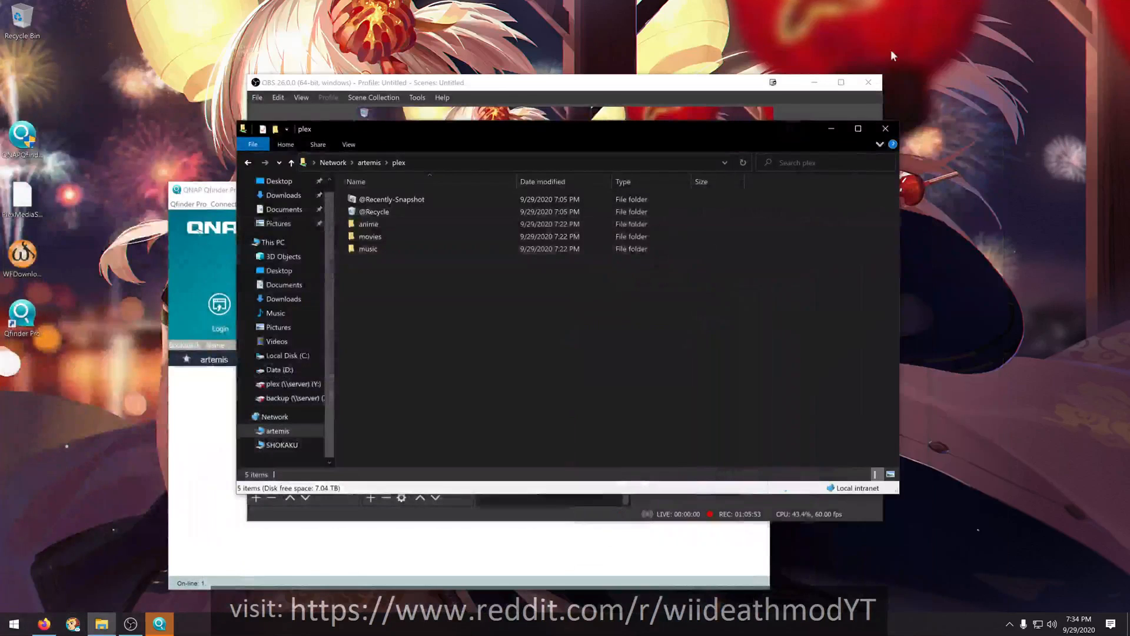
left_click(814, 83)
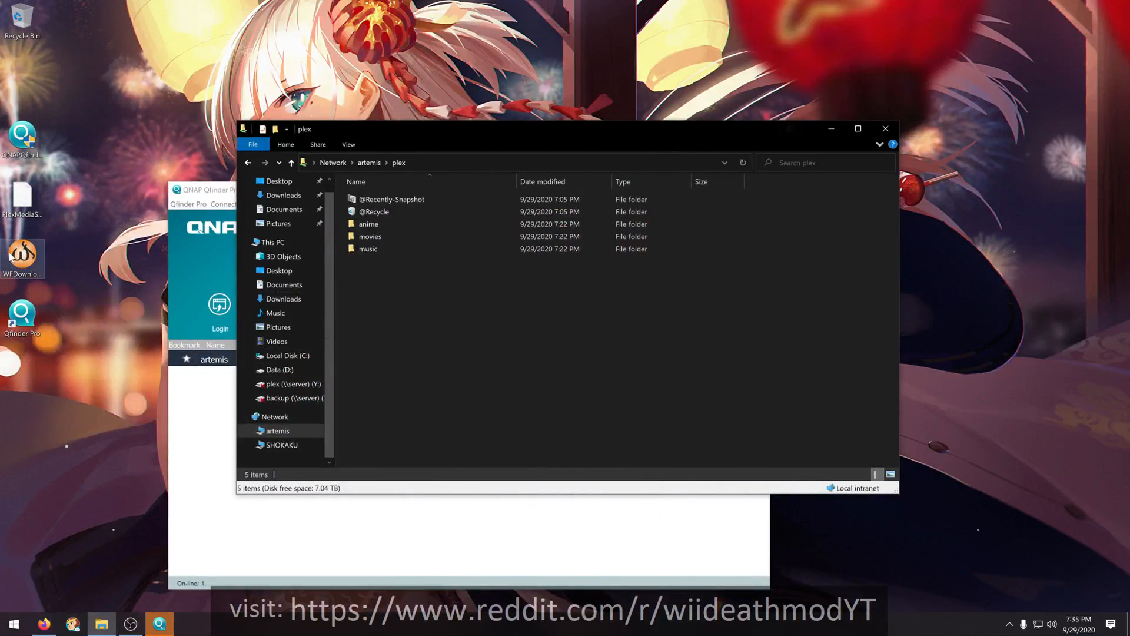
- Copy the WFDownloaderApp installer from the desktop into the plex share and check it in File Station on the NAS, closing the Control Panel
left_click_drag(16, 254, 399, 341)
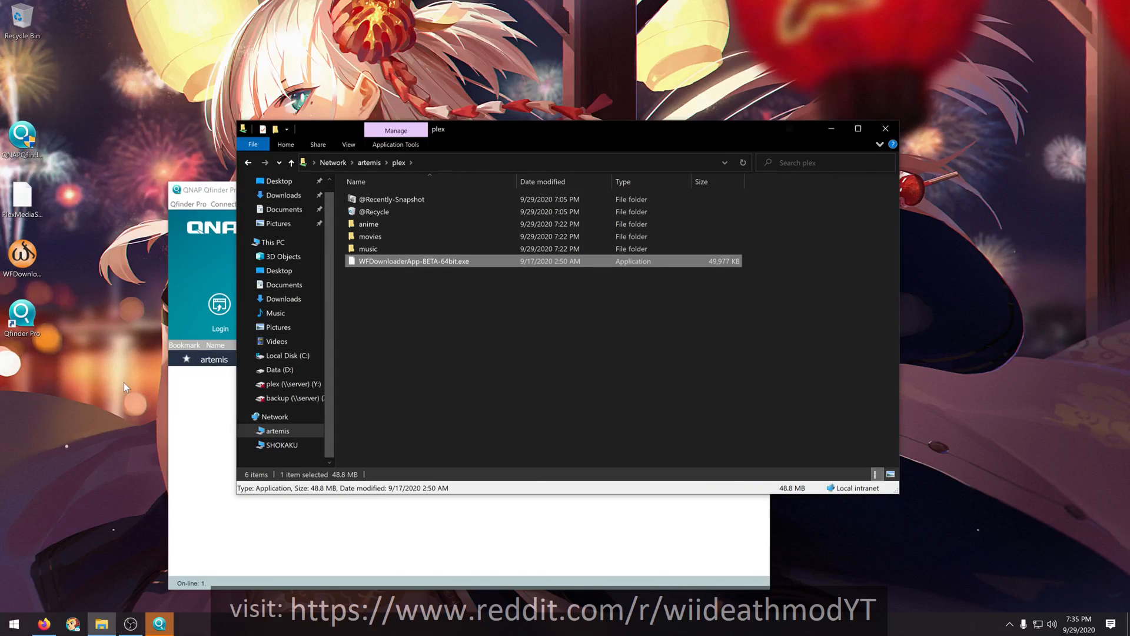
left_click(46, 624)
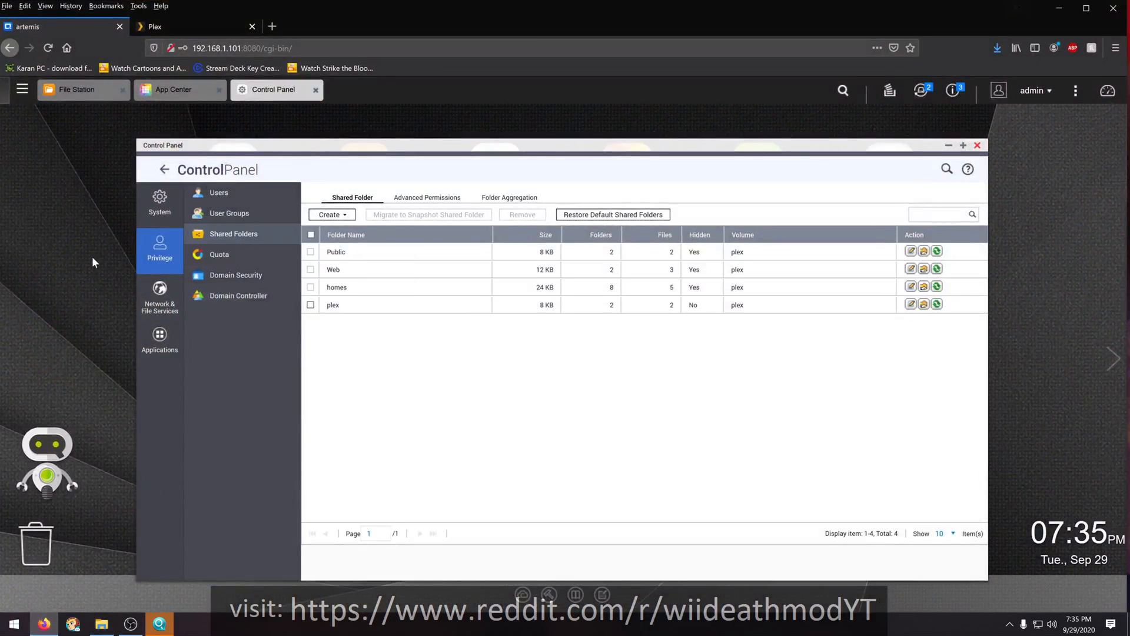
left_click(978, 145)
left_click(364, 168)
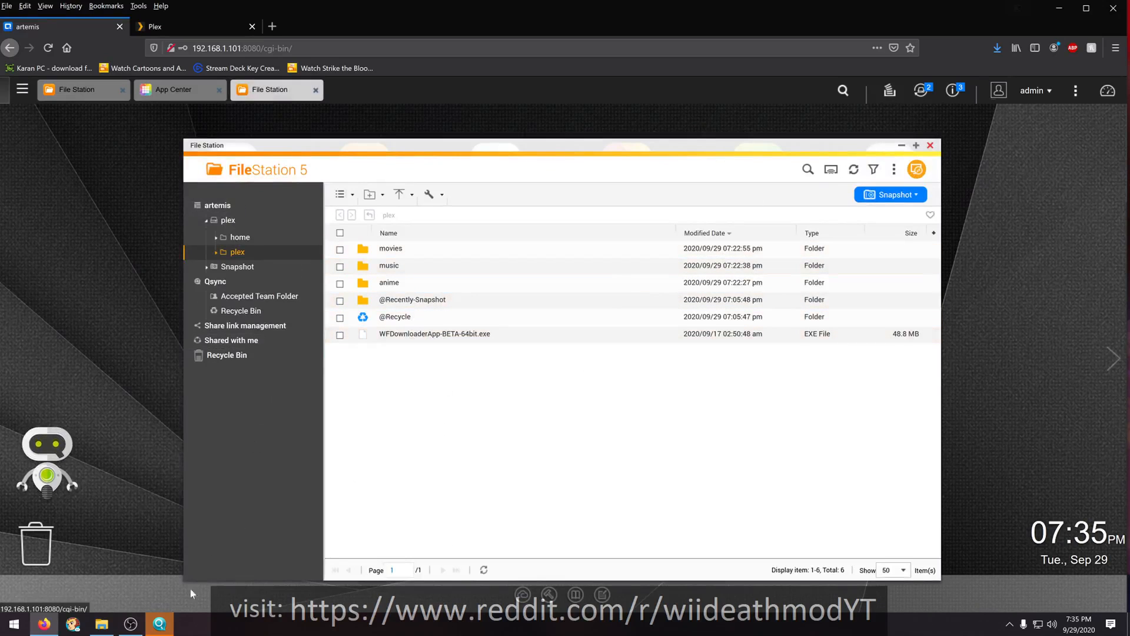
- Switch to File Explorer beside File Station and permanently delete WFDownloaderApp-BETA-64bit.exe from the plex share
left_click(108, 630)
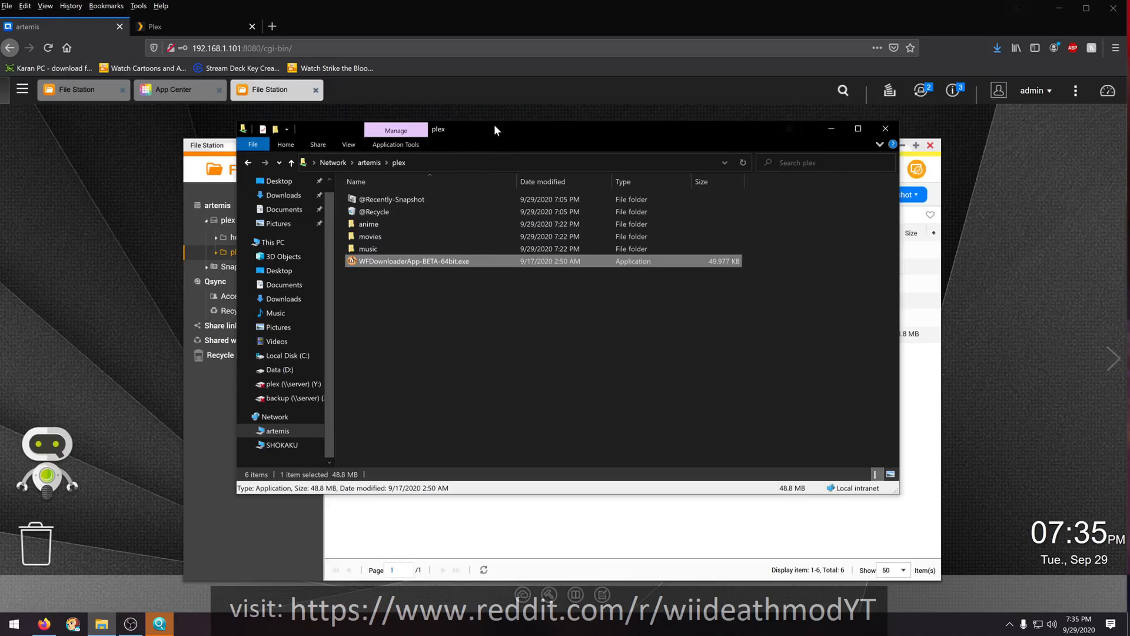
left_click_drag(493, 125, 796, 156)
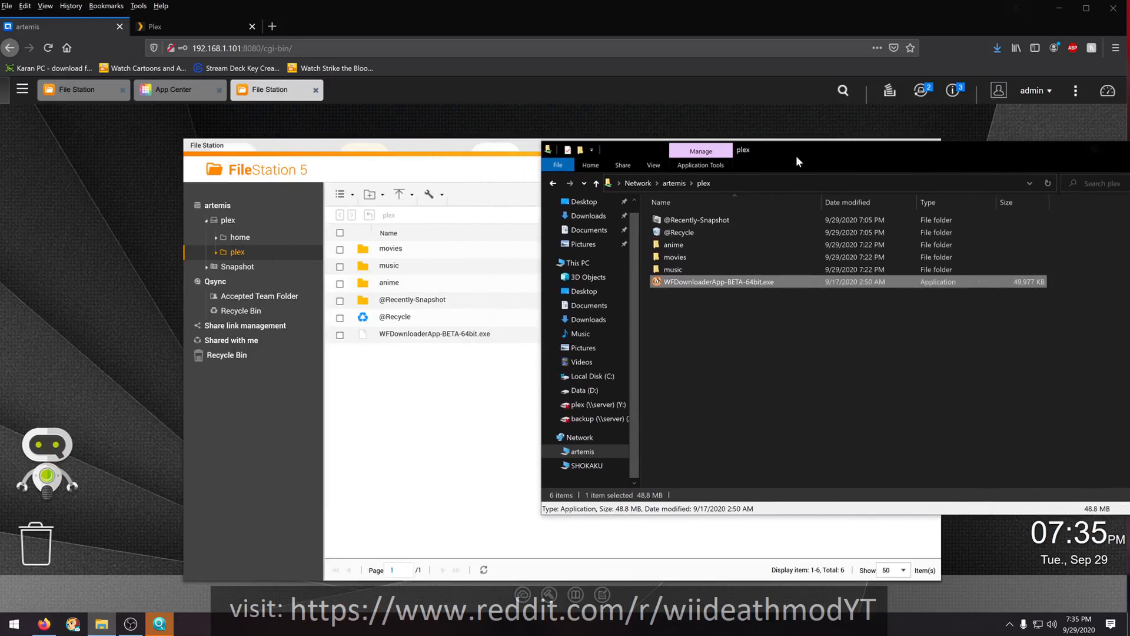
right_click(684, 281)
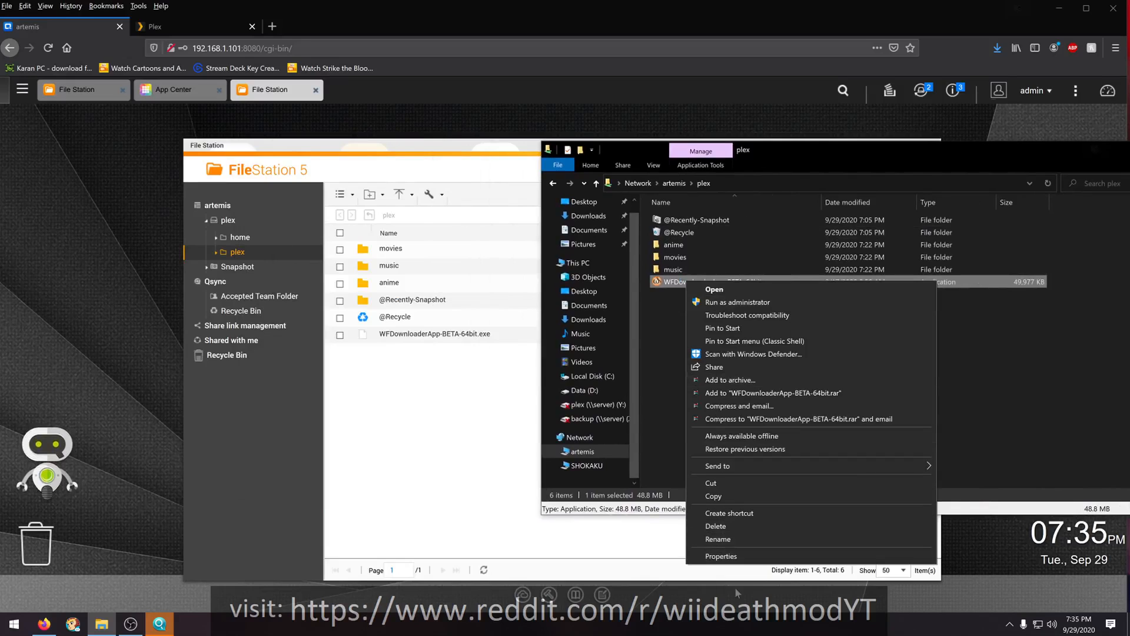
left_click(715, 526)
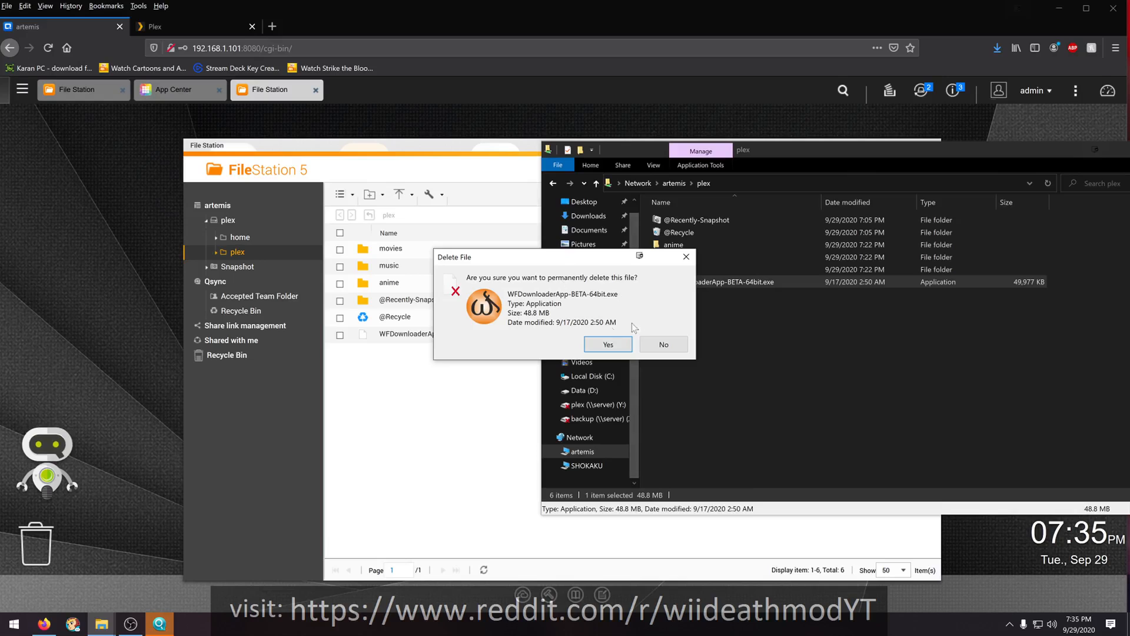
left_click(609, 344)
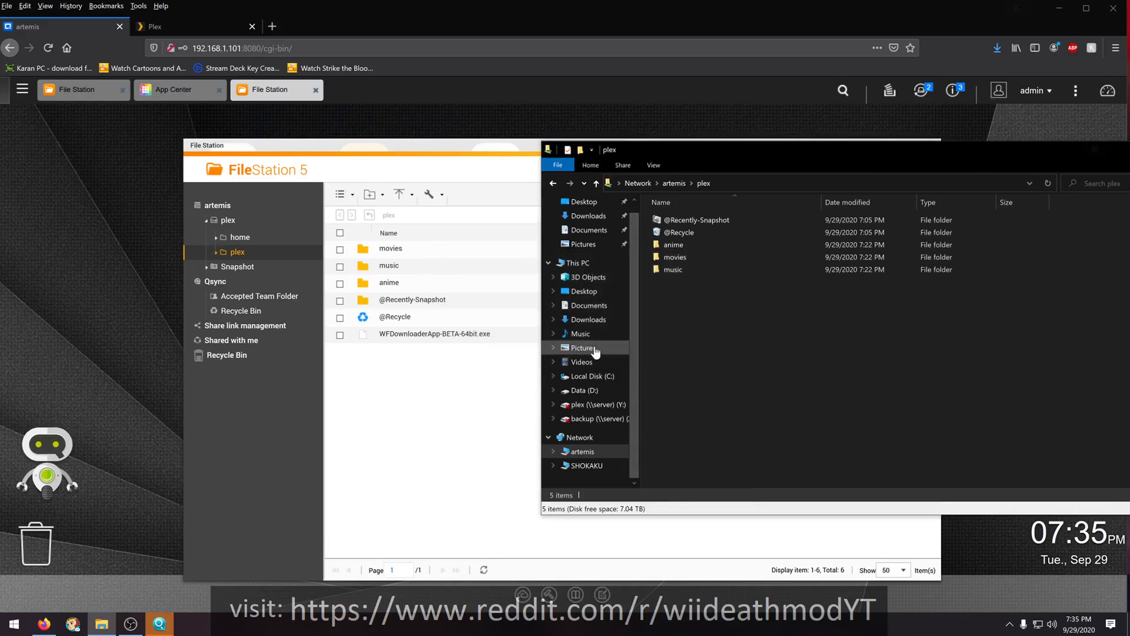
left_click(415, 435)
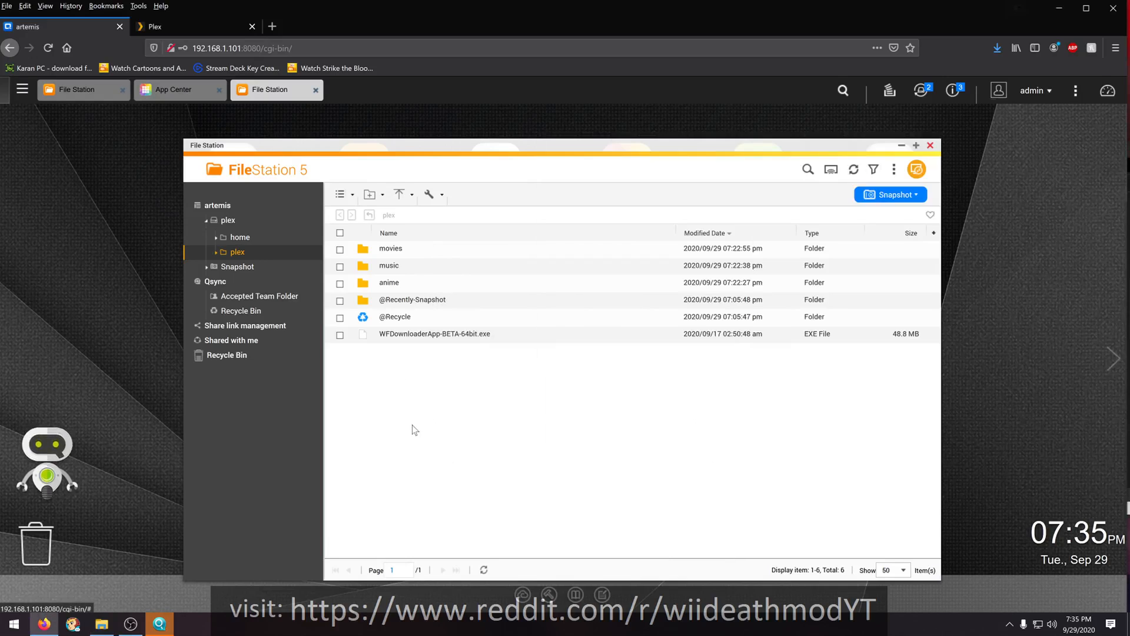
left_click(855, 170)
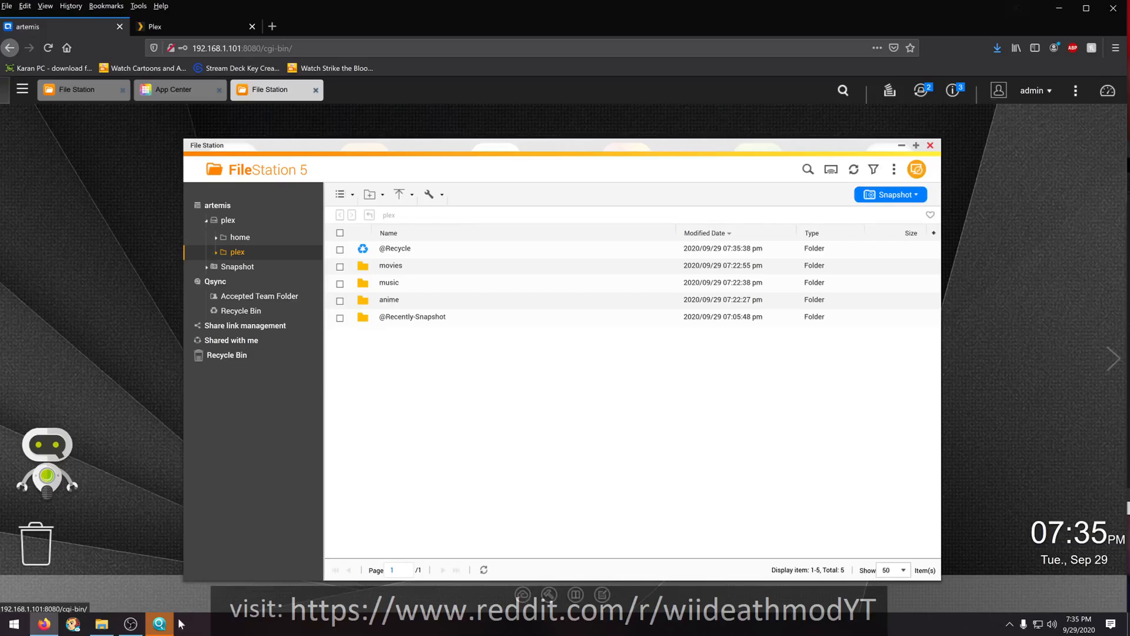
left_click(101, 624)
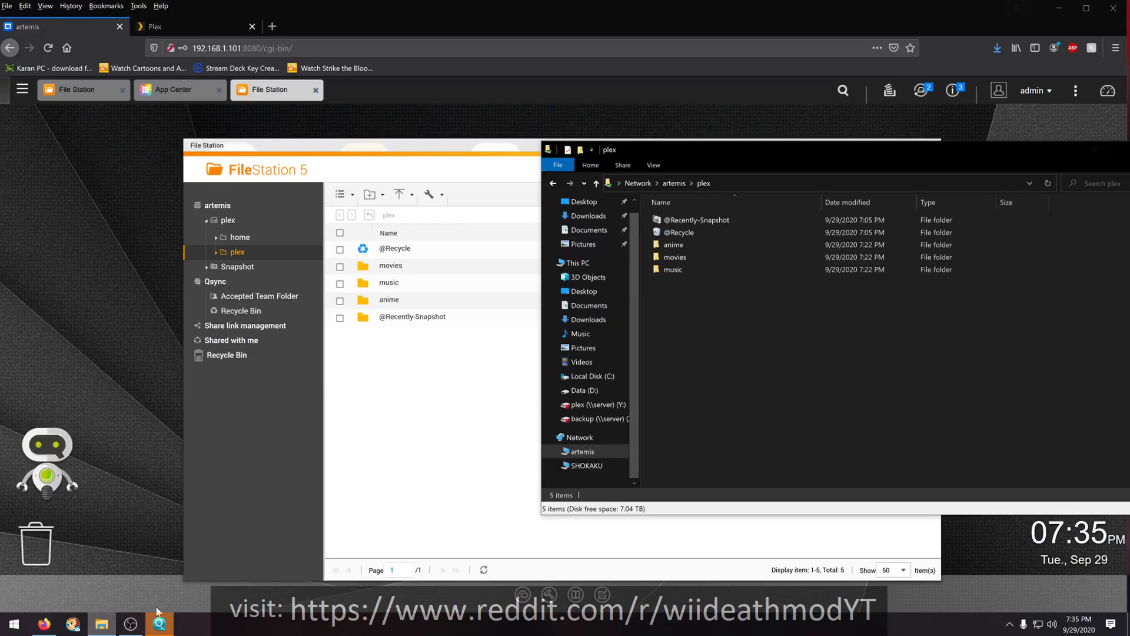
double_click(677, 231)
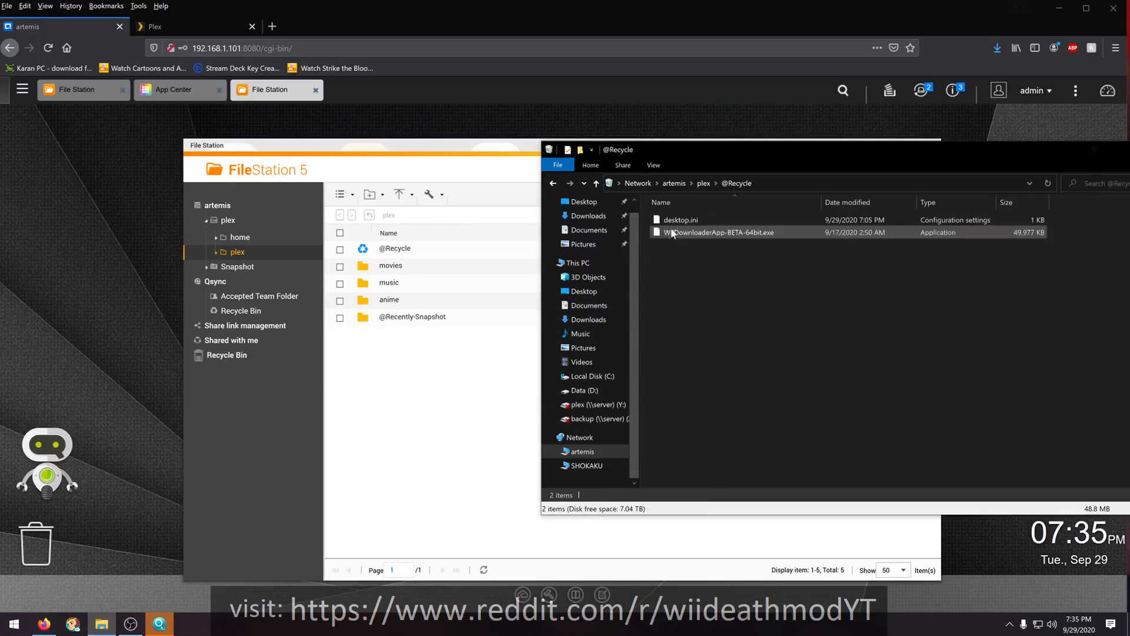
double_click(391, 250)
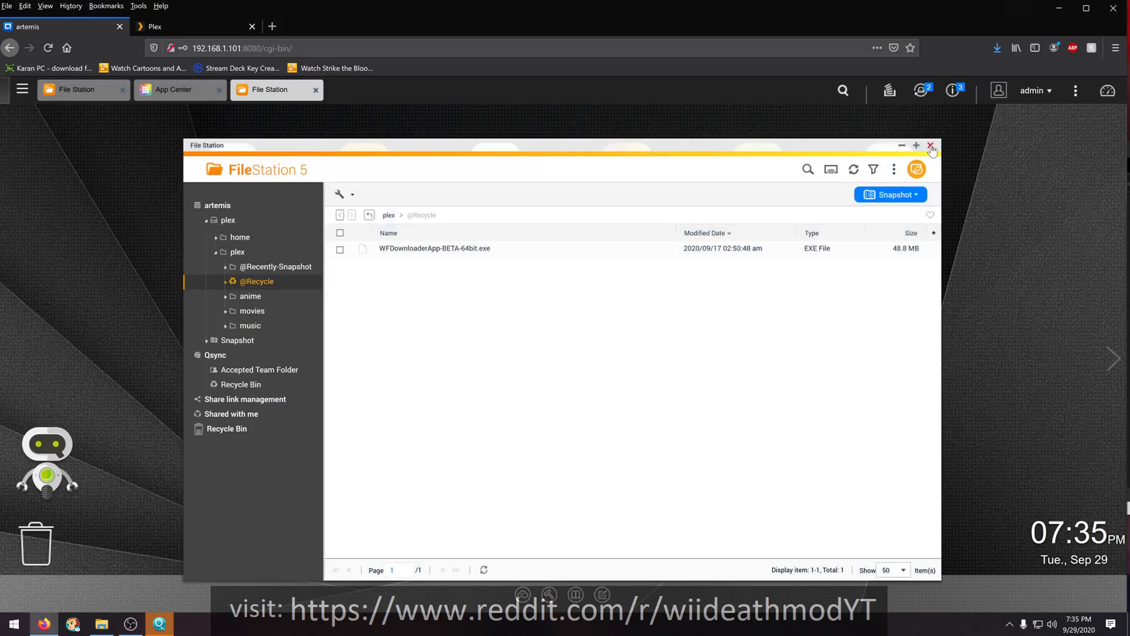
left_click(930, 145)
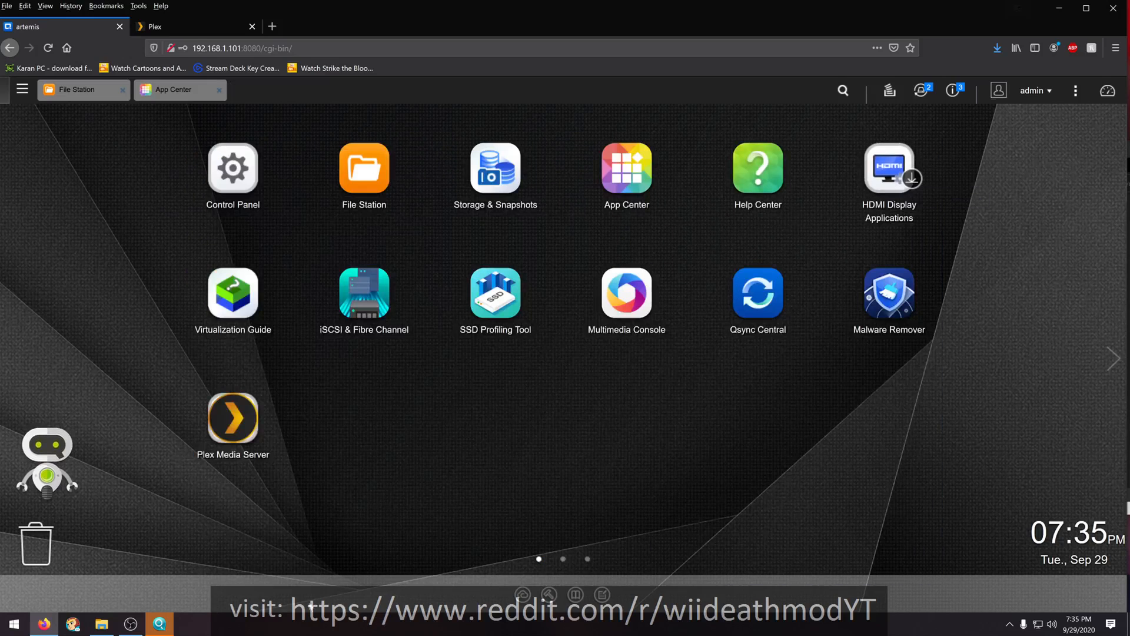
left_click(102, 626)
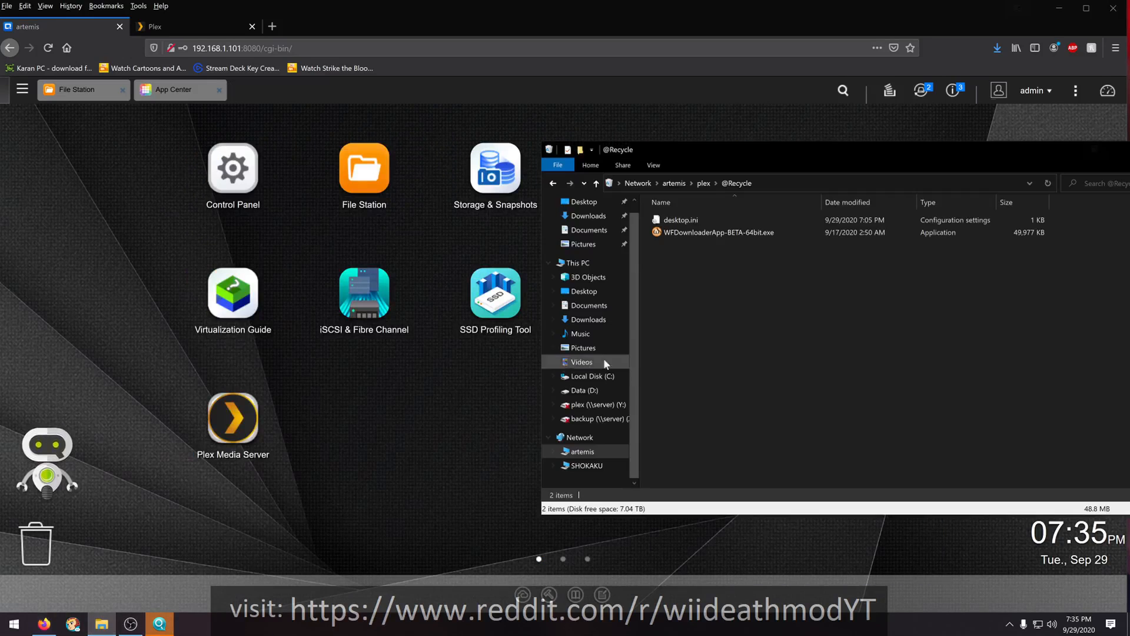
left_click_drag(709, 271, 679, 214)
right_click(680, 228)
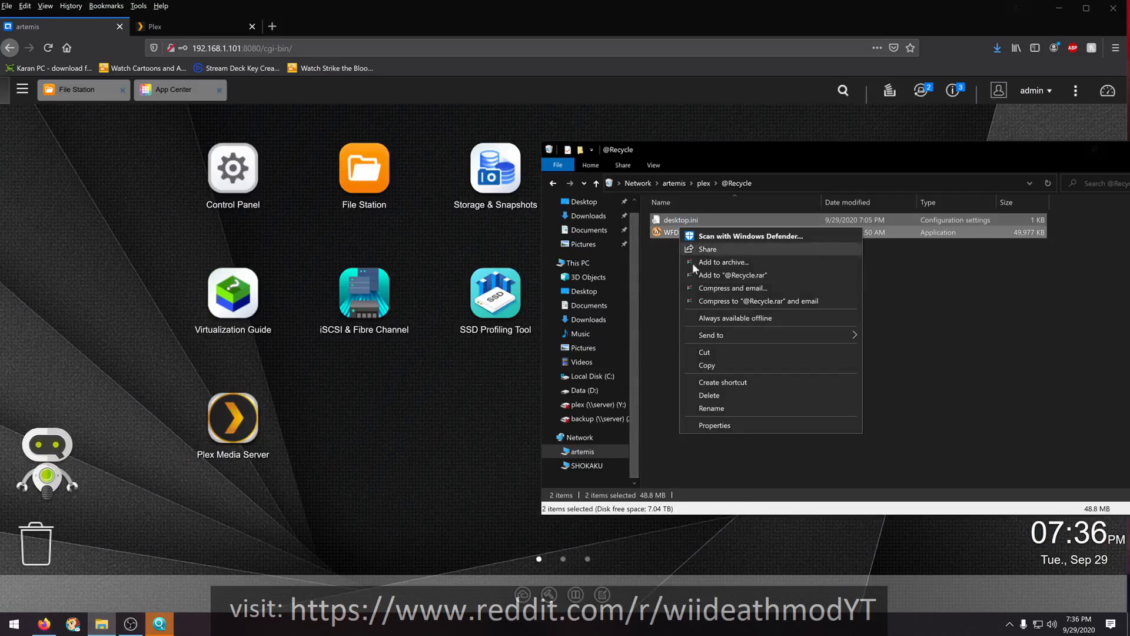
left_click(713, 394)
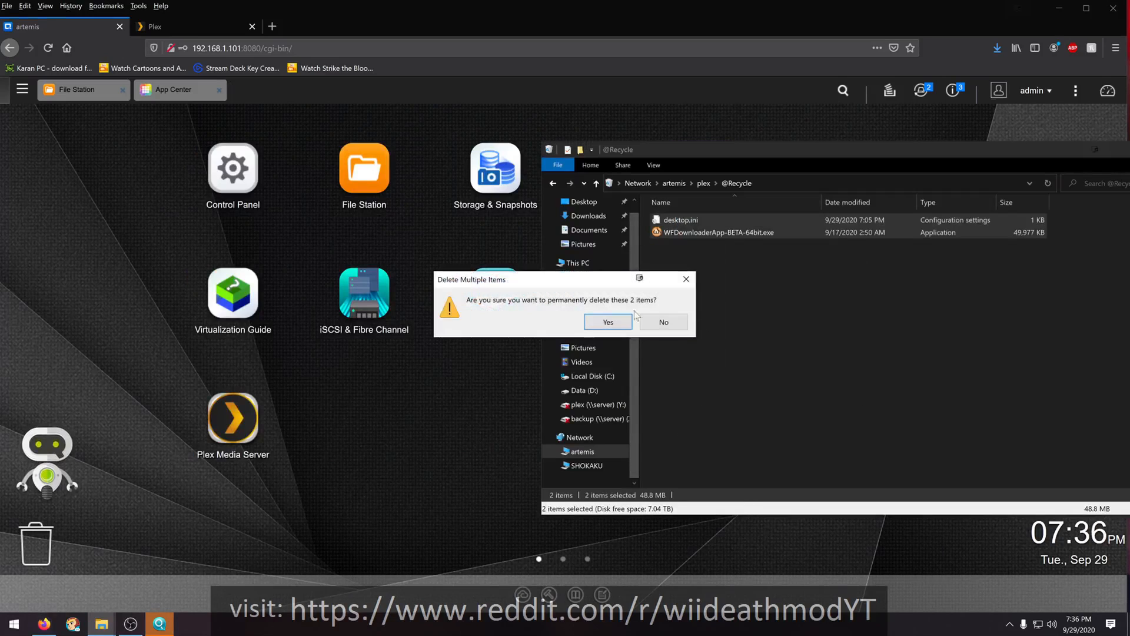
left_click(607, 331)
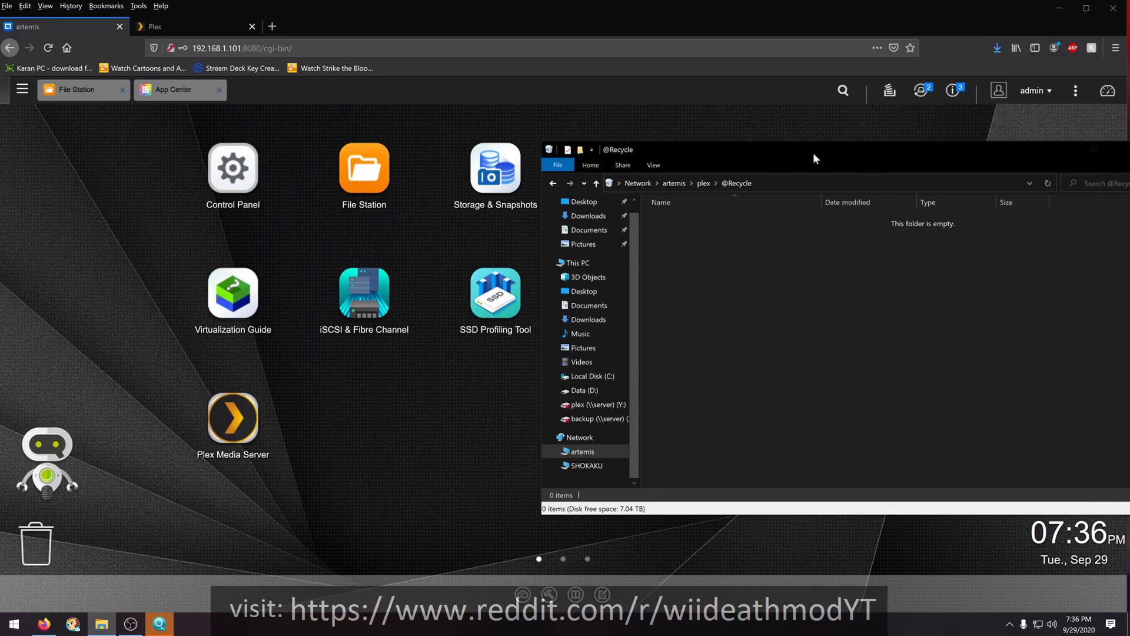
- Clear all event notifications on the NAS desktop and view the list of connected external USB devices
left_click(952, 90)
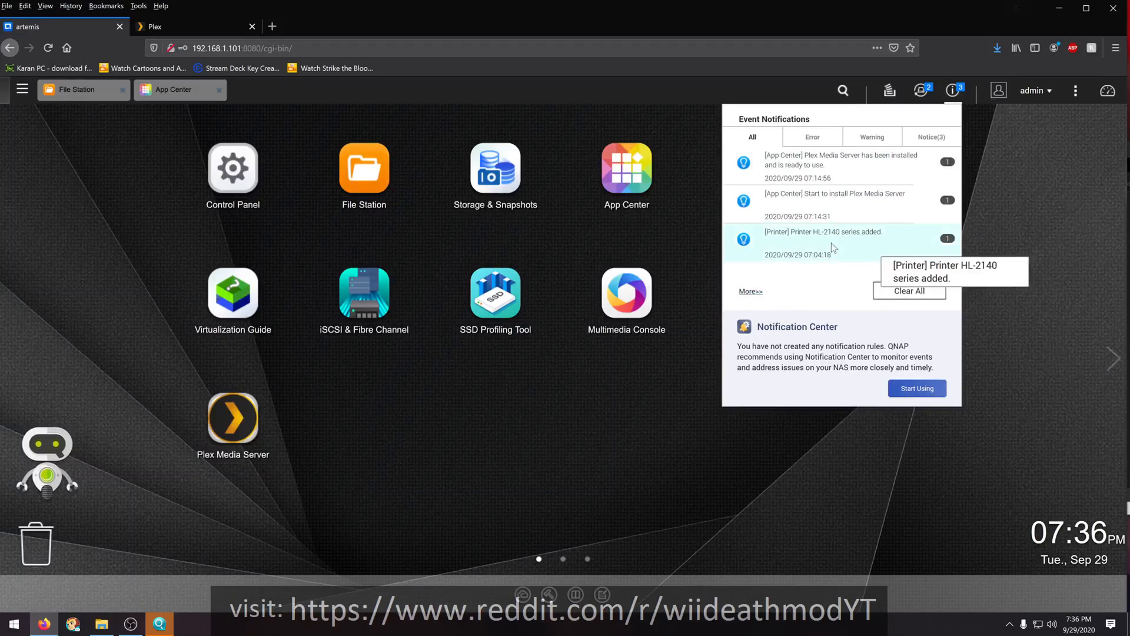
left_click(888, 295)
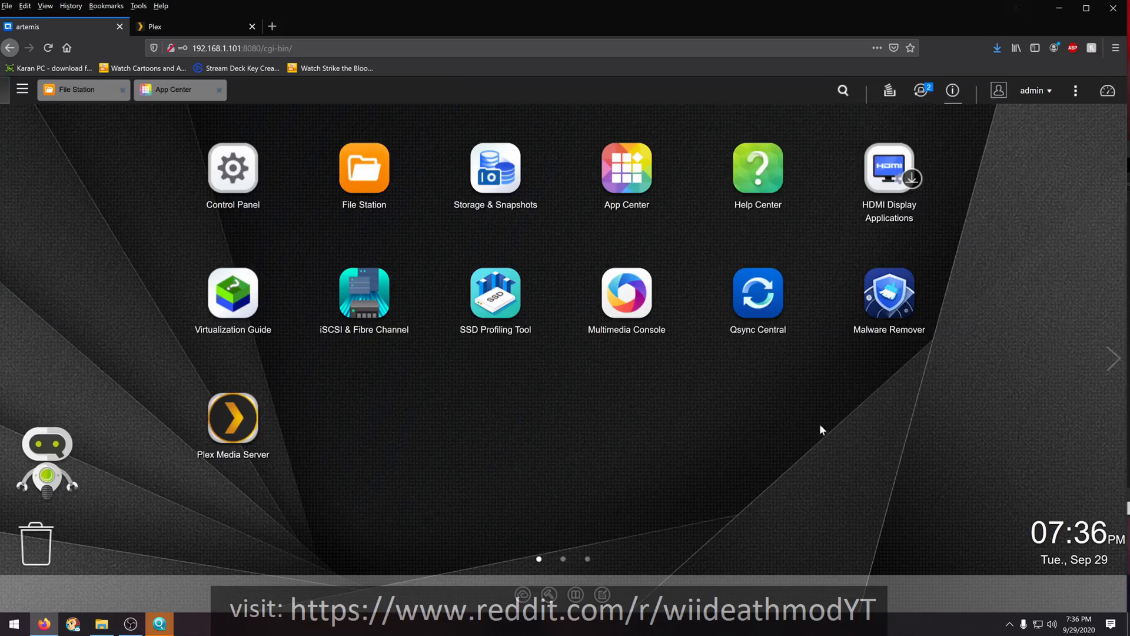
left_click(921, 90)
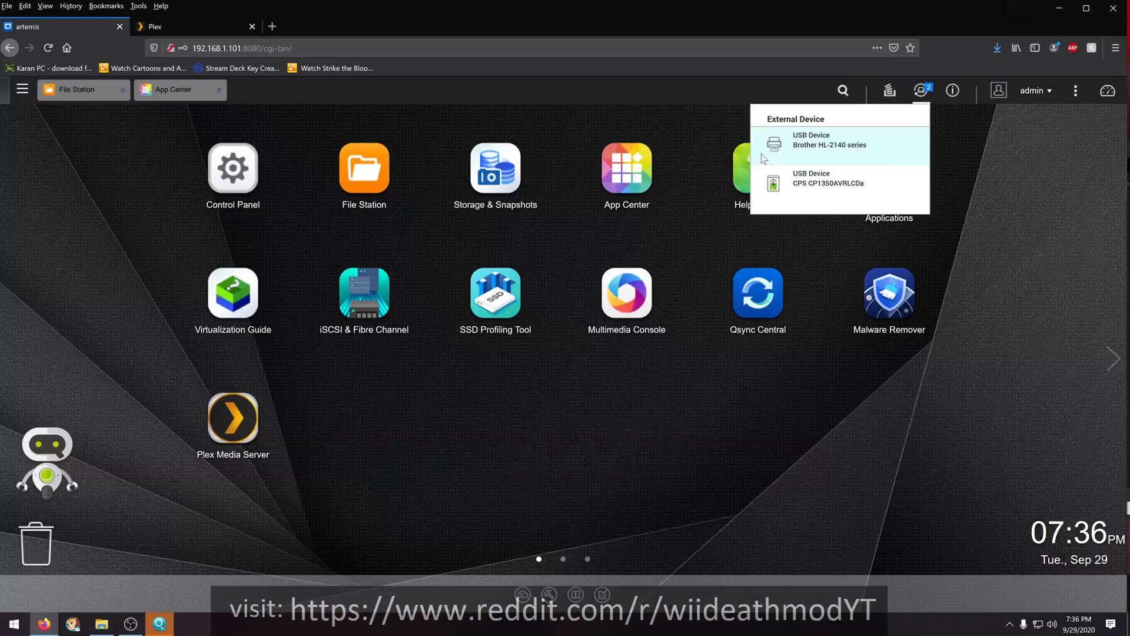
left_click(514, 410)
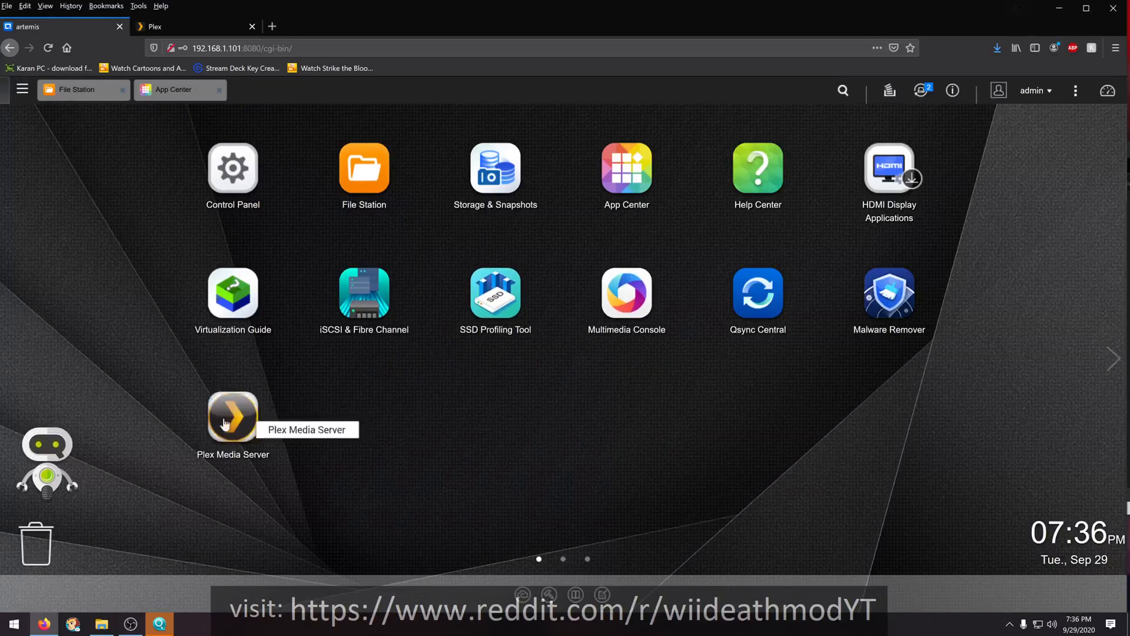
right_click(43, 545)
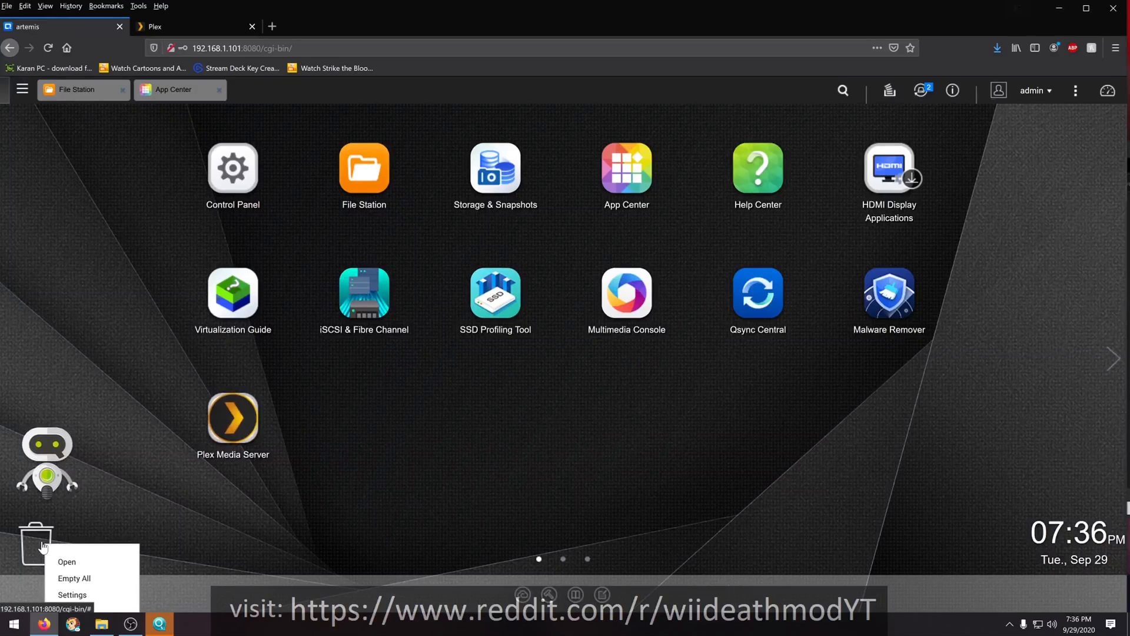
left_click(74, 578)
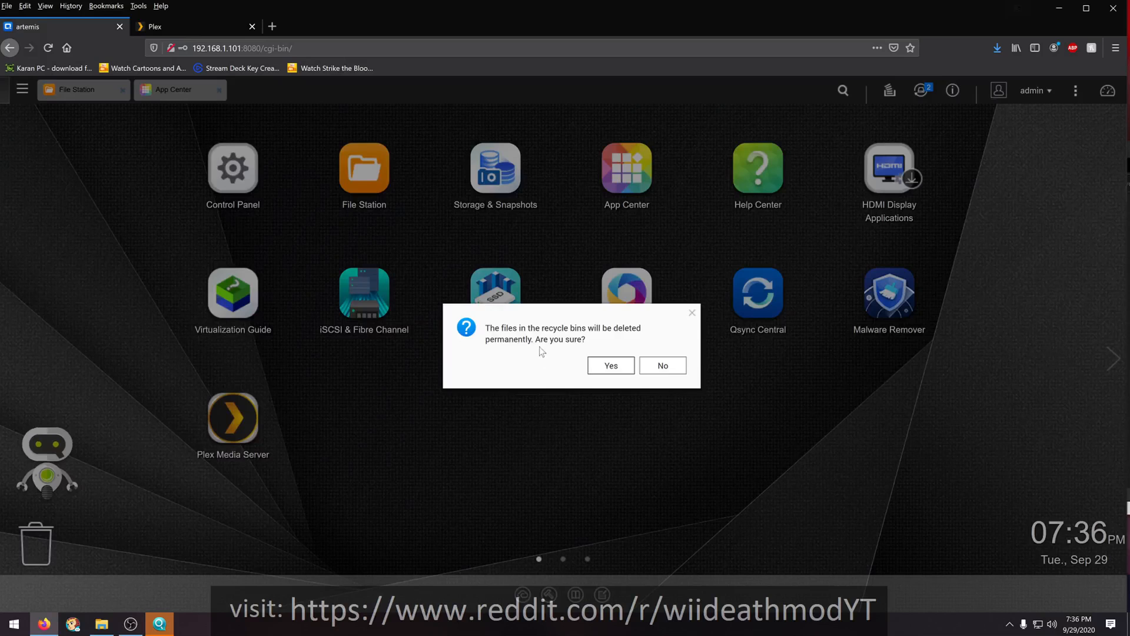
left_click(659, 368)
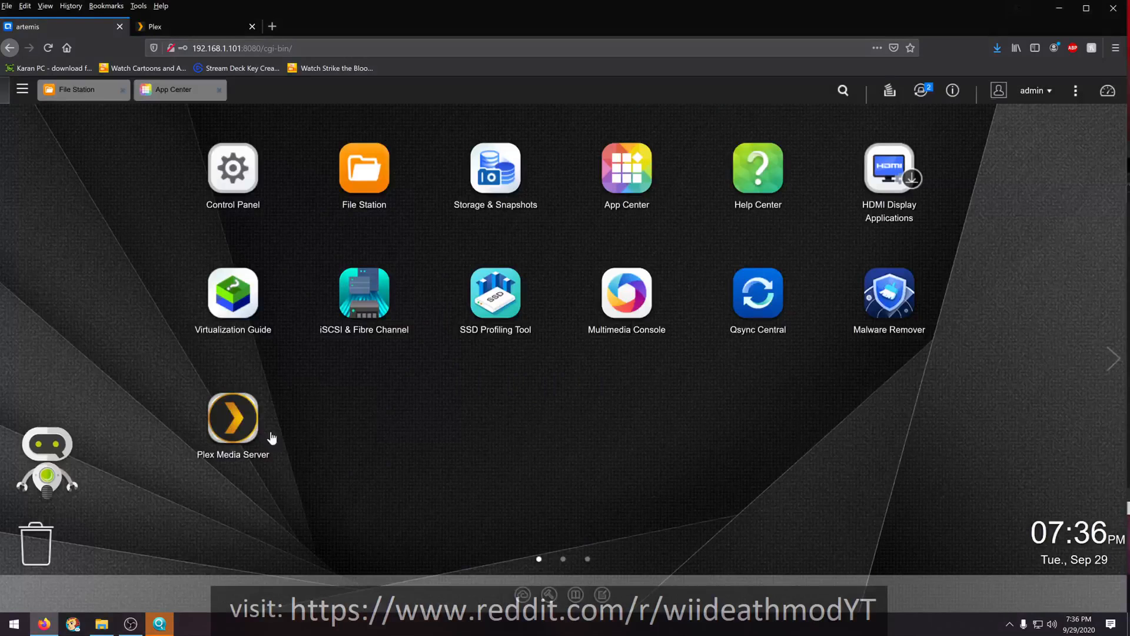
- Optimize the NAS memory and clear the junk files with Qboost, dismissing both result reports
left_click(69, 454)
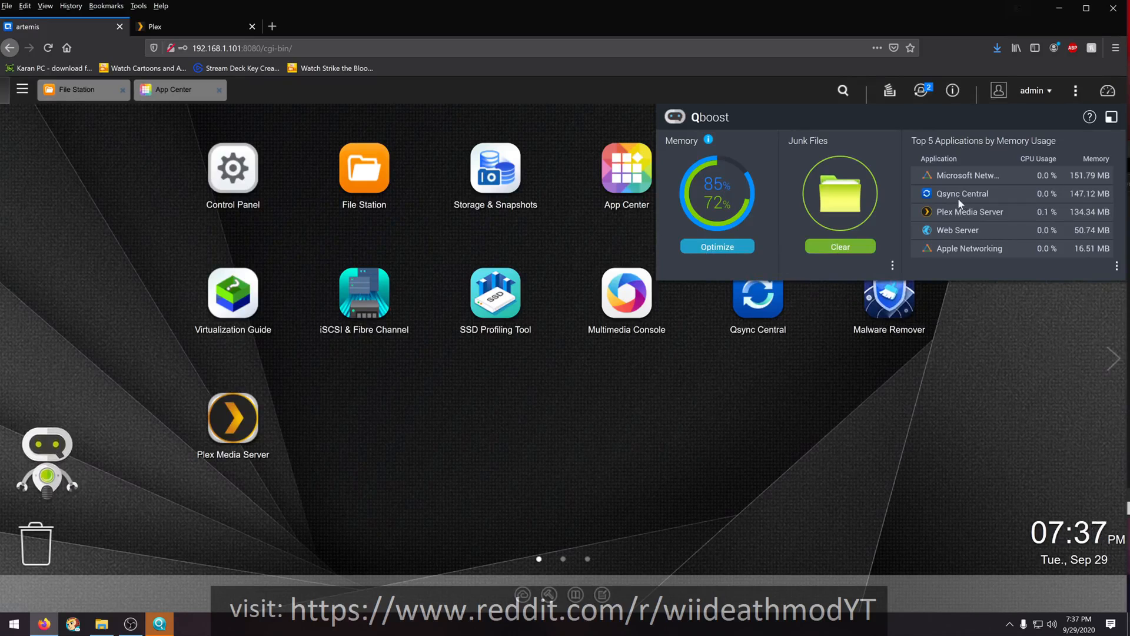
left_click(727, 248)
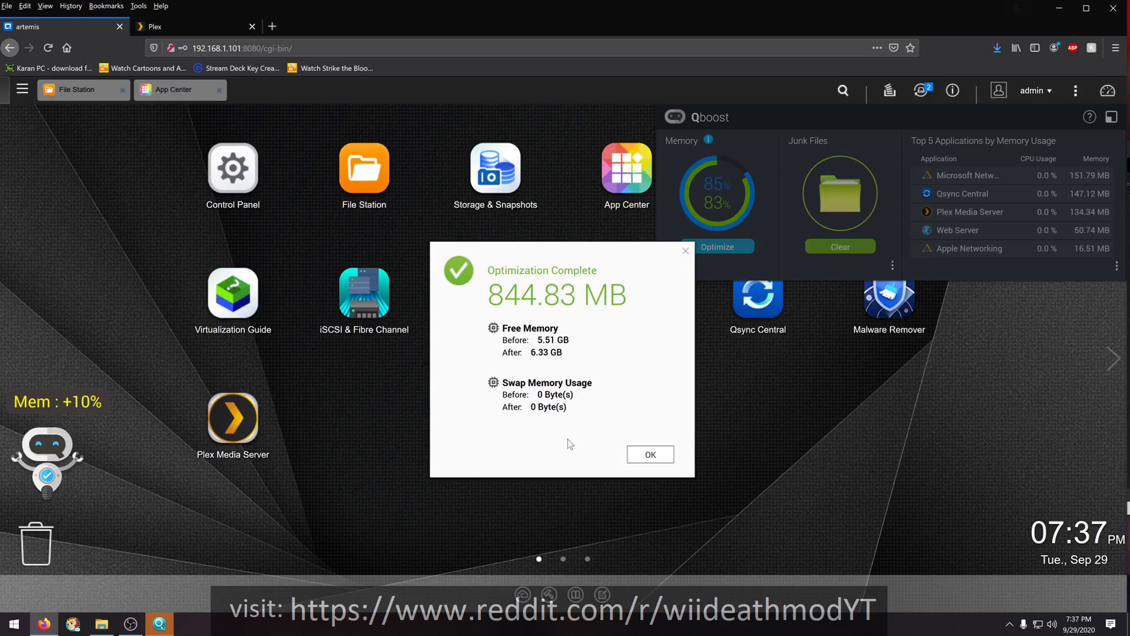
left_click(644, 465)
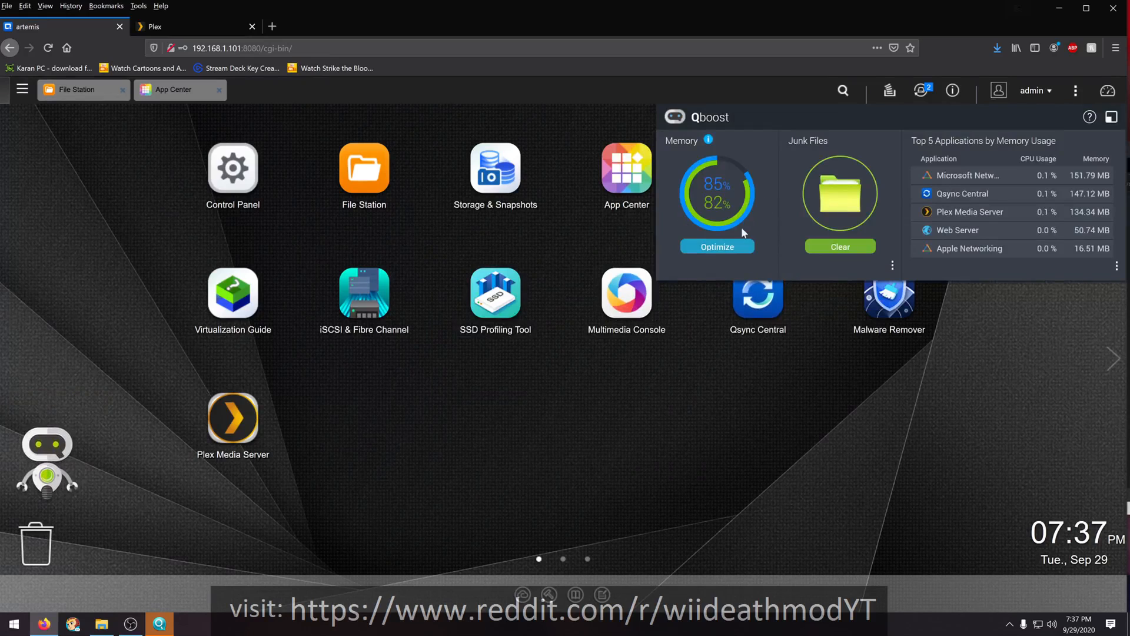
left_click(870, 247)
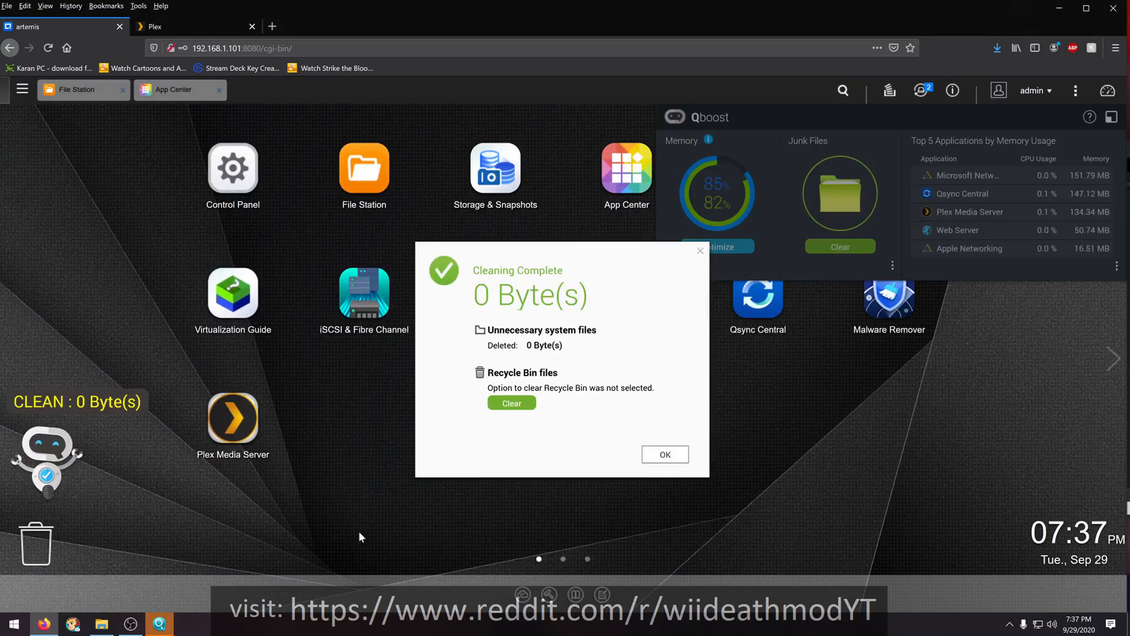
left_click(664, 455)
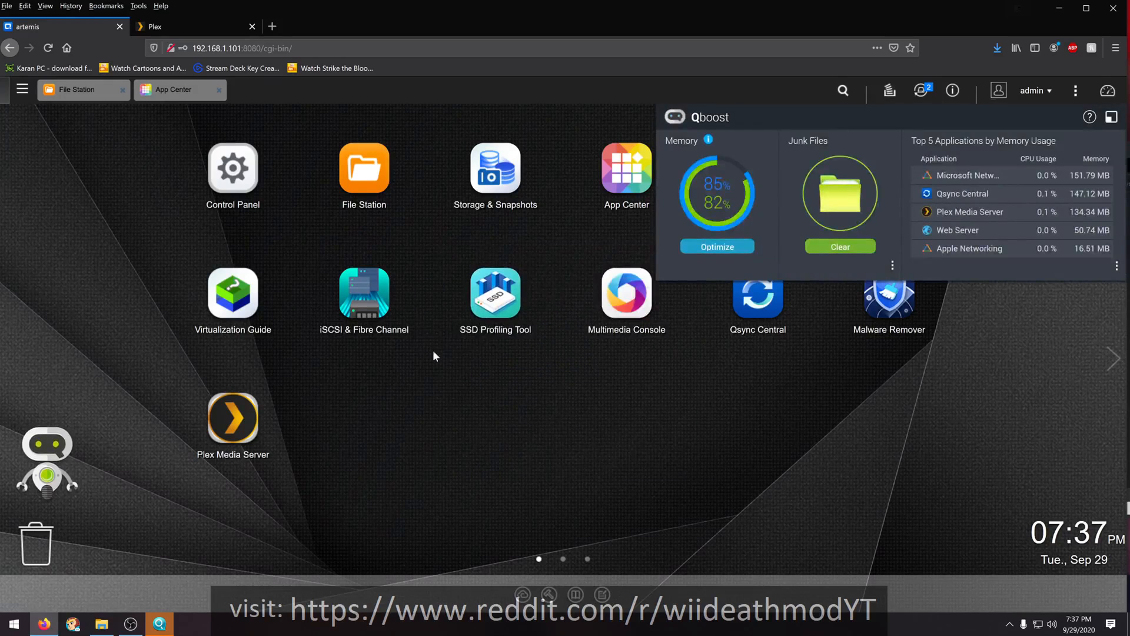
- Accept the SSD Profiling Tool's End User Agreement, review its start page, and close the tool and the Qboost panel
left_click(498, 297)
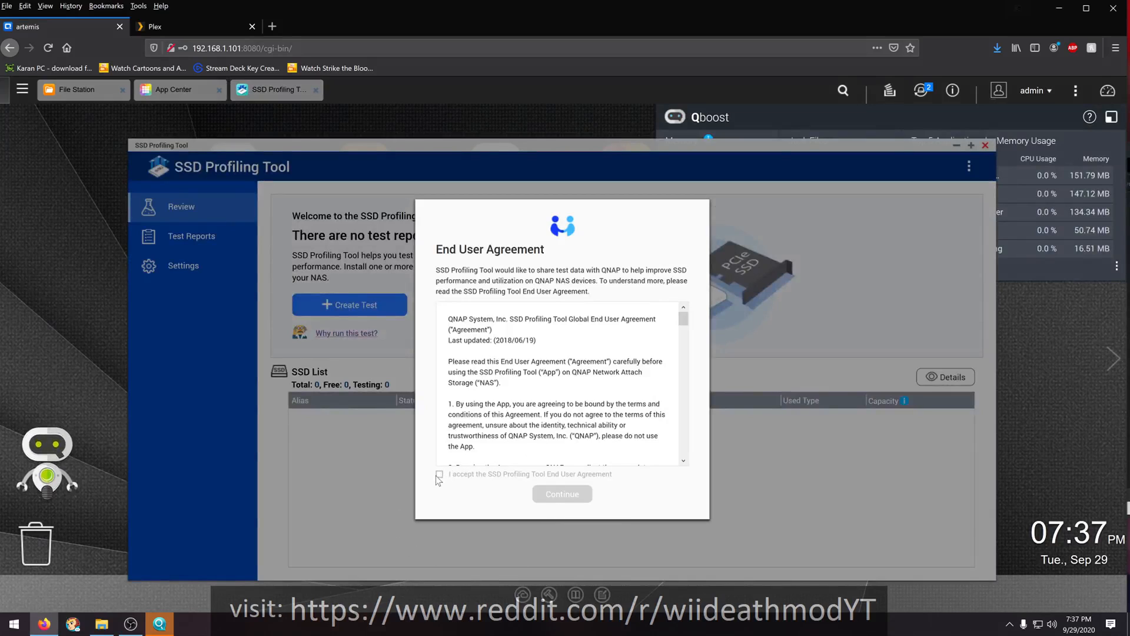
scroll(543, 371, "down", 10)
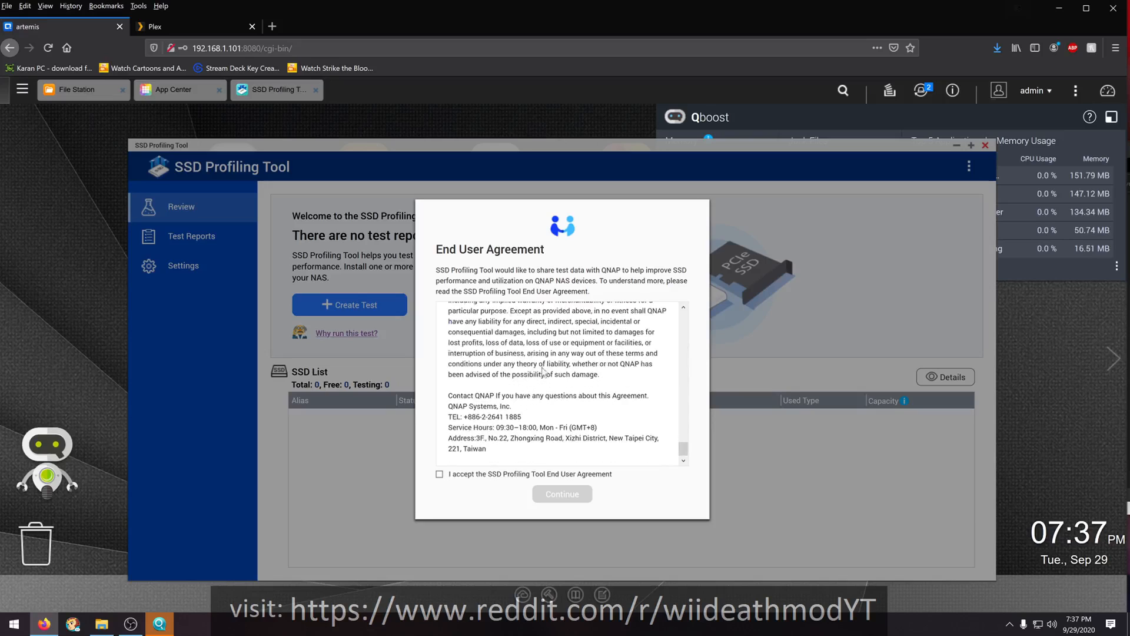
left_click(439, 475)
left_click(562, 493)
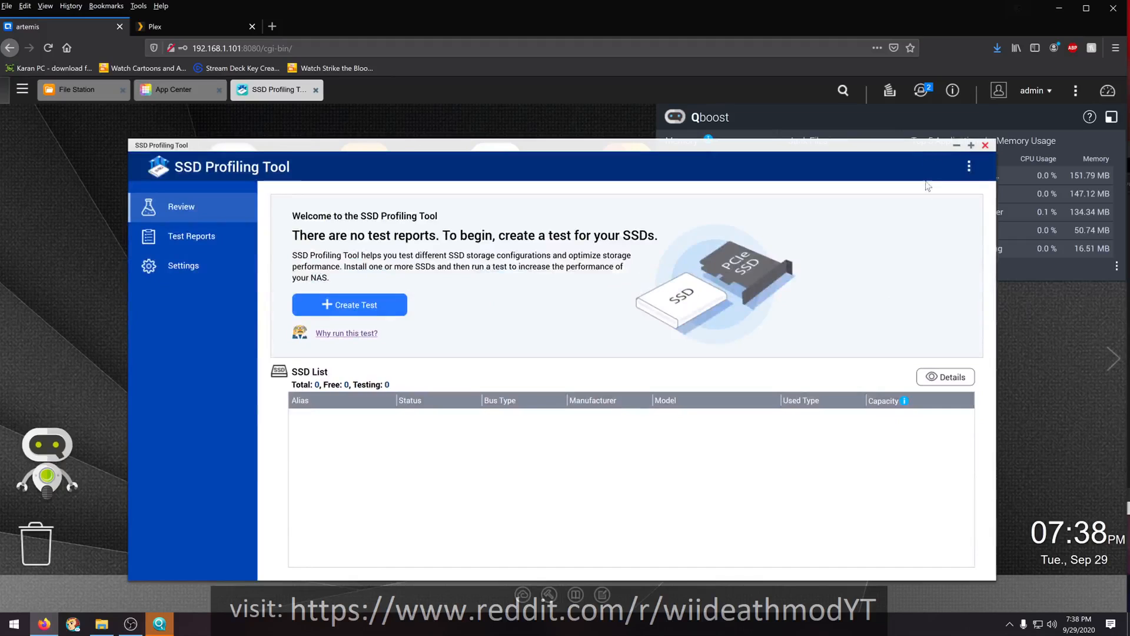
left_click(985, 145)
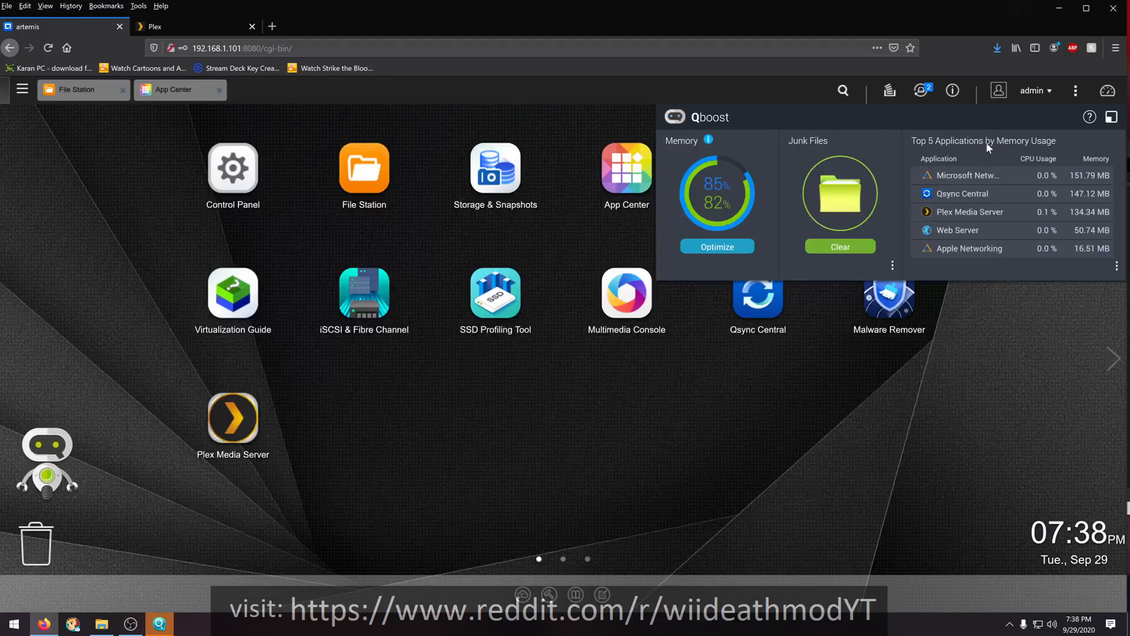
left_click(1104, 120)
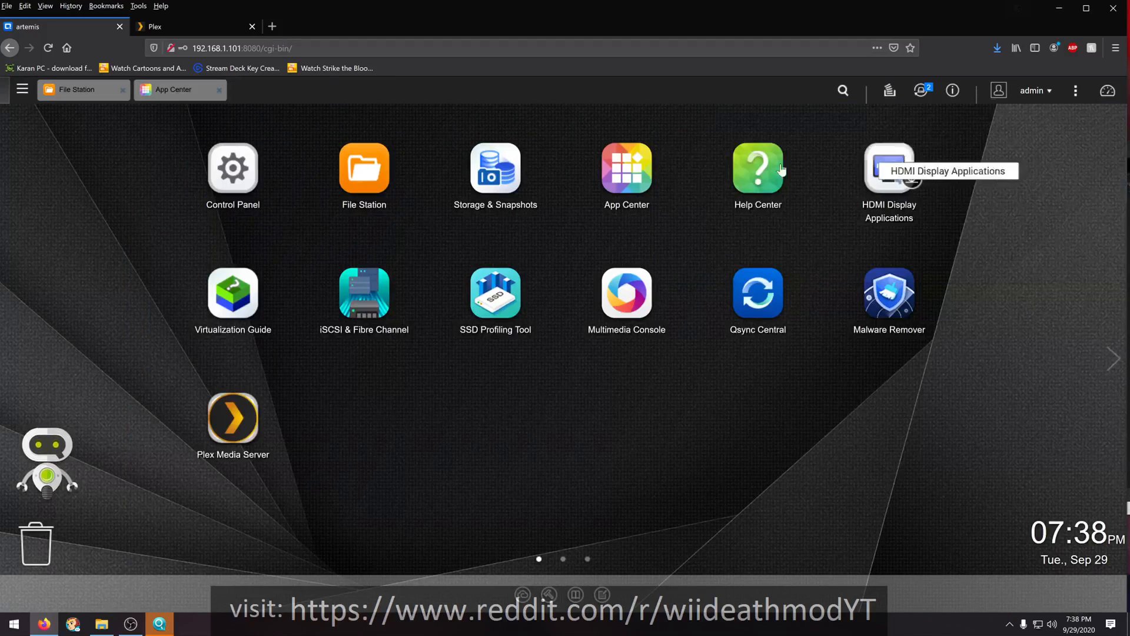
- Review the storage overview and the storage pool and volume list in Storage & Snapshots
left_click(501, 169)
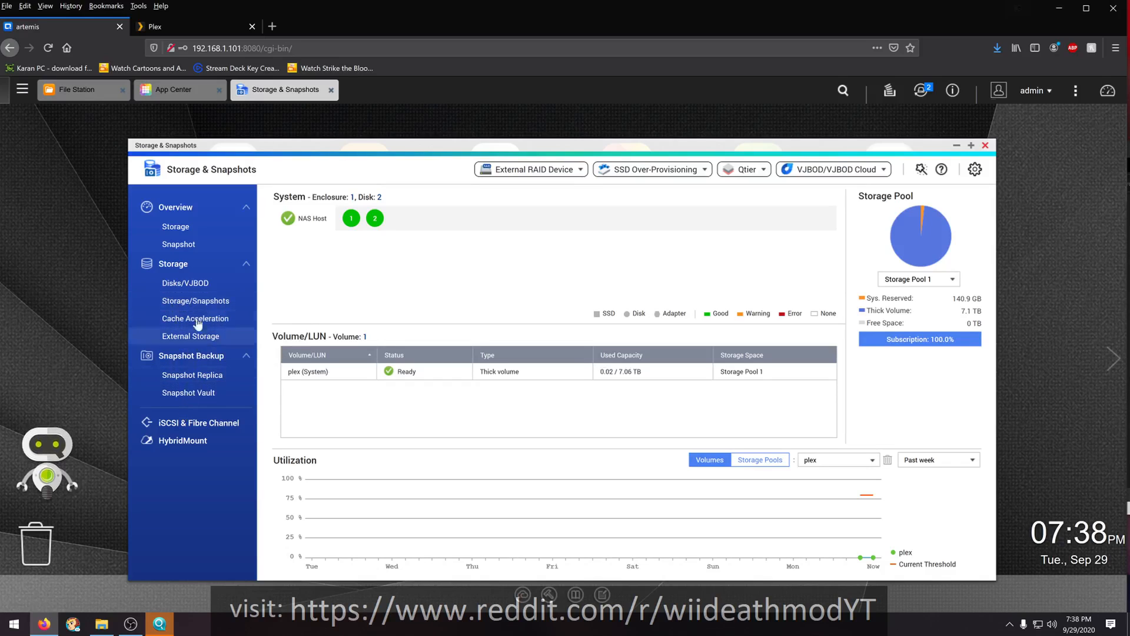
left_click(172, 302)
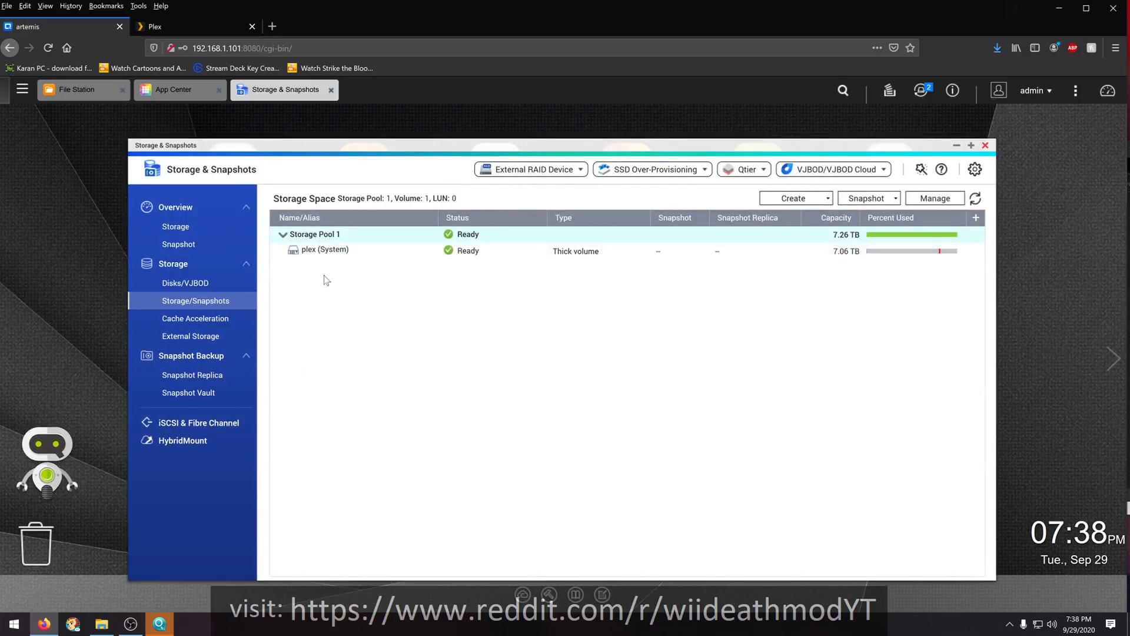
left_click(179, 229)
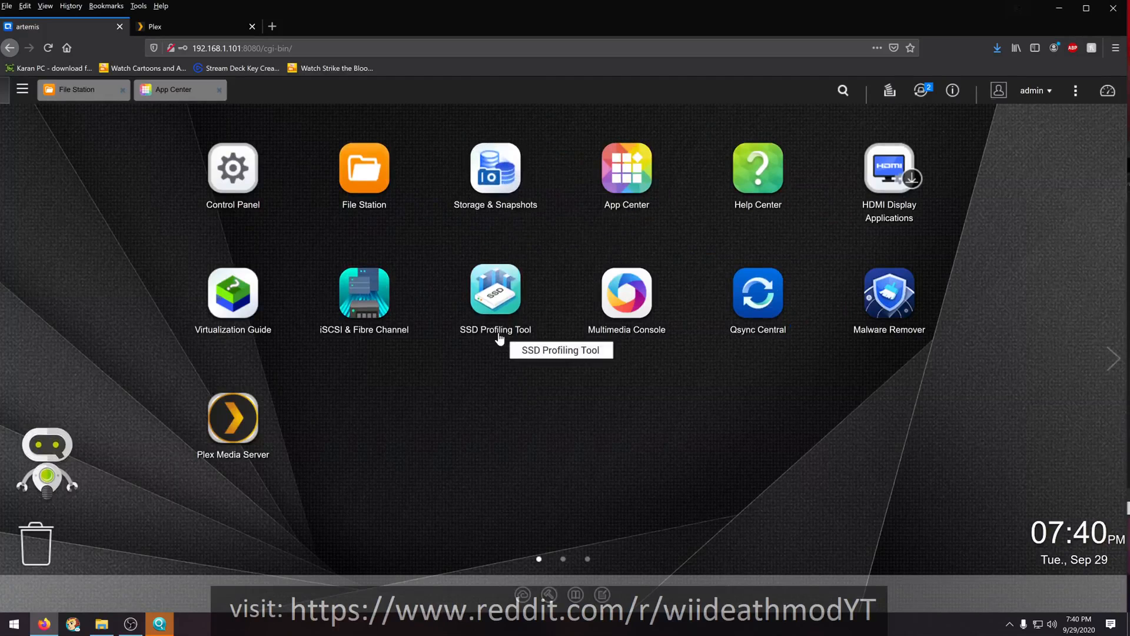
- View the iSCSI target list in iSCSI & Fibre Channel, declining to enable the services, and close the window
left_click(377, 292)
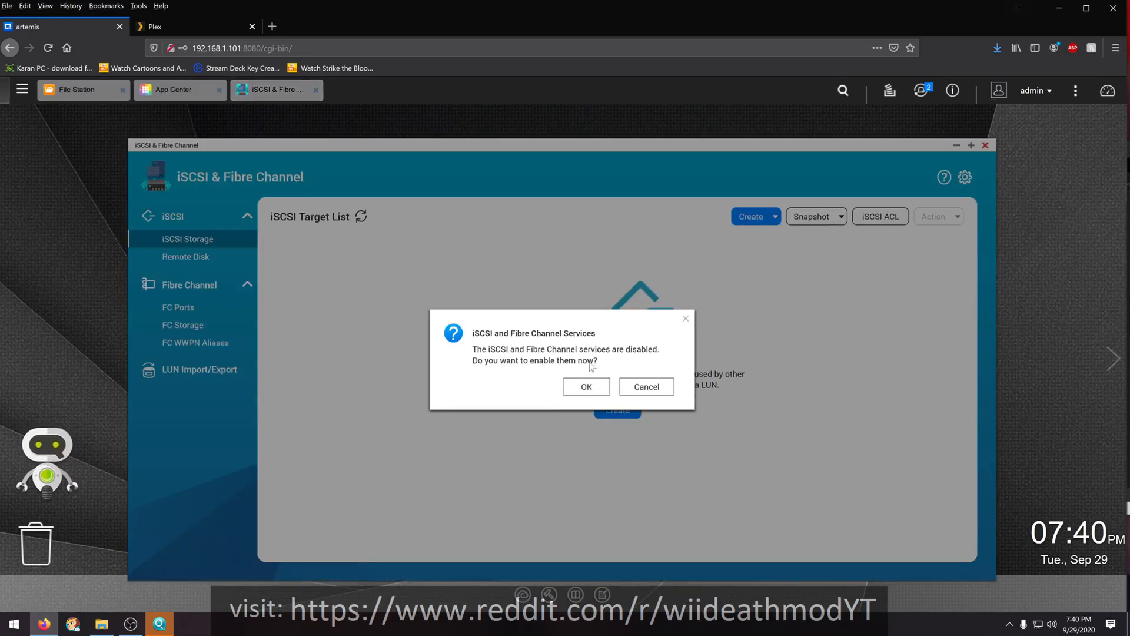
left_click(650, 389)
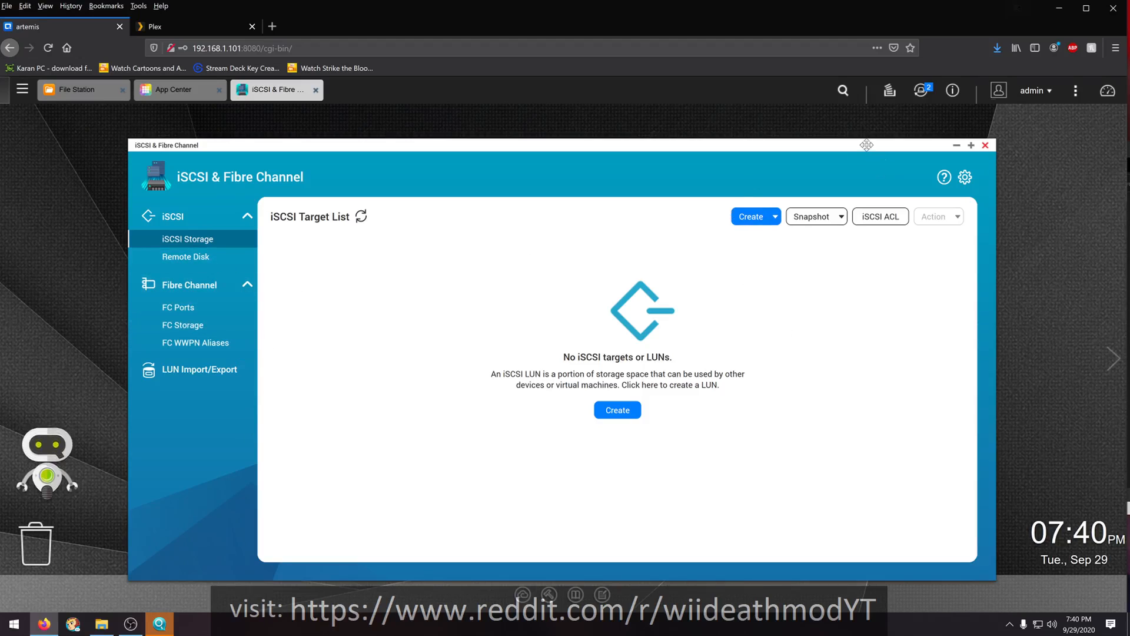
left_click(985, 146)
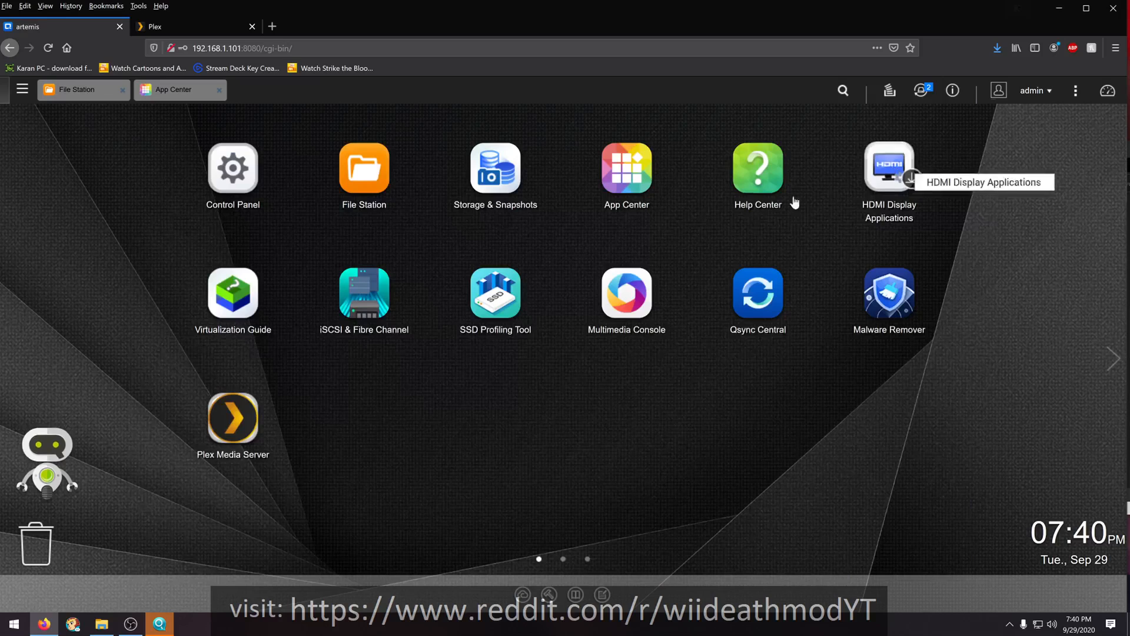